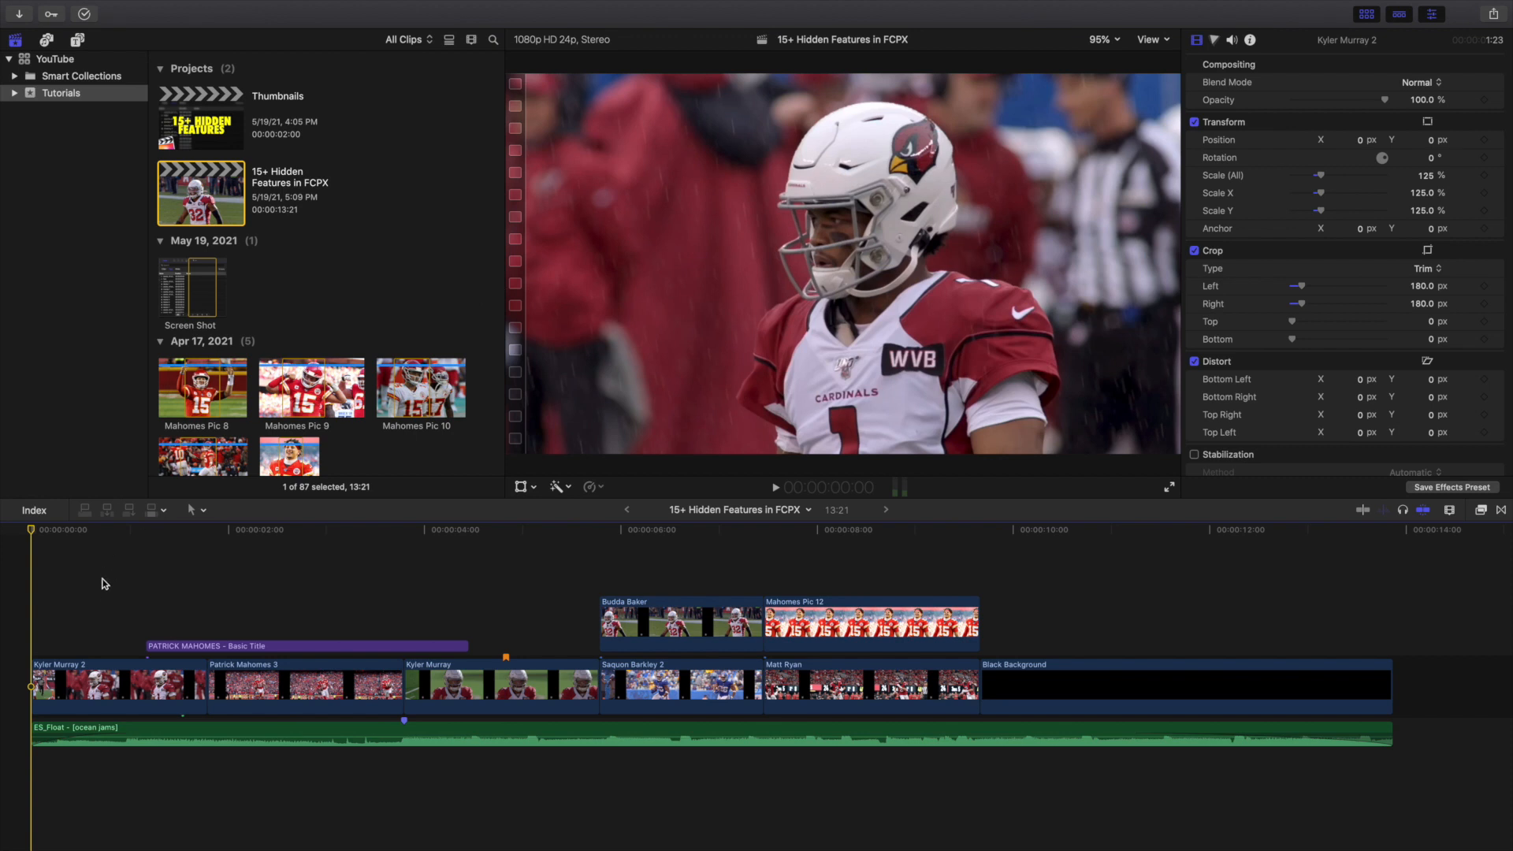
- Trim the start of the PATRICK MAHOMES title so it snaps to the start of the Patrick Mahomes 3 clip
left_click(243, 614)
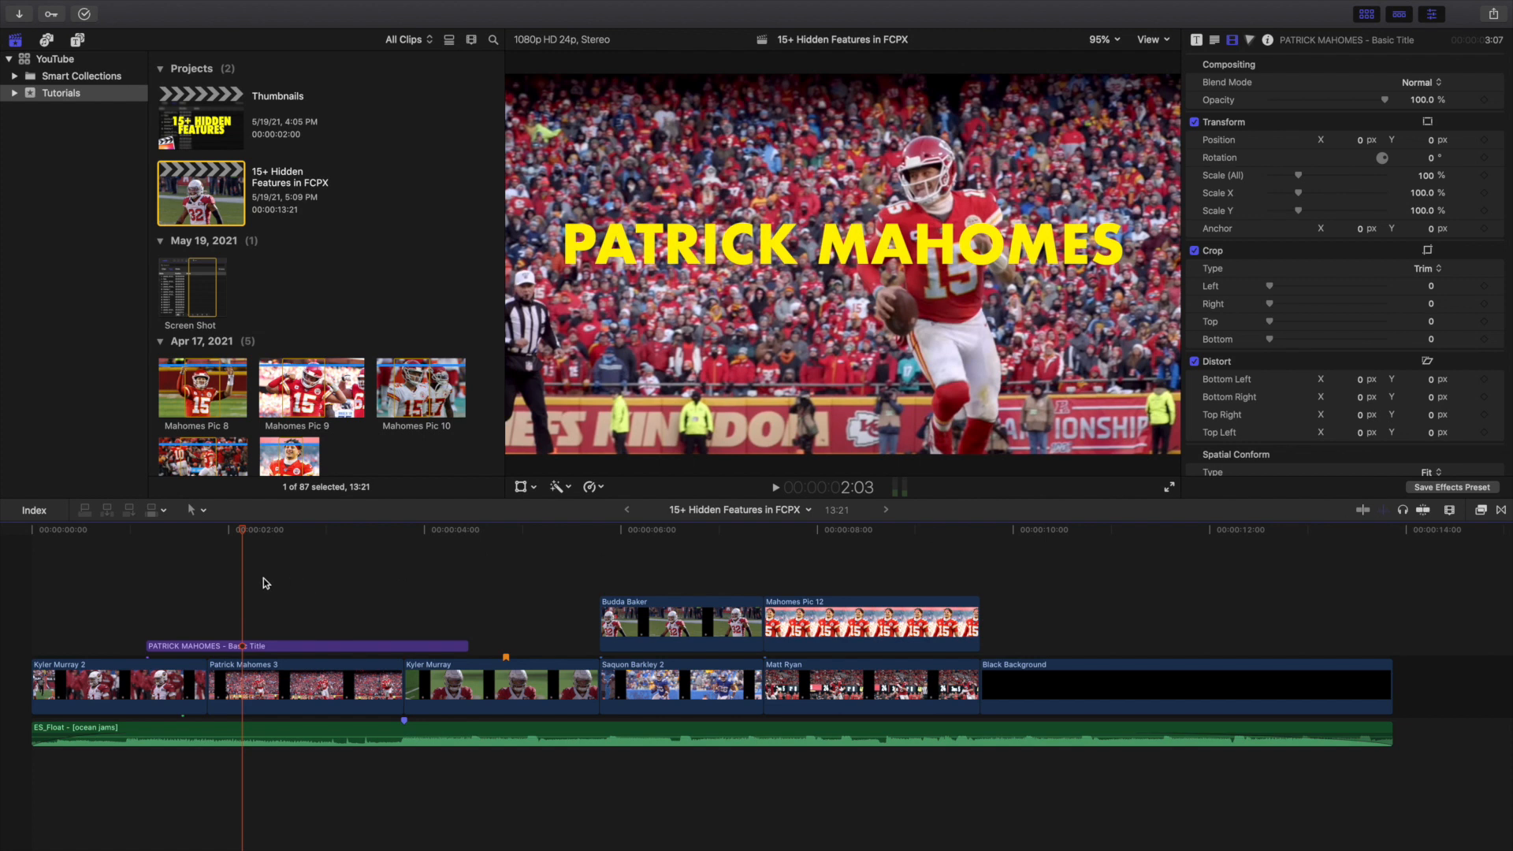
left_click(72, 610)
mouse_move(148, 646)
left_mouse_down()
mouse_move(240, 647)
mouse_move(147, 646)
left_mouse_up()
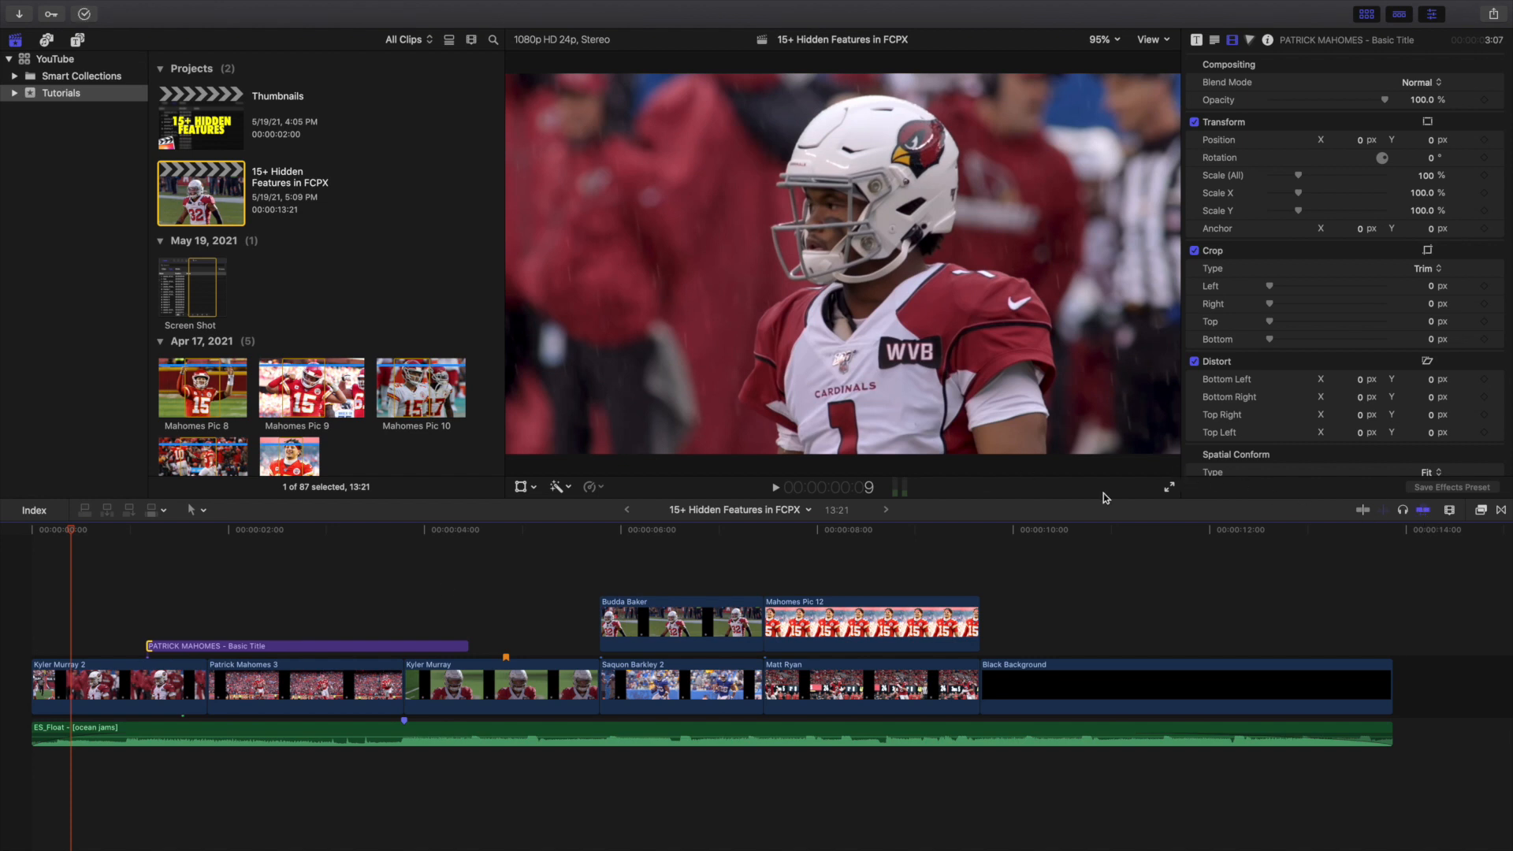
left_click_drag(157, 646, 208, 646)
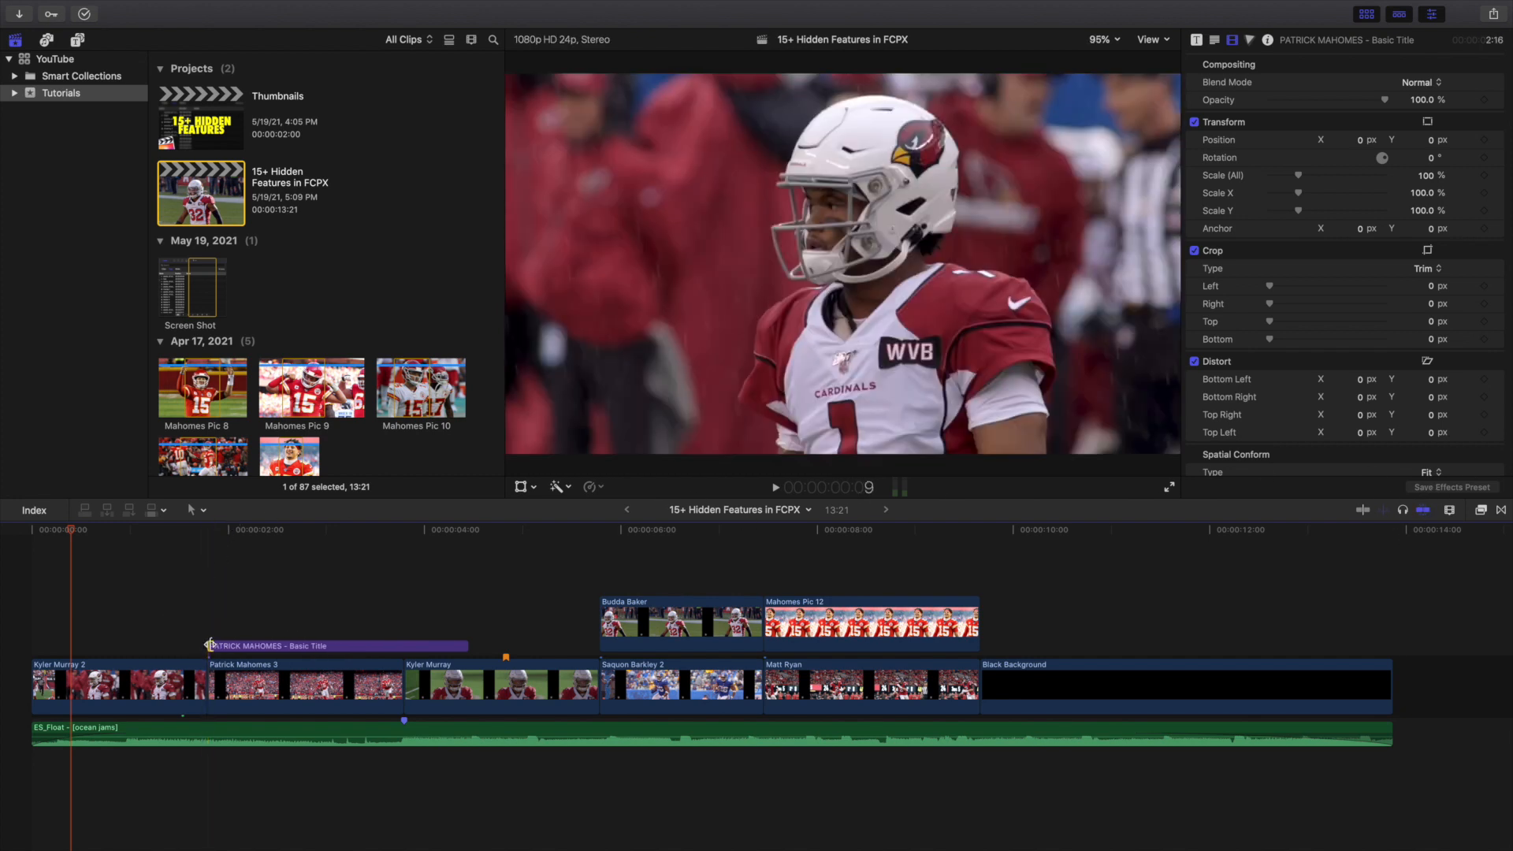
mouse_move(210, 645)
left_mouse_down()
mouse_move(180, 645)
mouse_move(209, 645)
left_mouse_up()
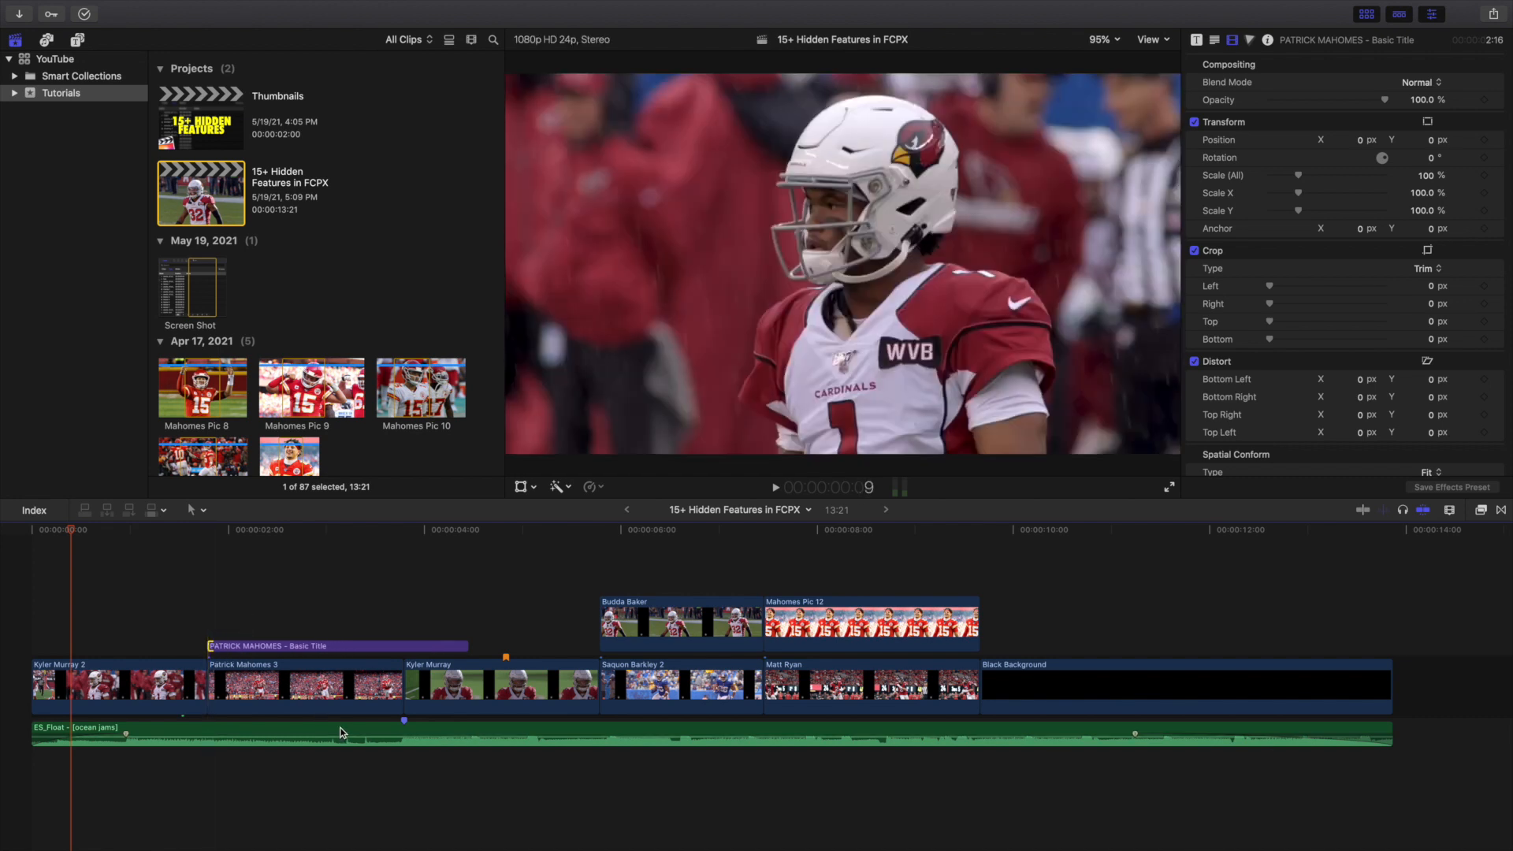
- Try snapping the title's end to the orange marker over the Kyler Murray clip, and undo both the move and the title trim
mouse_move(340, 733)
left_mouse_down()
mouse_move(353, 742)
mouse_move(339, 740)
left_mouse_up()
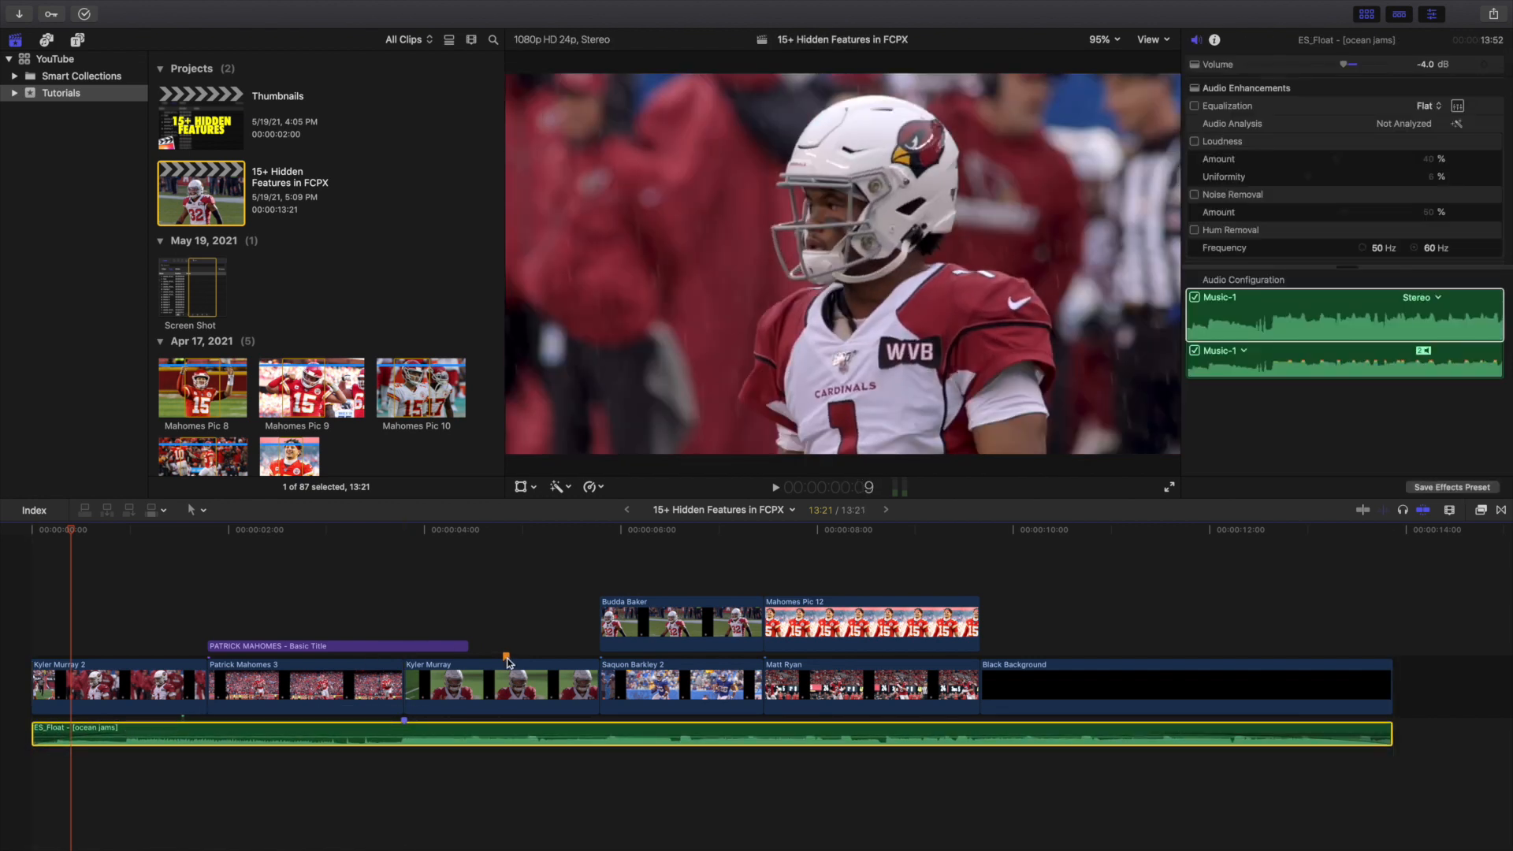
left_click_drag(426, 647, 469, 640)
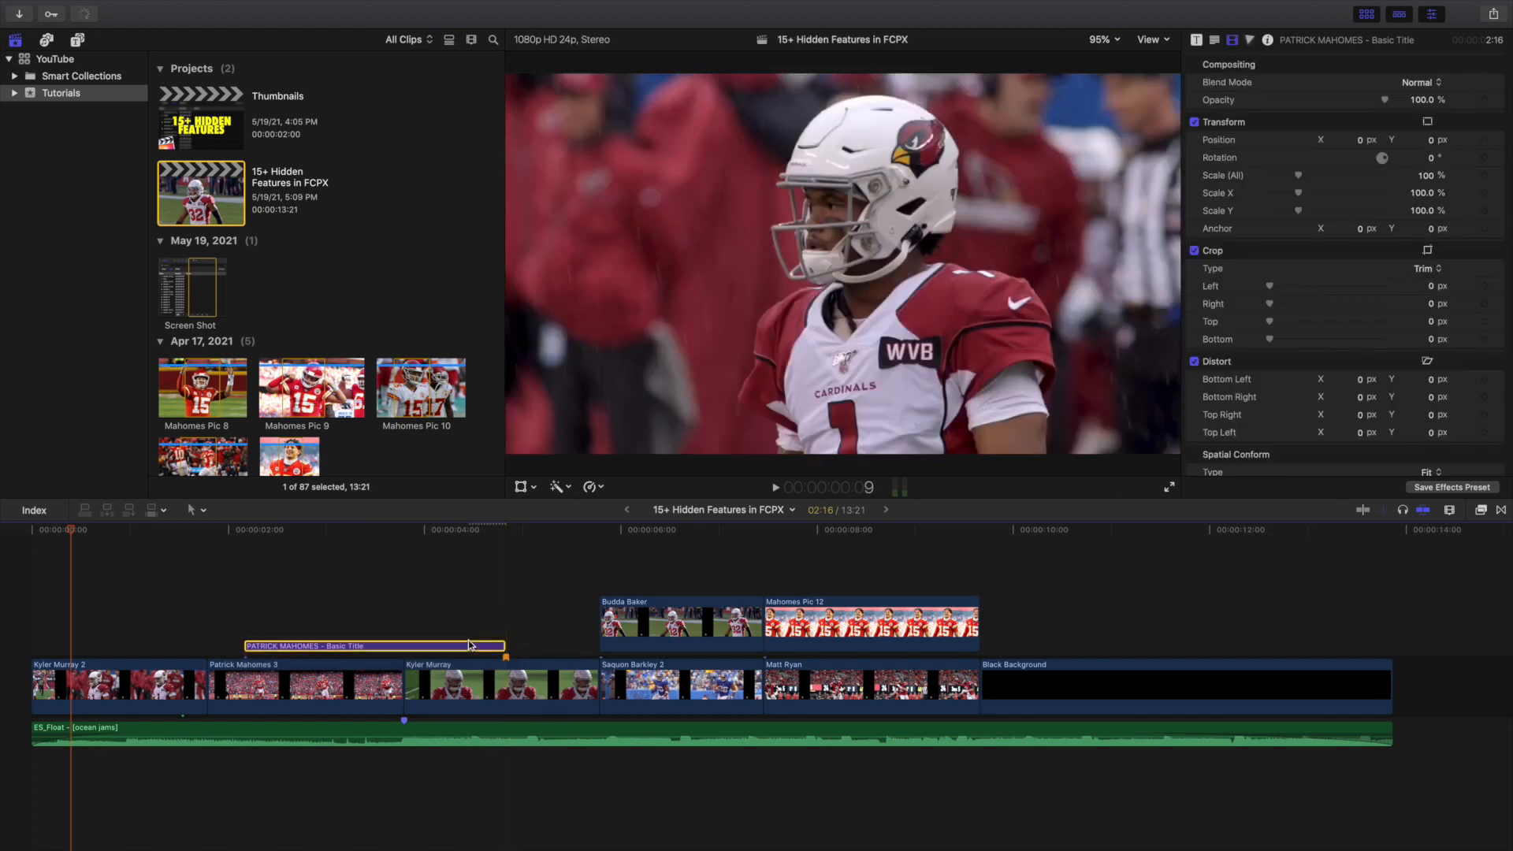
key("super+z")
key("super+z")
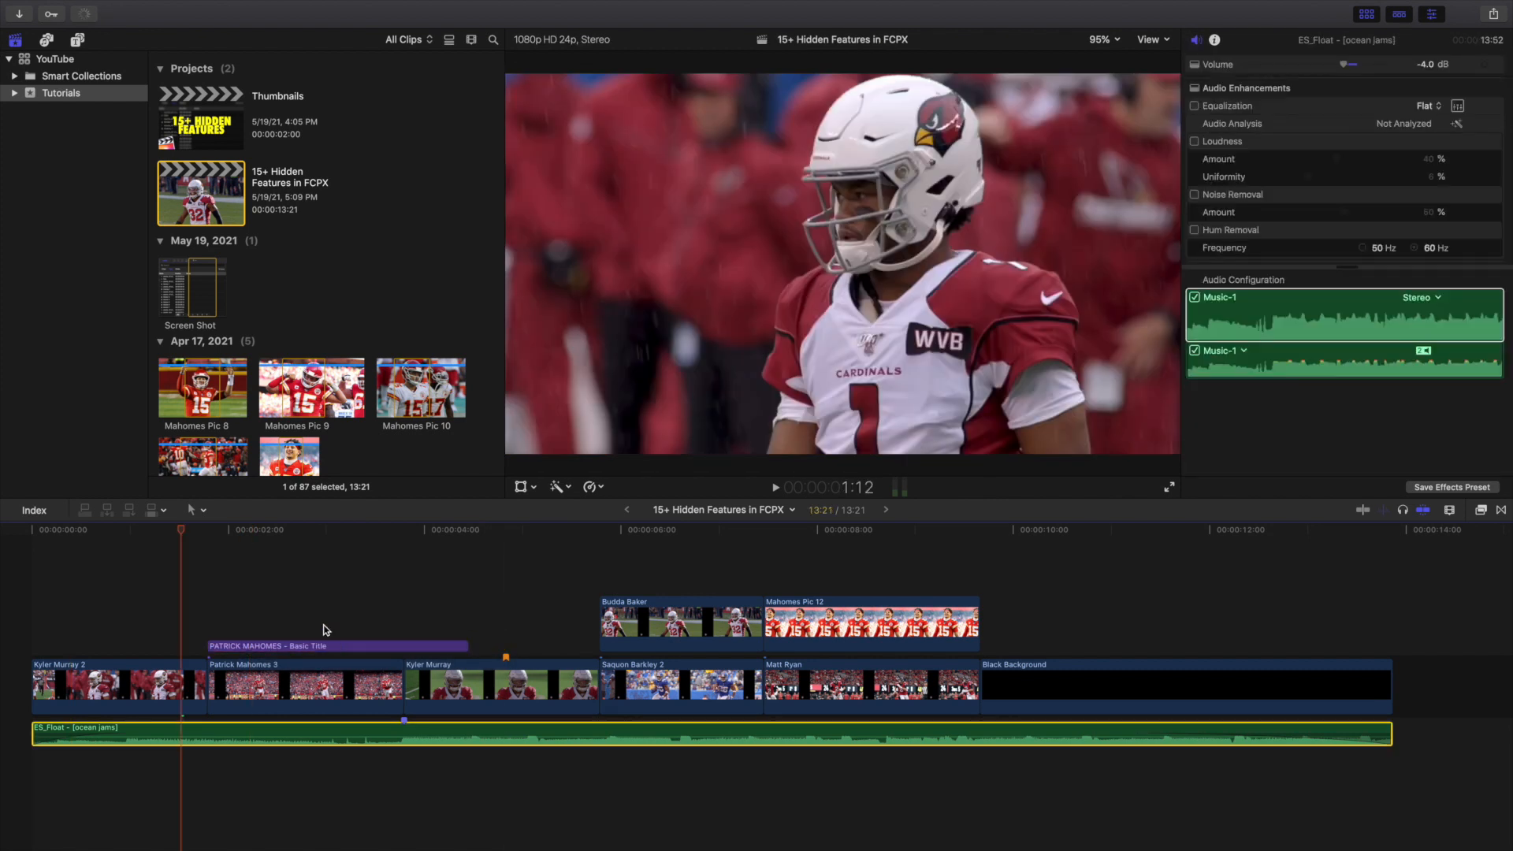
left_click(261, 621)
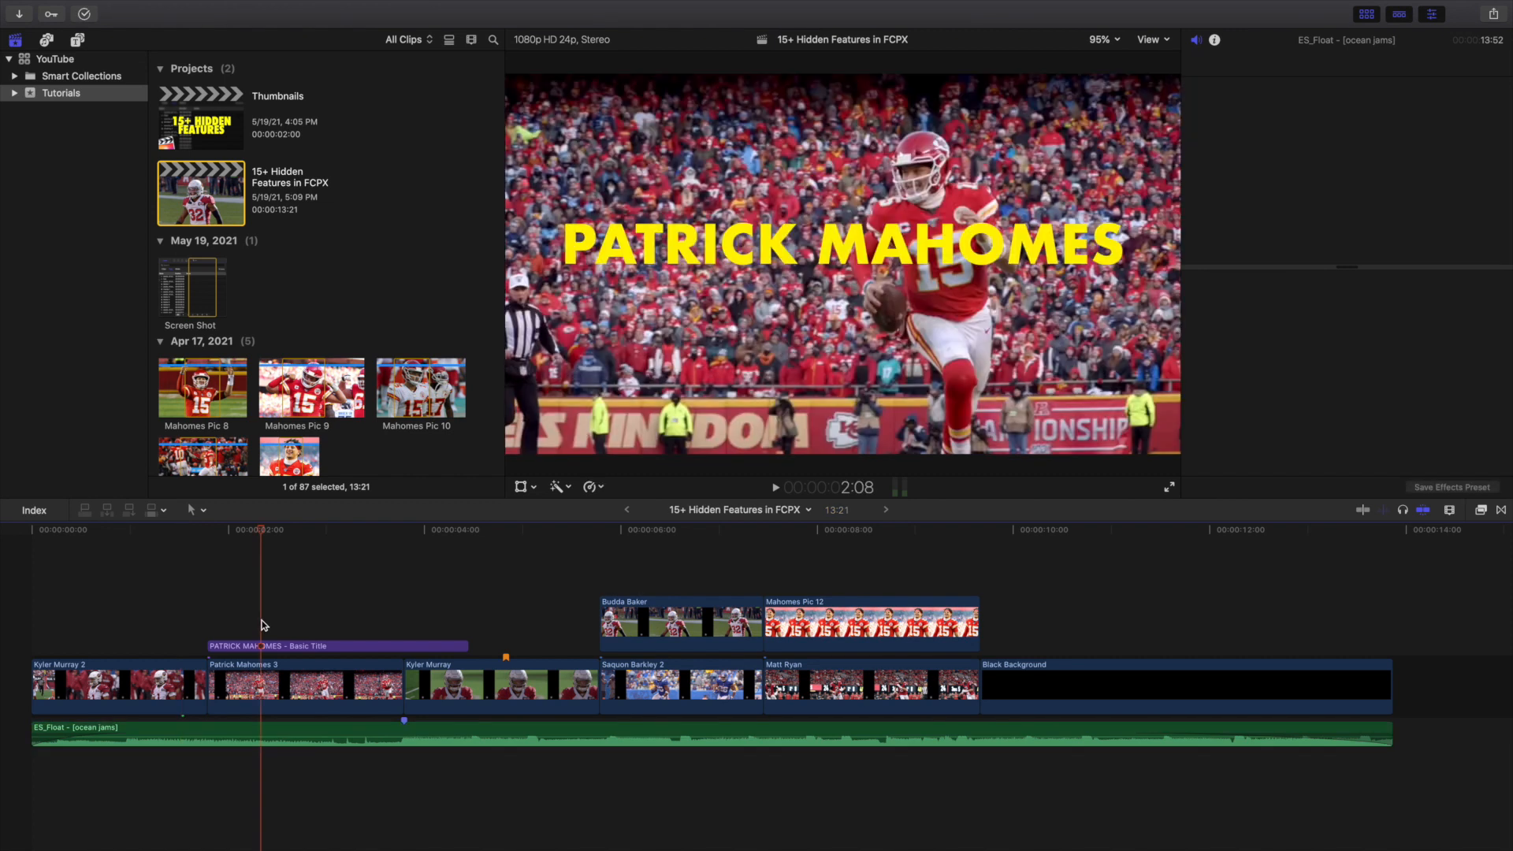
key("super+z")
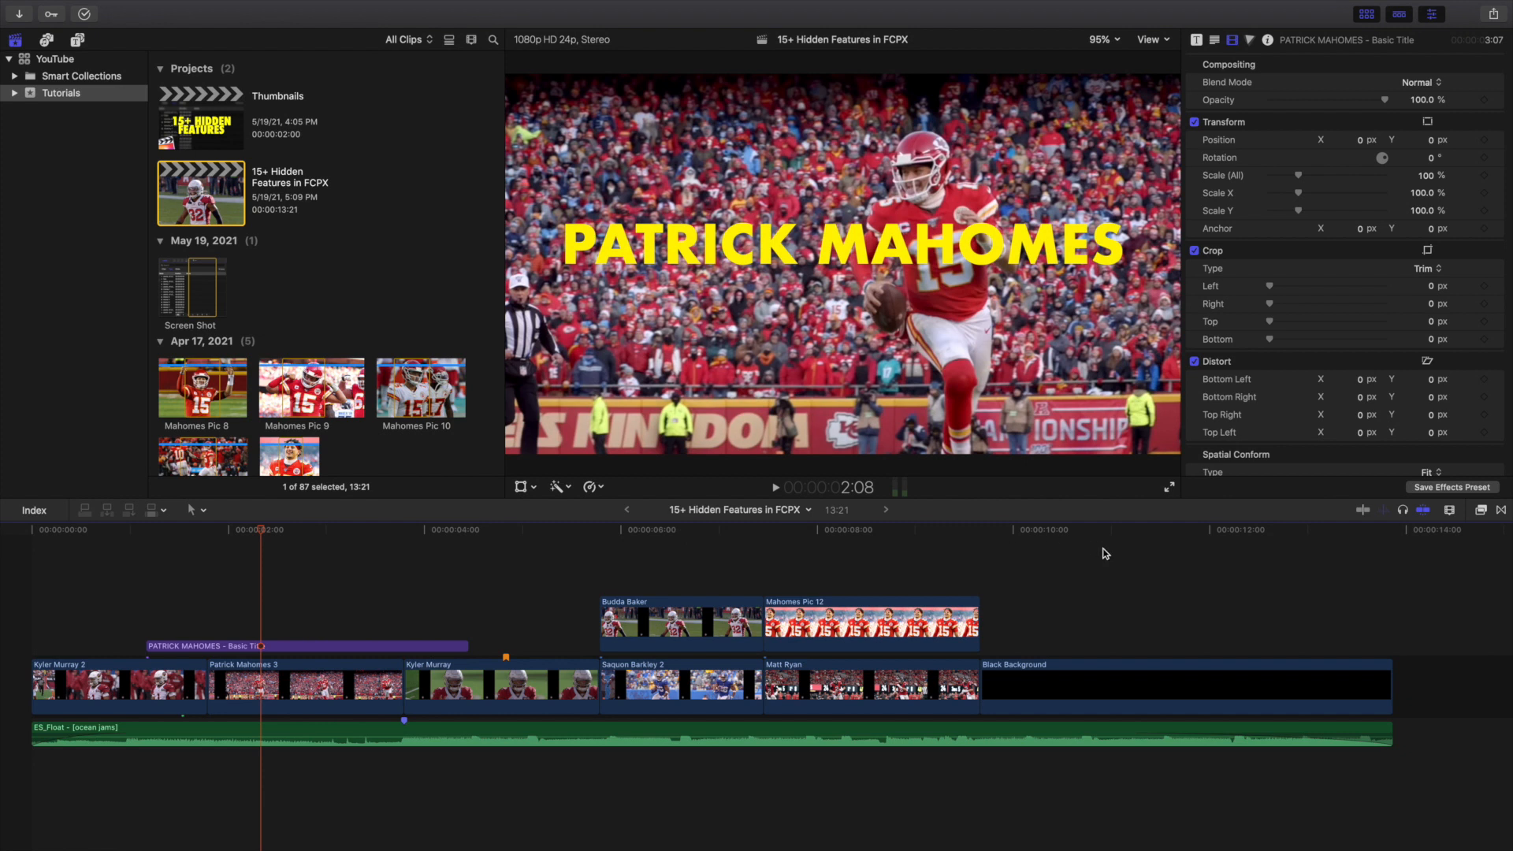
- Turn on timeline skimming with audio skimming off, and move the playhead to the start of the project
left_click(1362, 511)
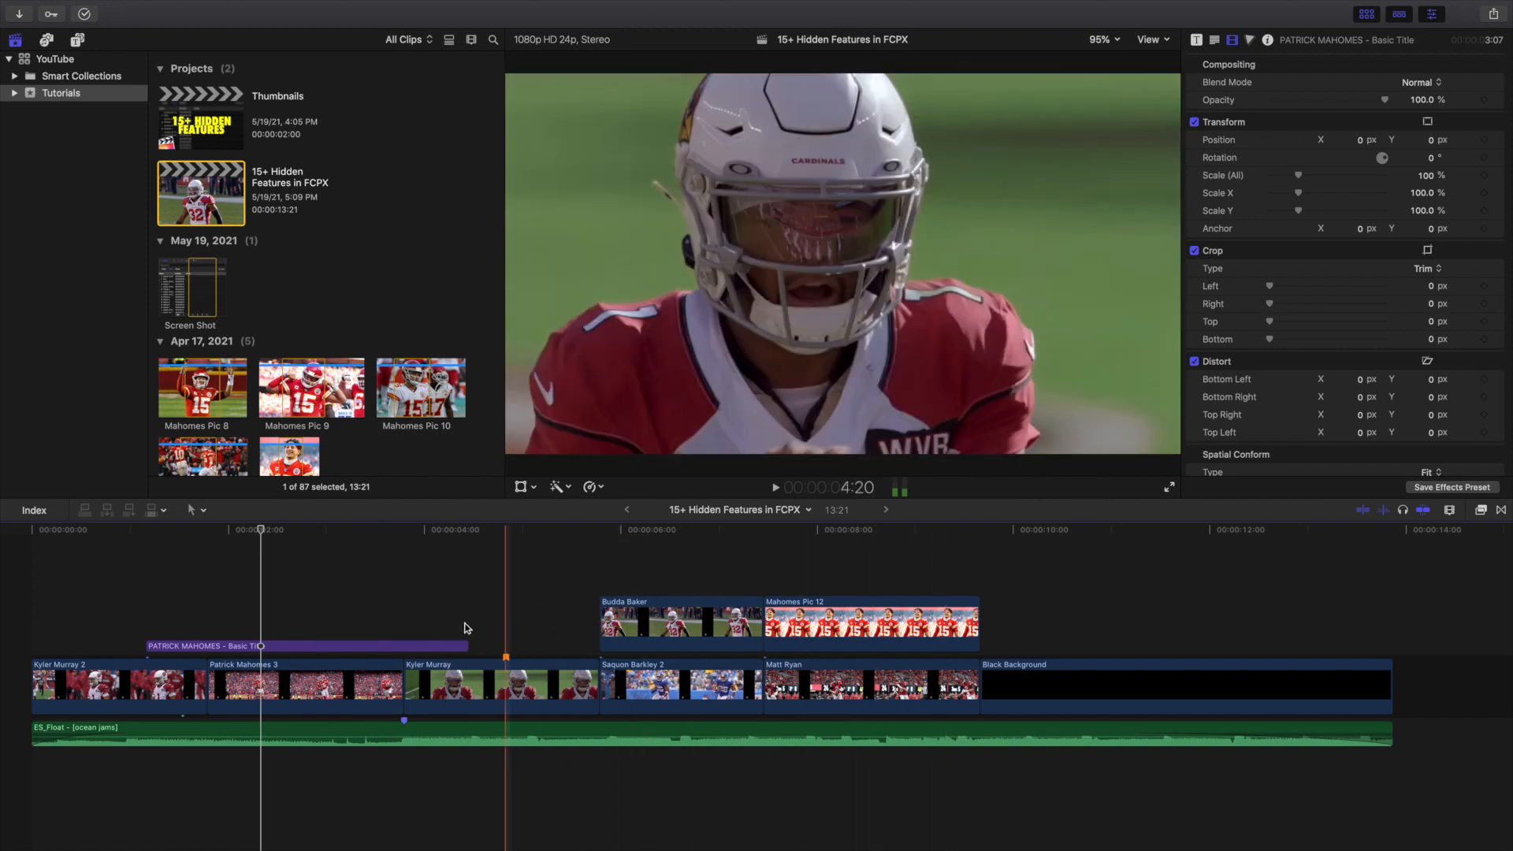
left_click(1383, 510)
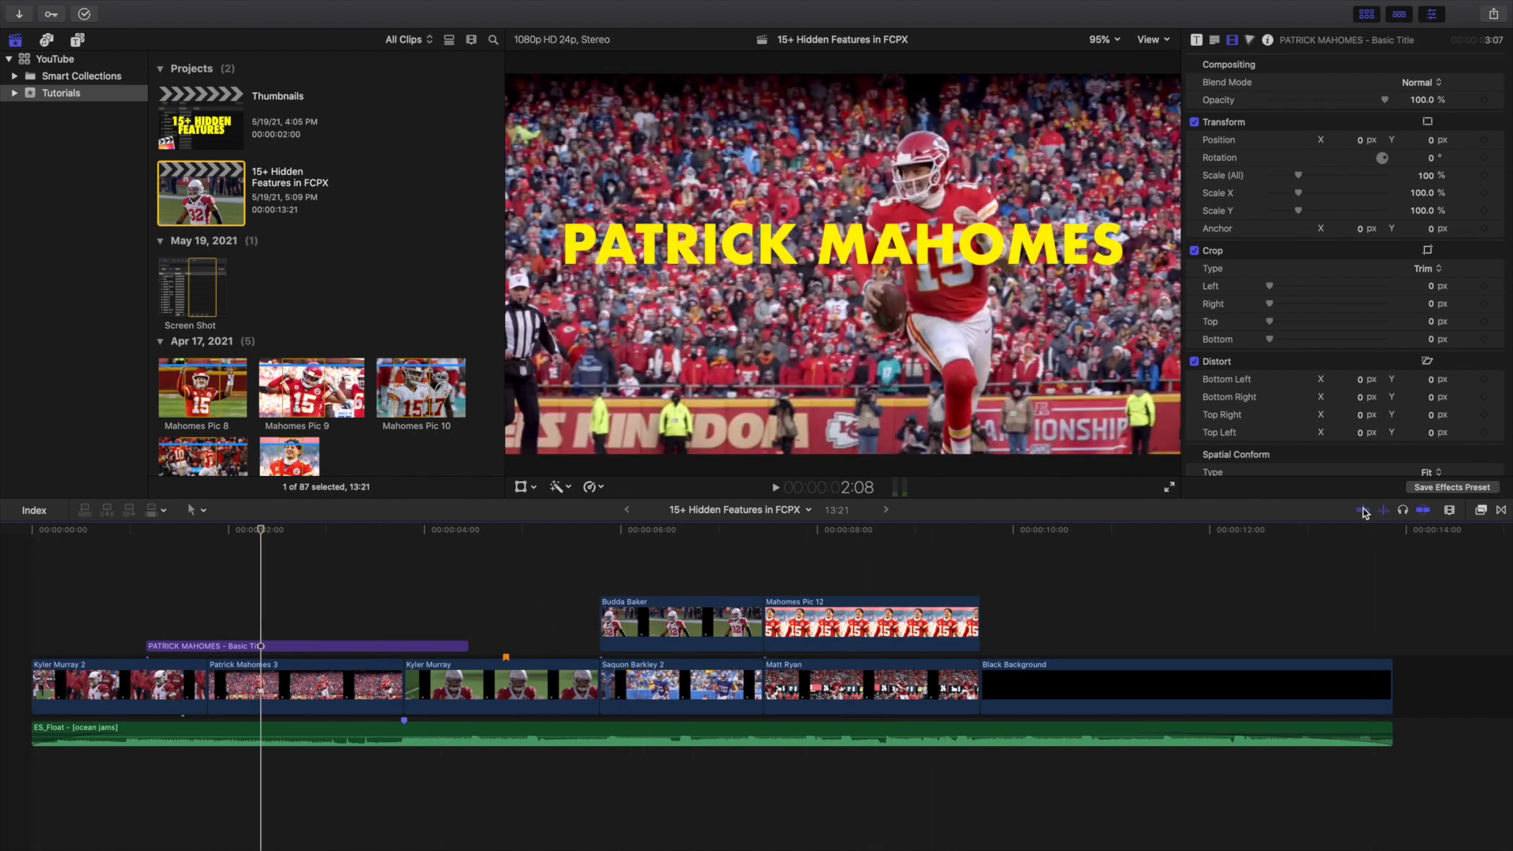
left_click(0, 594)
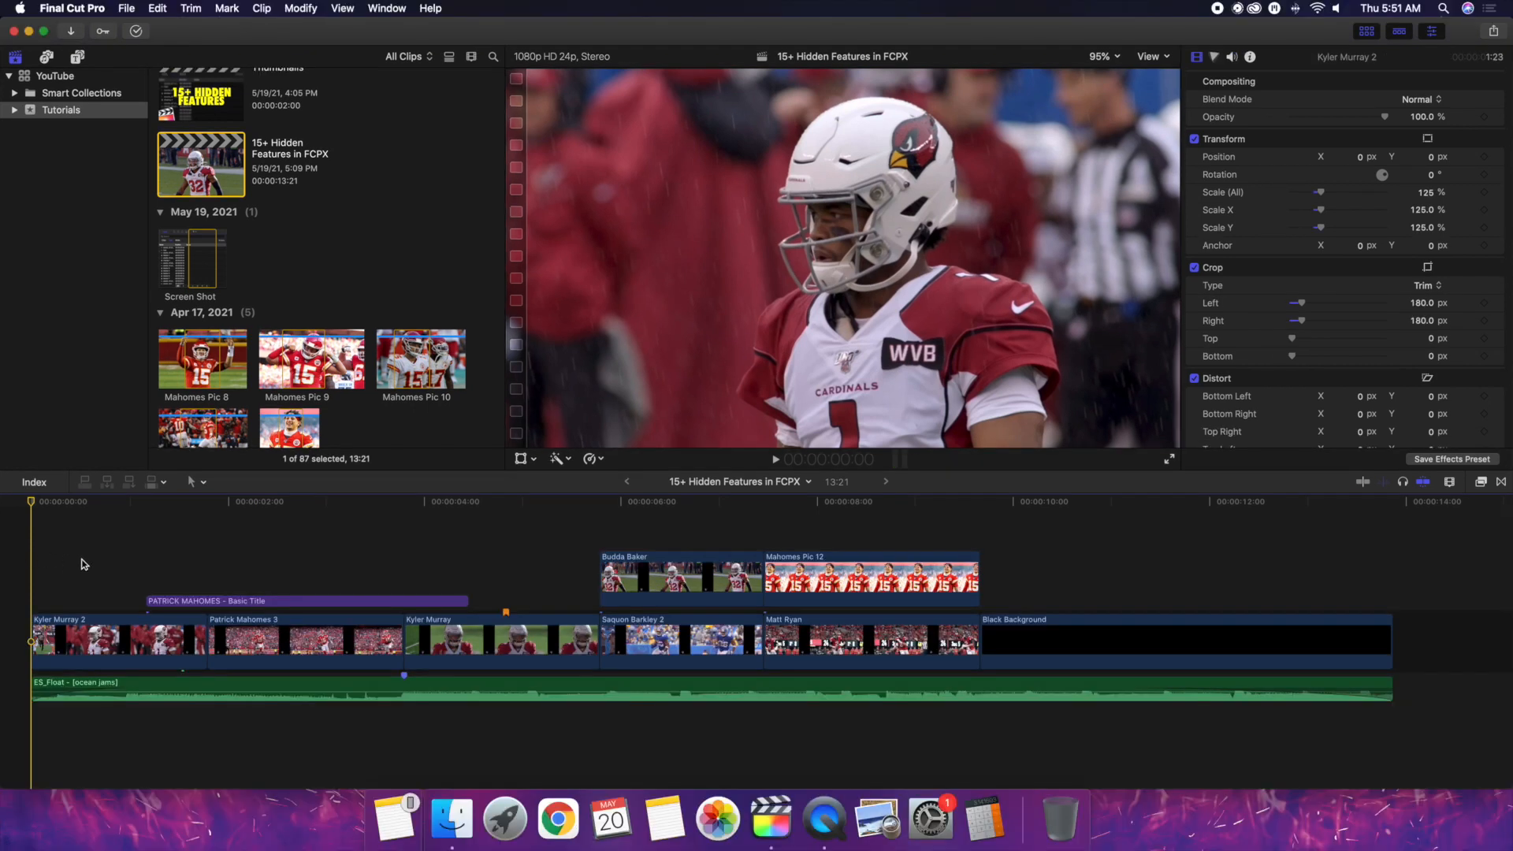
- Add a Color Board correction to the Kyler Murray 2 clip and tint it green with Master at 129° and 83%
left_click(83, 566)
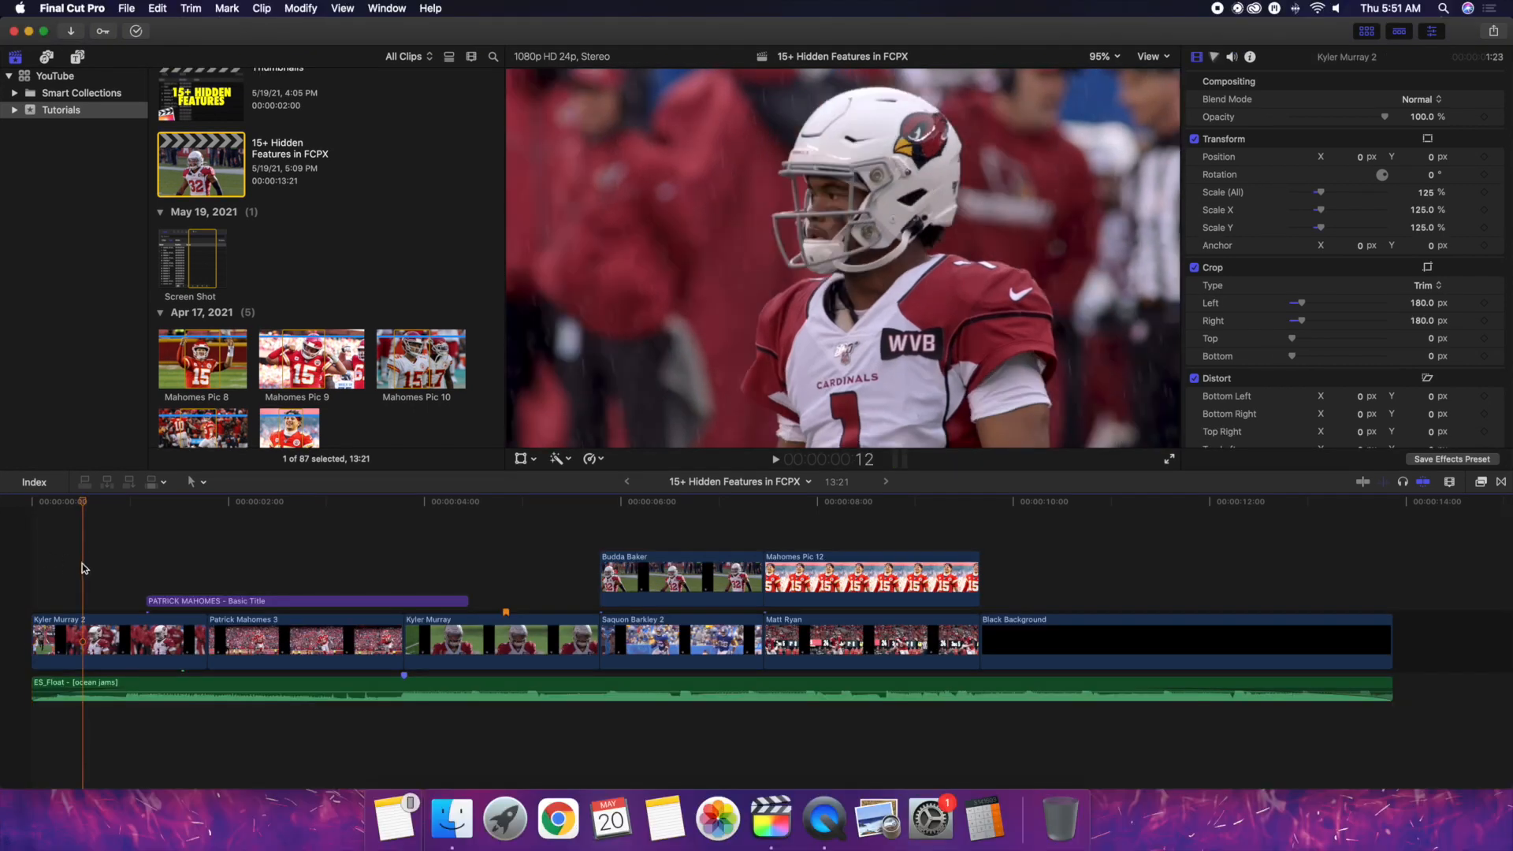
left_click(71, 637)
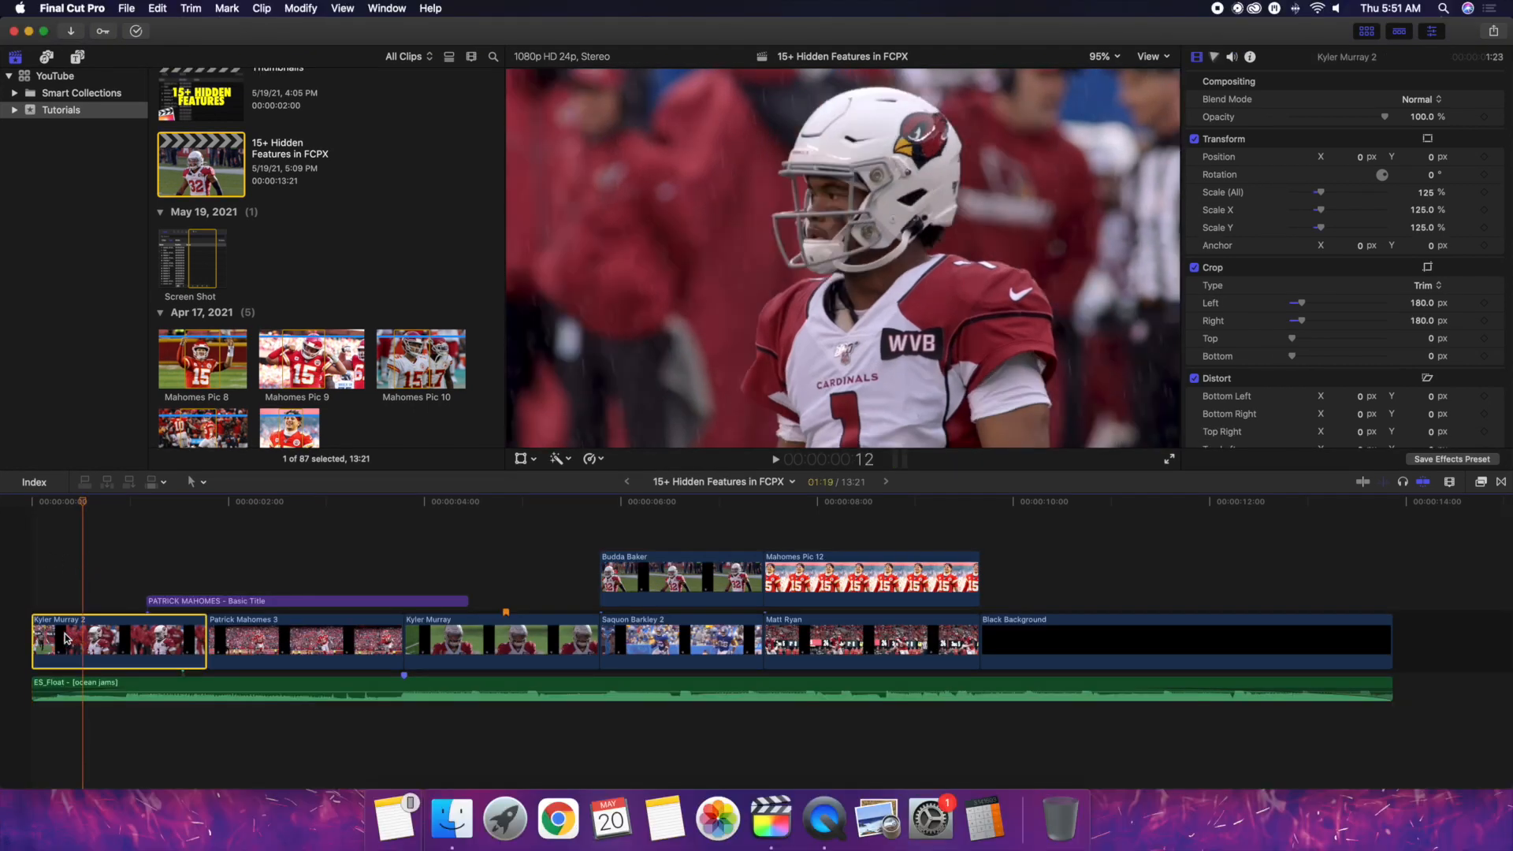
left_click(1214, 56)
left_click(1240, 86)
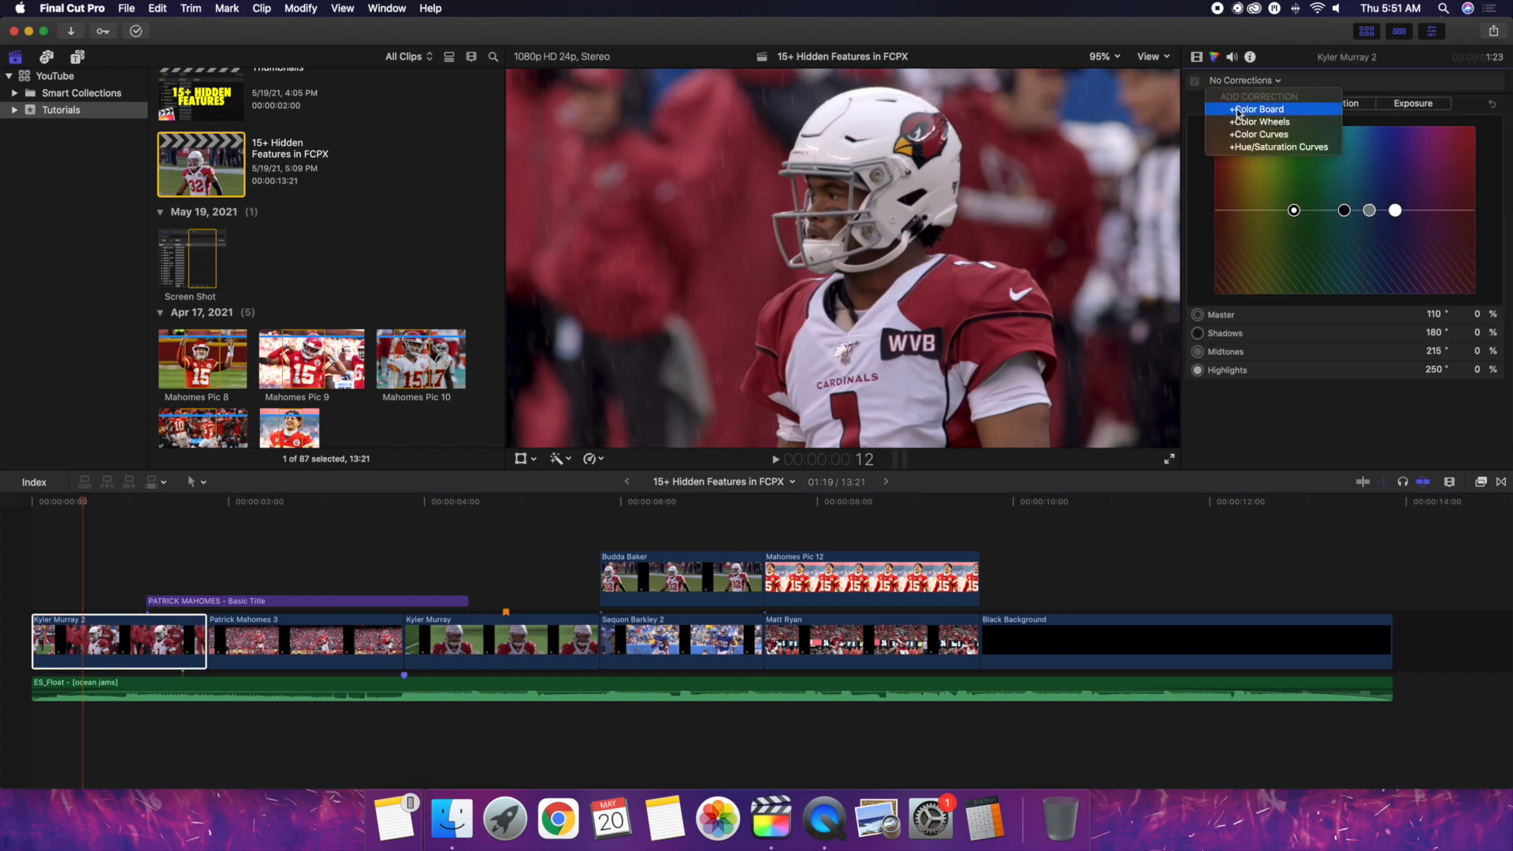
left_click(1236, 113)
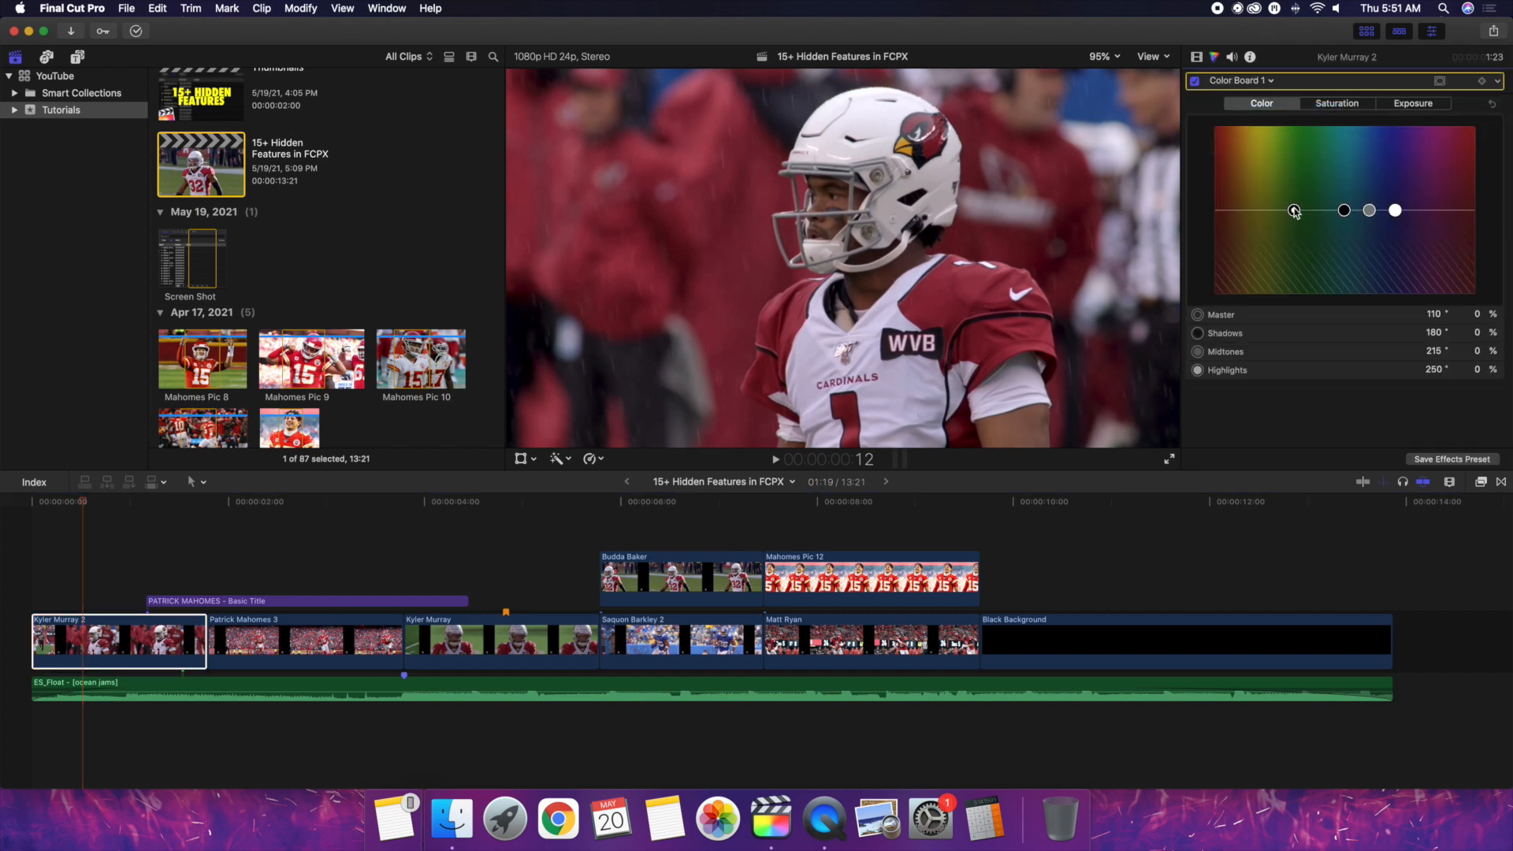
left_click_drag(1293, 209, 1307, 139)
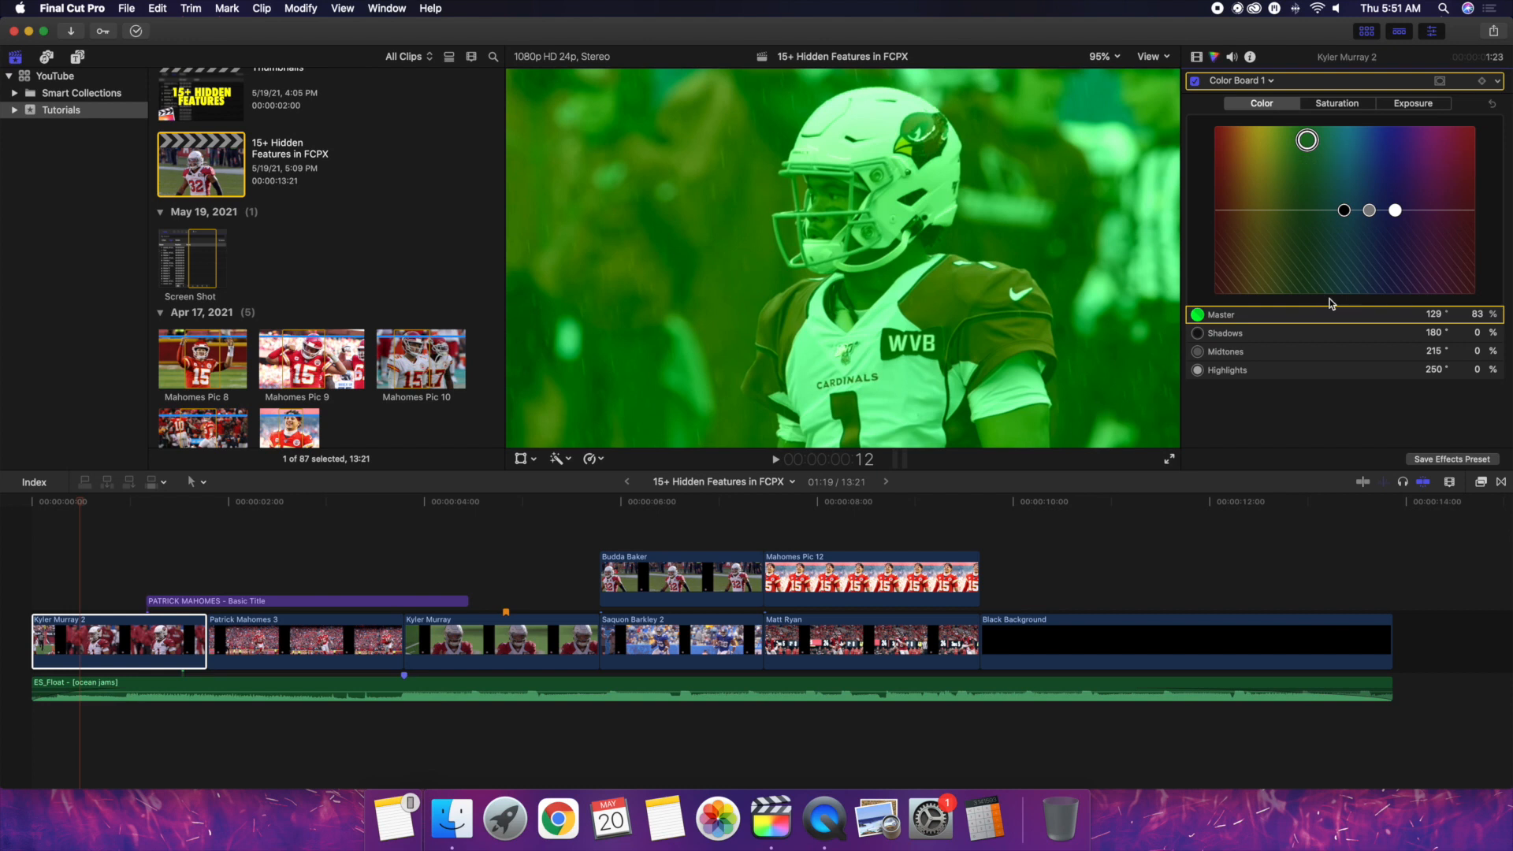
- Save the clip's color correction as an effects preset named Example in the Color category
left_click(1447, 459)
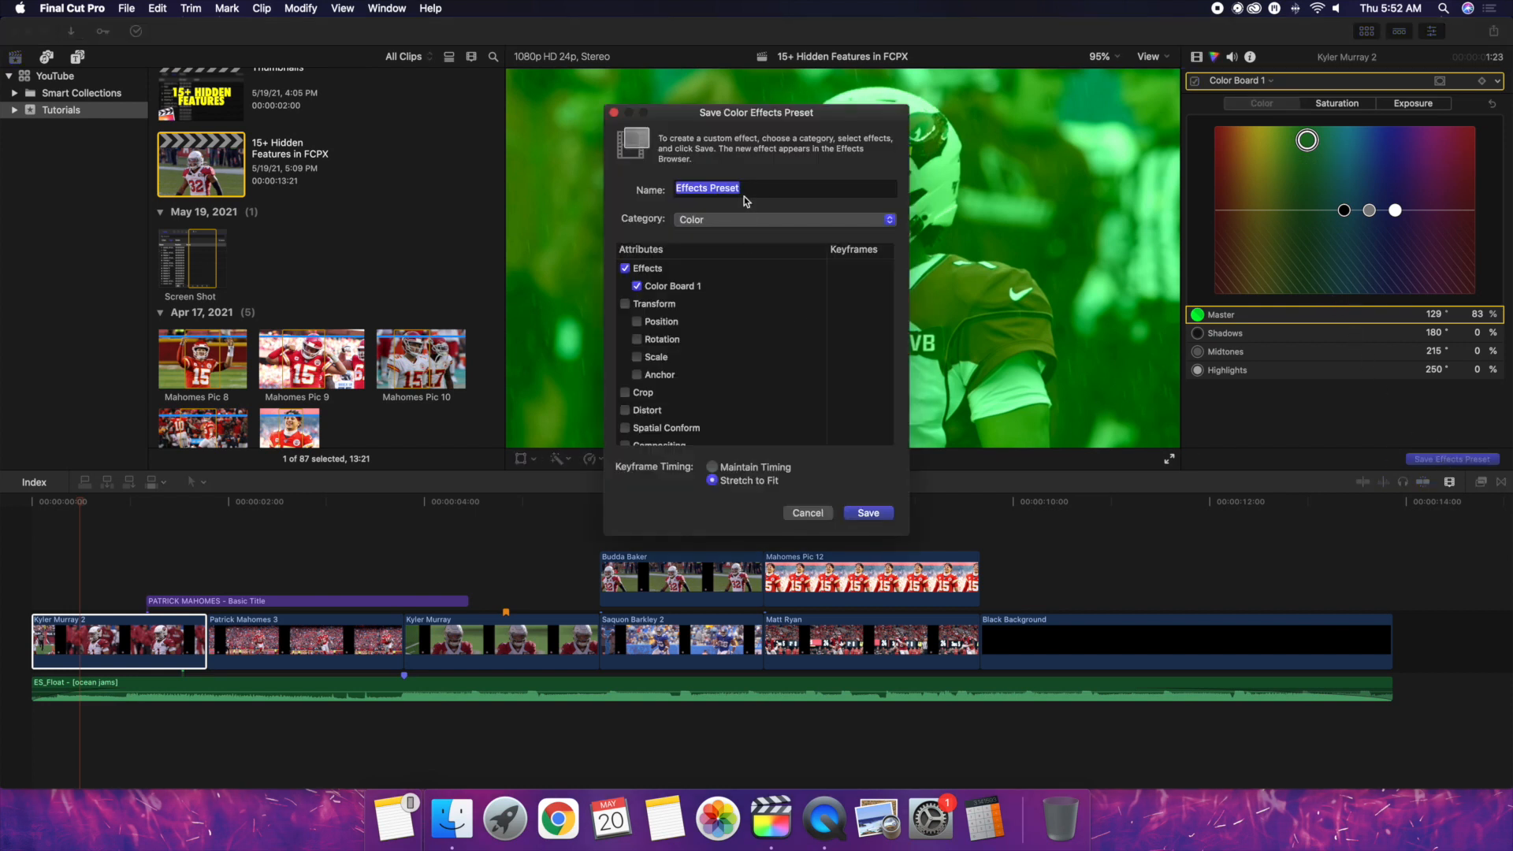
type("Example")
left_click(689, 222)
left_click(690, 221)
left_click(866, 513)
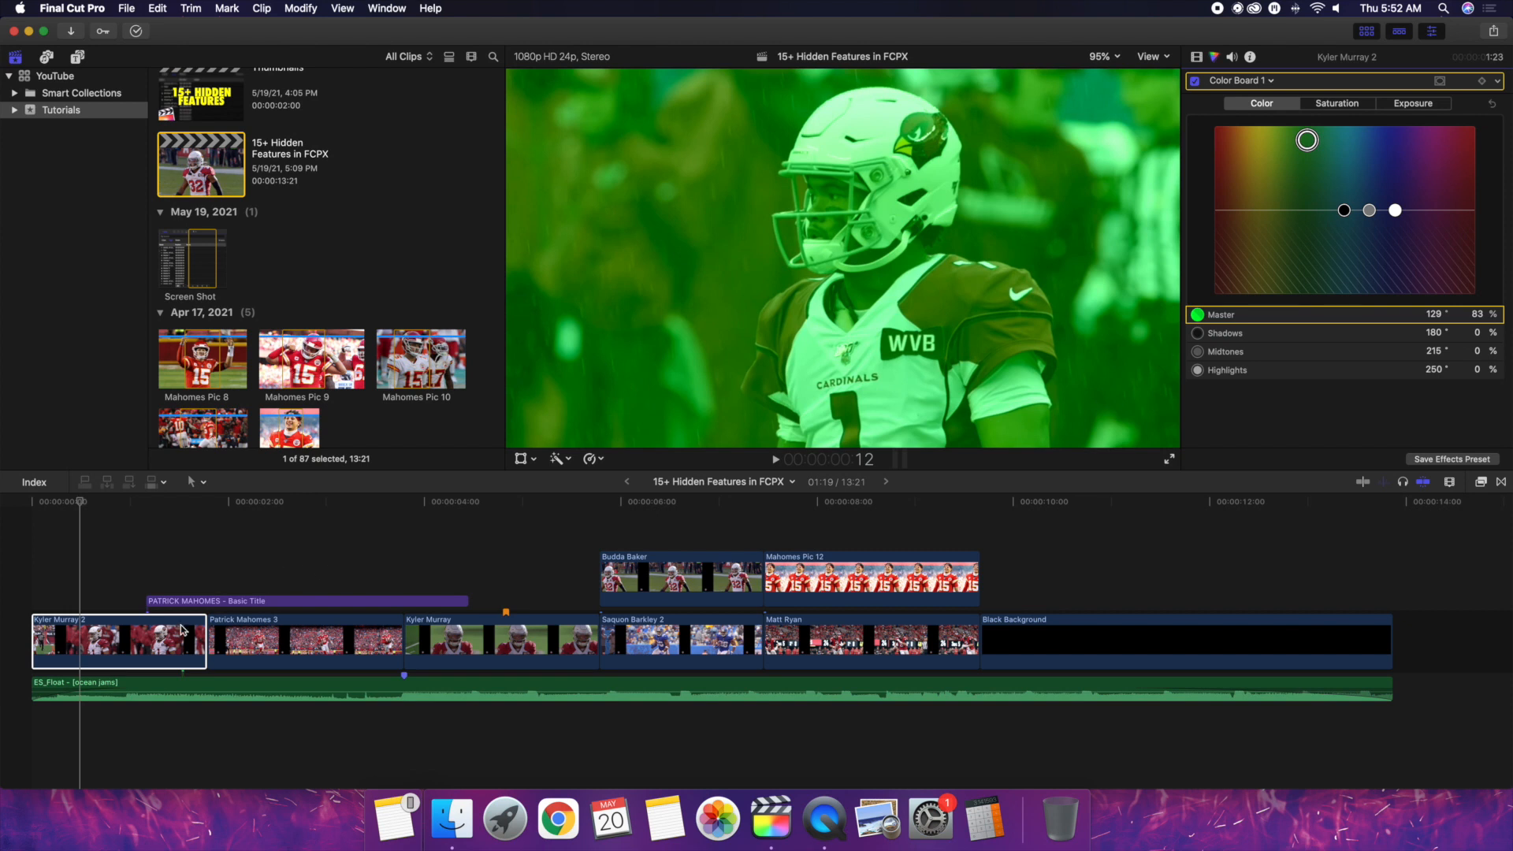
- Delete the Color Board correction from the Kyler Murray 2 clip and move the playhead over the Kyler Murray clip
left_click(1196, 57)
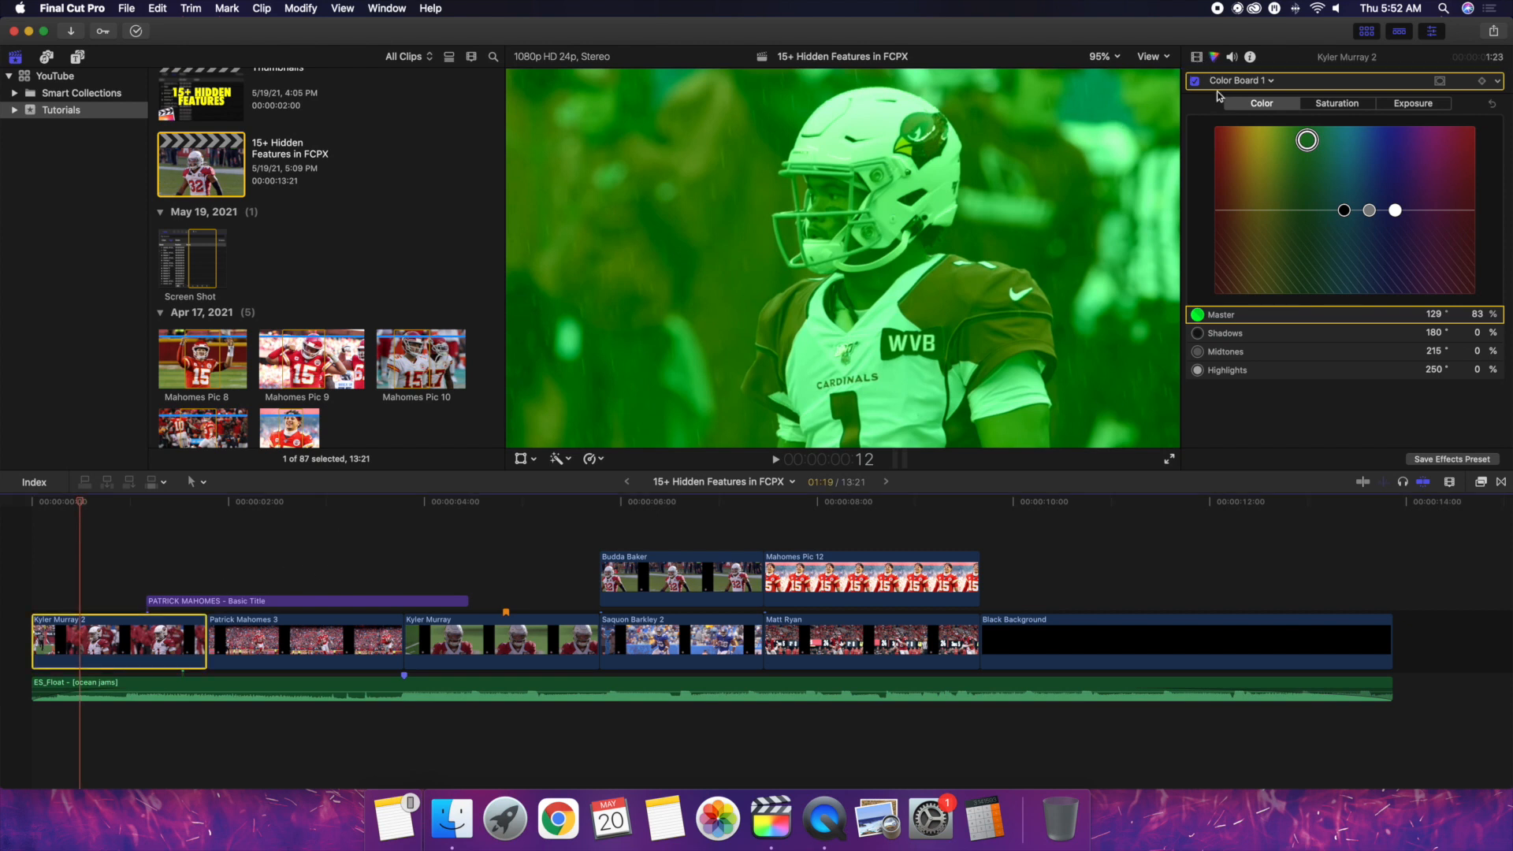
key("Delete")
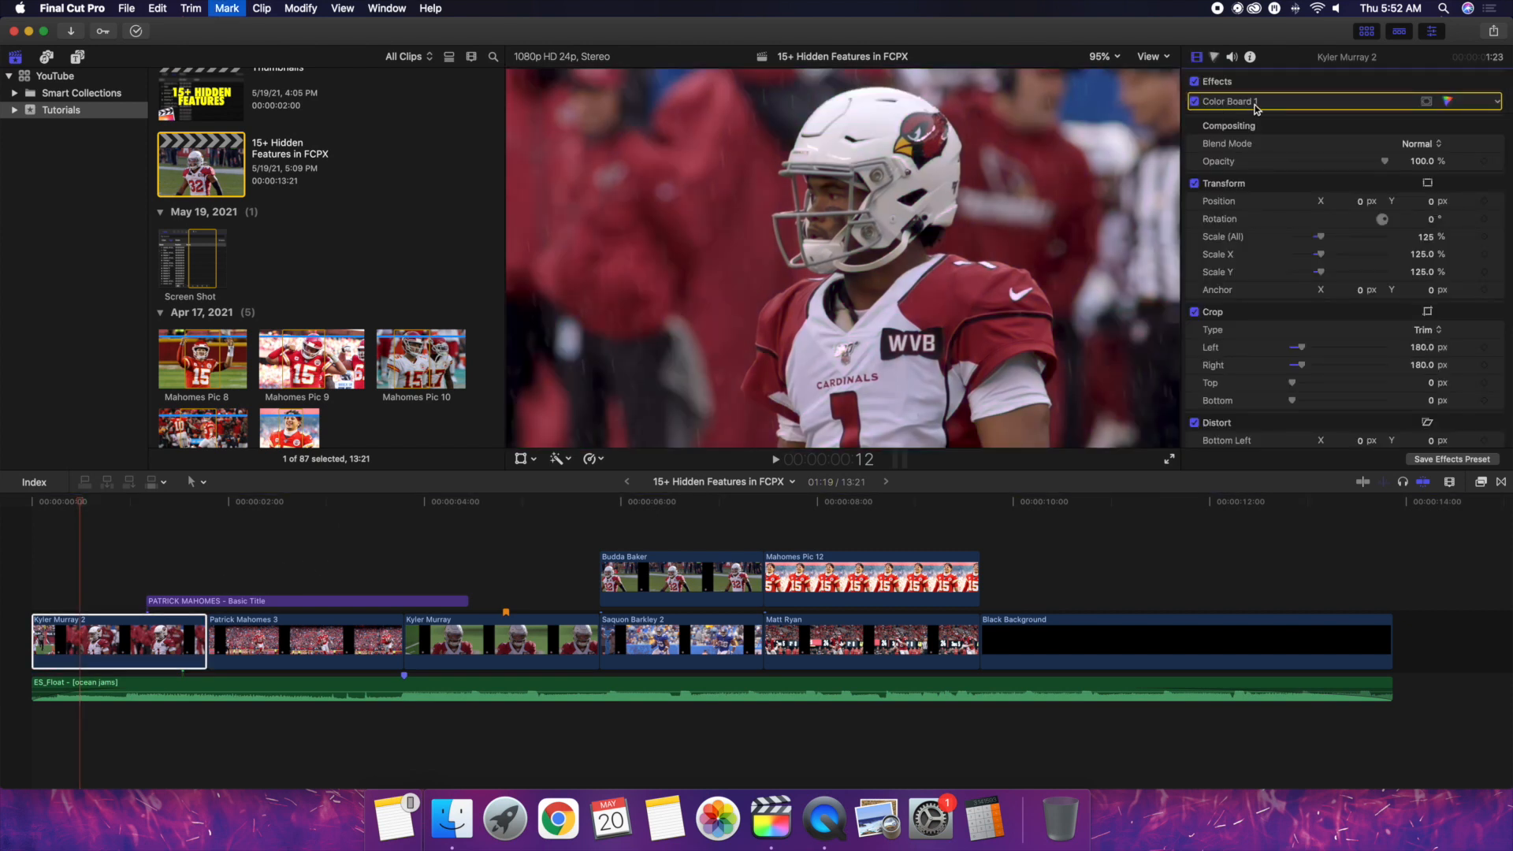
left_click(532, 561)
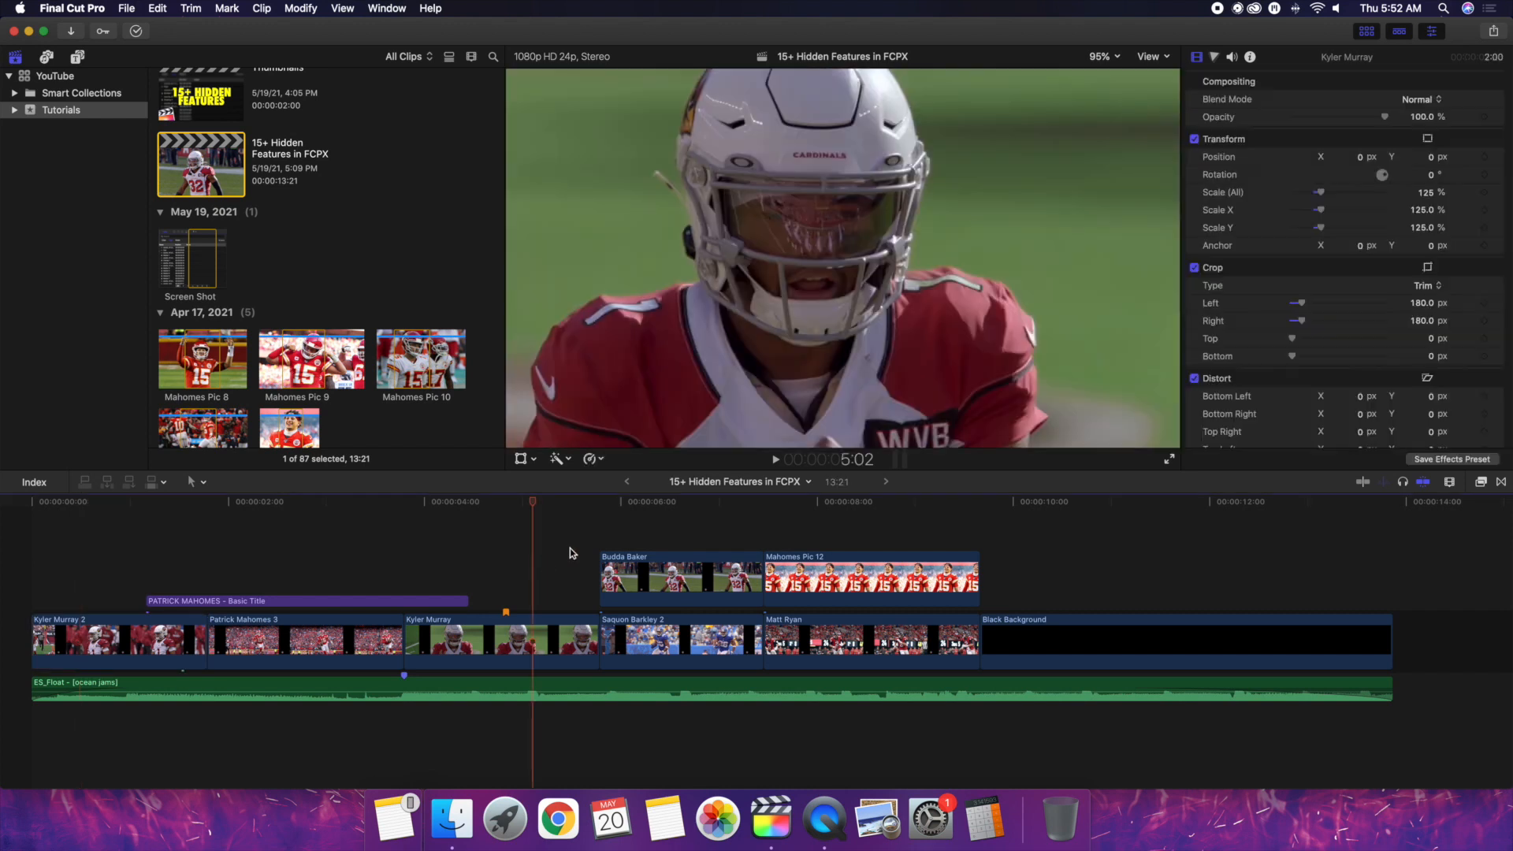
- Try the Example preset from the Color effects category on the Kyler Murray clip, and undo it
left_click(1480, 485)
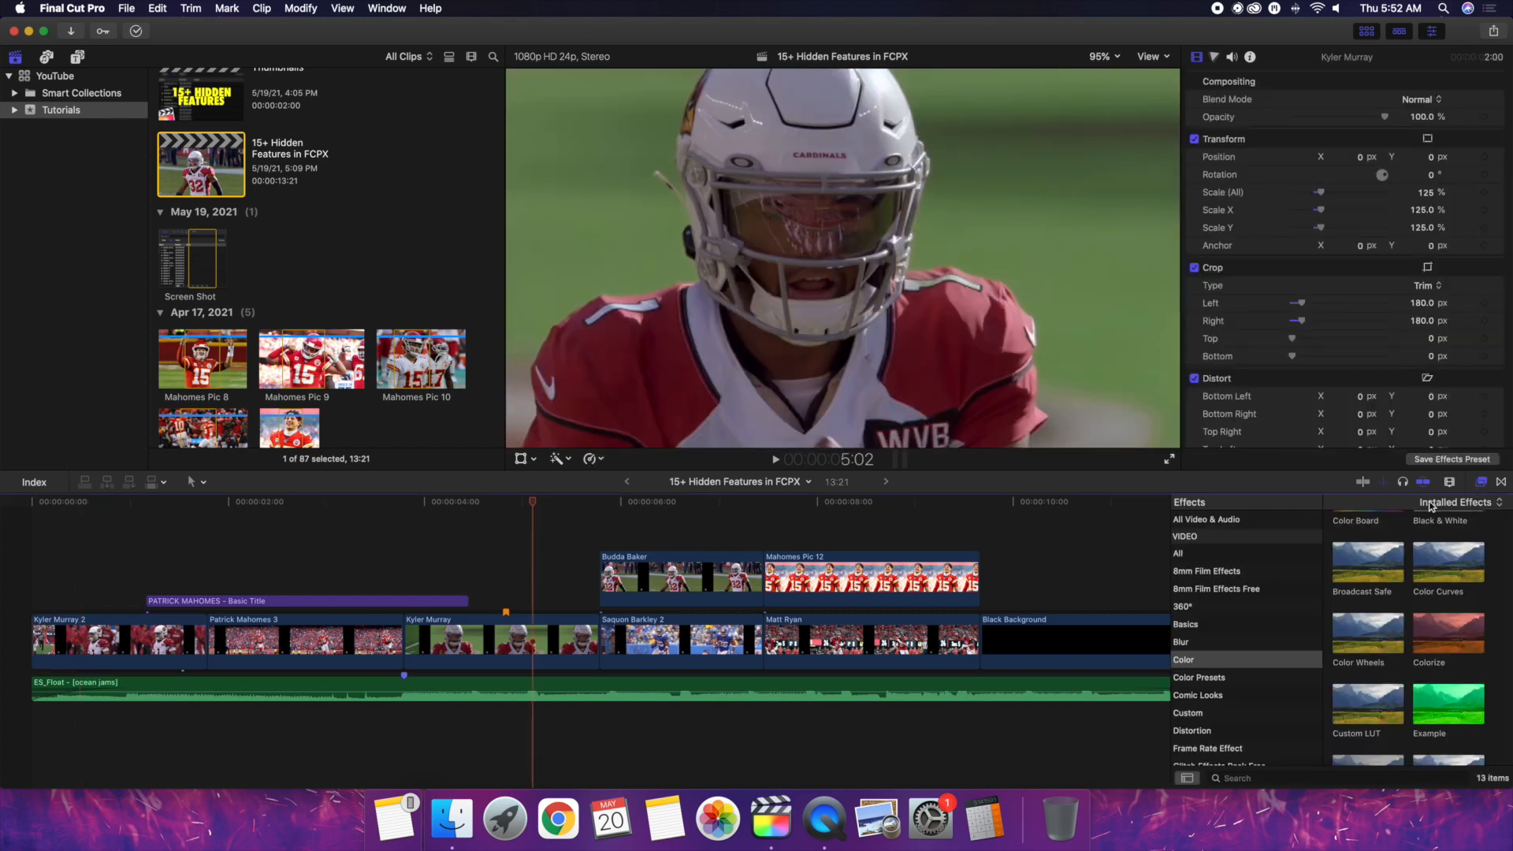
left_click(1221, 570)
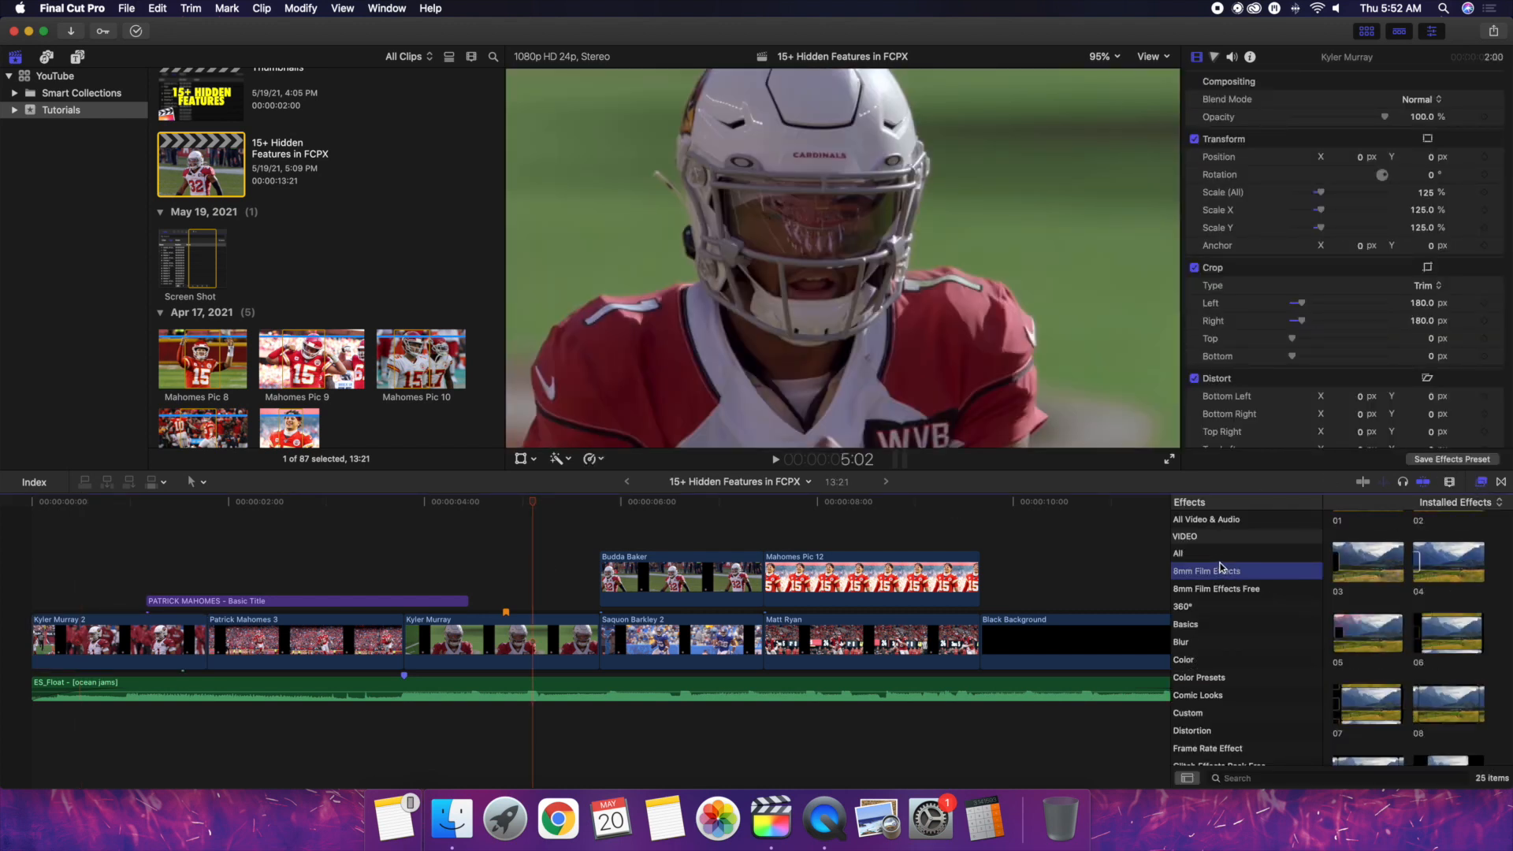
left_click(1221, 555)
left_click(1198, 661)
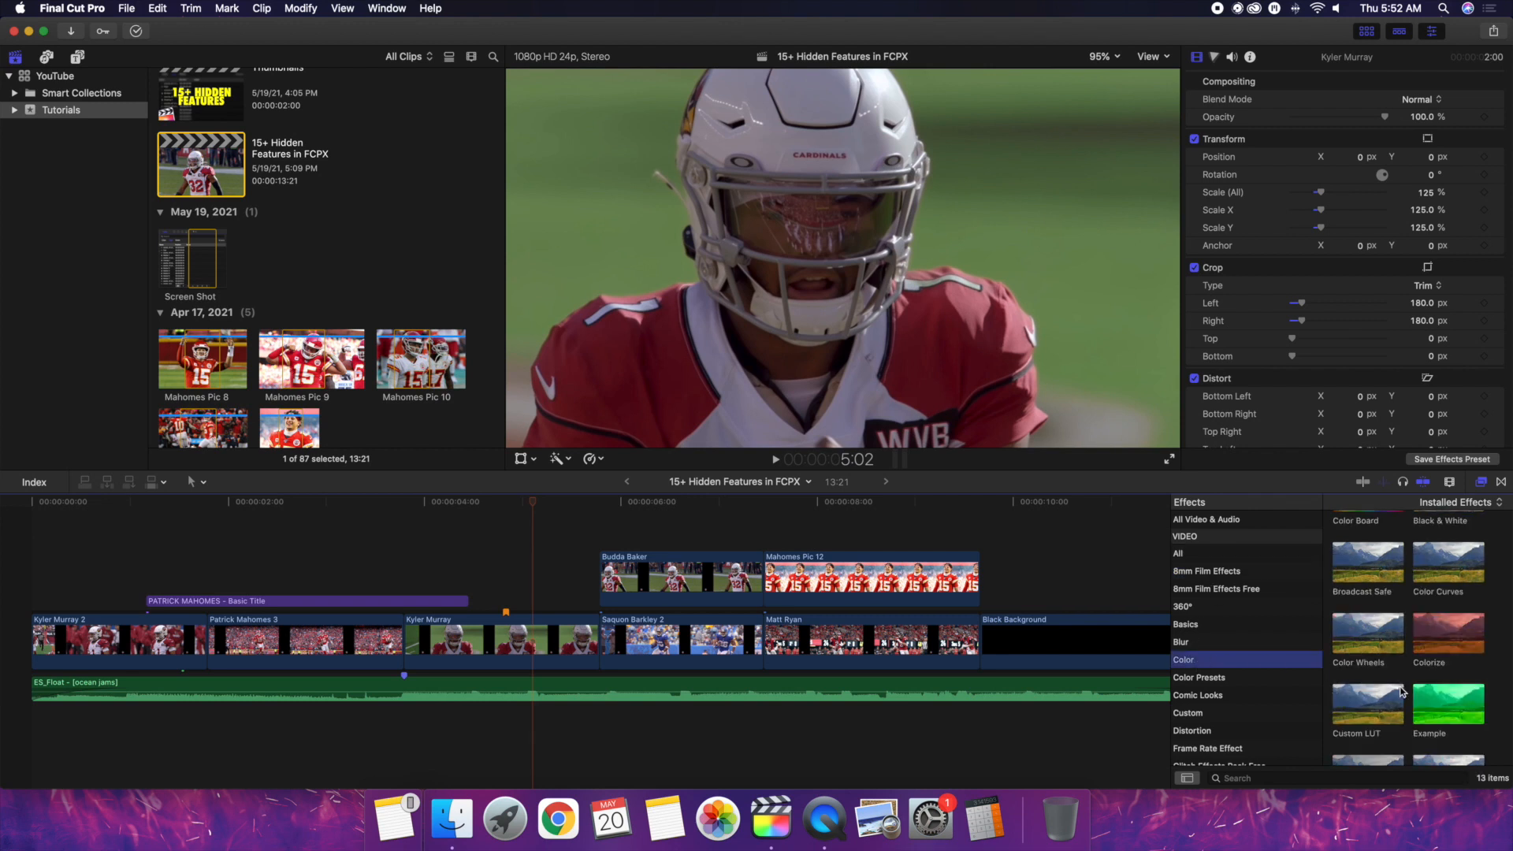
left_click_drag(1437, 710, 469, 642)
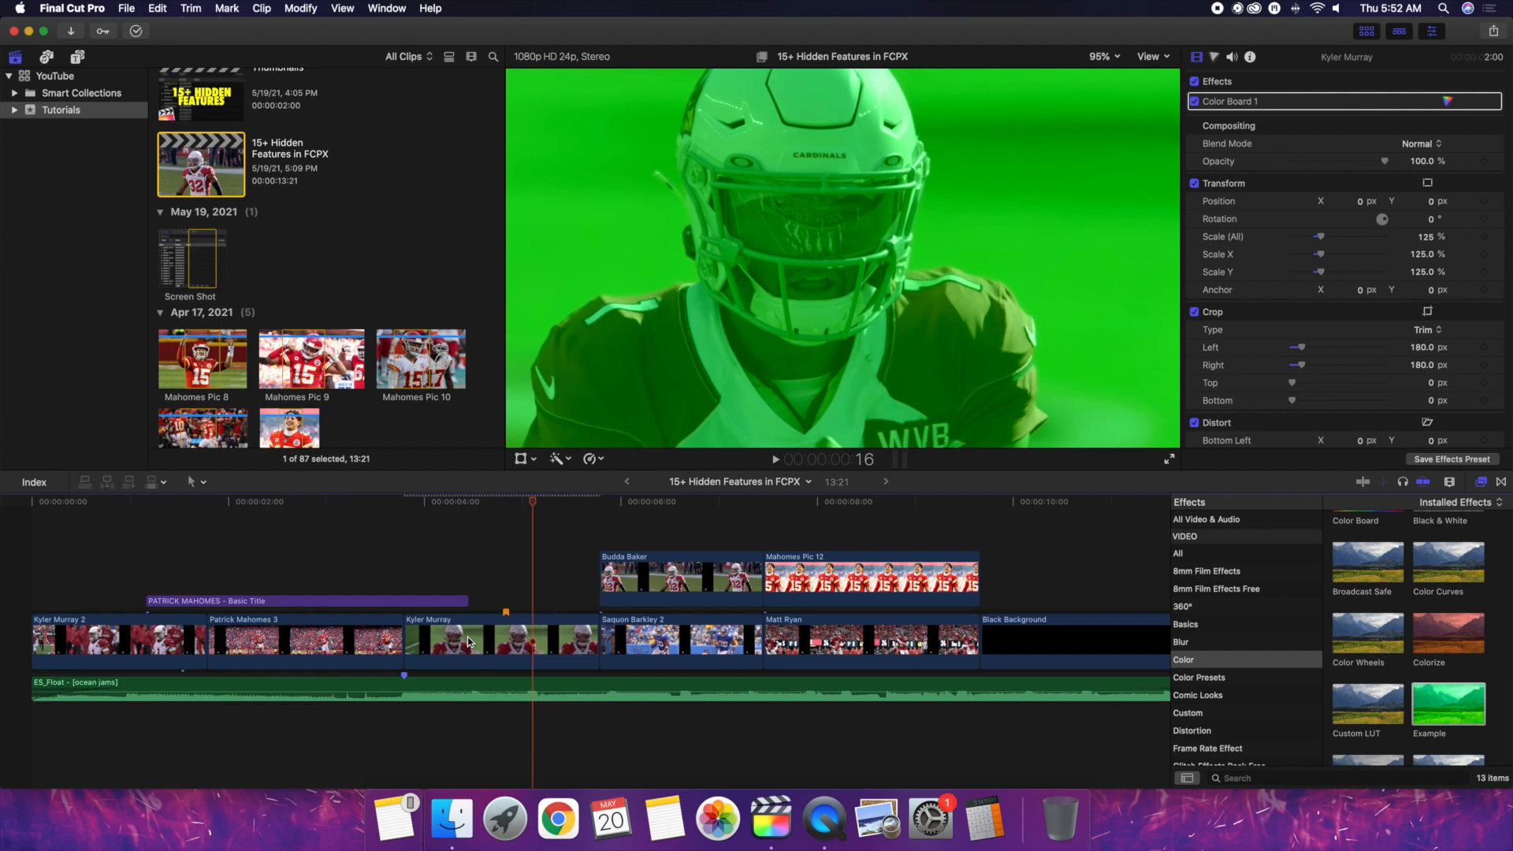
key("super+z")
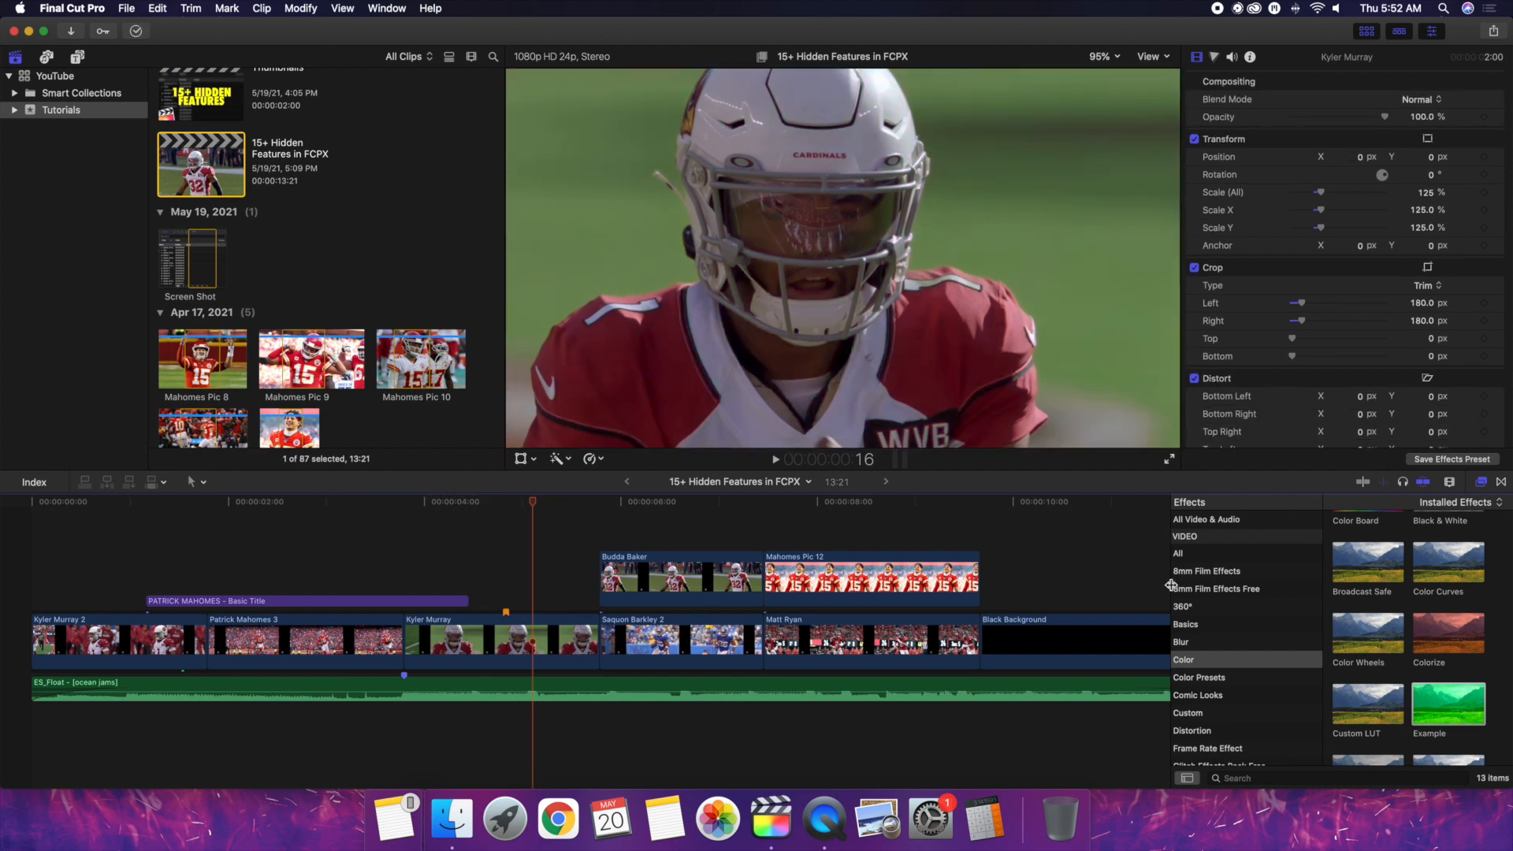
- Reveal the Example preset's file in Finder, move it to the Trash and close the folder window
right_click(1428, 701)
left_click(1382, 717)
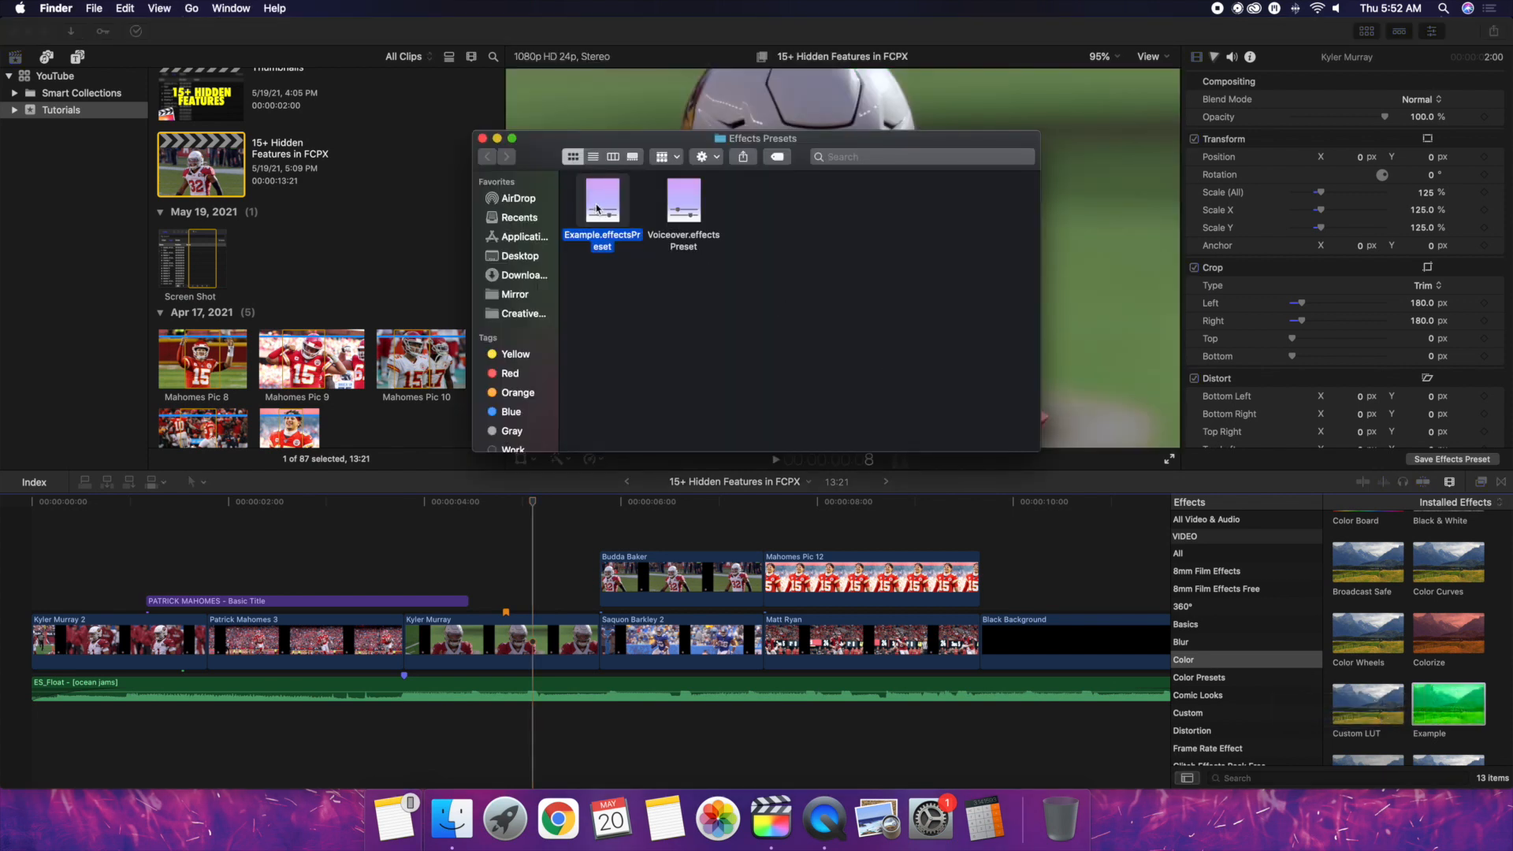
key("super+BackSpace")
left_click(482, 137)
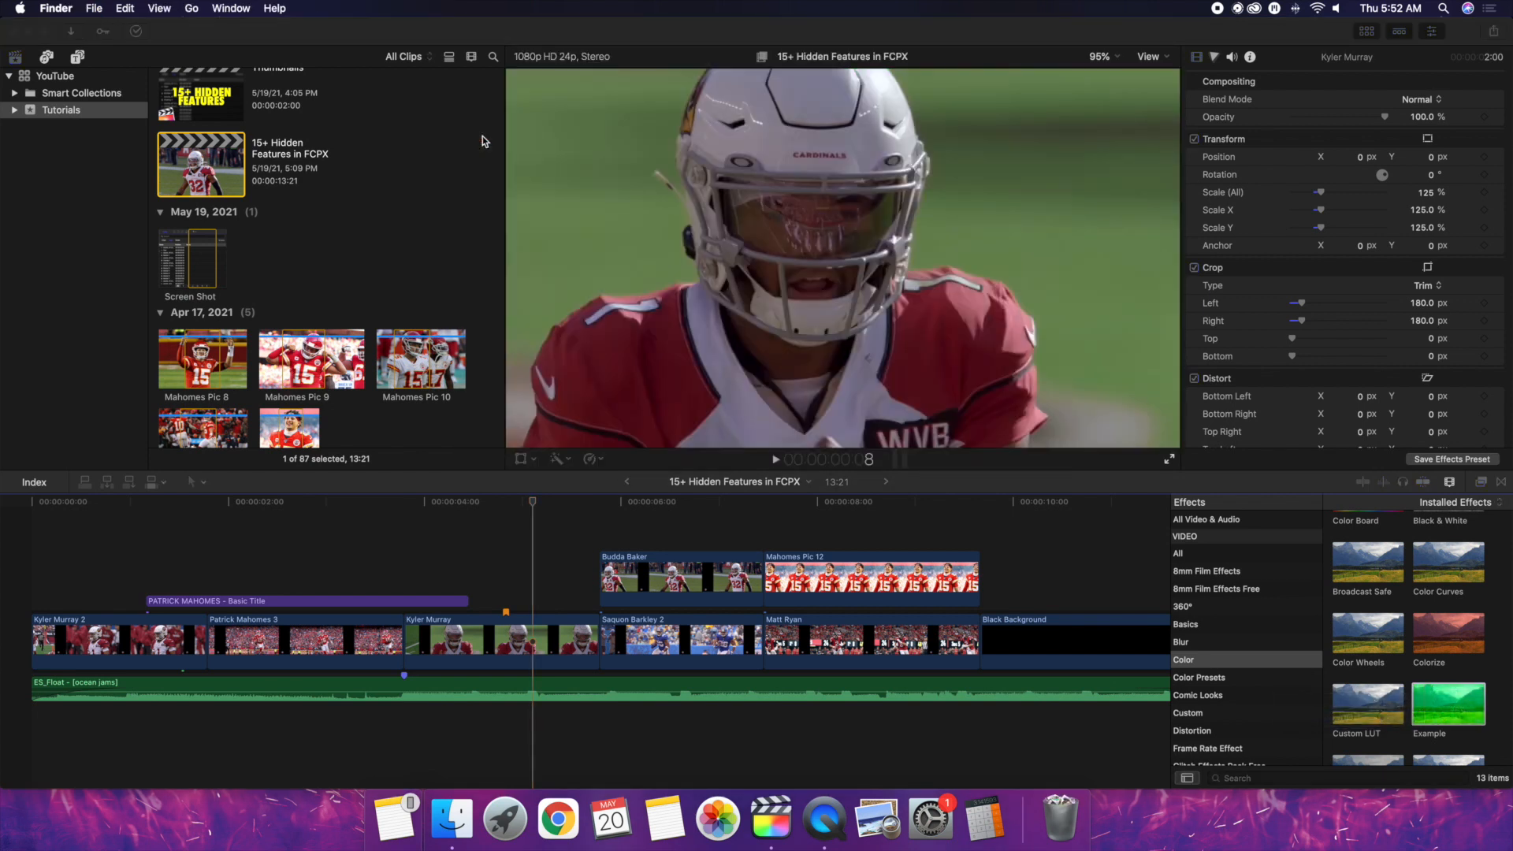
- Empty the Trash to permanently erase the deleted preset file
right_click(1060, 820)
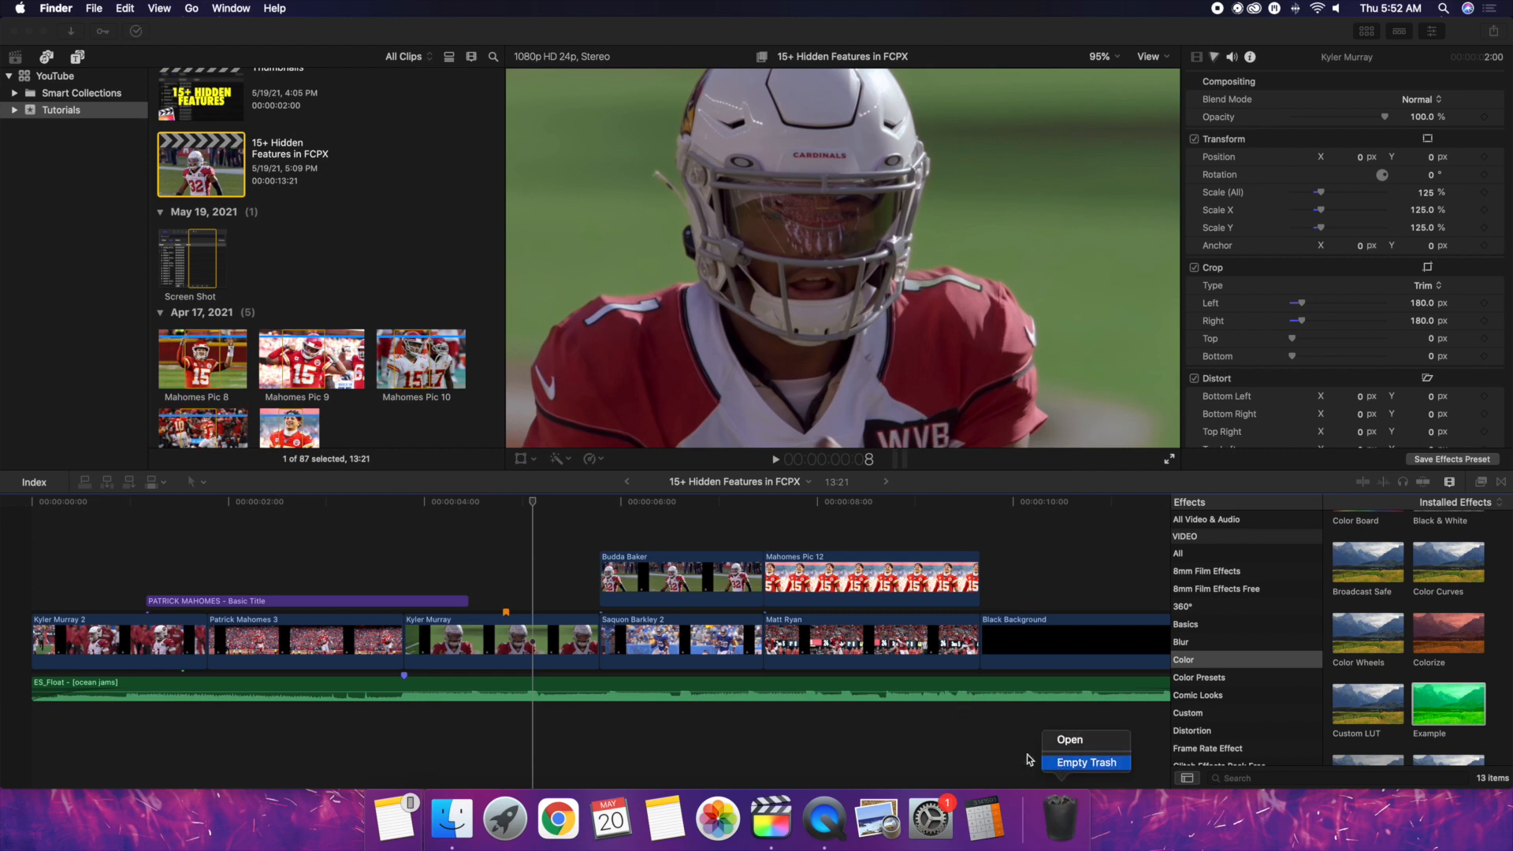
left_click(1086, 761)
left_click(867, 278)
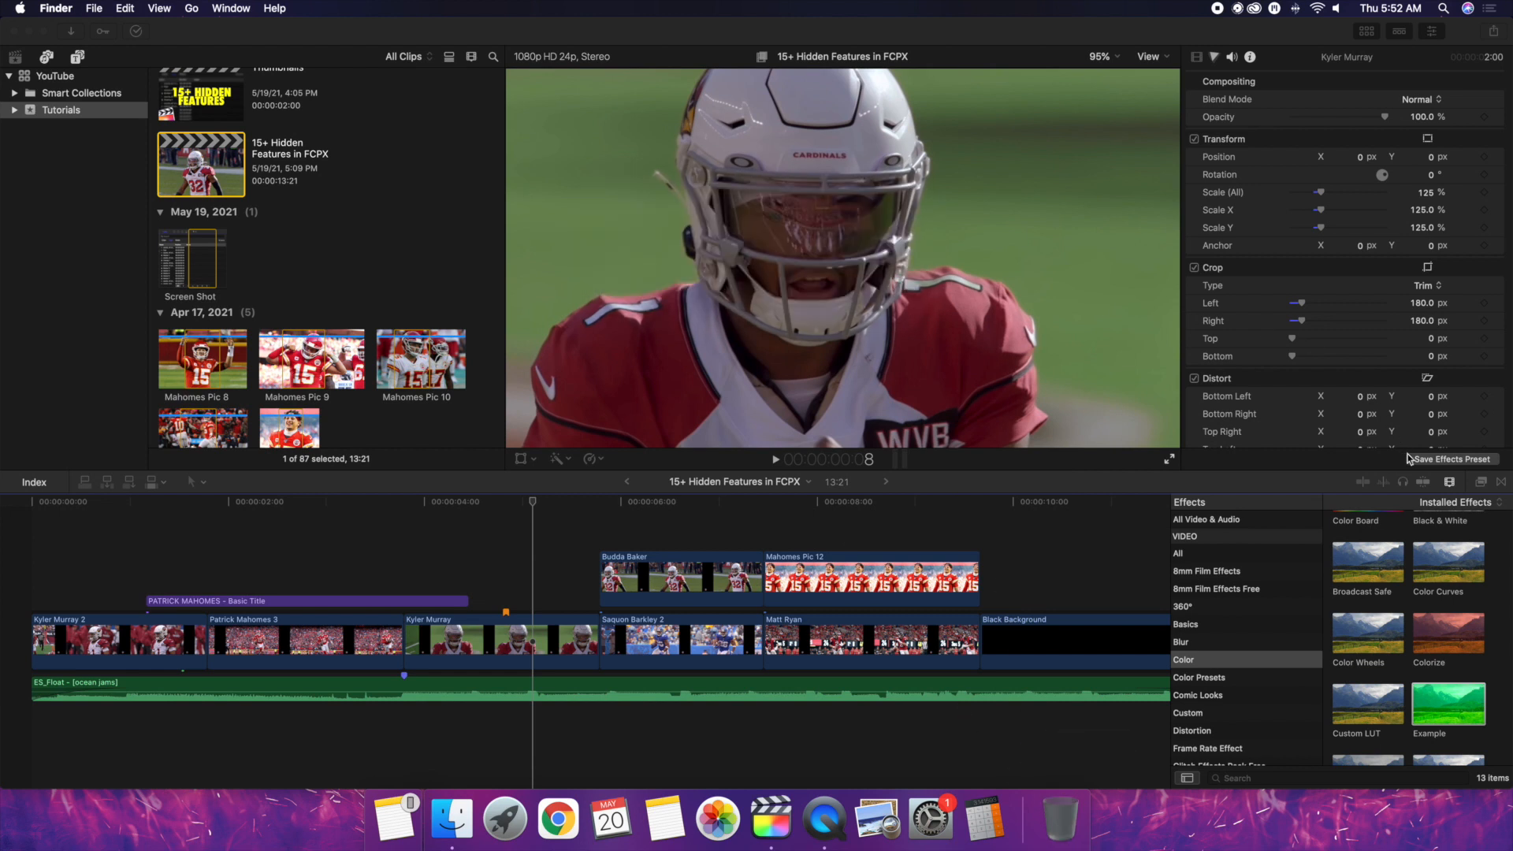
- Reload the Effects browser in Final Cut Pro, check the Color category for the deleted Example preset, and close the browser
left_click(1481, 482)
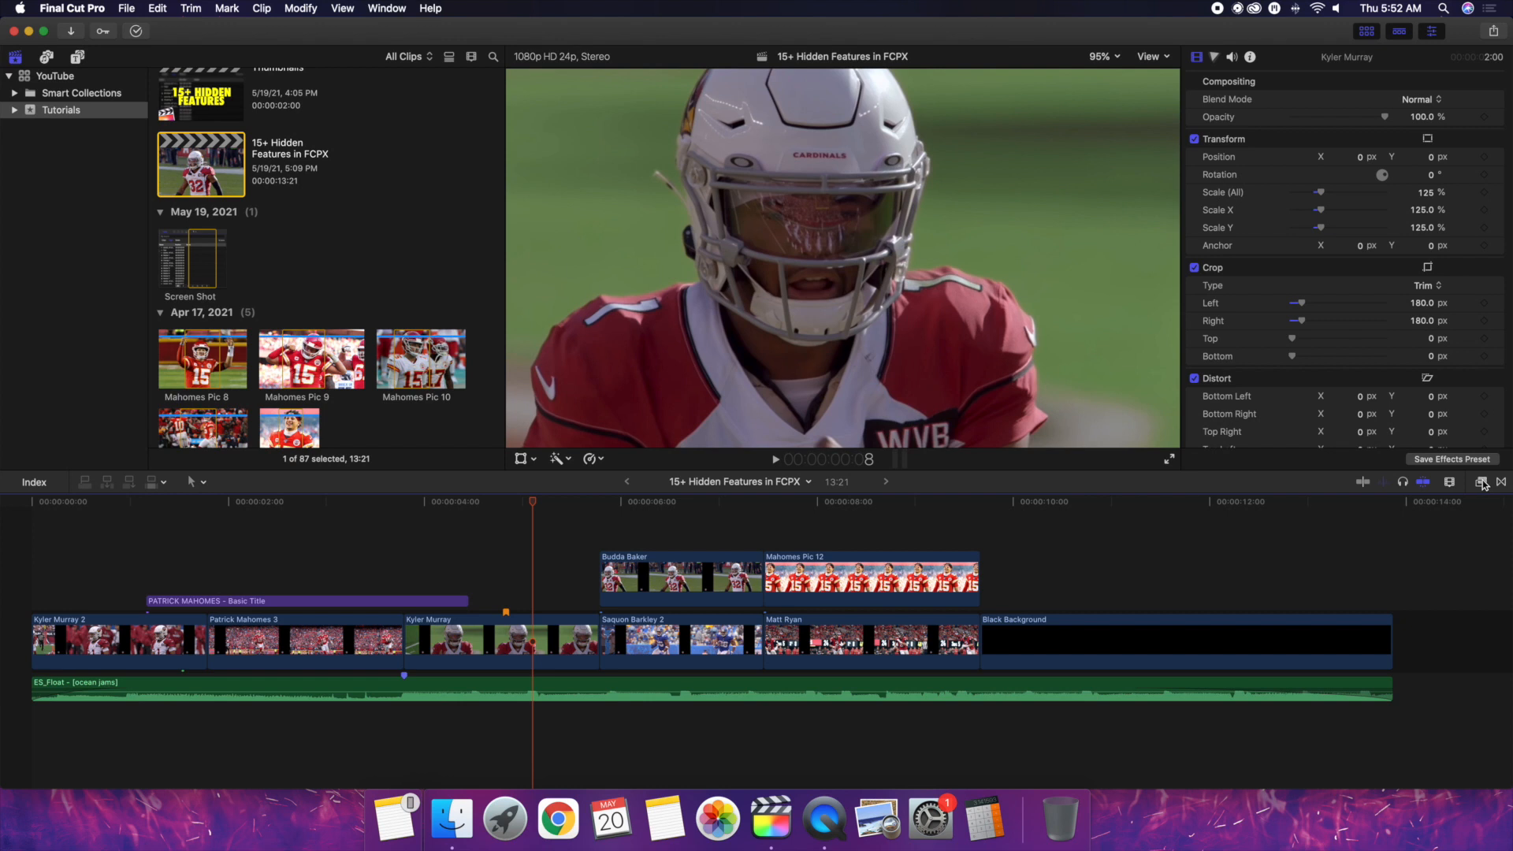
left_click(1483, 484)
left_click(1224, 662)
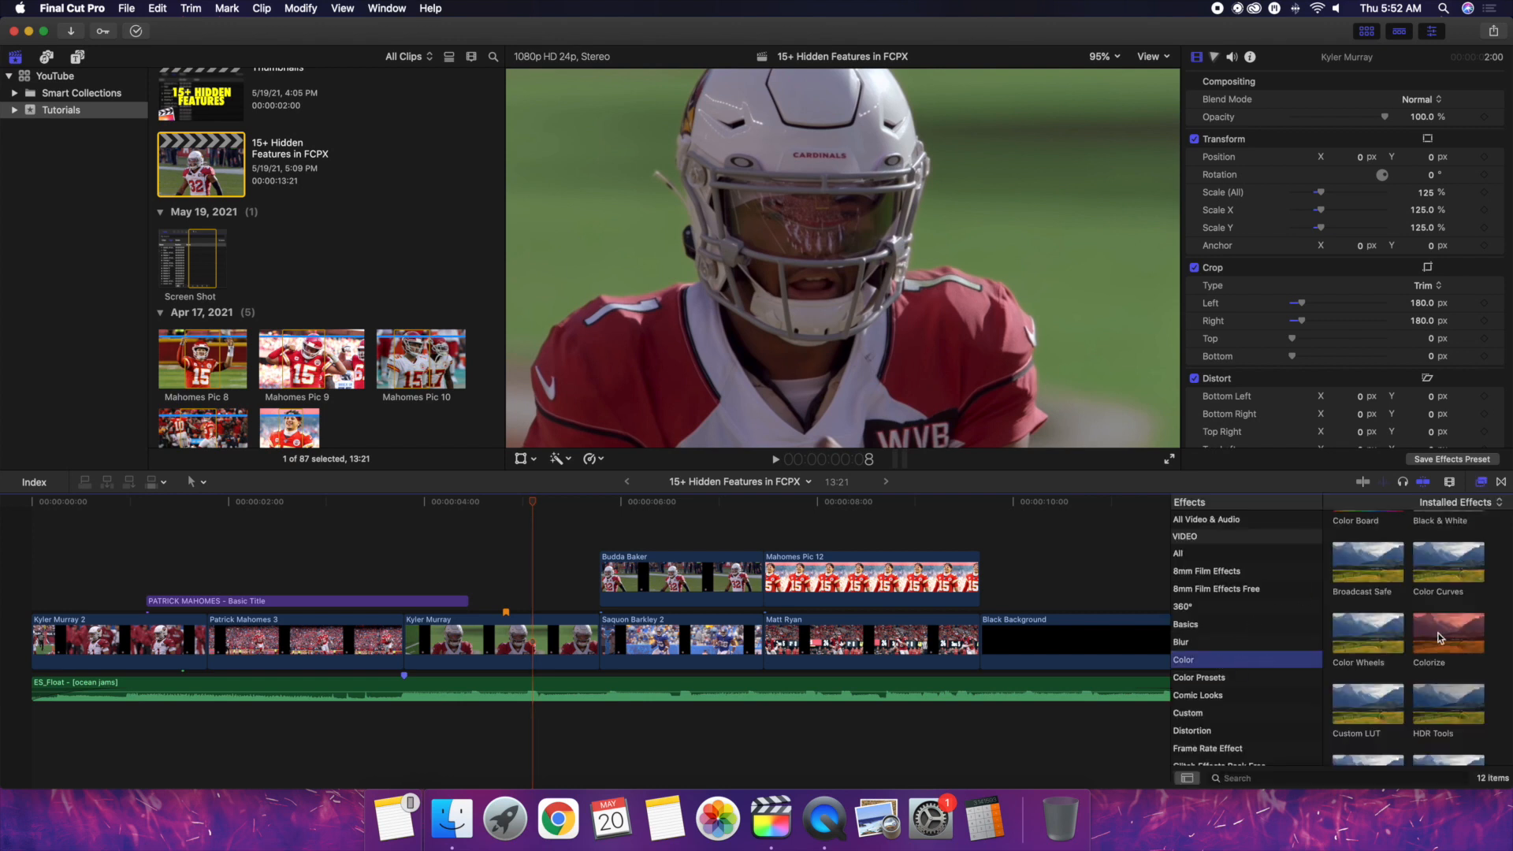
scroll(1438, 638, "down", 2)
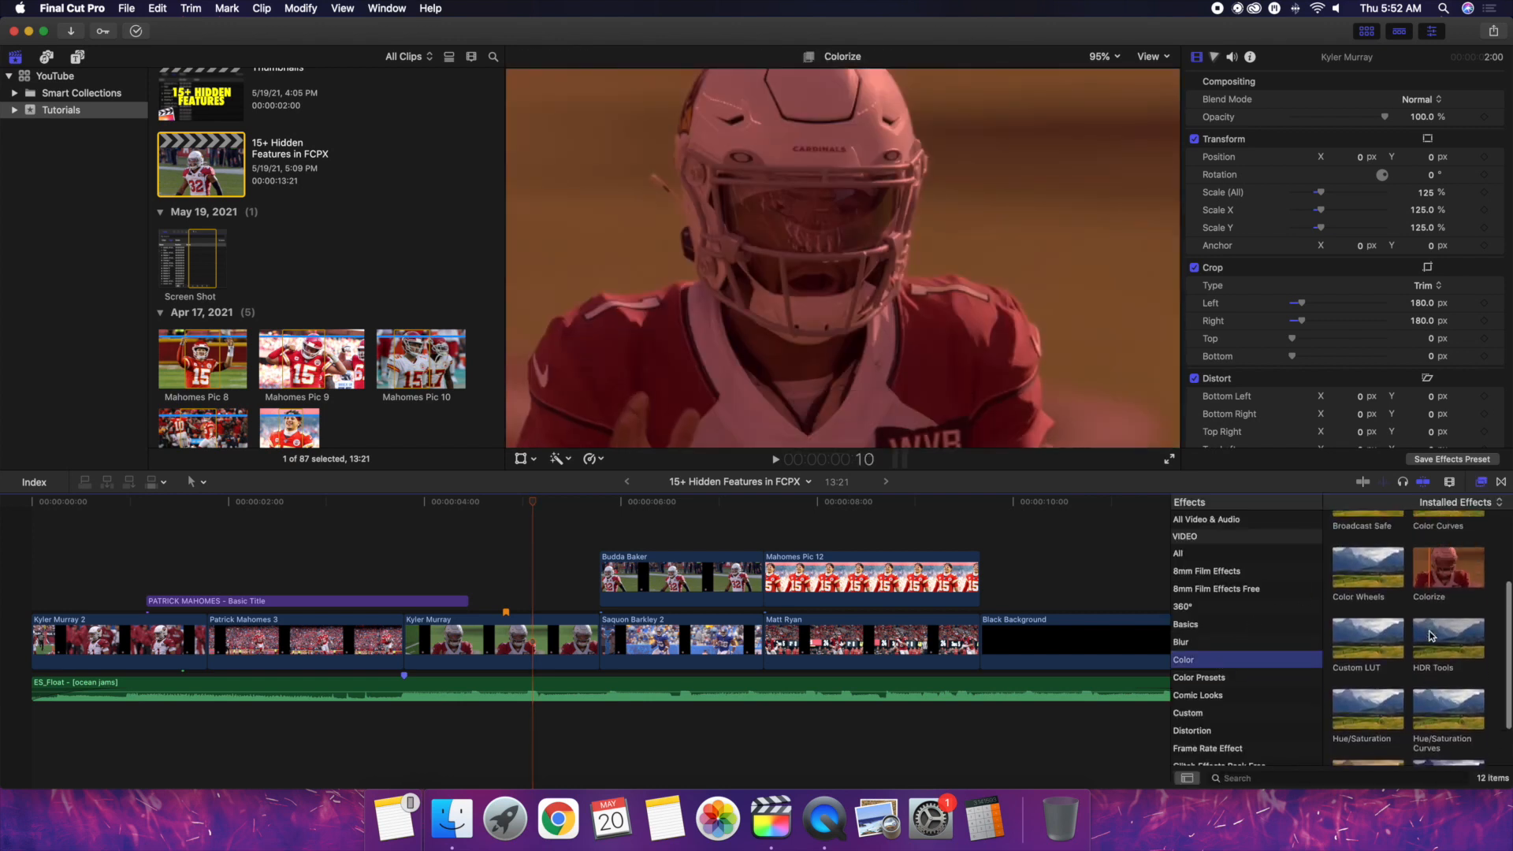
scroll(1432, 636, "up", 3)
left_click(1482, 482)
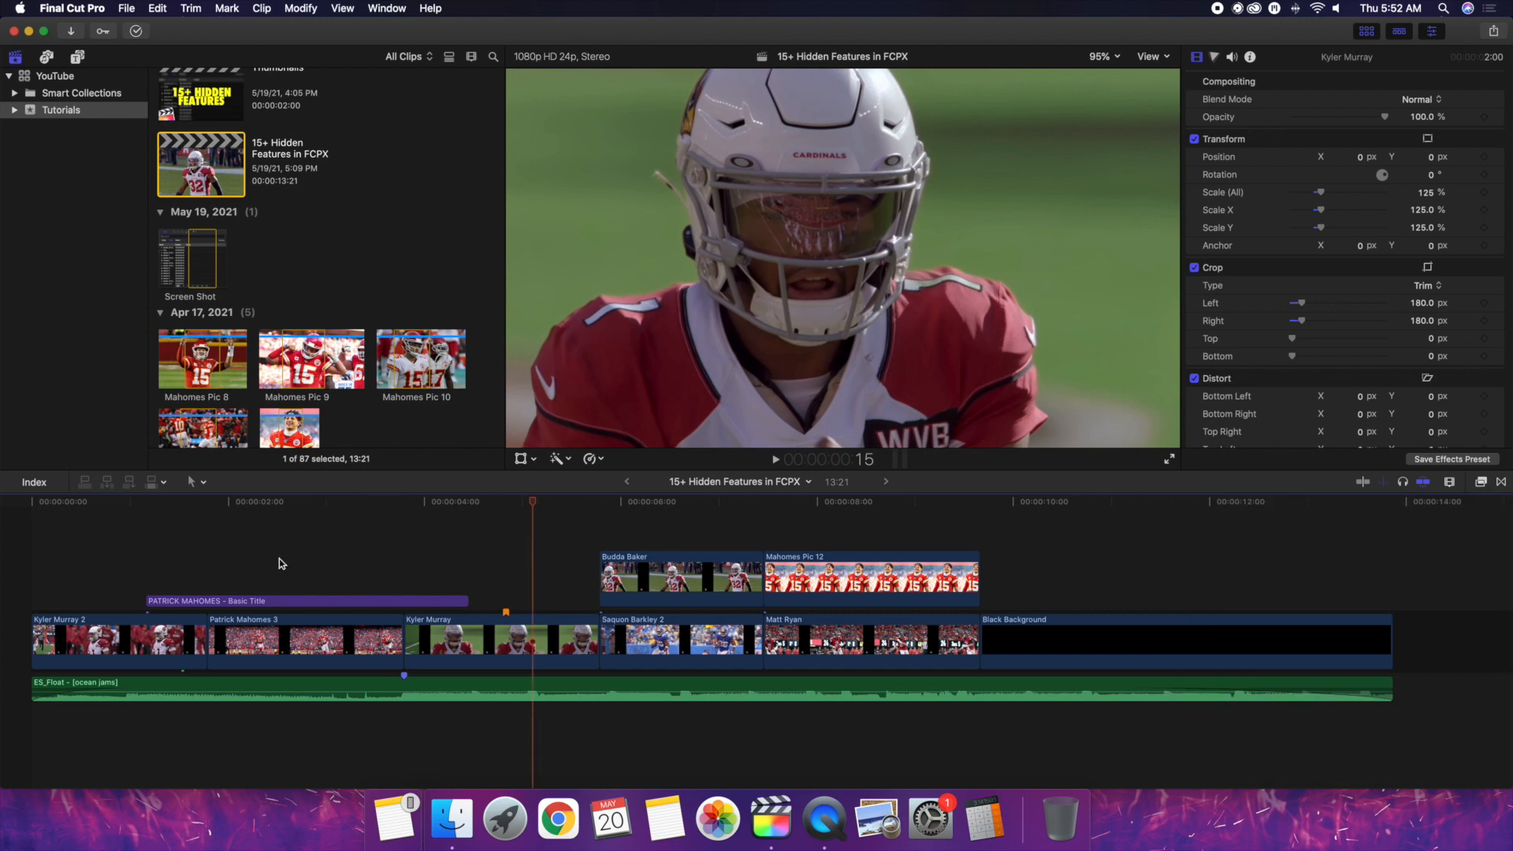
- Switch the window to full screen and select the Kyler Murray clip in the timeline
key("ctrl+super+f")
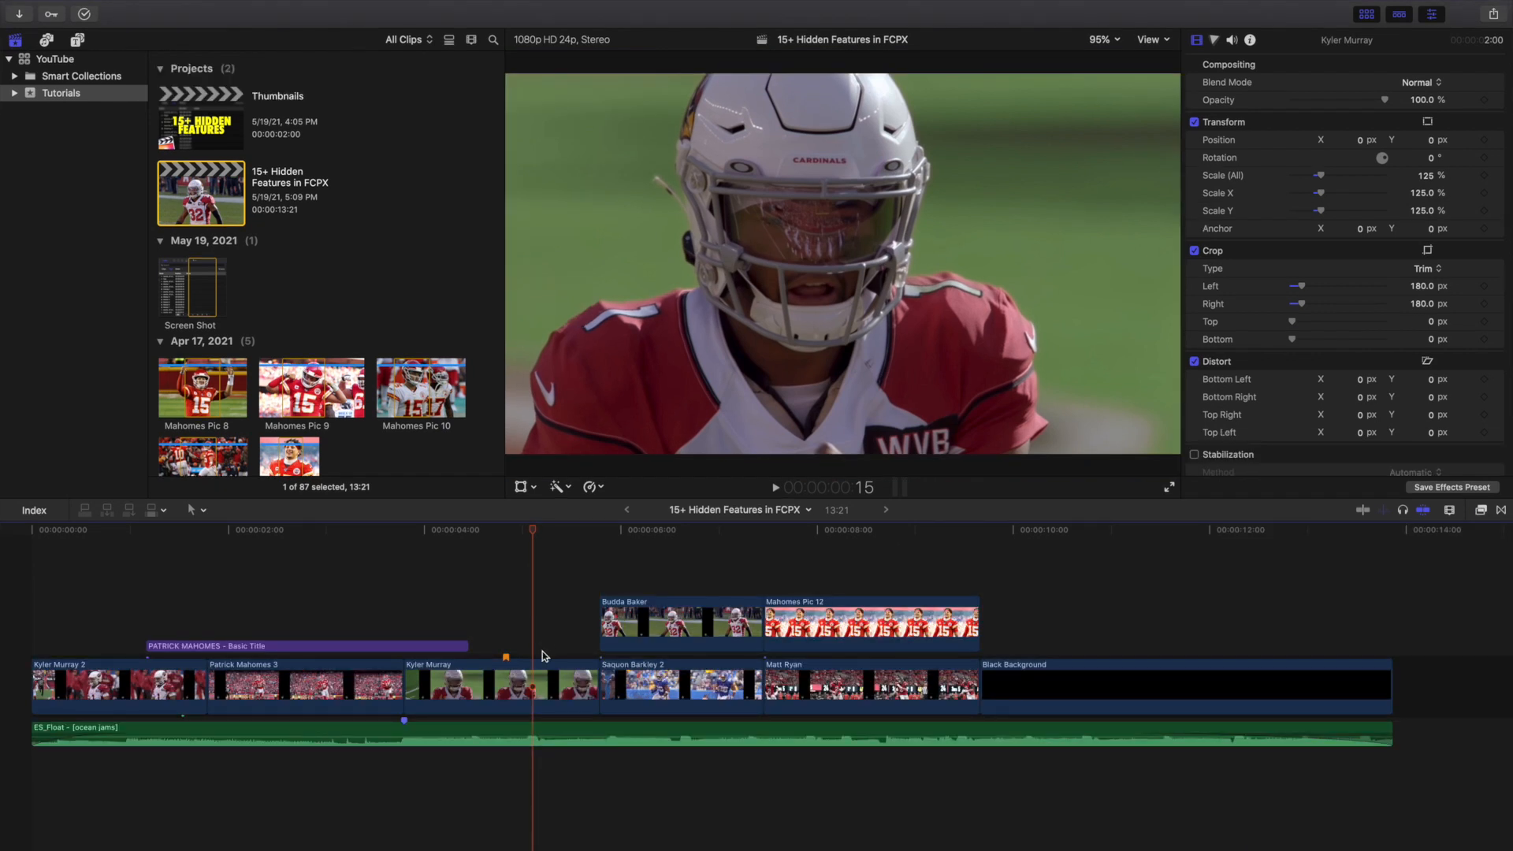
left_click(546, 676)
right_click(546, 675)
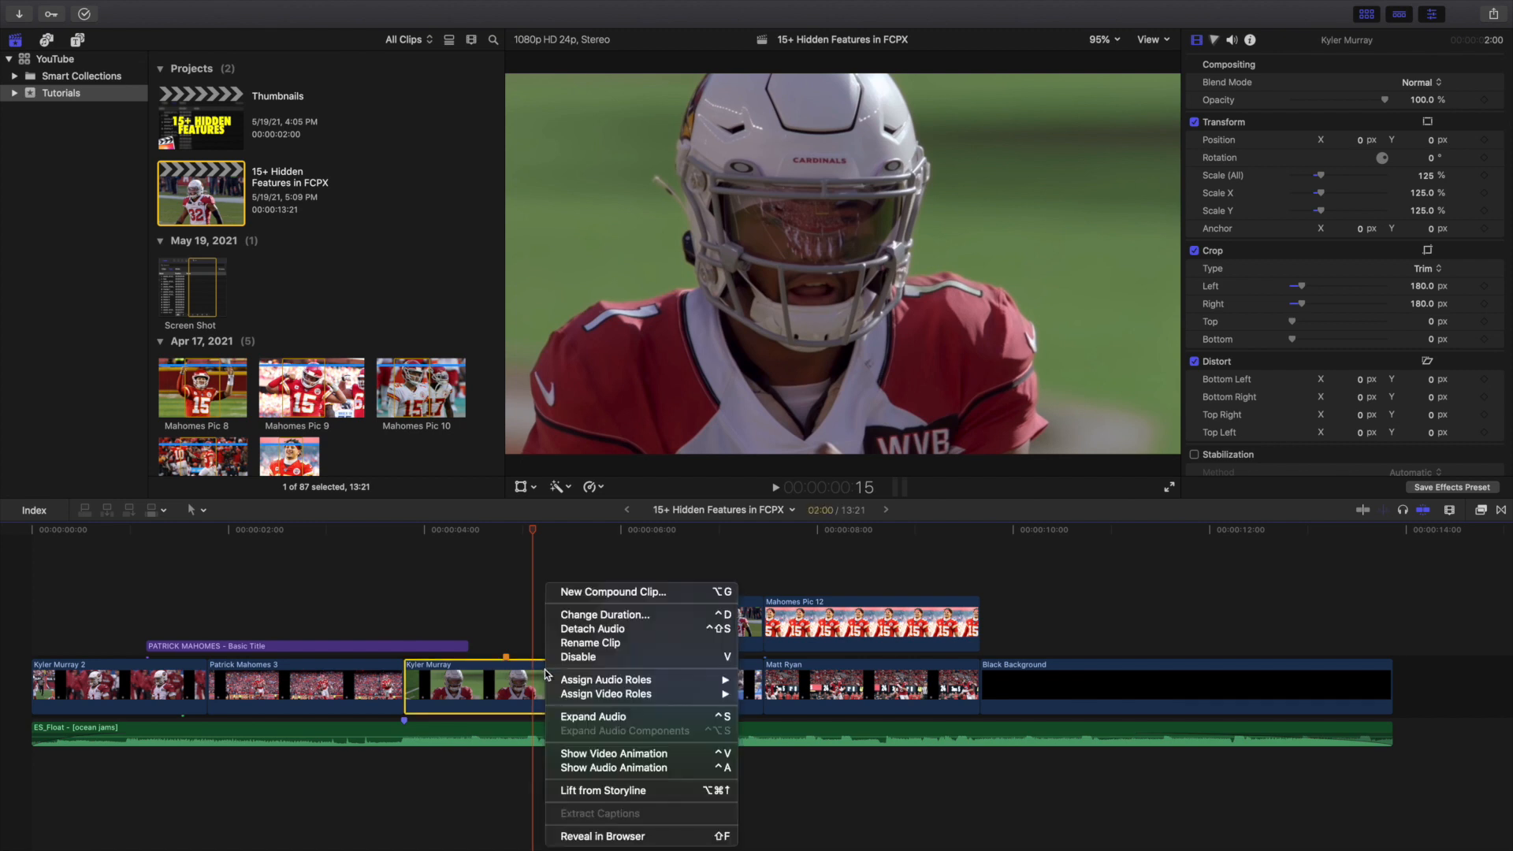
left_click(526, 668)
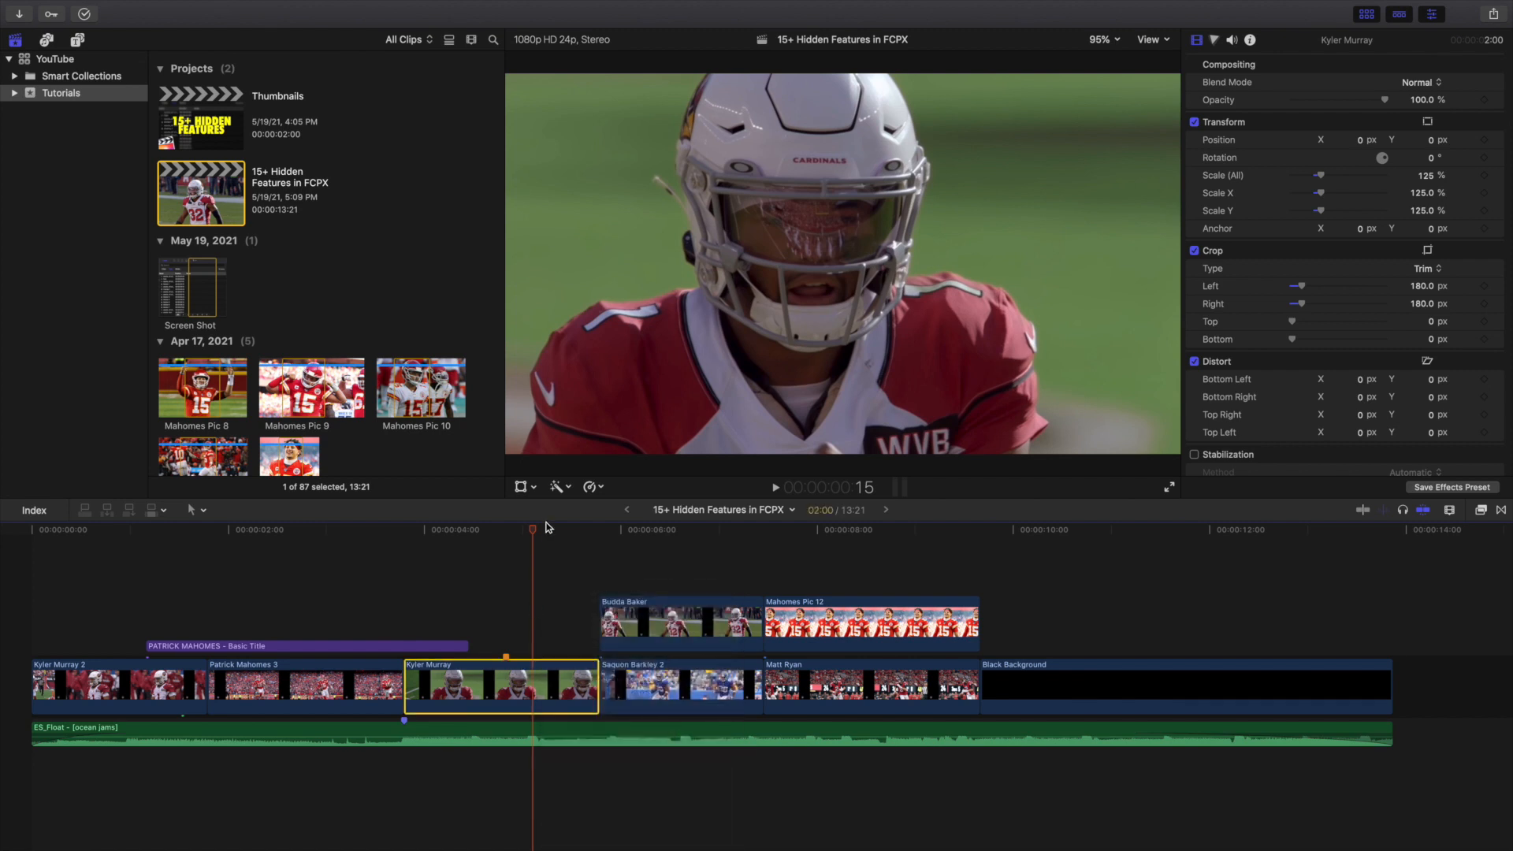
- Slow the Kyler Murray clip to 10% speed and look at its retiming Video Quality options, including Optical Flow
left_click(603, 488)
mouse_move(606, 500)
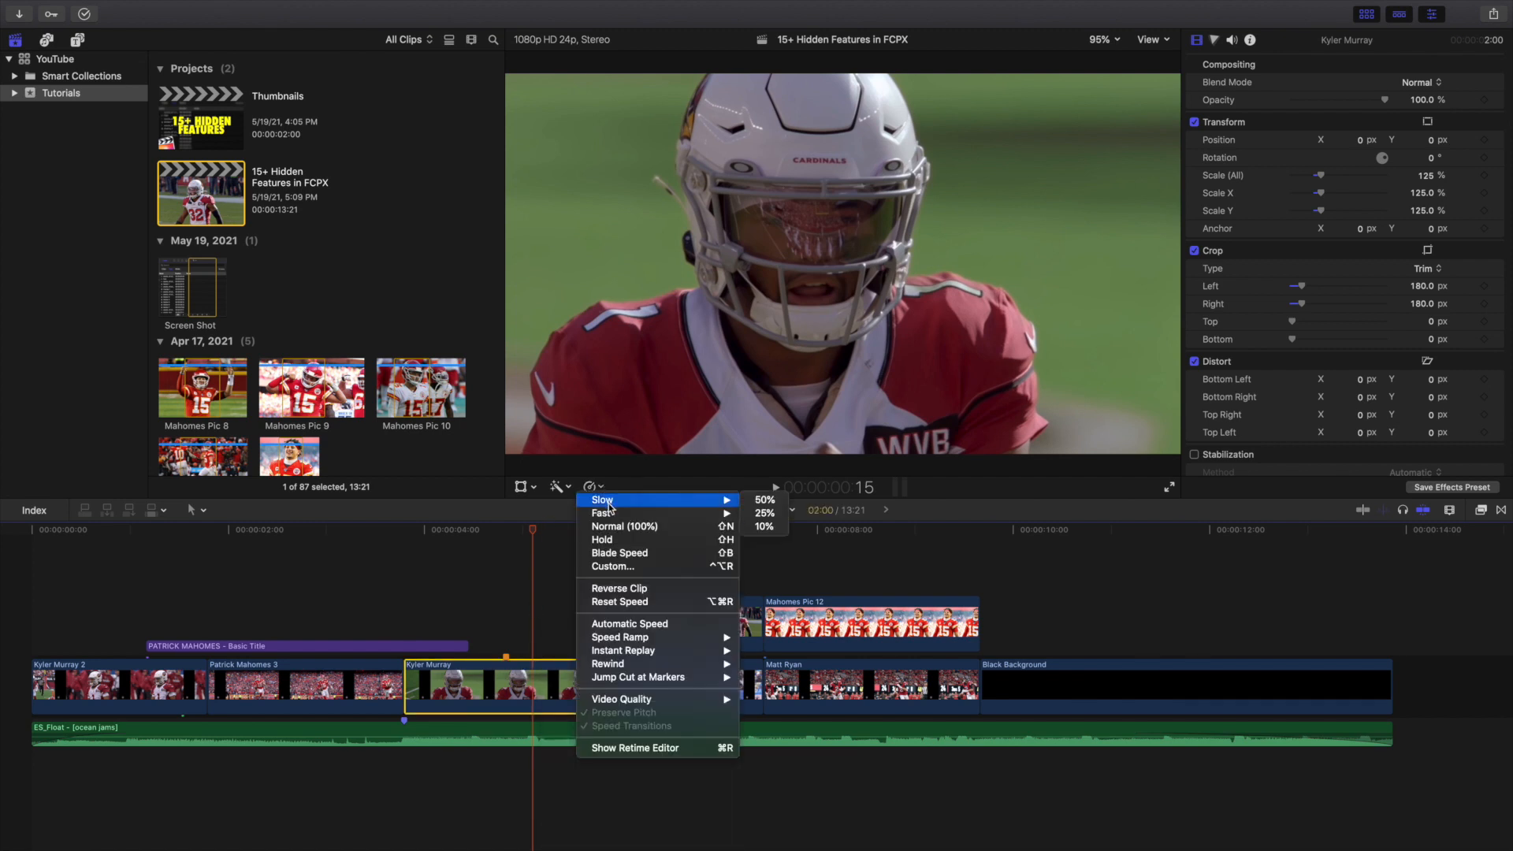
left_click(760, 525)
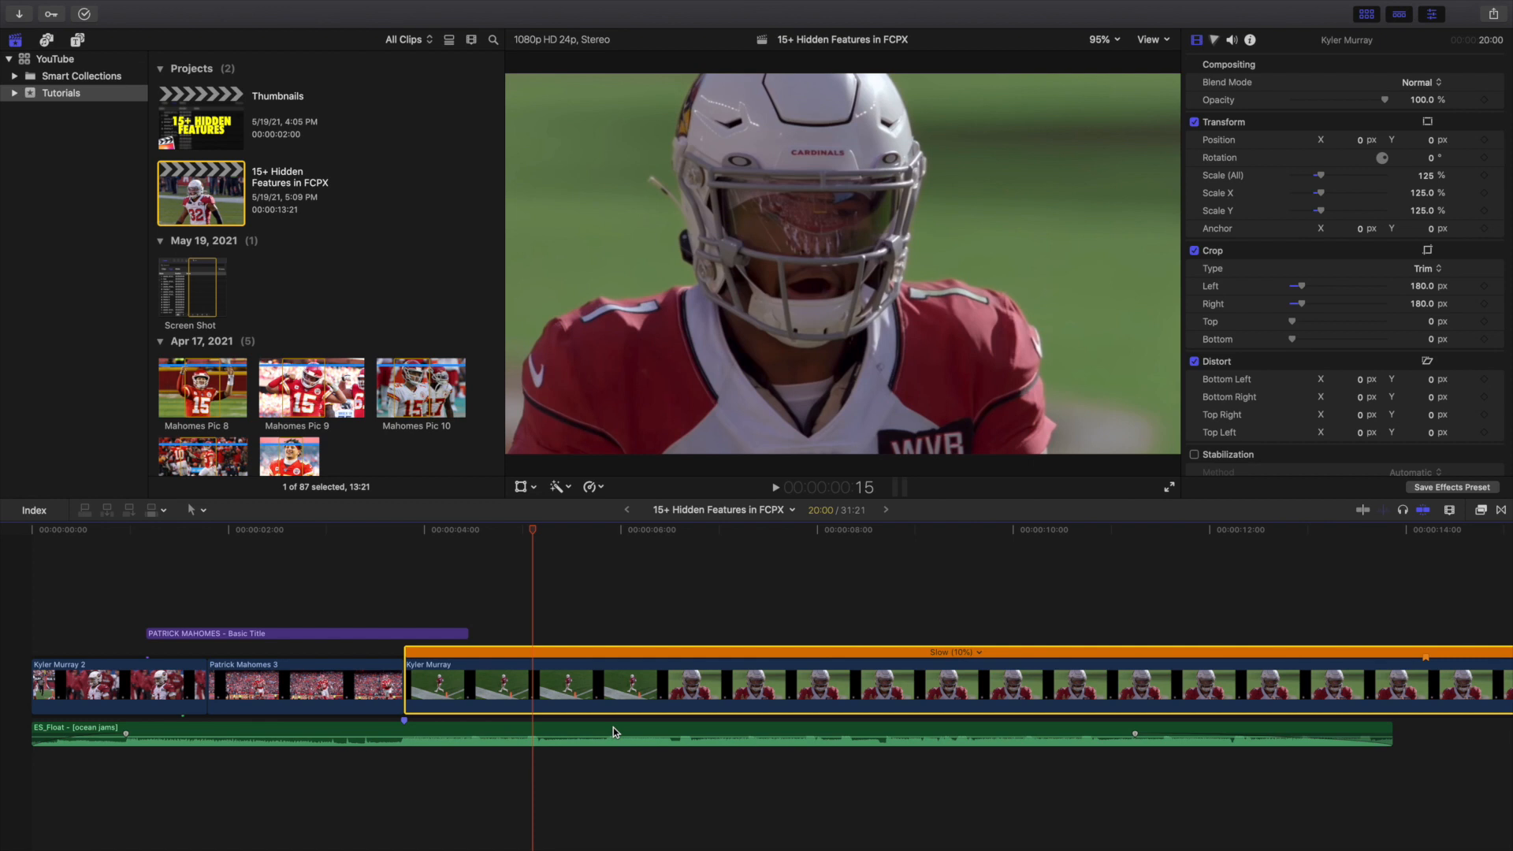
left_click(601, 487)
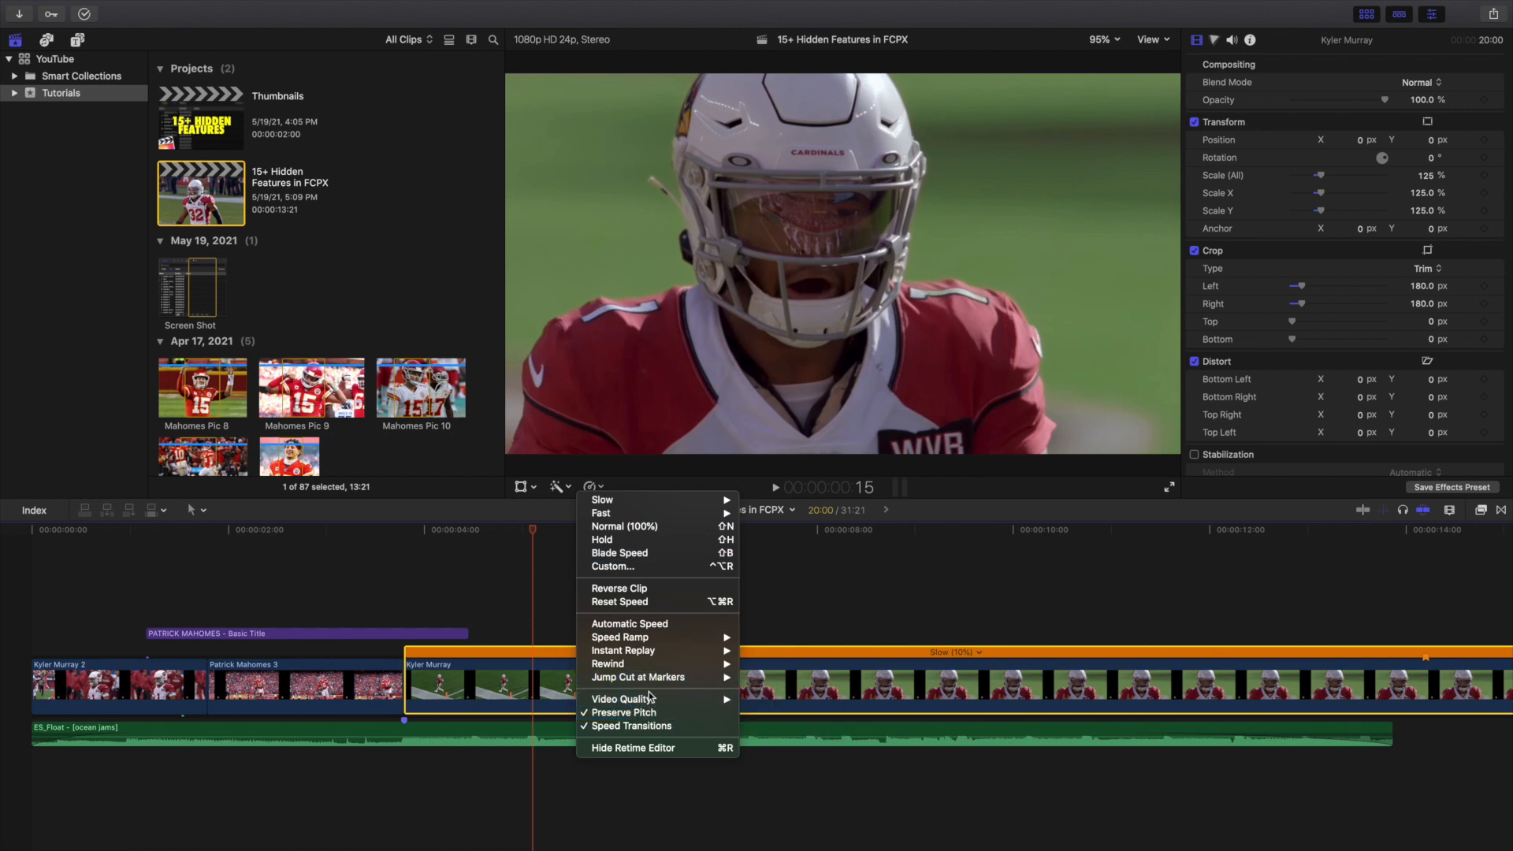
mouse_move(616, 700)
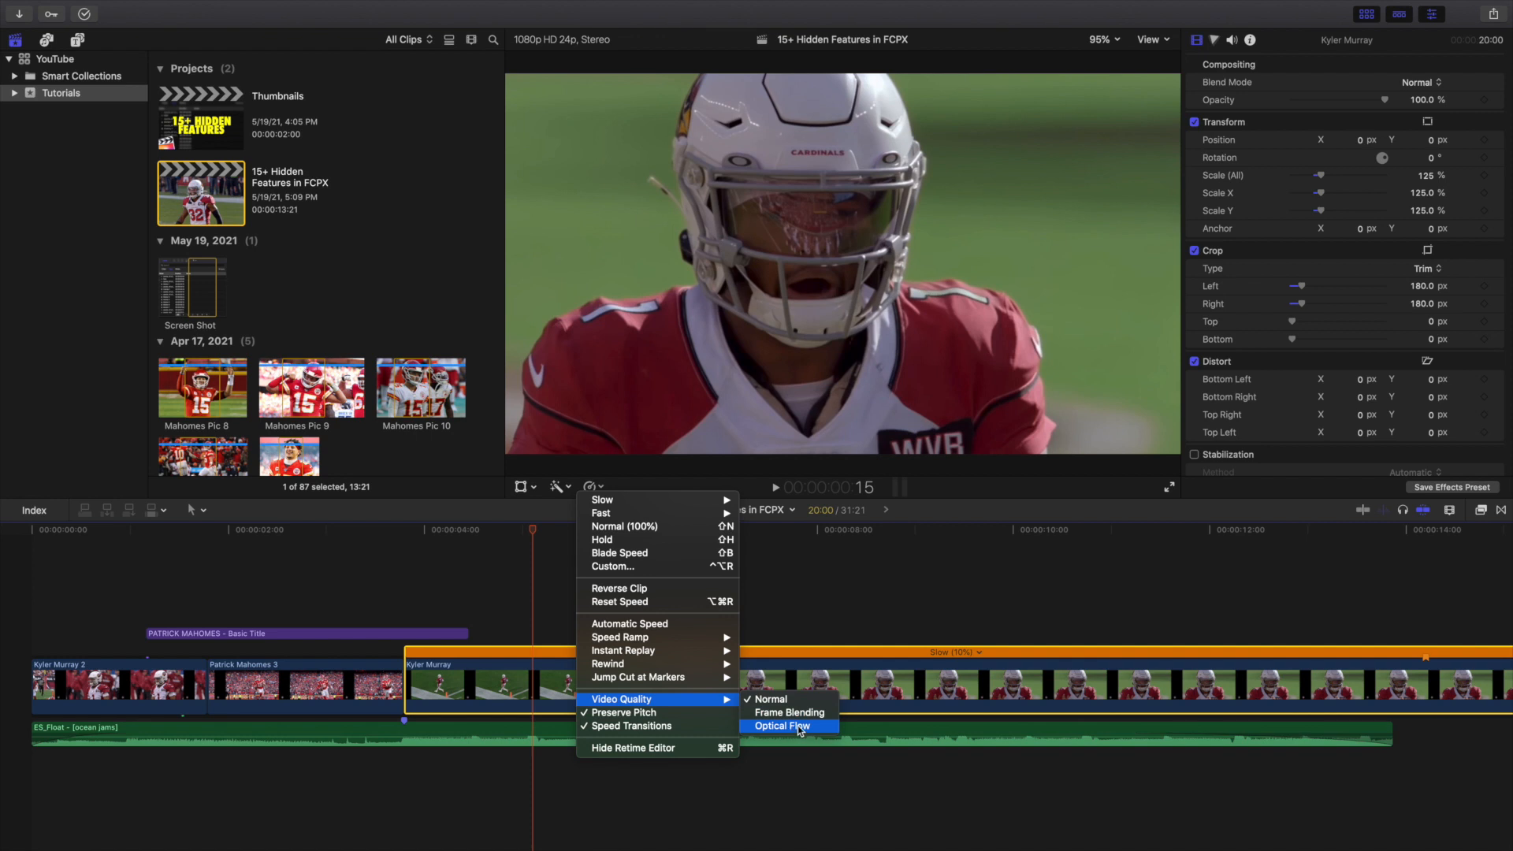
left_click(522, 623)
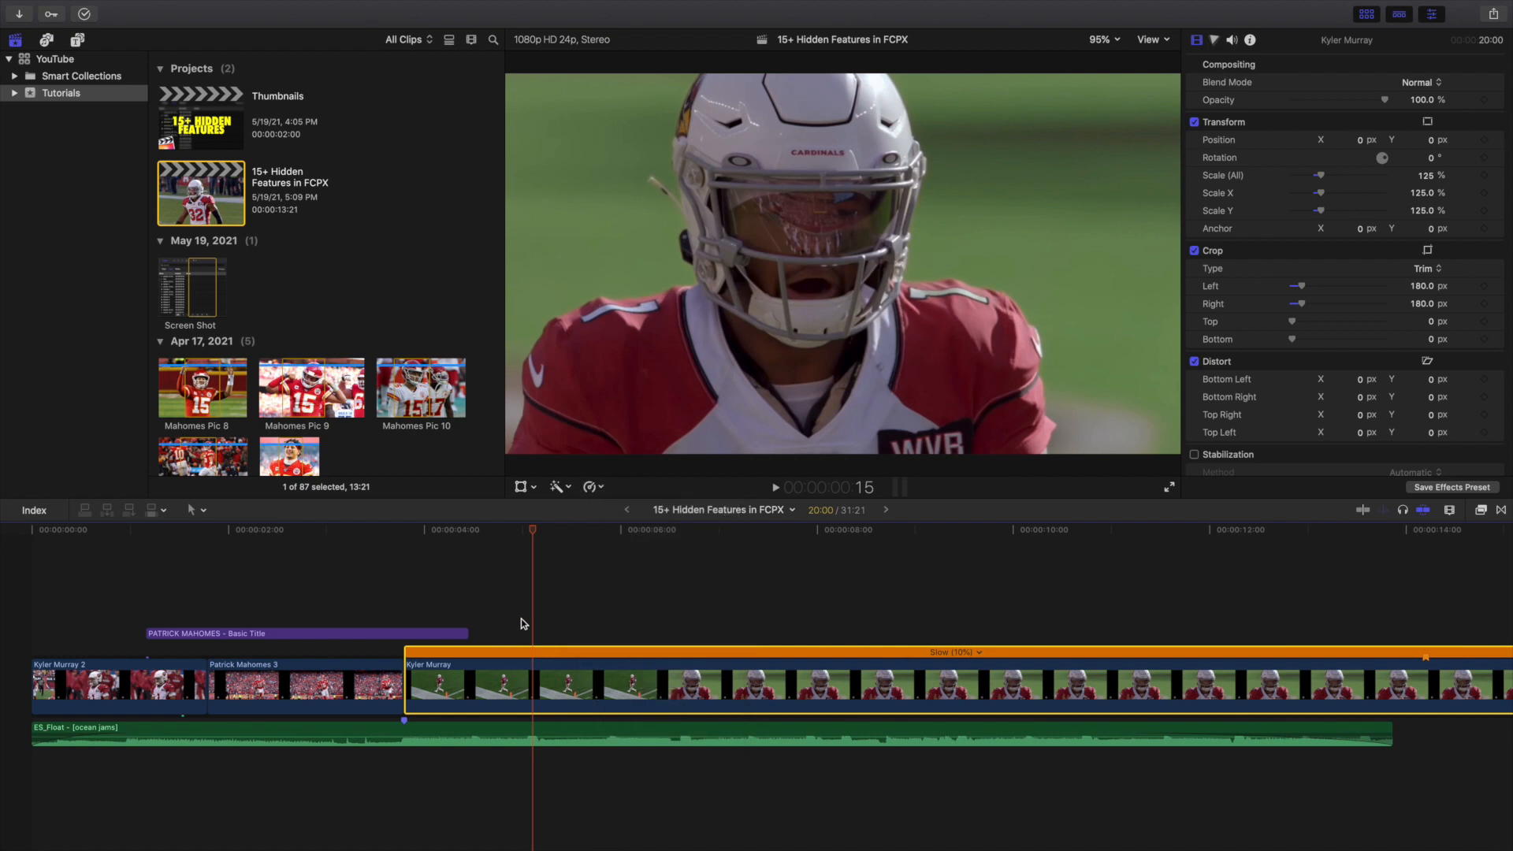
- Return the Kyler Murray clip to Normal (100%) speed, hide its retime editor and deselect it
key("shift+n")
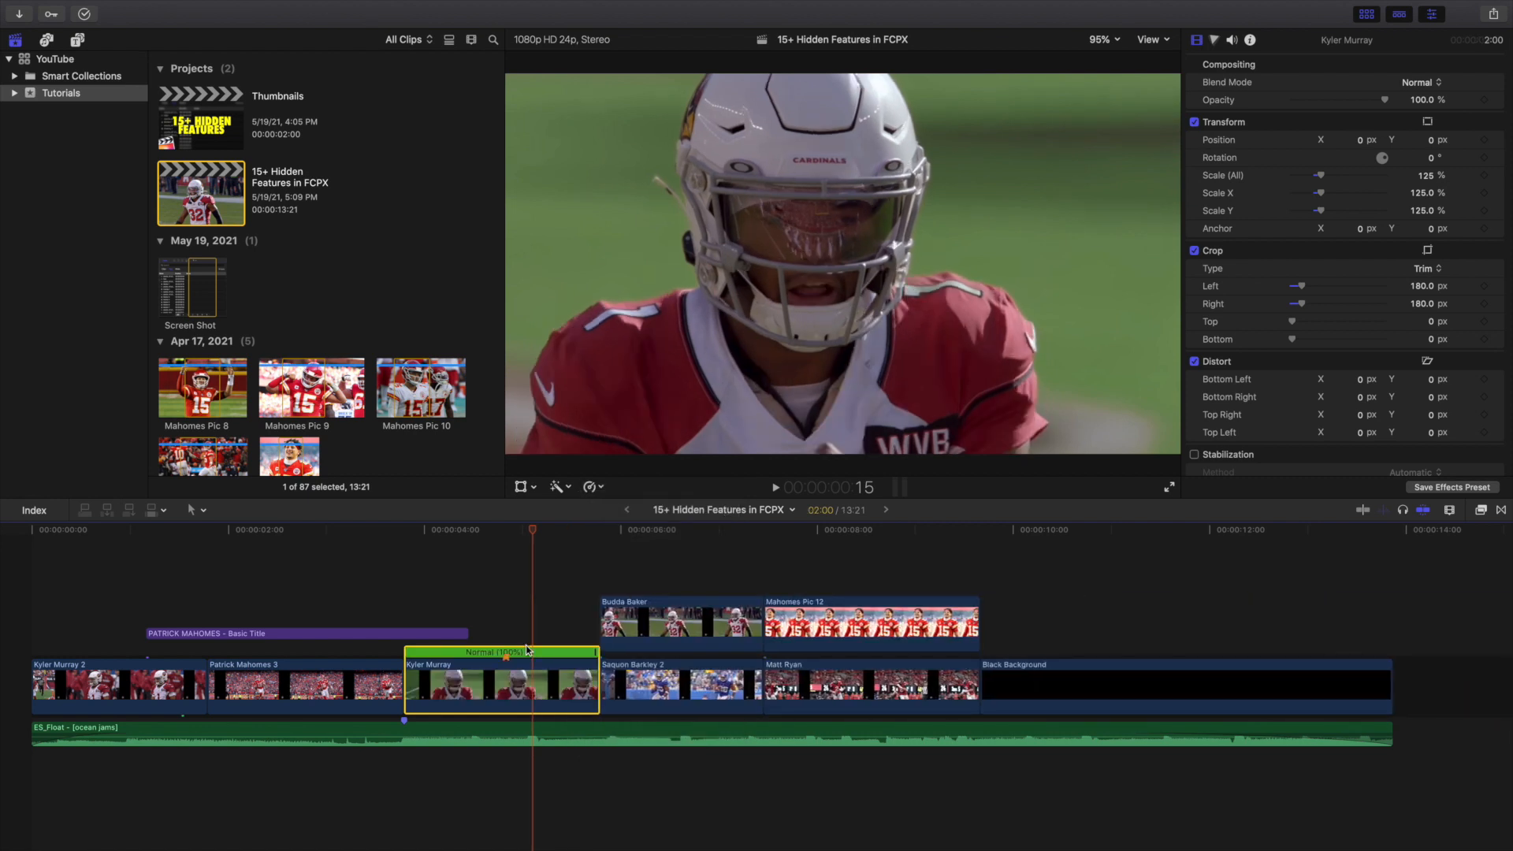
key("super+r")
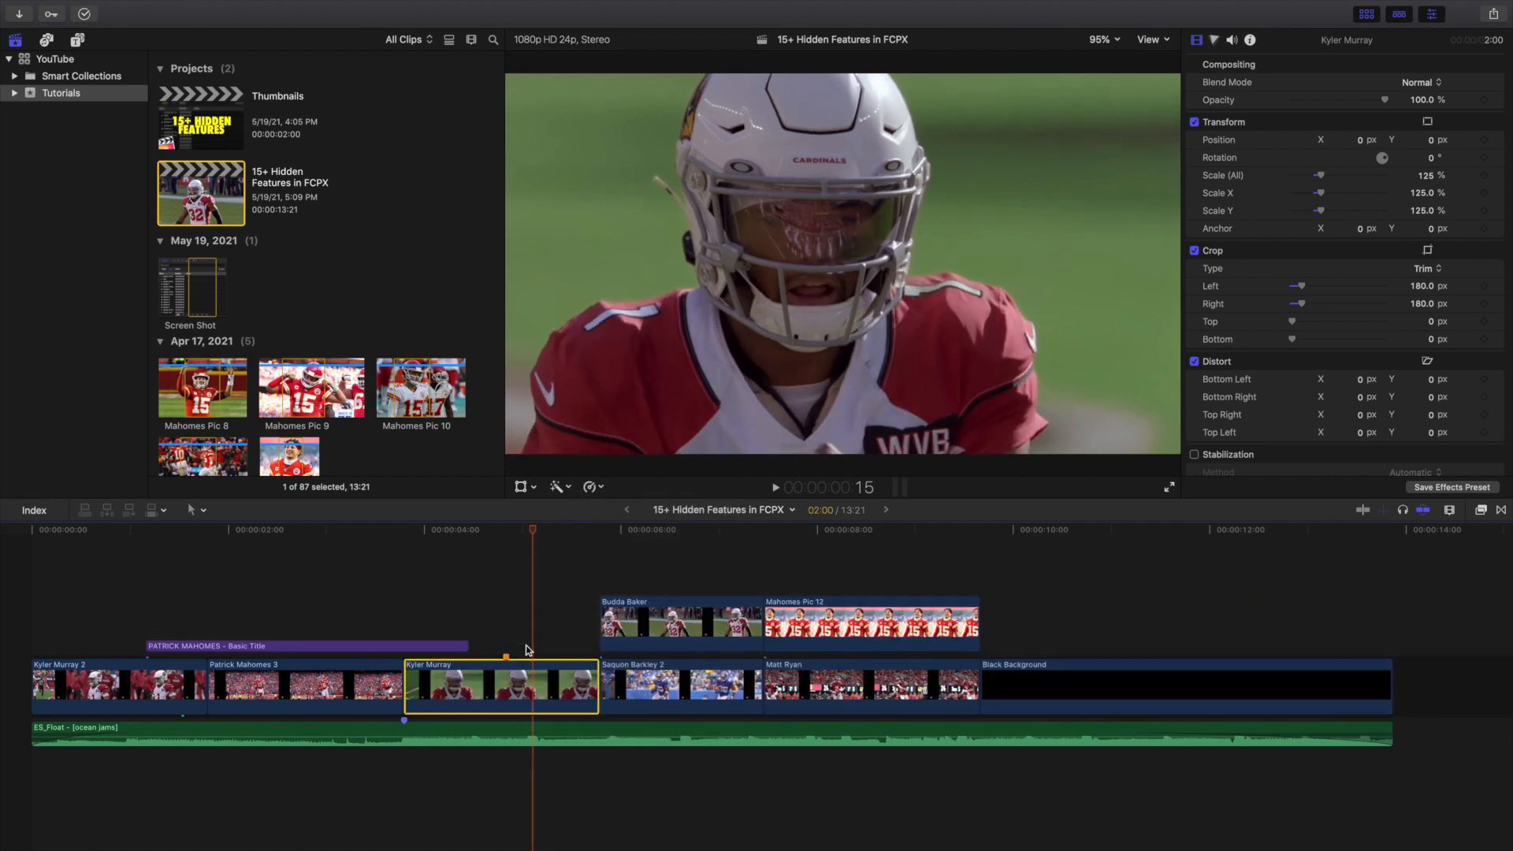
left_click(535, 644)
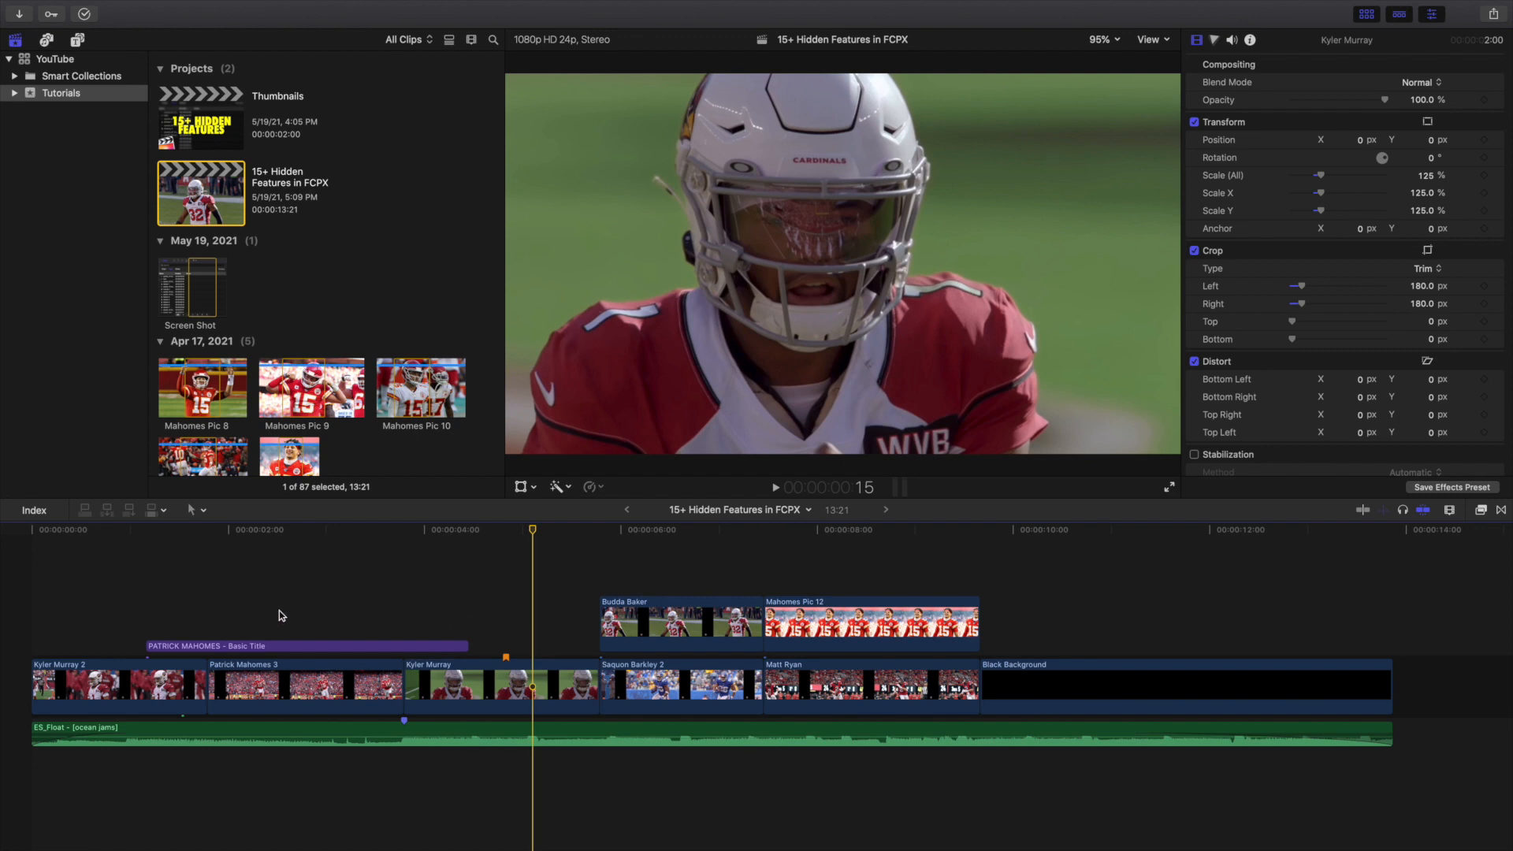
- Apply Automatic Speed to all title and video clips ahead of the Black Background clip
left_click(74, 581)
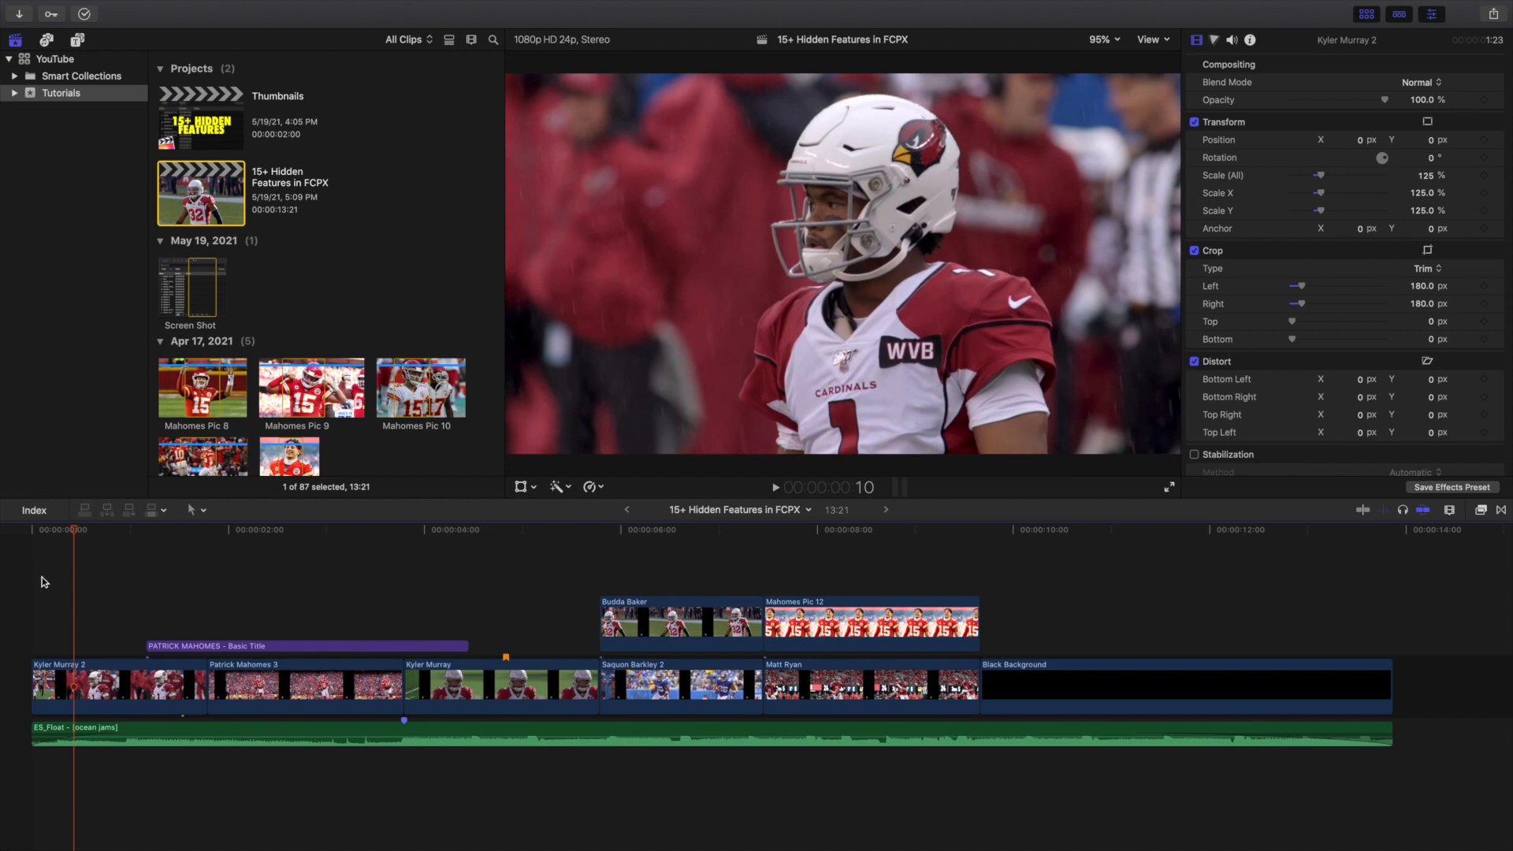
left_click_drag(49, 578, 915, 702)
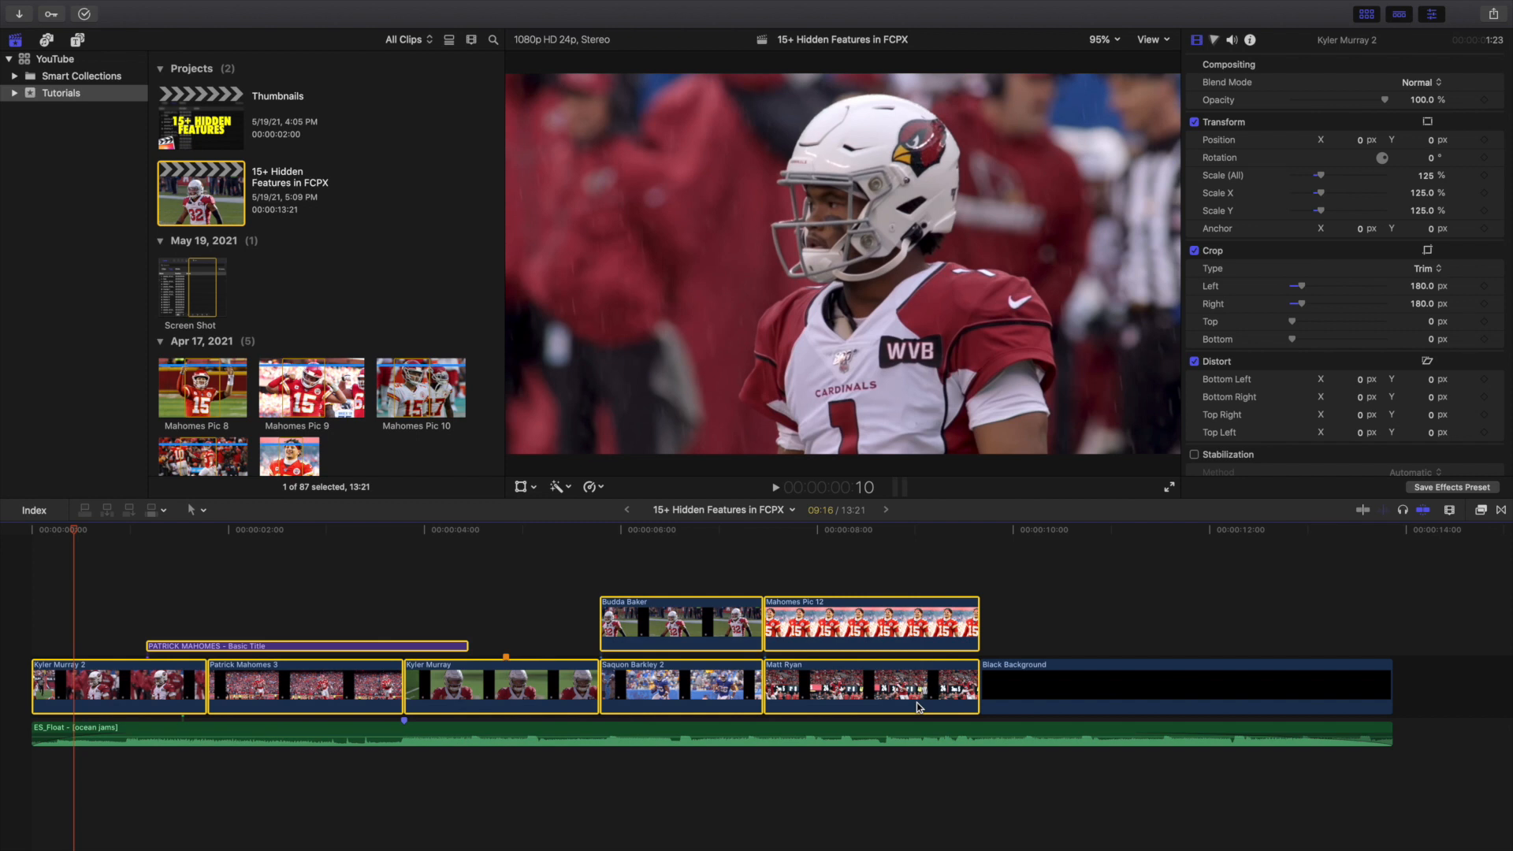
left_click(601, 486)
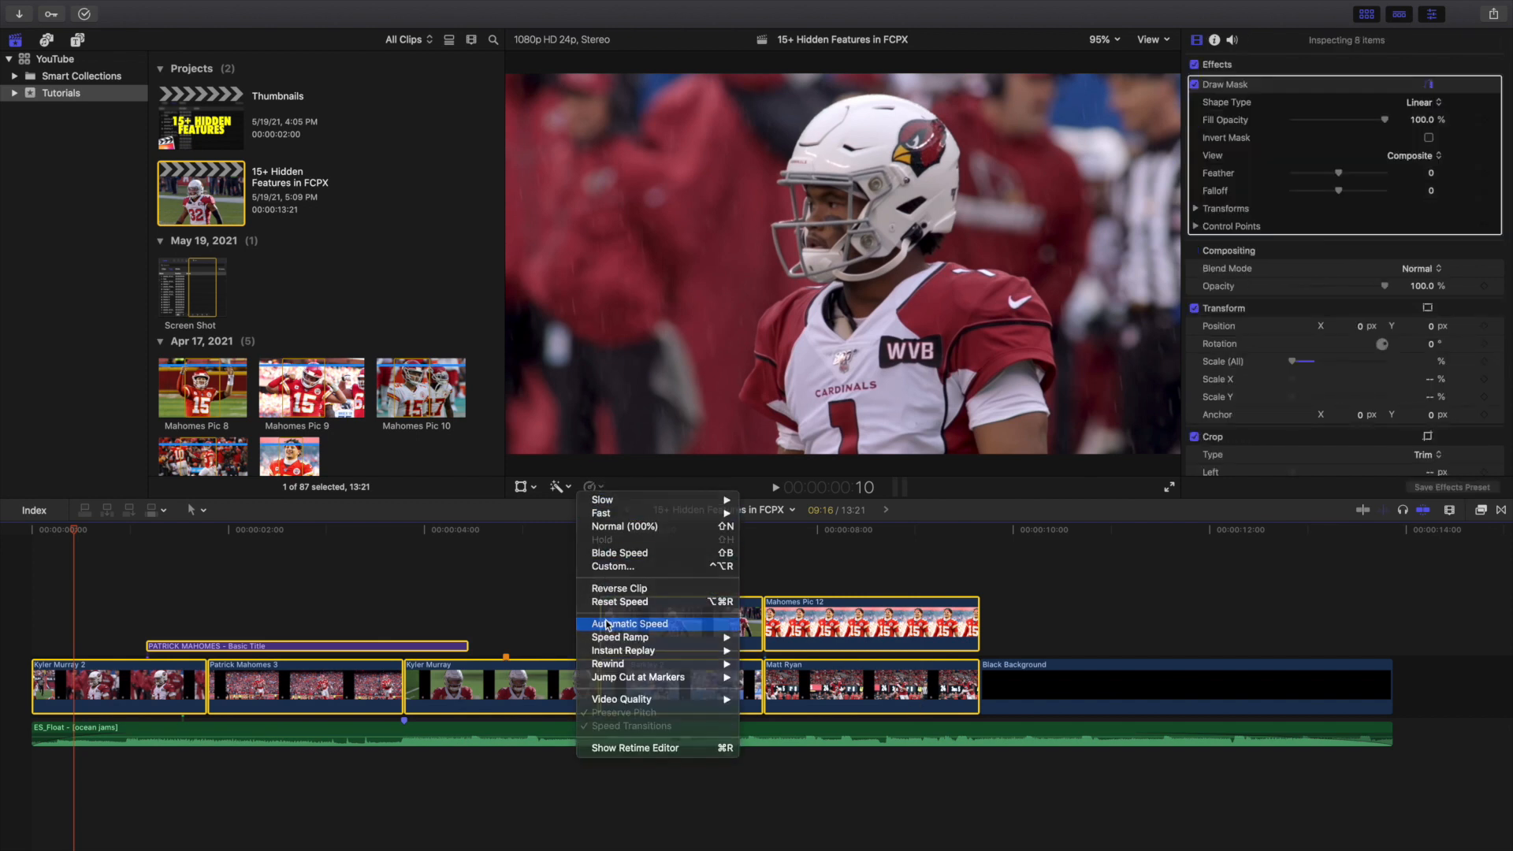
left_click(607, 623)
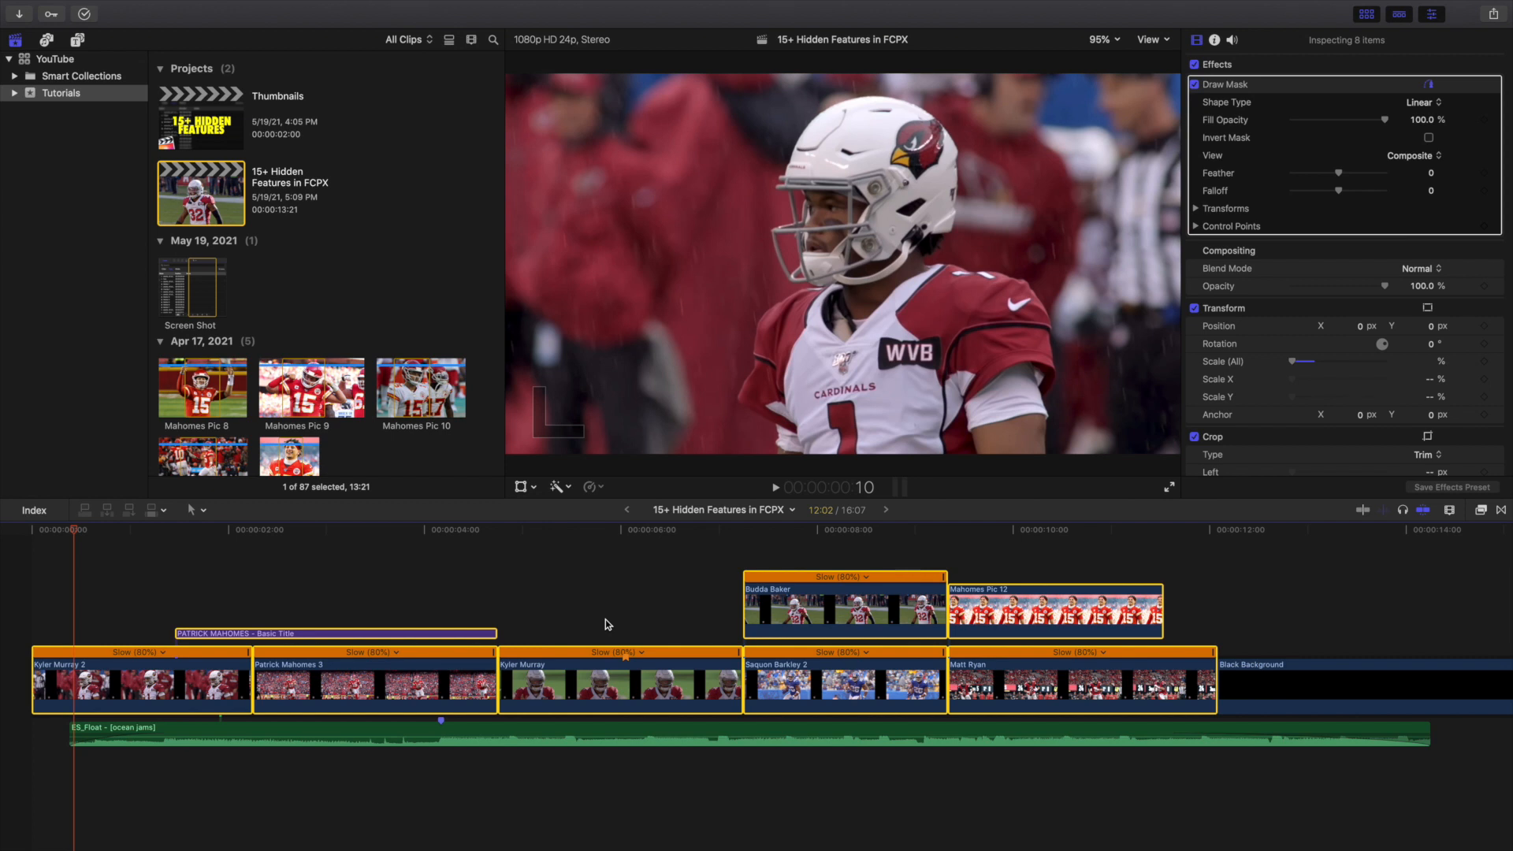
- Reset the selected clips to Normal (100%) speed, hide their retime editors and return the playhead to the timeline's start
key("shift+n")
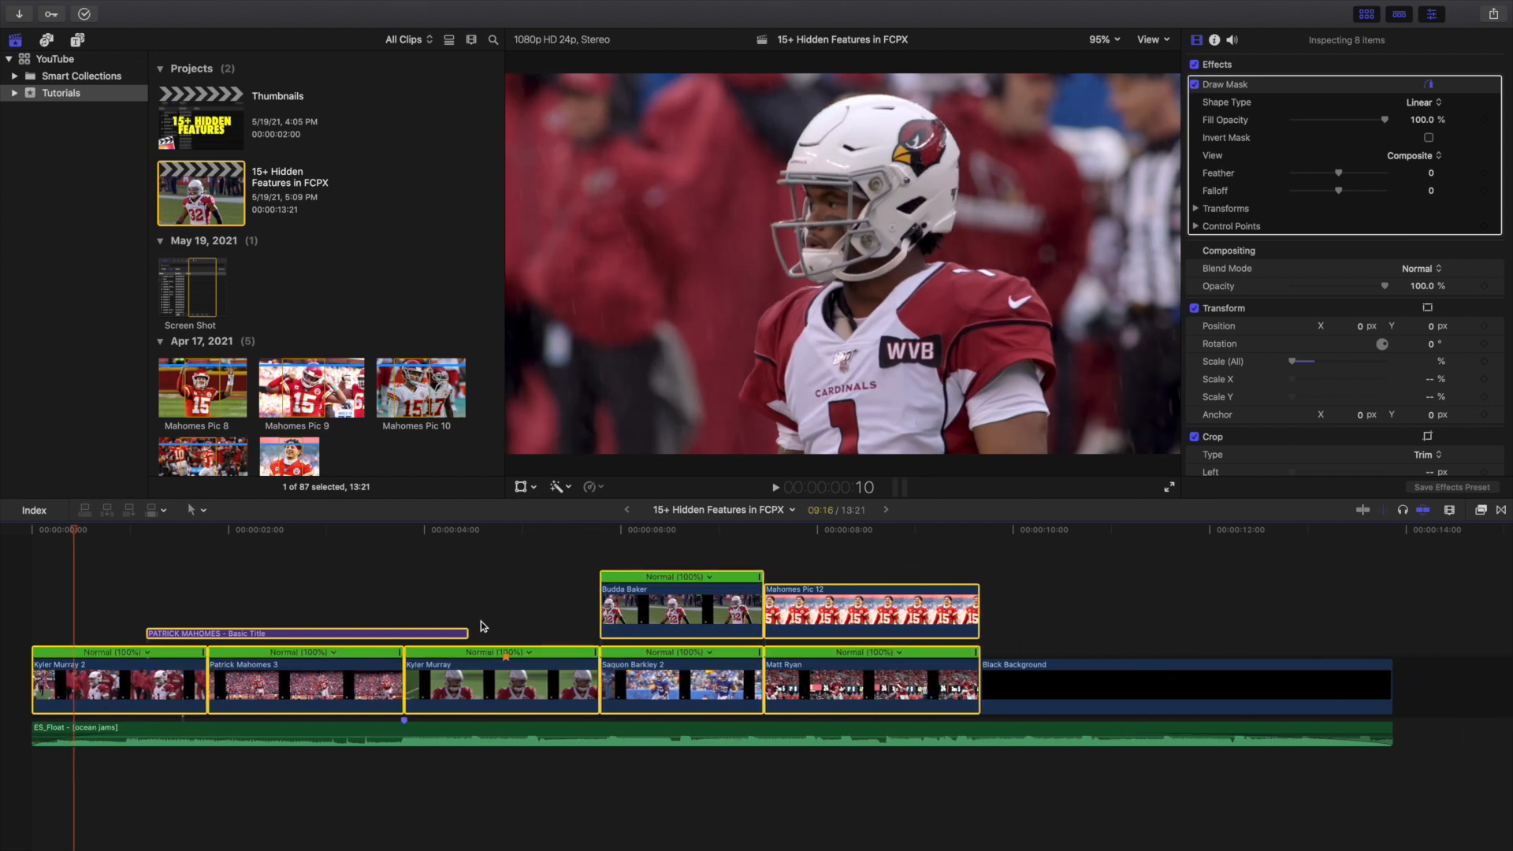
key("super+r")
left_click(33, 612)
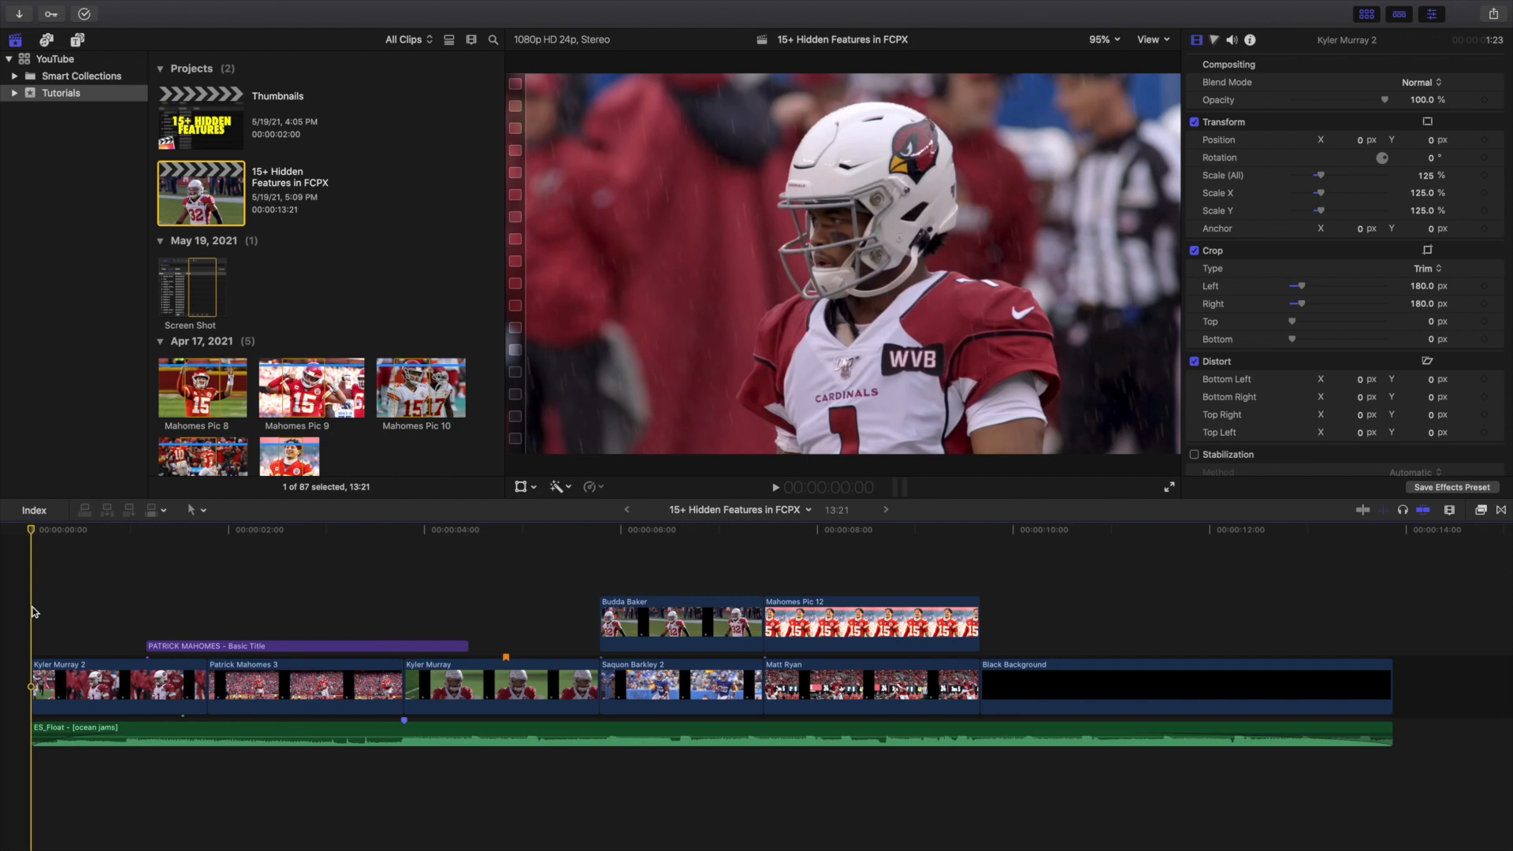
- Mark the Christian McCaffrey 5, Budda Baker and Kyler Murray 6 clips in the browser as favorites and deselect them
scroll(282, 429, "down", 5)
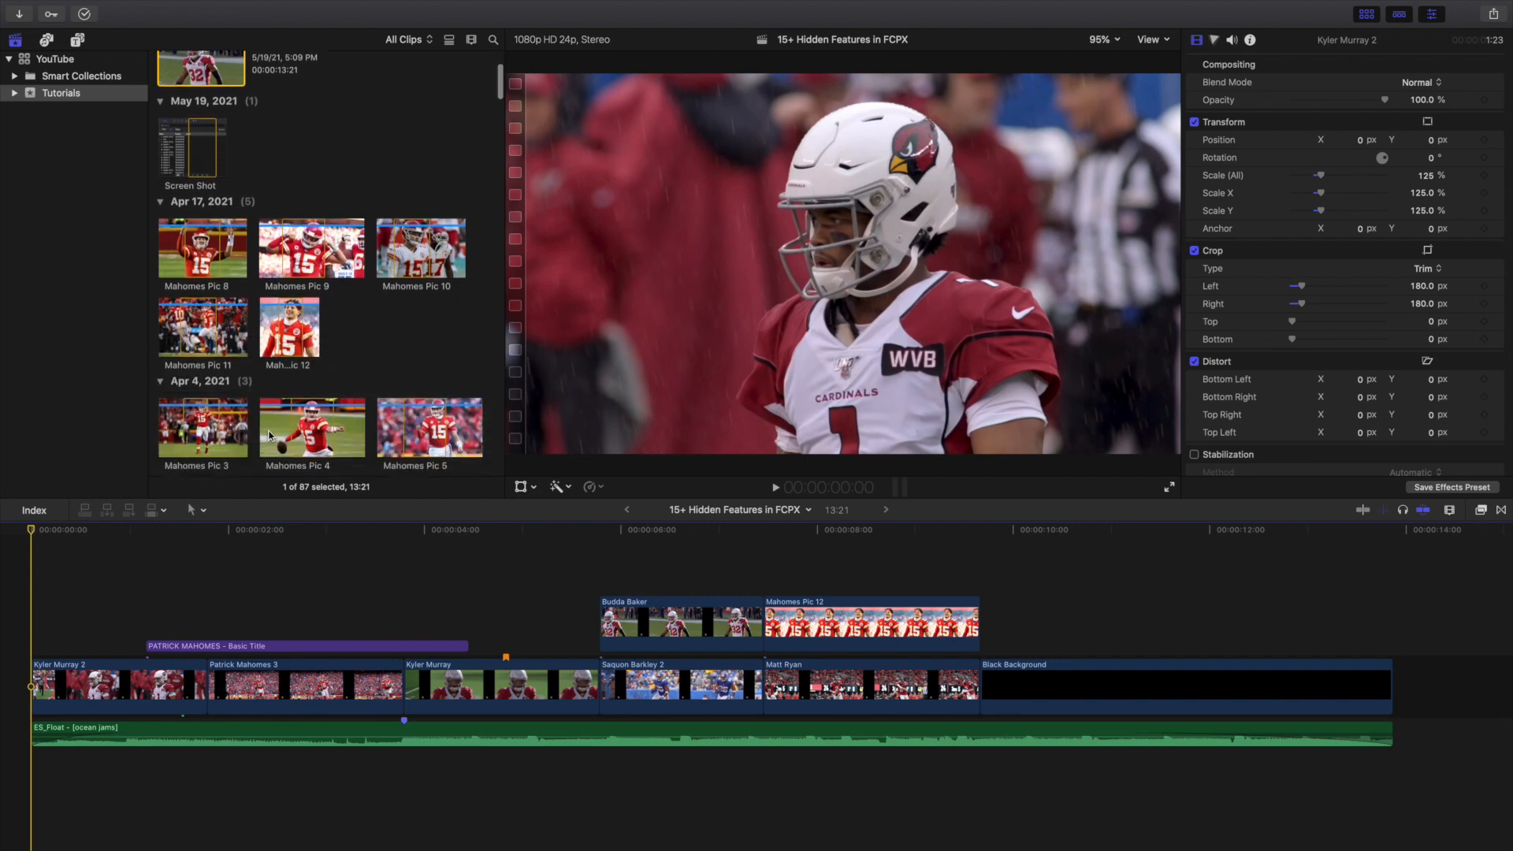
scroll(280, 436, "down", 5)
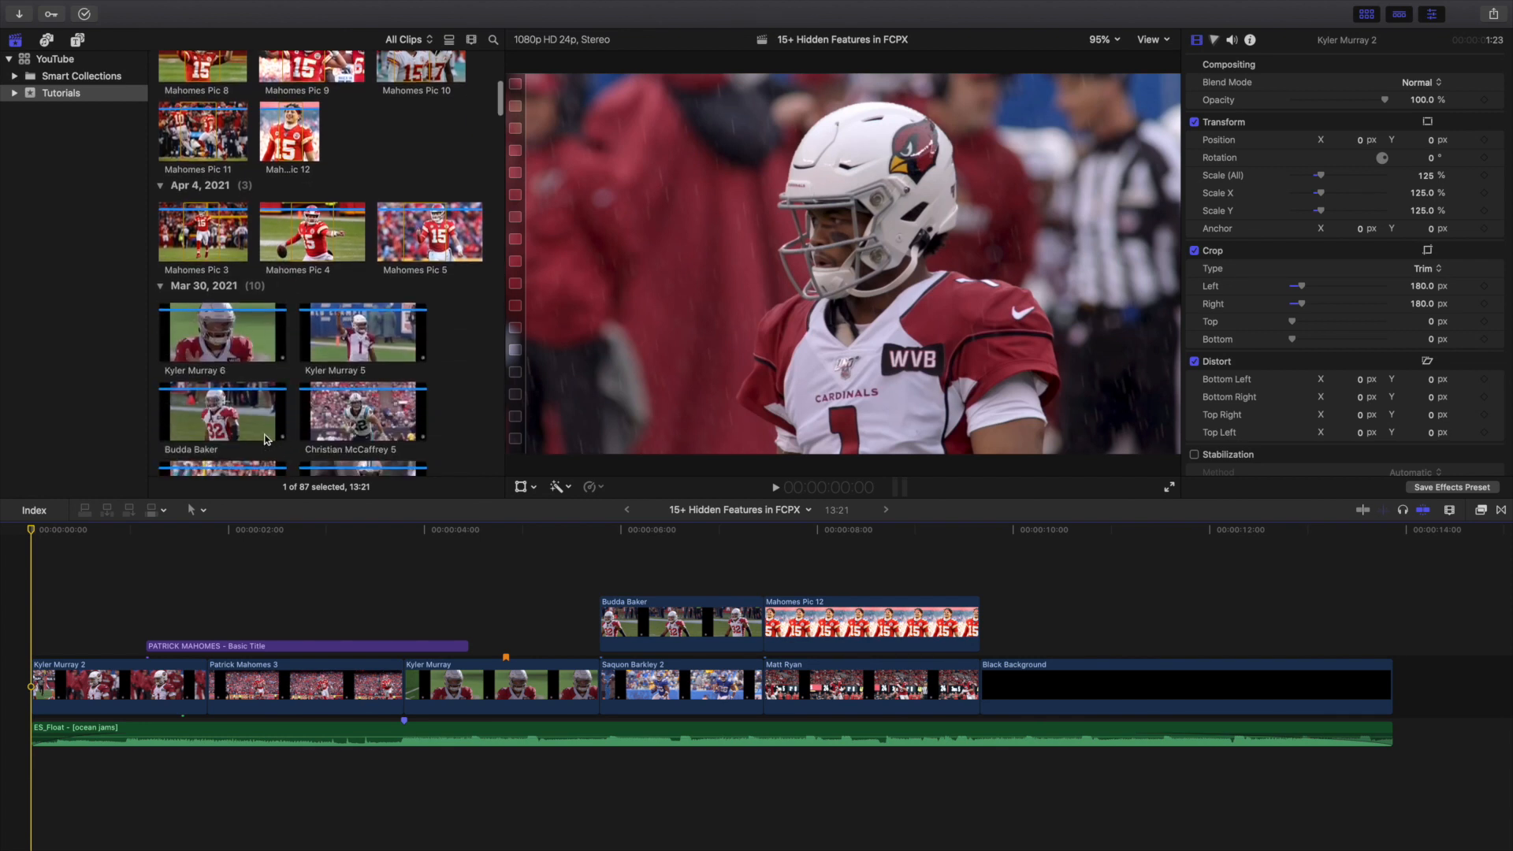
left_click(355, 409)
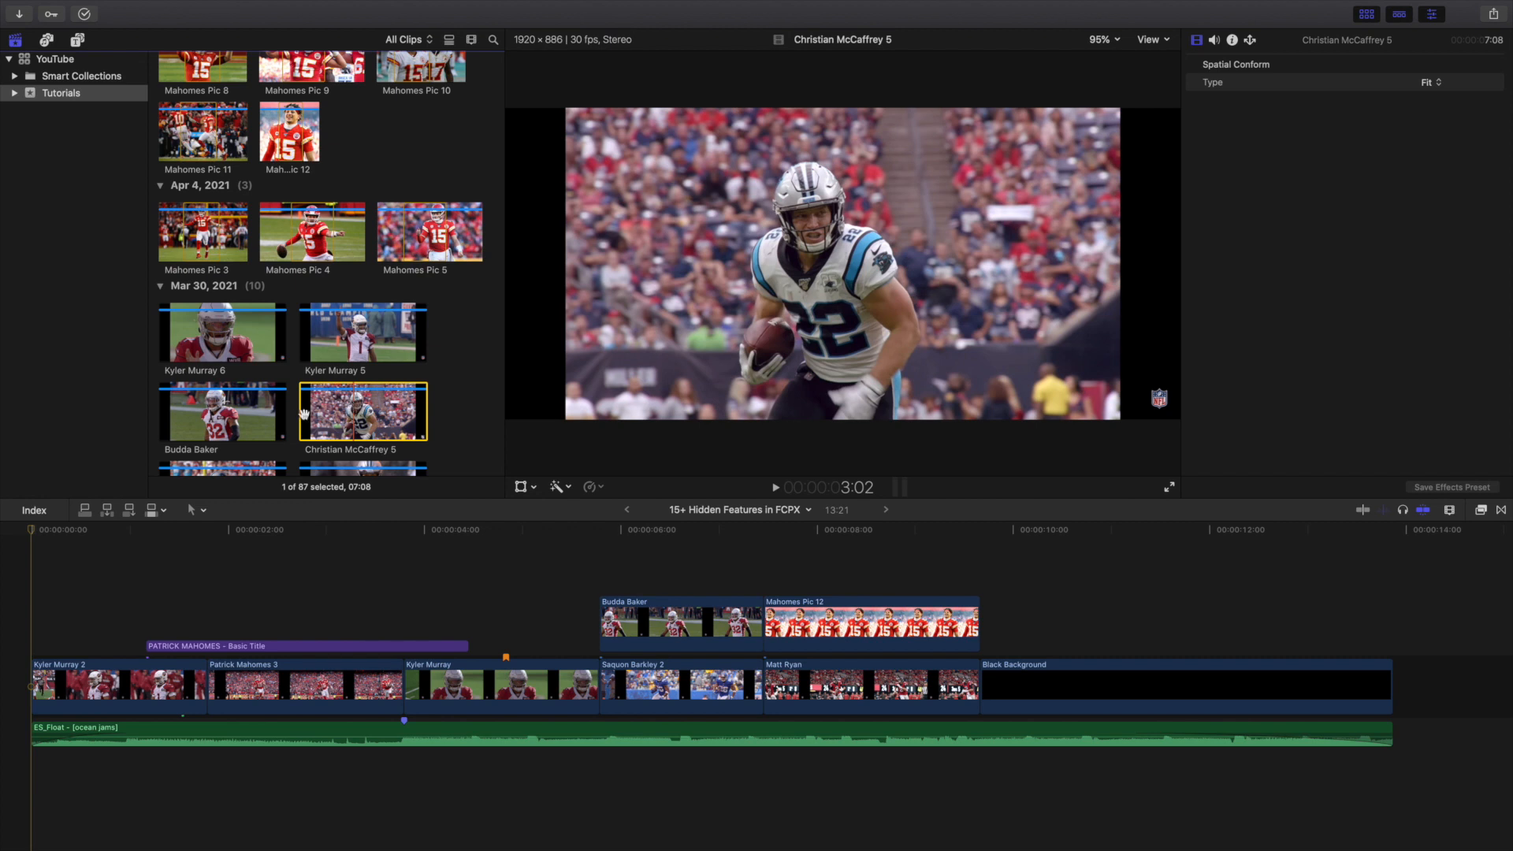
left_click(228, 413, "super")
left_click(223, 339, "super")
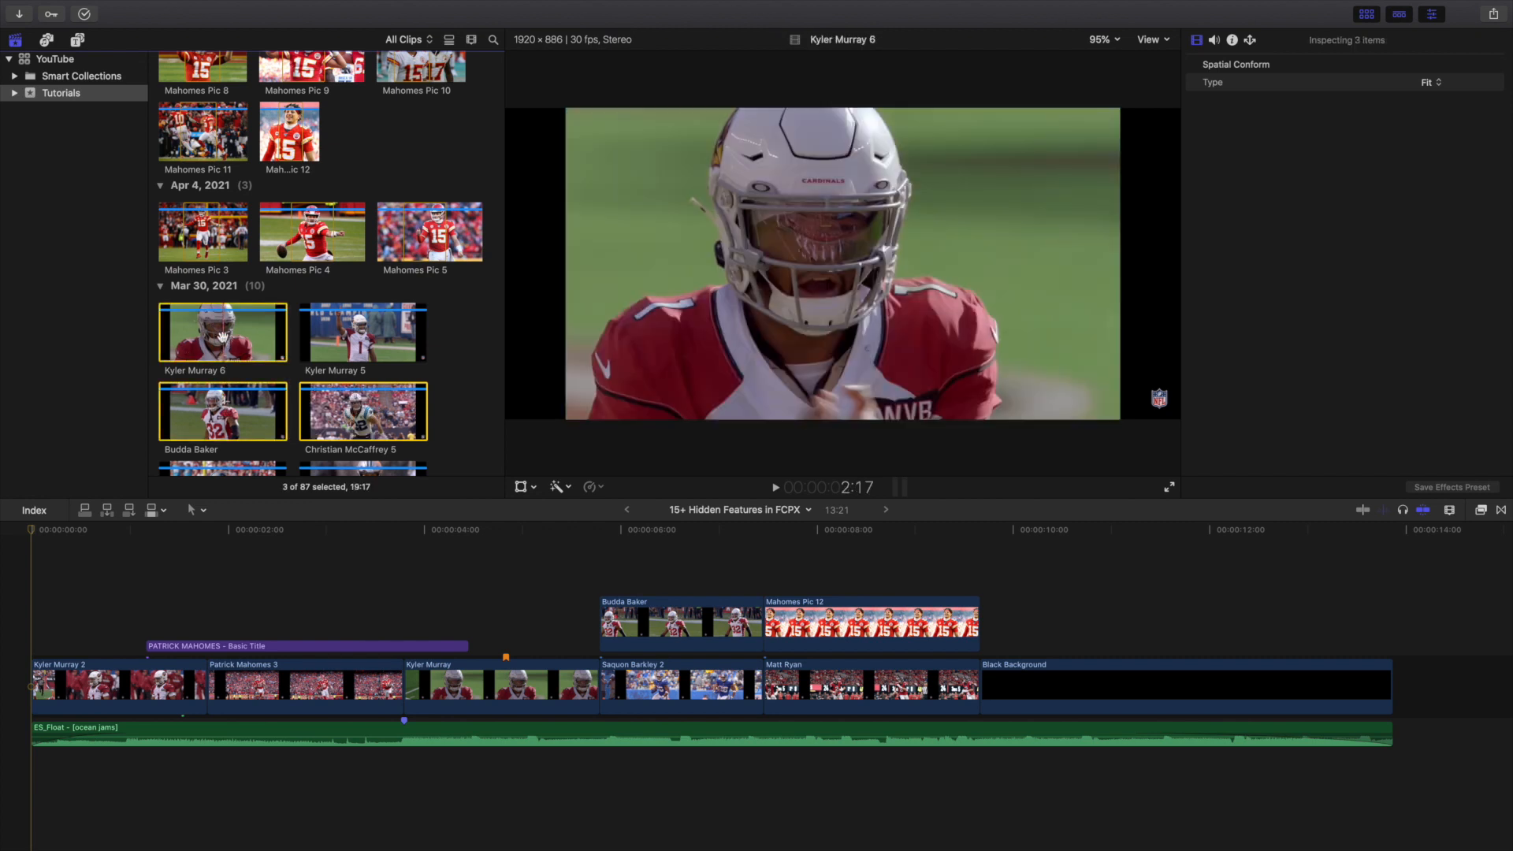
key("f")
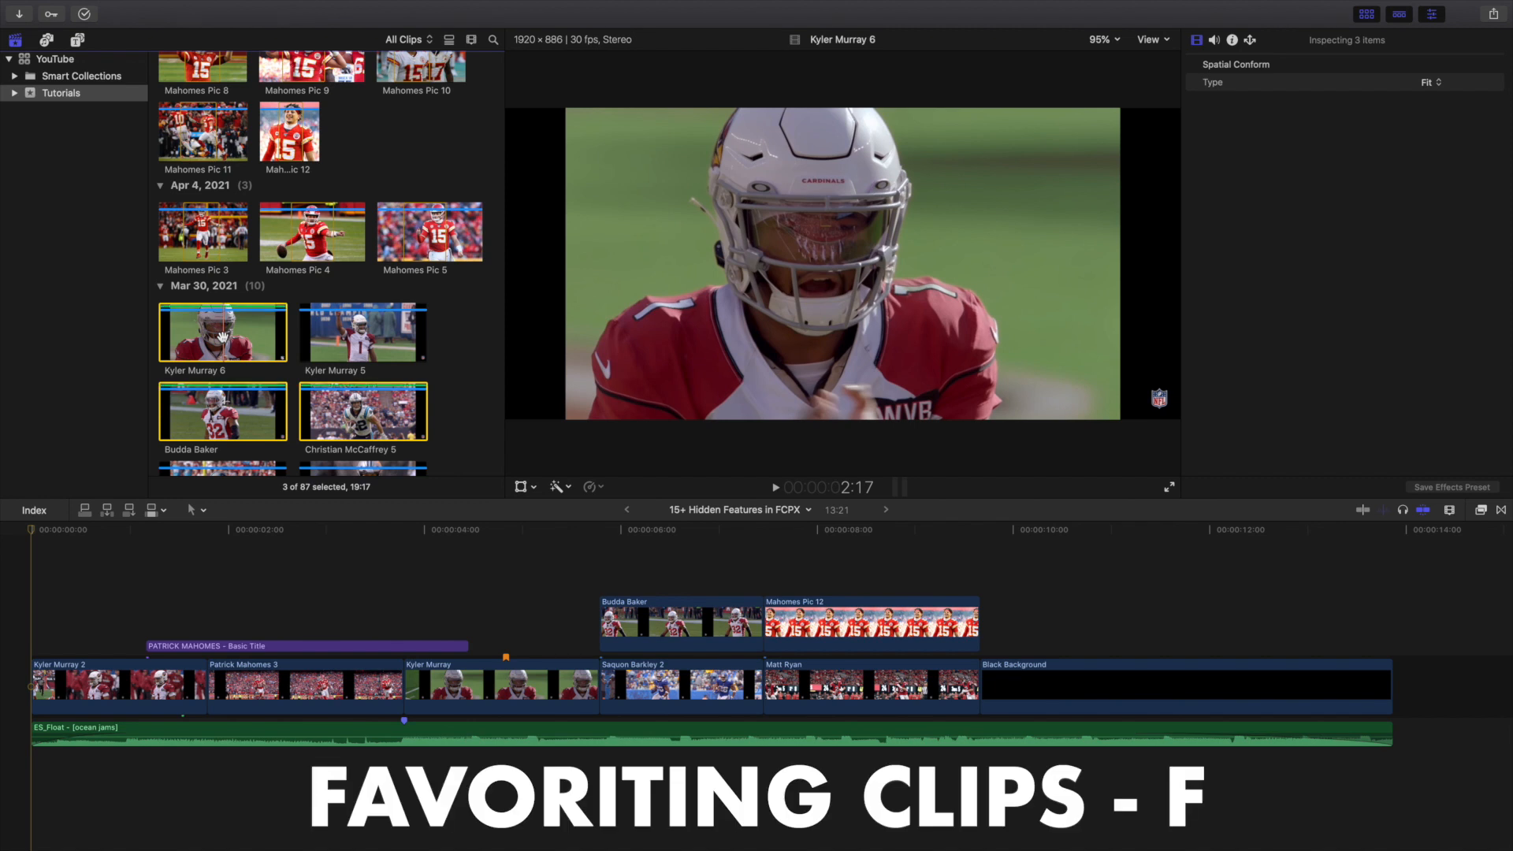
left_click(3, 556)
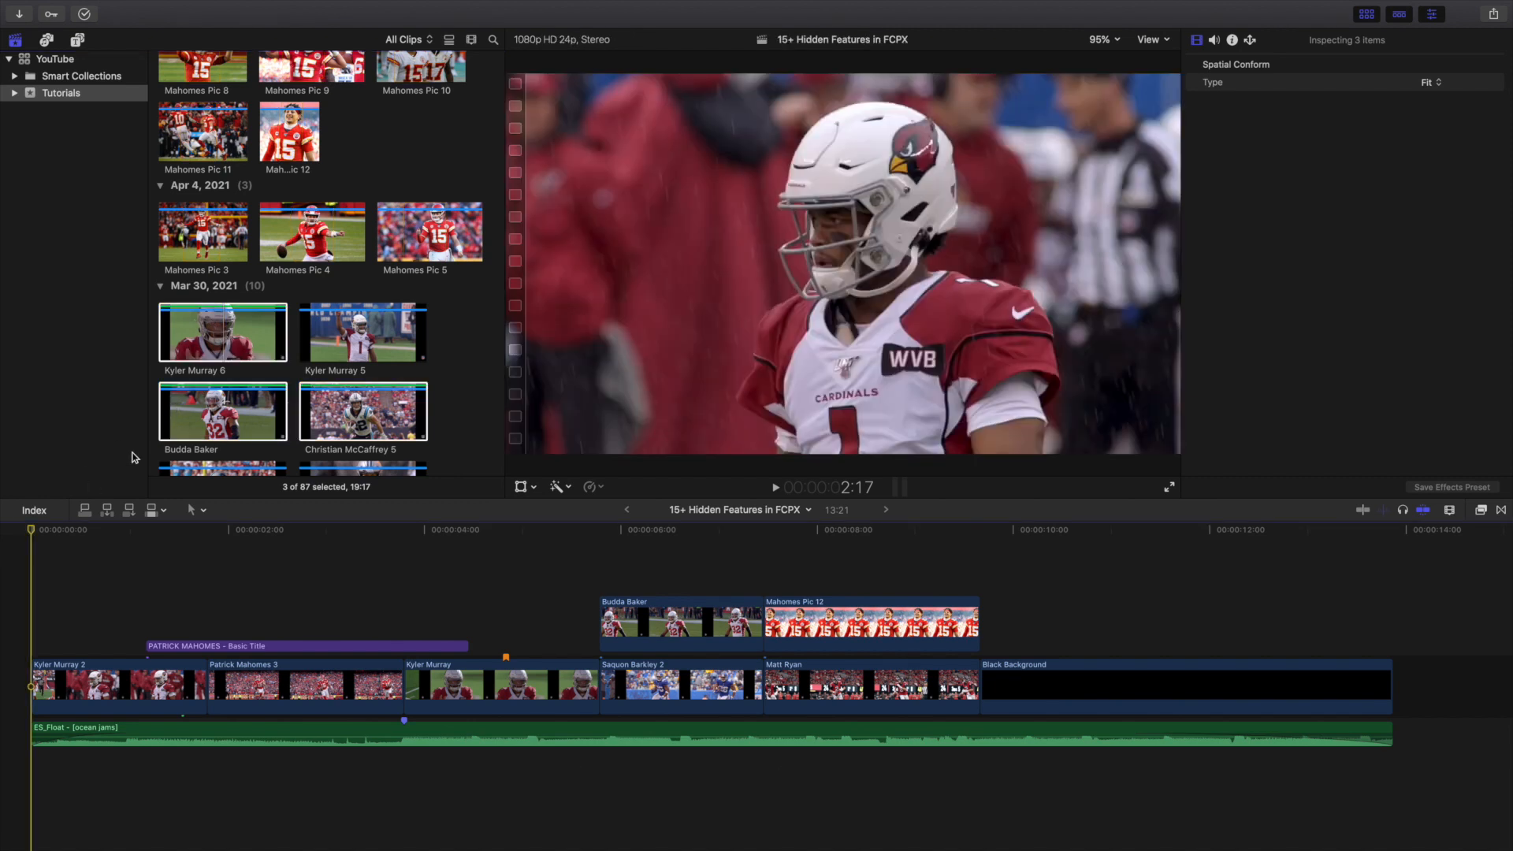
left_click(455, 297)
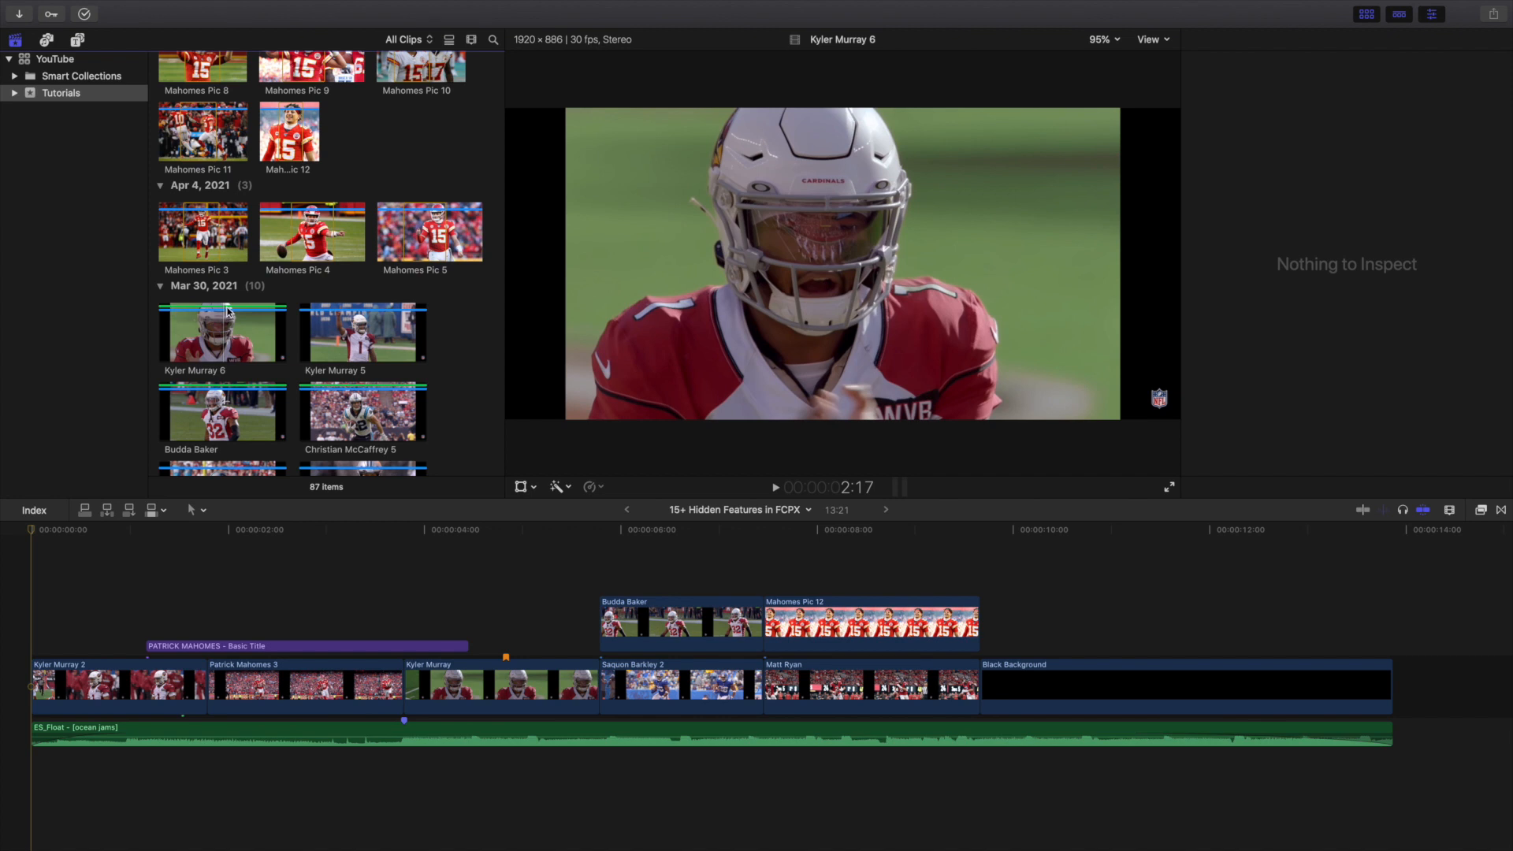
left_click(38, 566)
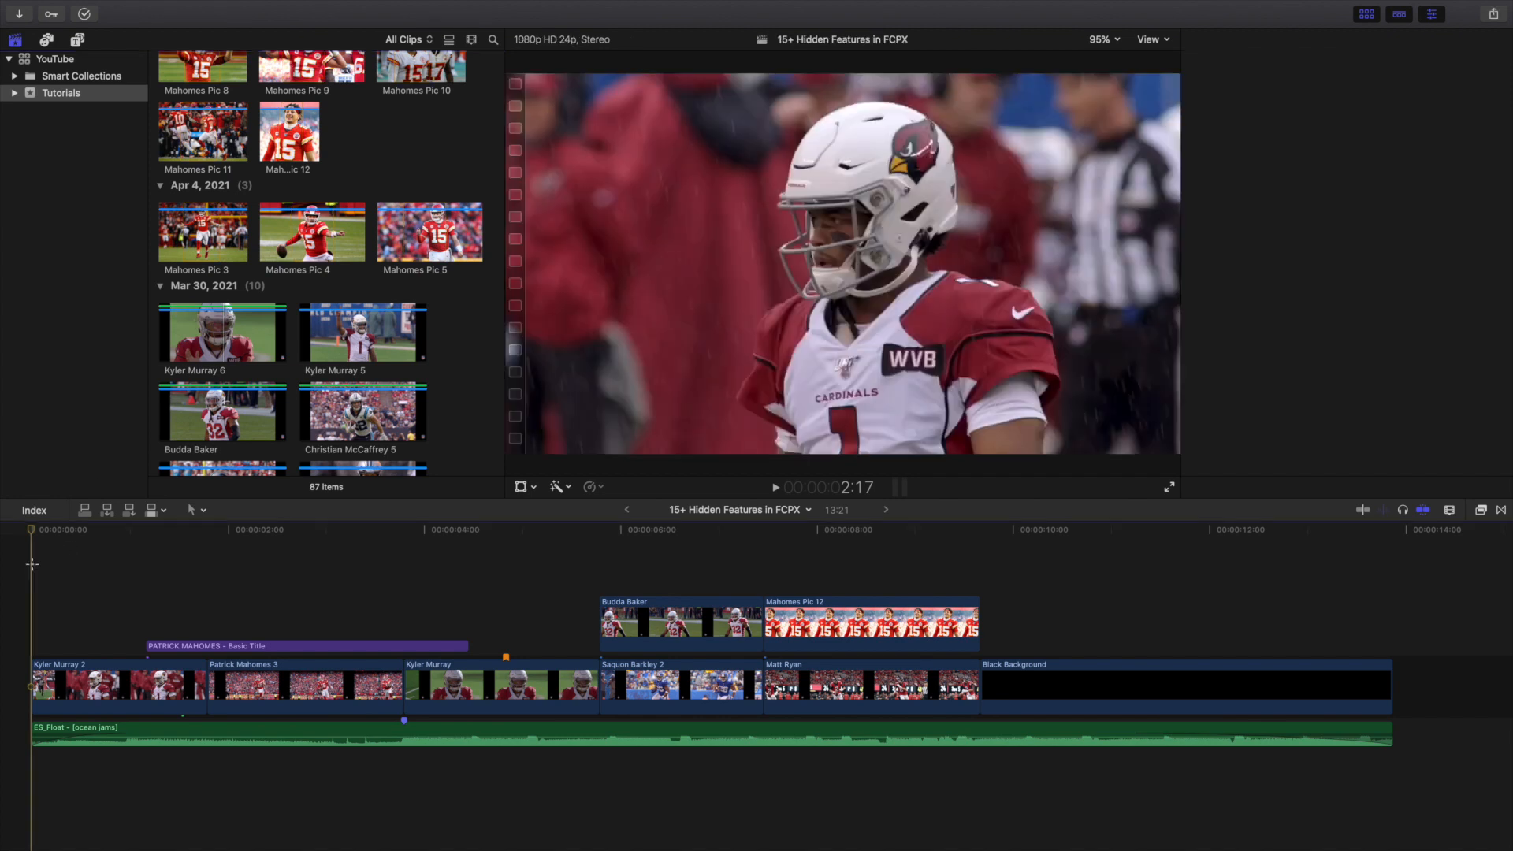
- Filter the browser to show only Favorites, and clear the clip selection
left_click(403, 41)
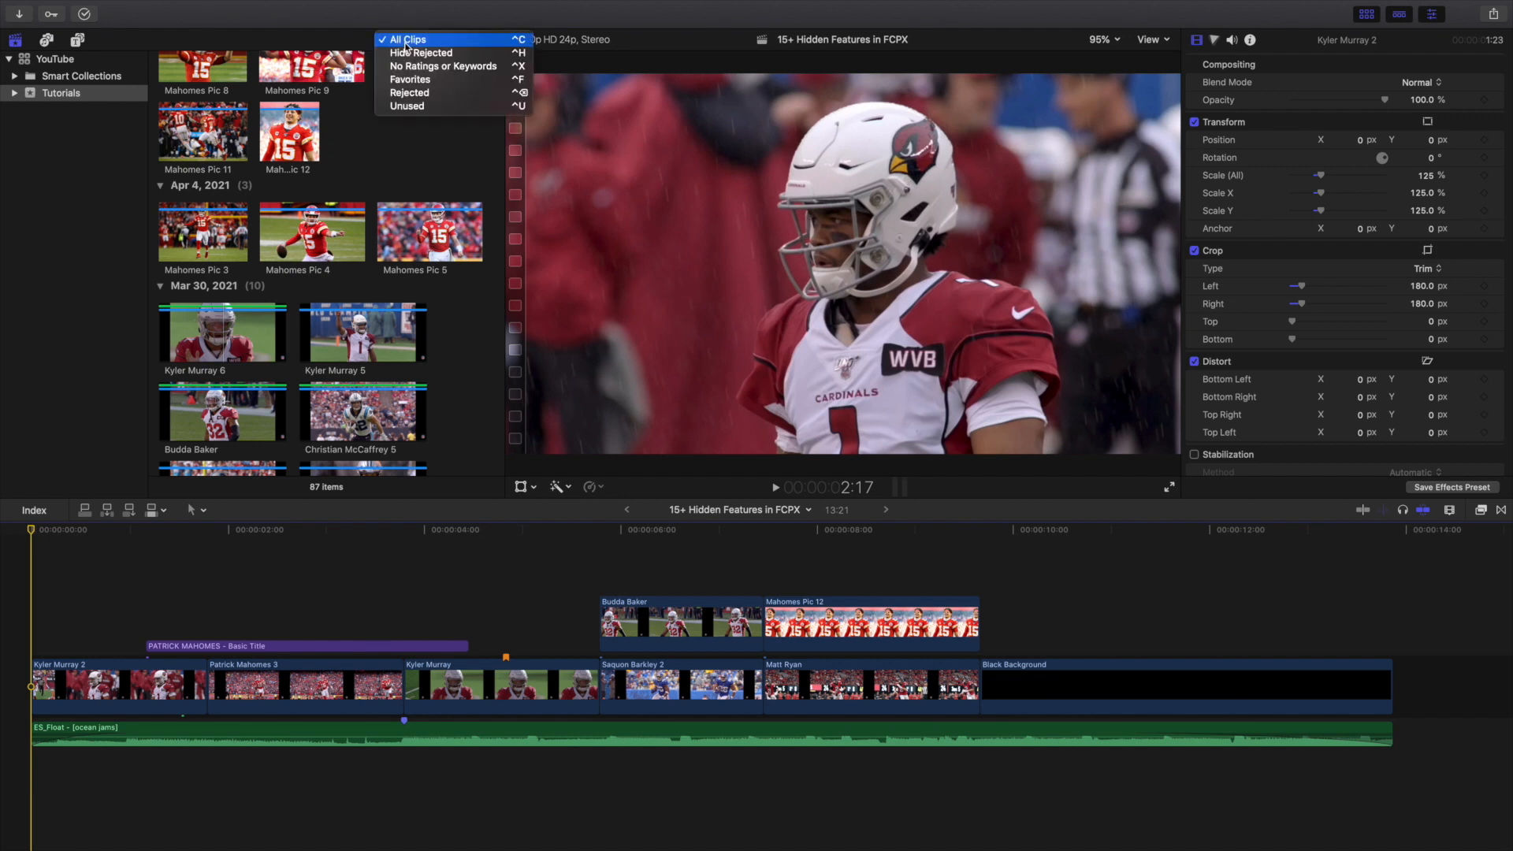
left_click(410, 81)
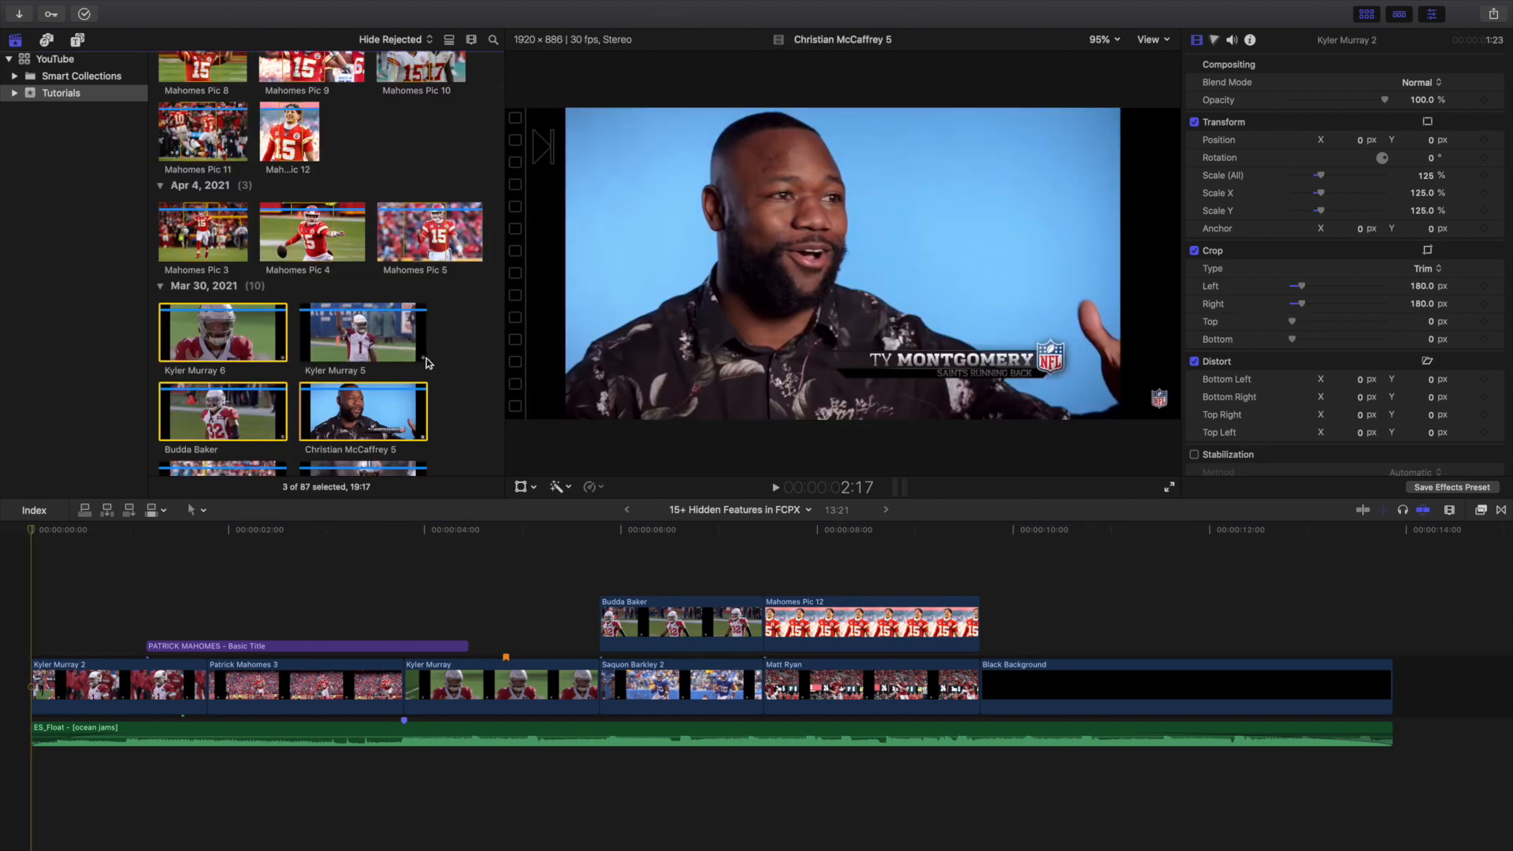
left_click(444, 363)
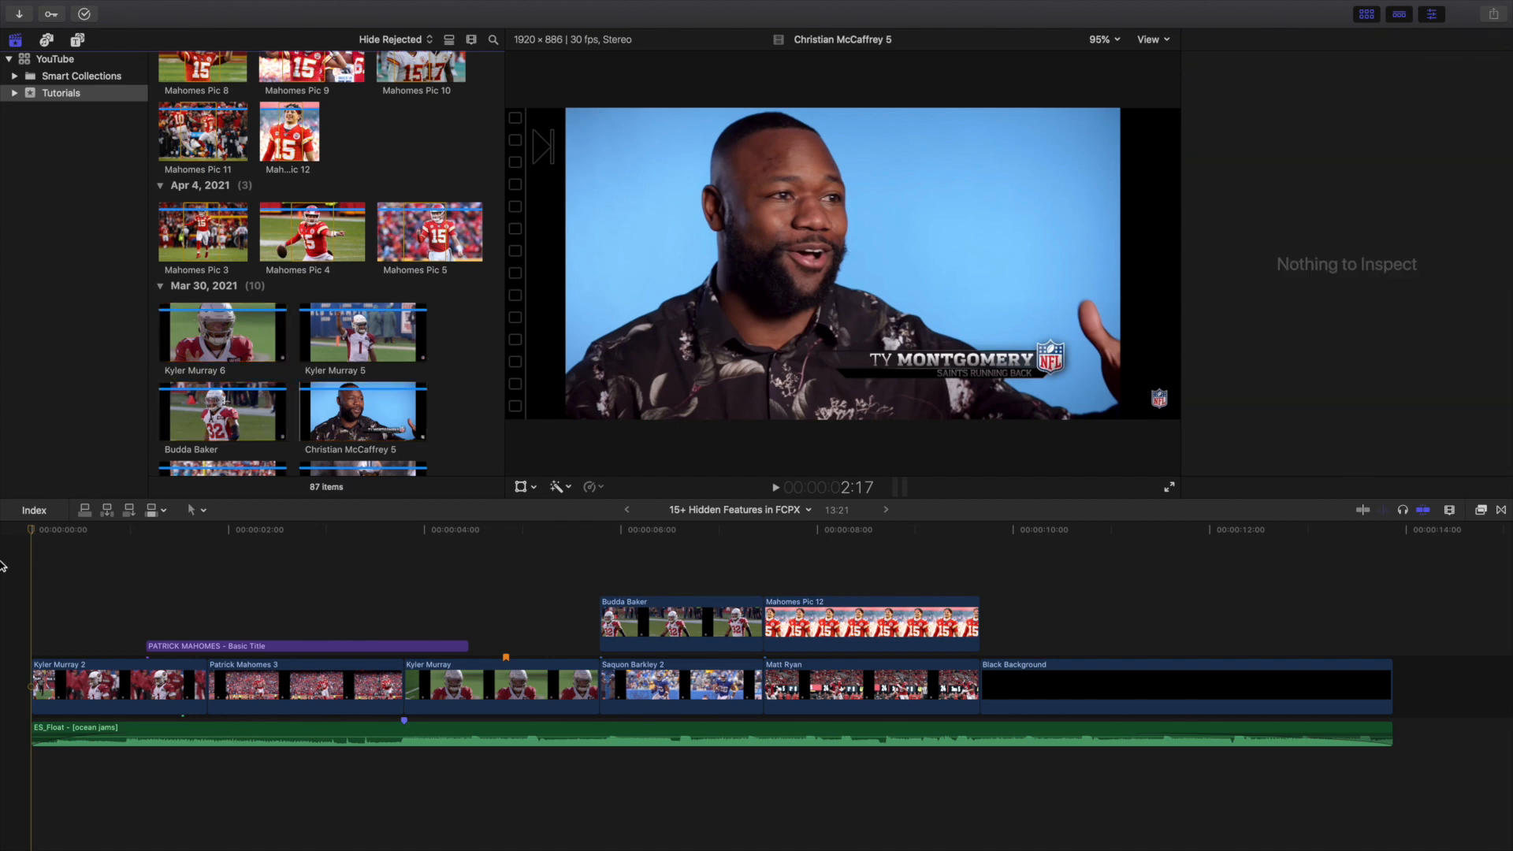
- Delete the Color Board 1 effect from the Kyler Murray 2 clip in the timeline and clear the selection
left_click(24, 590)
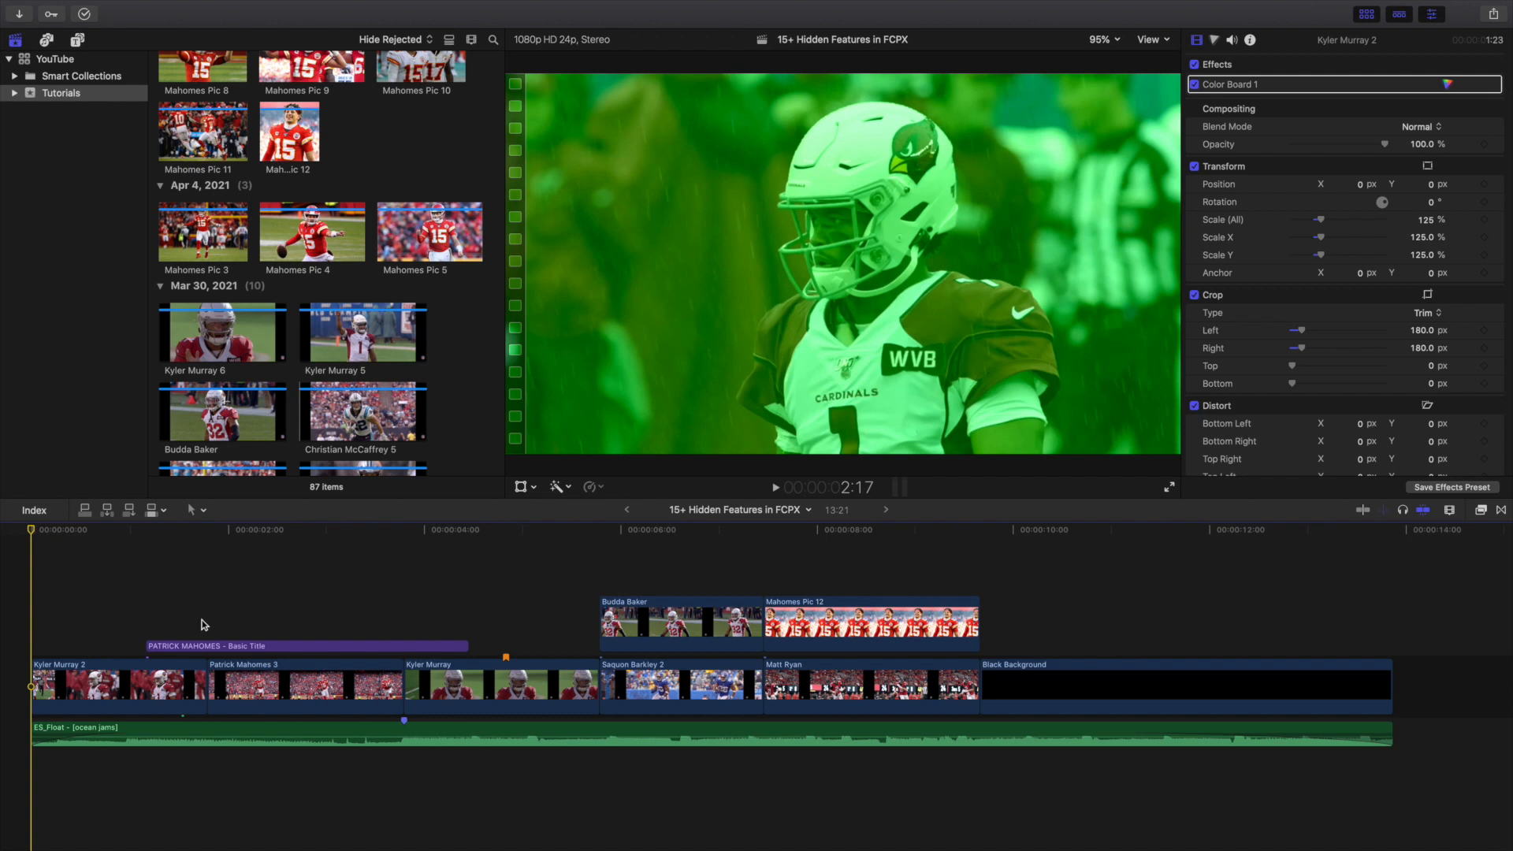
left_click(56, 684)
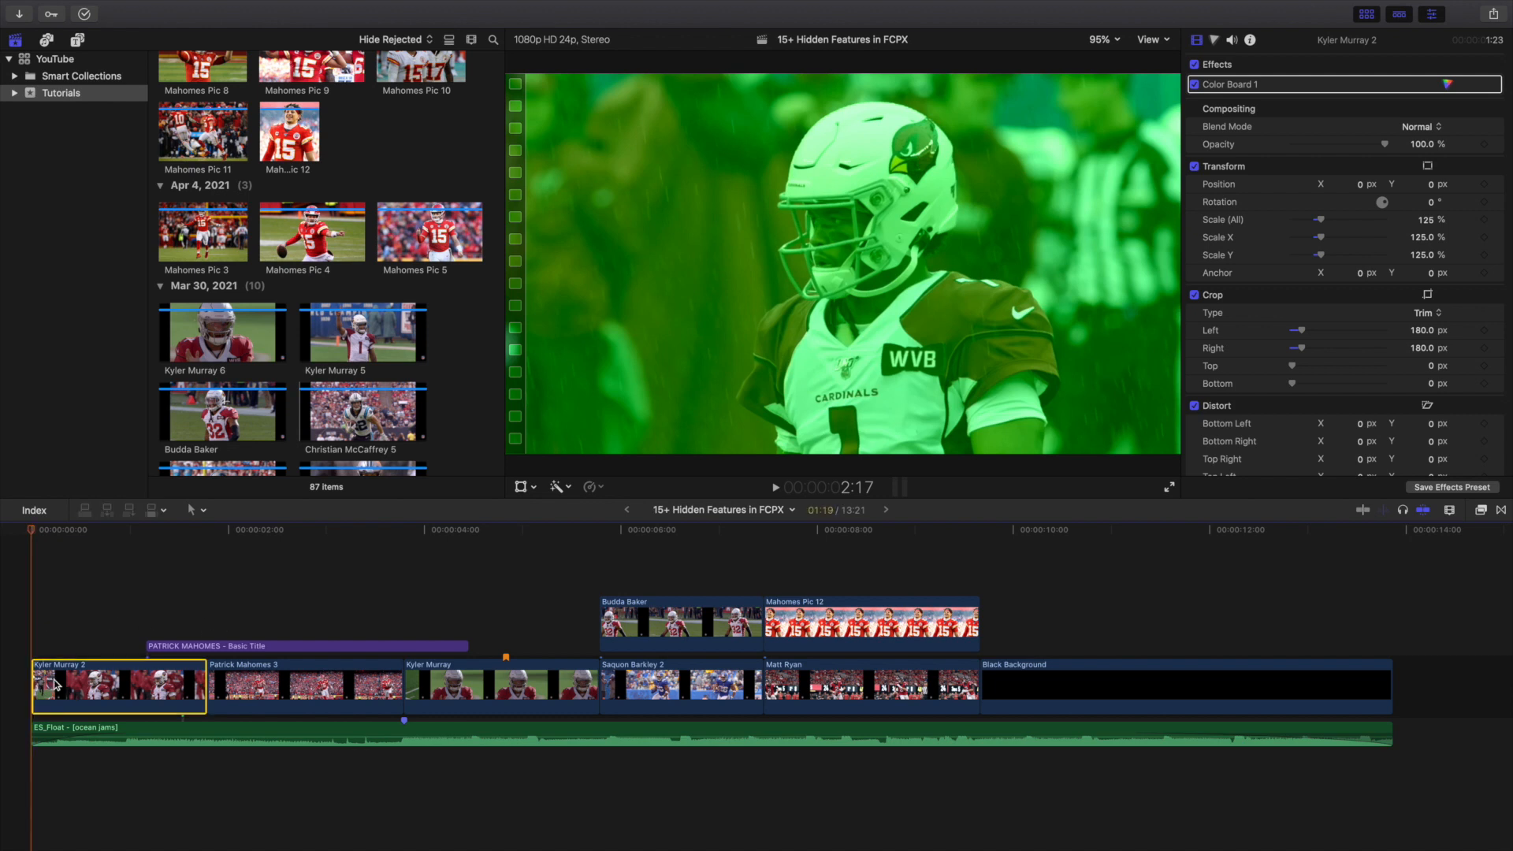
left_click(1342, 85)
key("Delete")
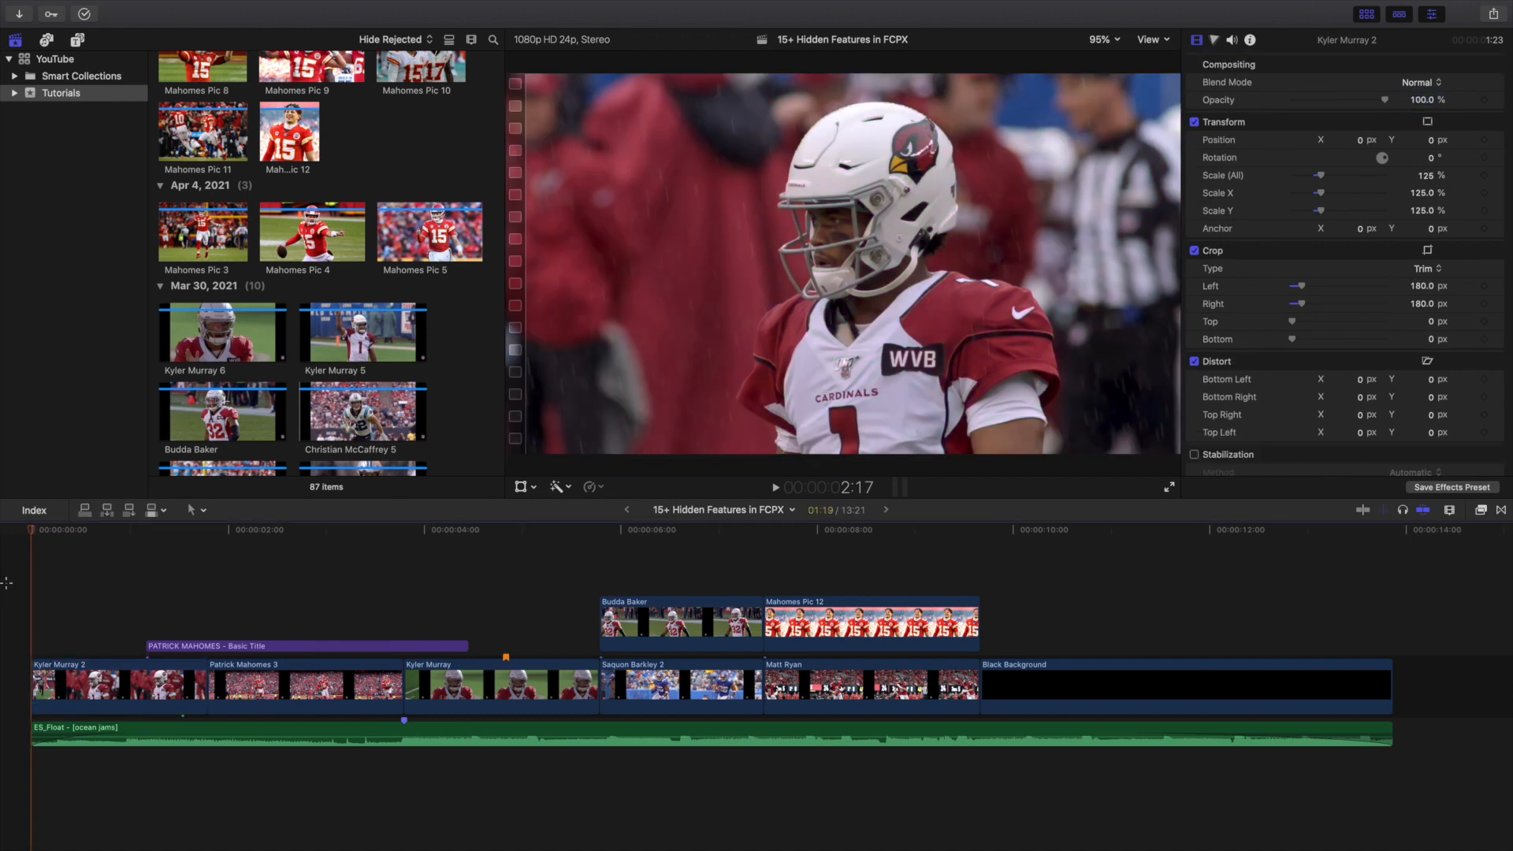
left_click(164, 731)
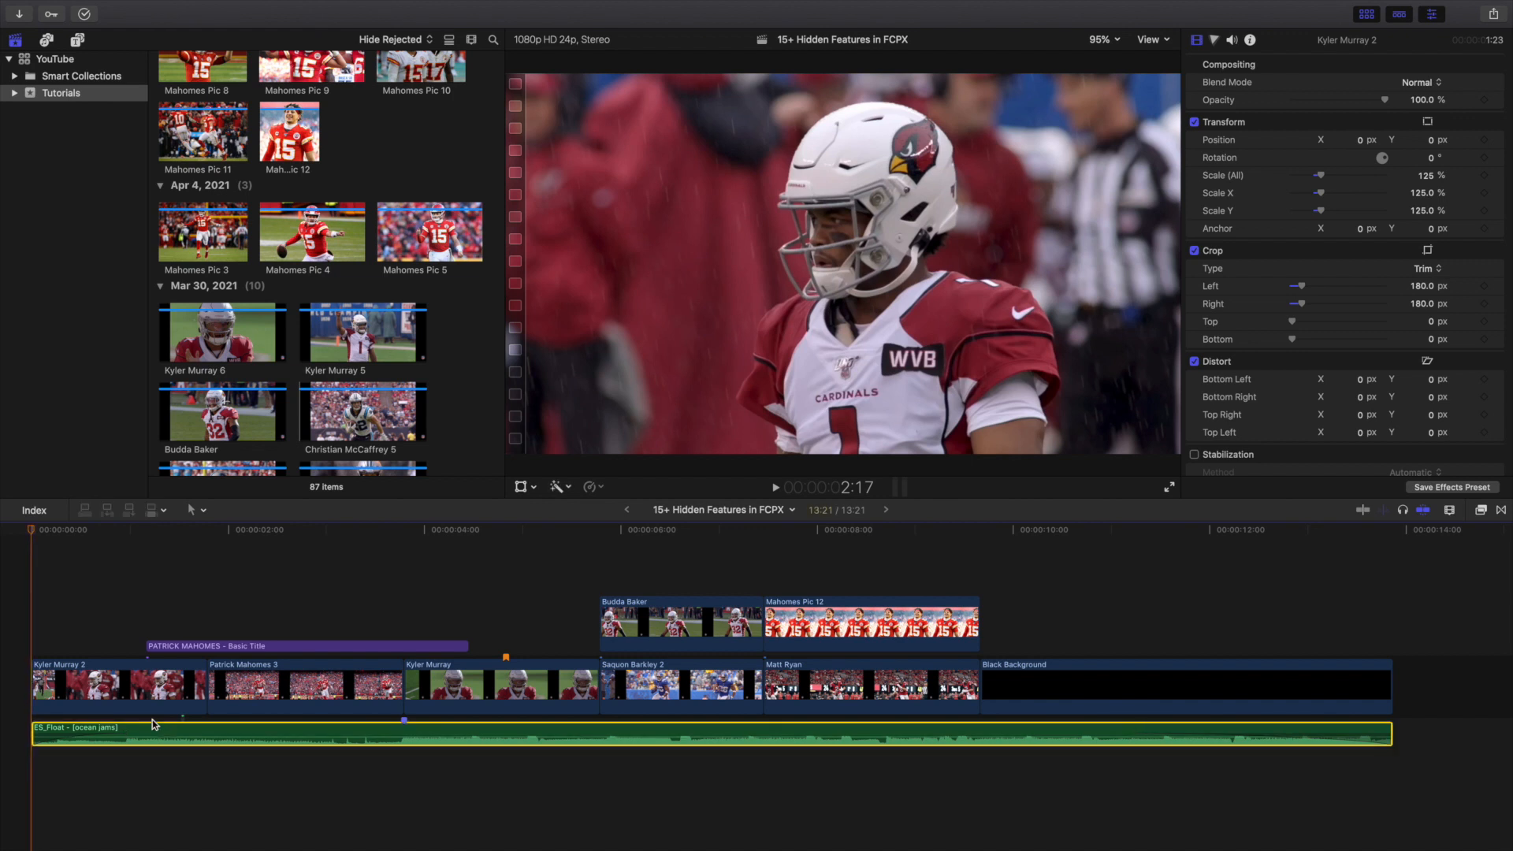
left_click(4, 643)
- Select the 15+ Hidden Features in FCPX project in the browser and look through the Info and Video inspectors
scroll(270, 266, "up", 2)
scroll(271, 265, "up", 10)
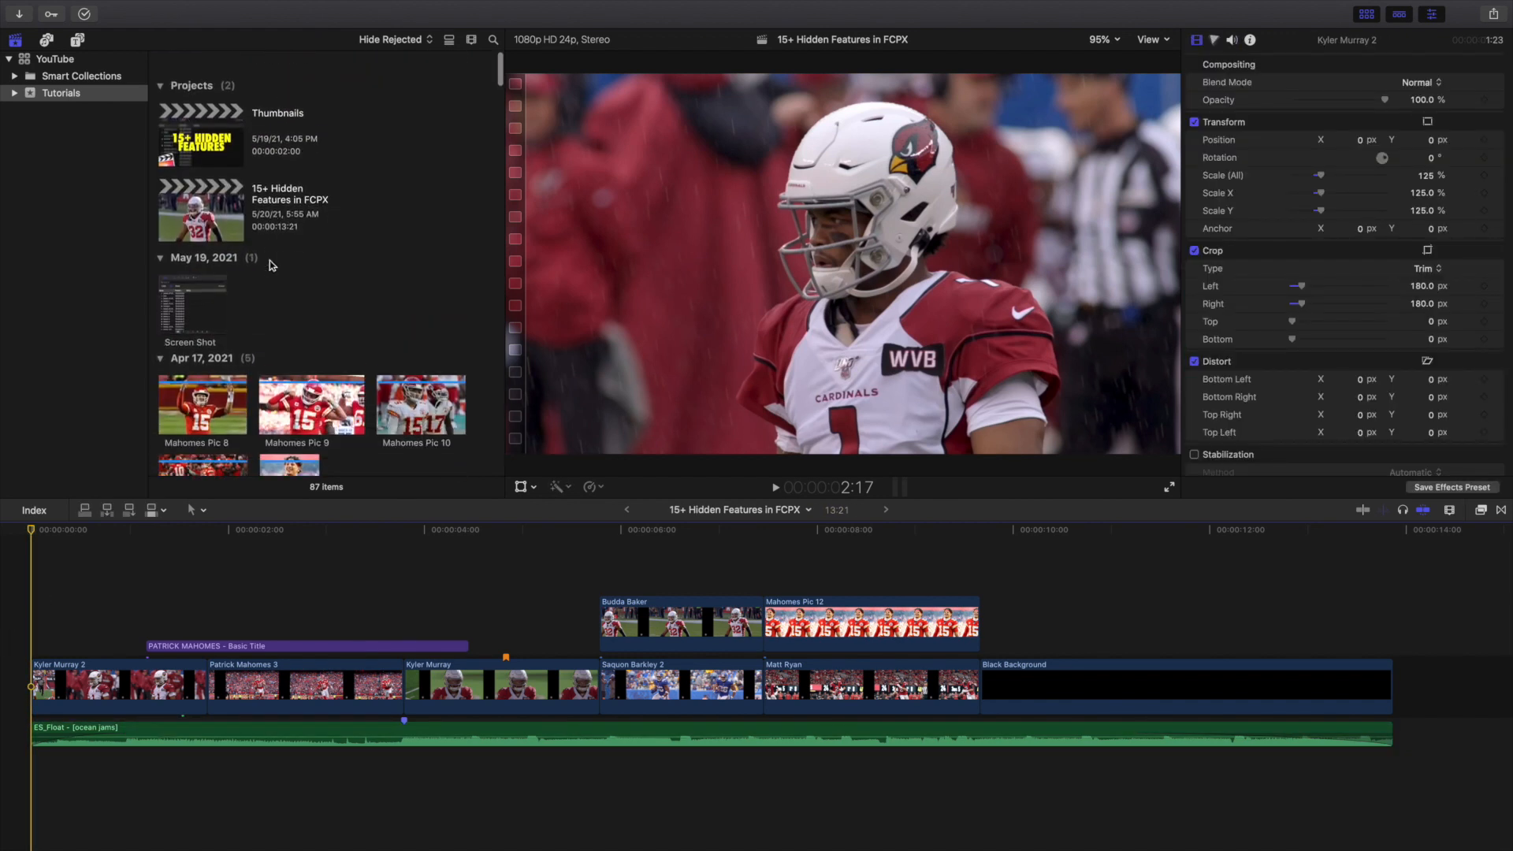
left_click(219, 214)
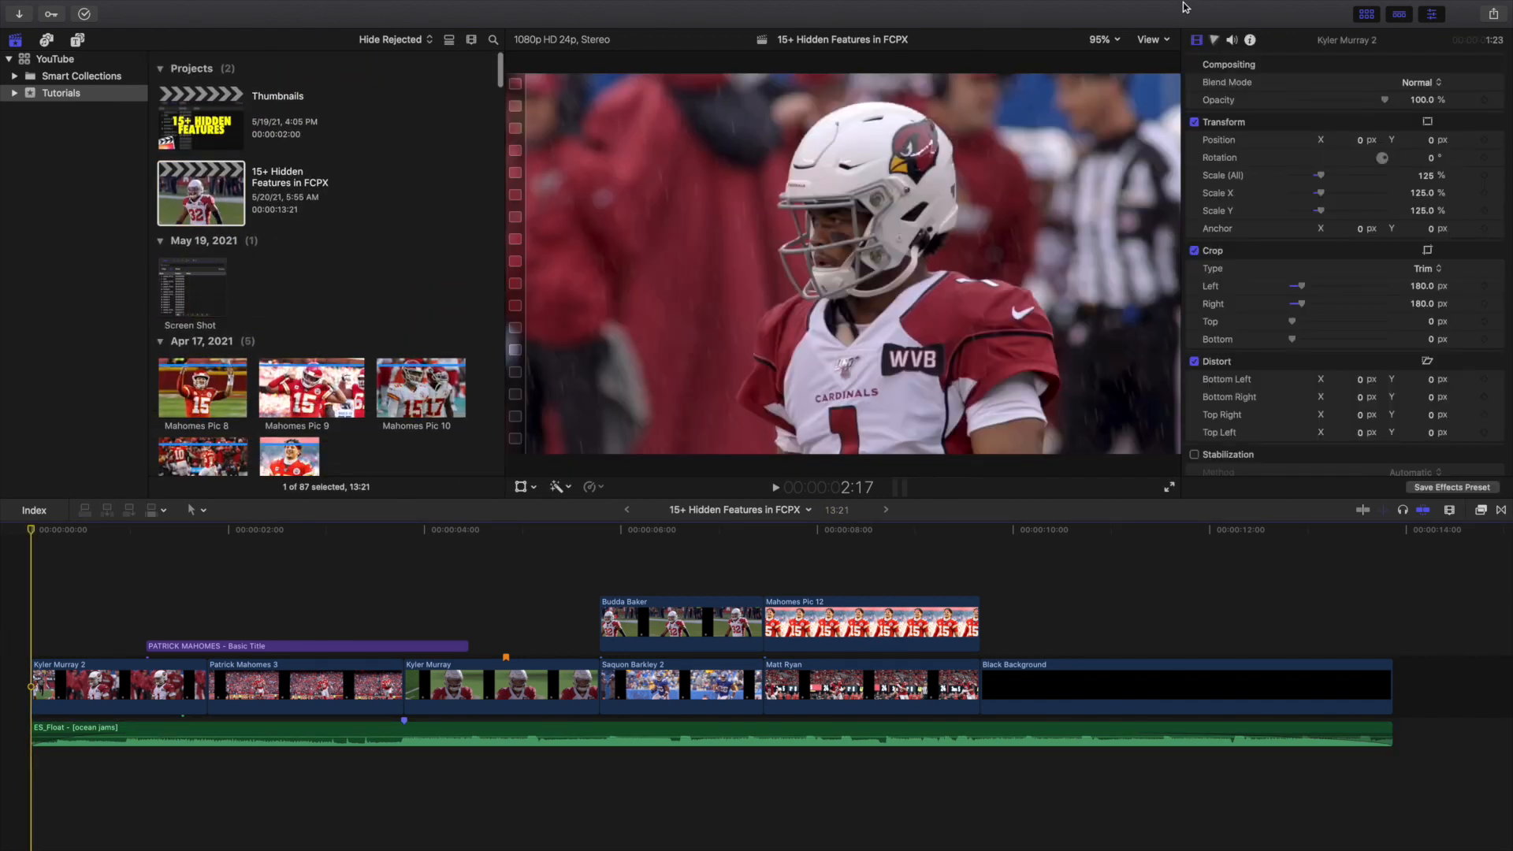
left_click(1248, 41)
left_click(1196, 40)
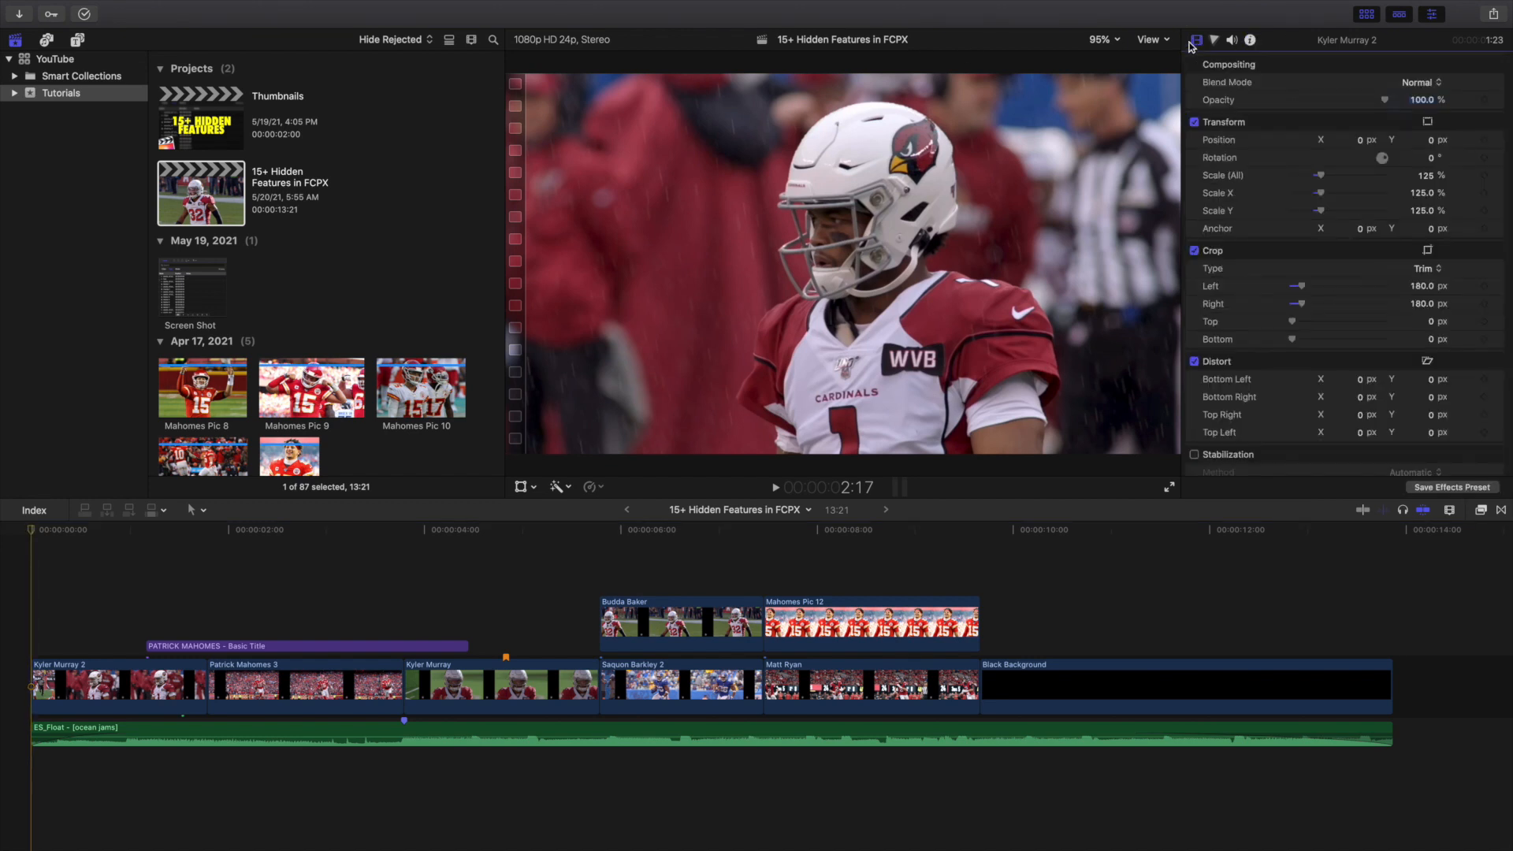
- Check the audio channel options in the 15+ Hidden Features in FCPX project's settings and leave them without making changes
left_click(191, 203)
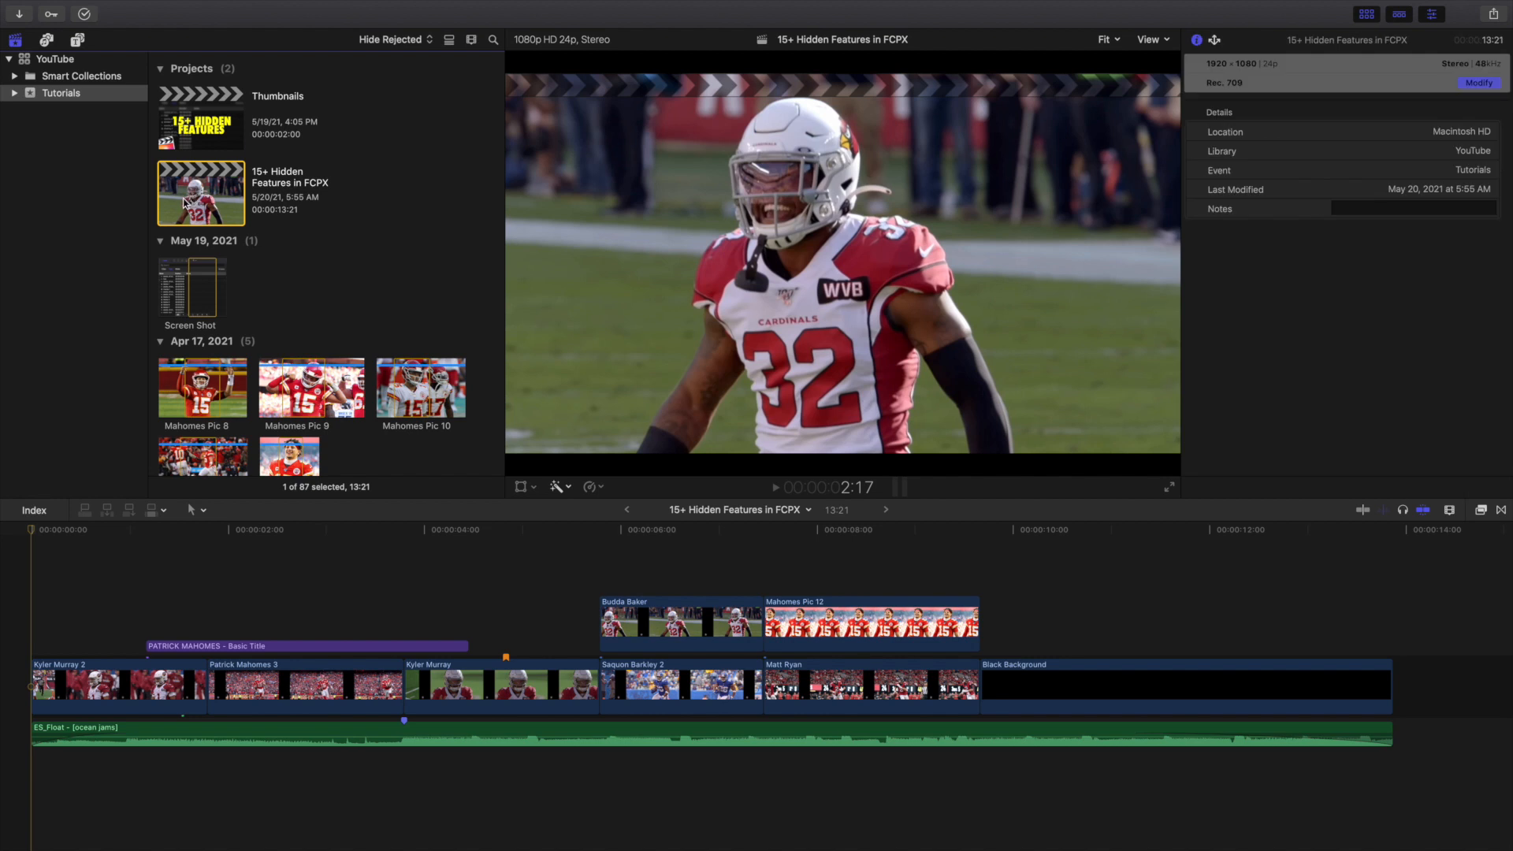
left_click(1471, 84)
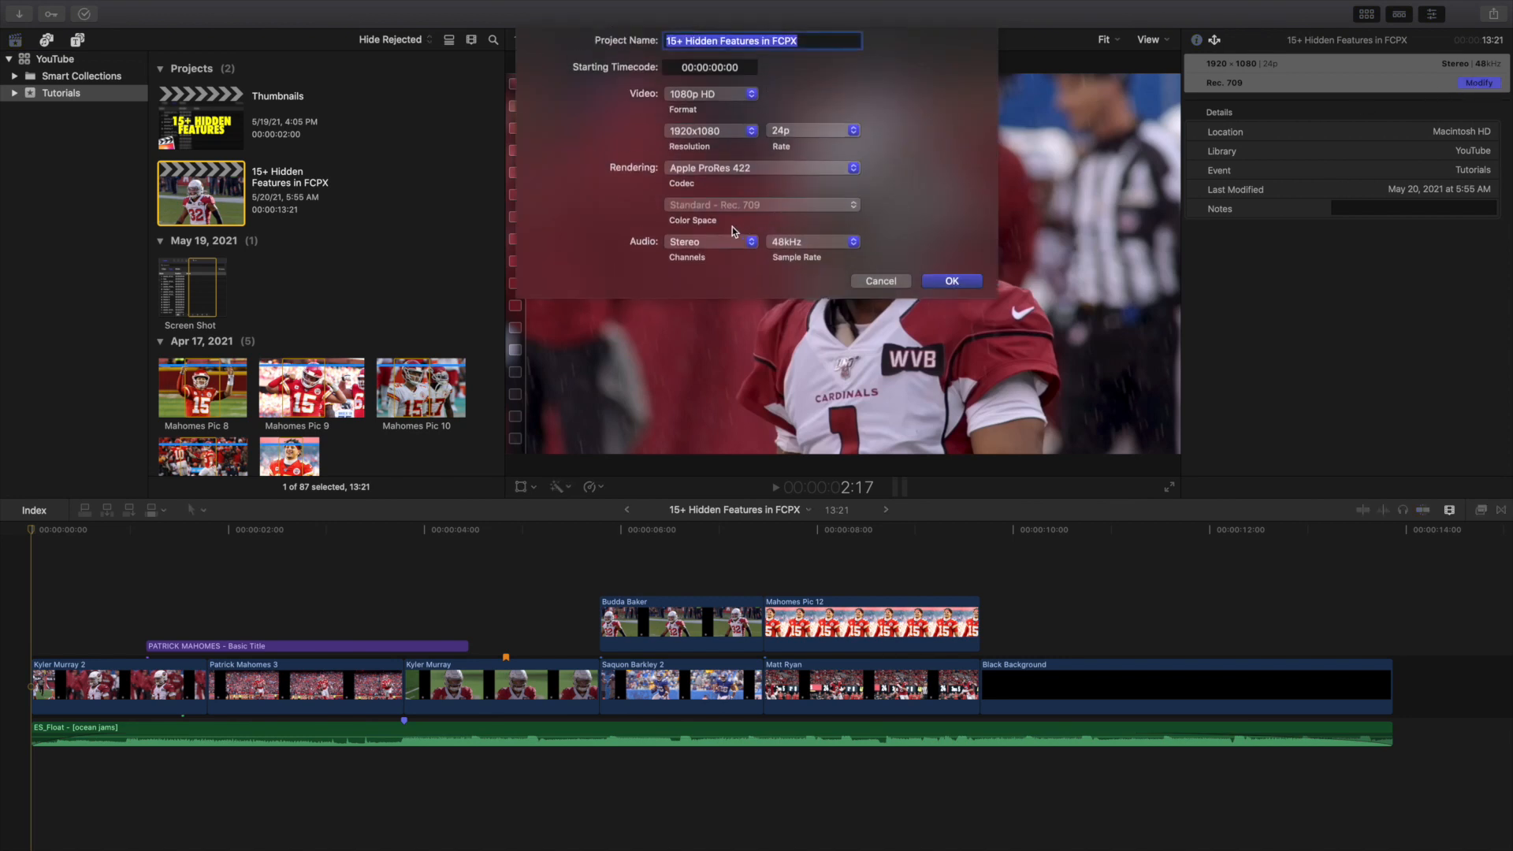
left_click(718, 241)
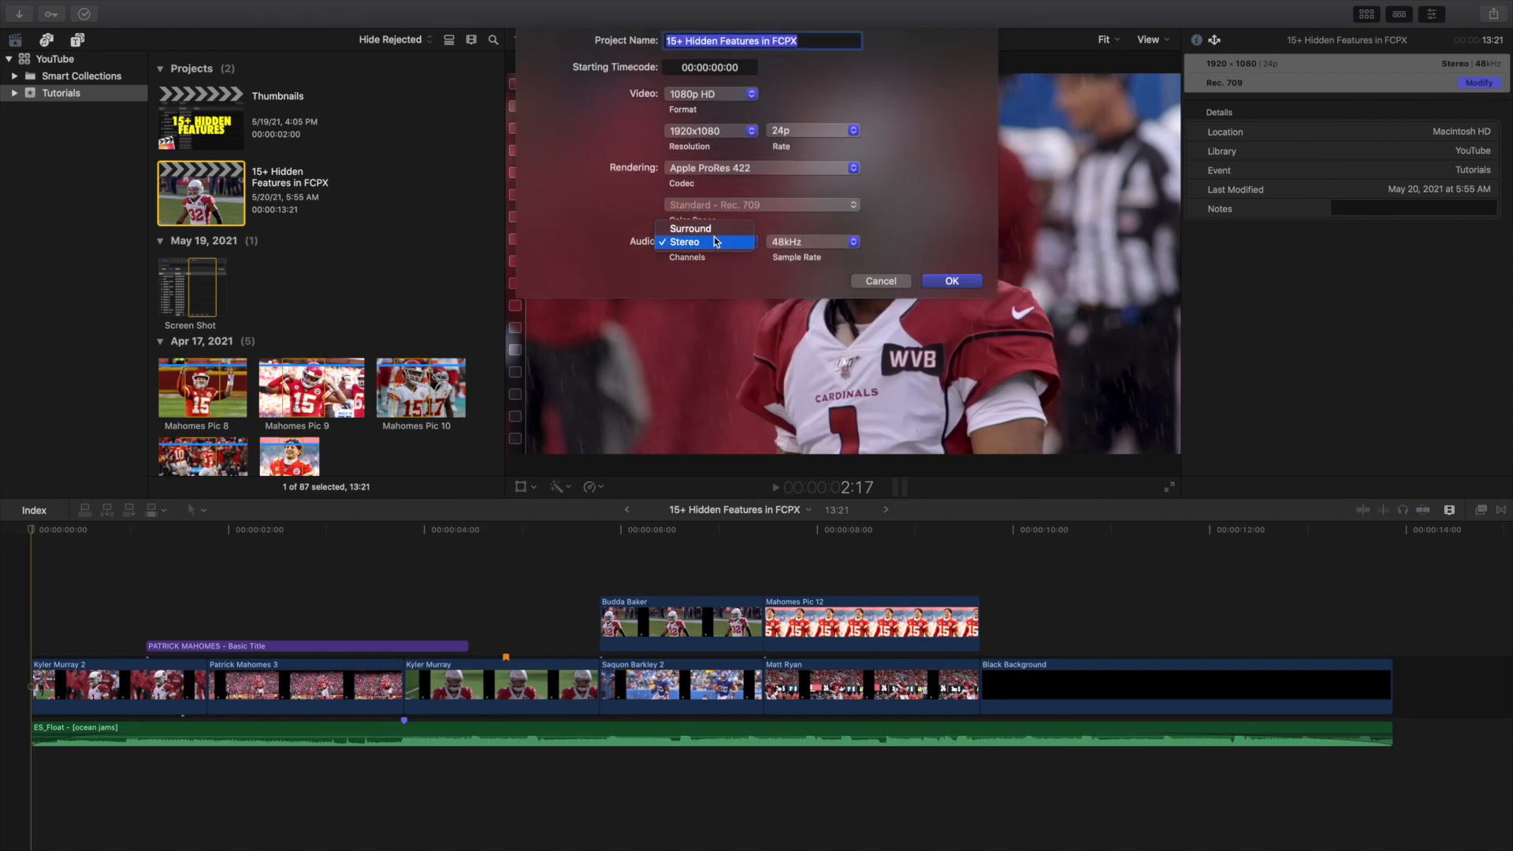
left_click(716, 242)
left_click(716, 241)
left_click(716, 242)
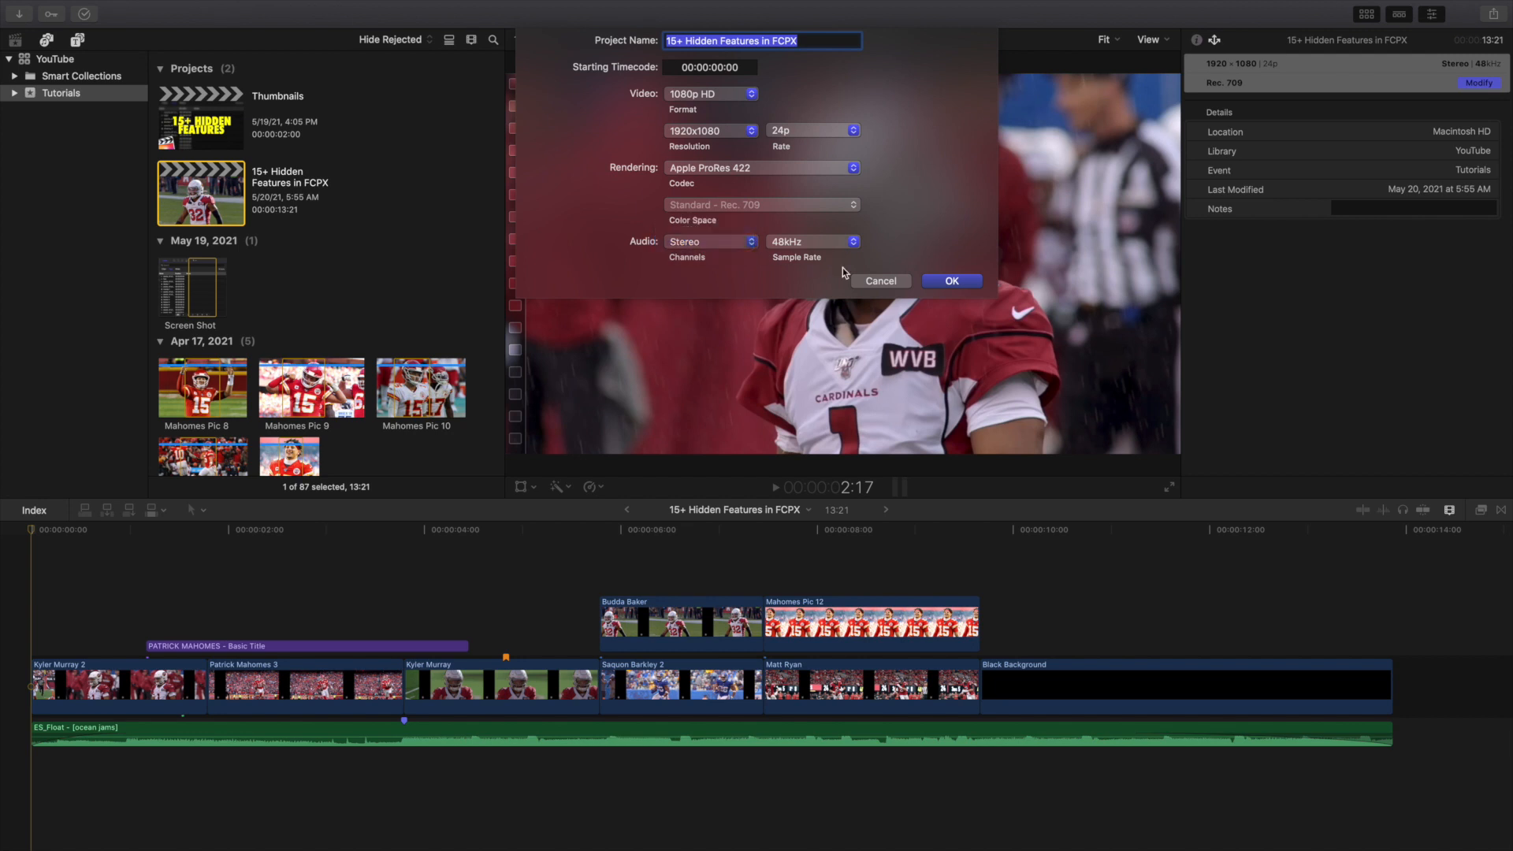
left_click(891, 282)
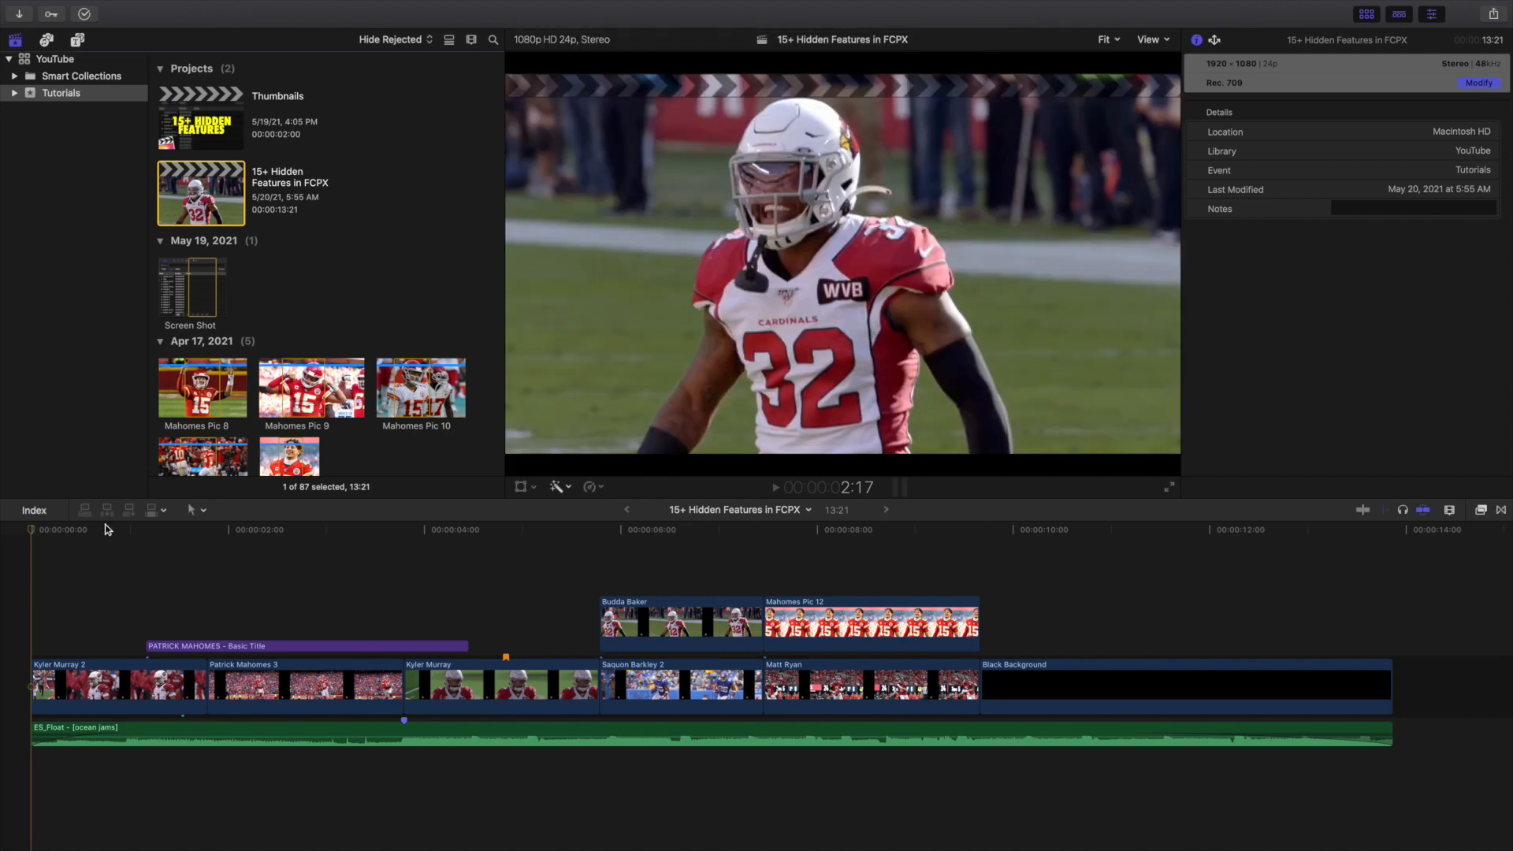
left_click(5, 592)
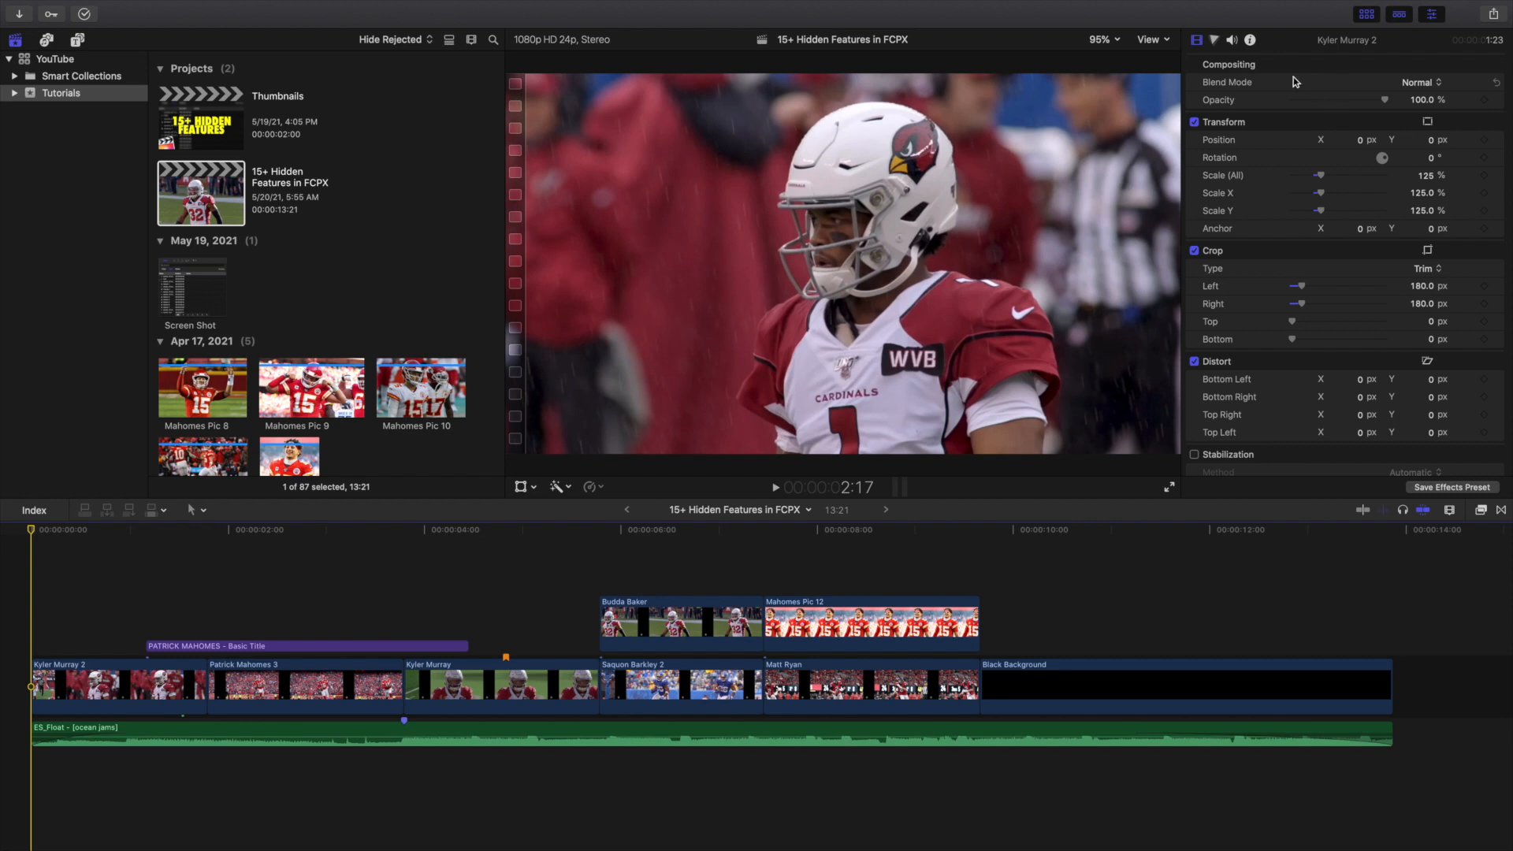
- Look through the Dialogue-1 channel options and the Pan mode options in the Kyler Murray 2 clip's audio settings
left_click(1232, 39)
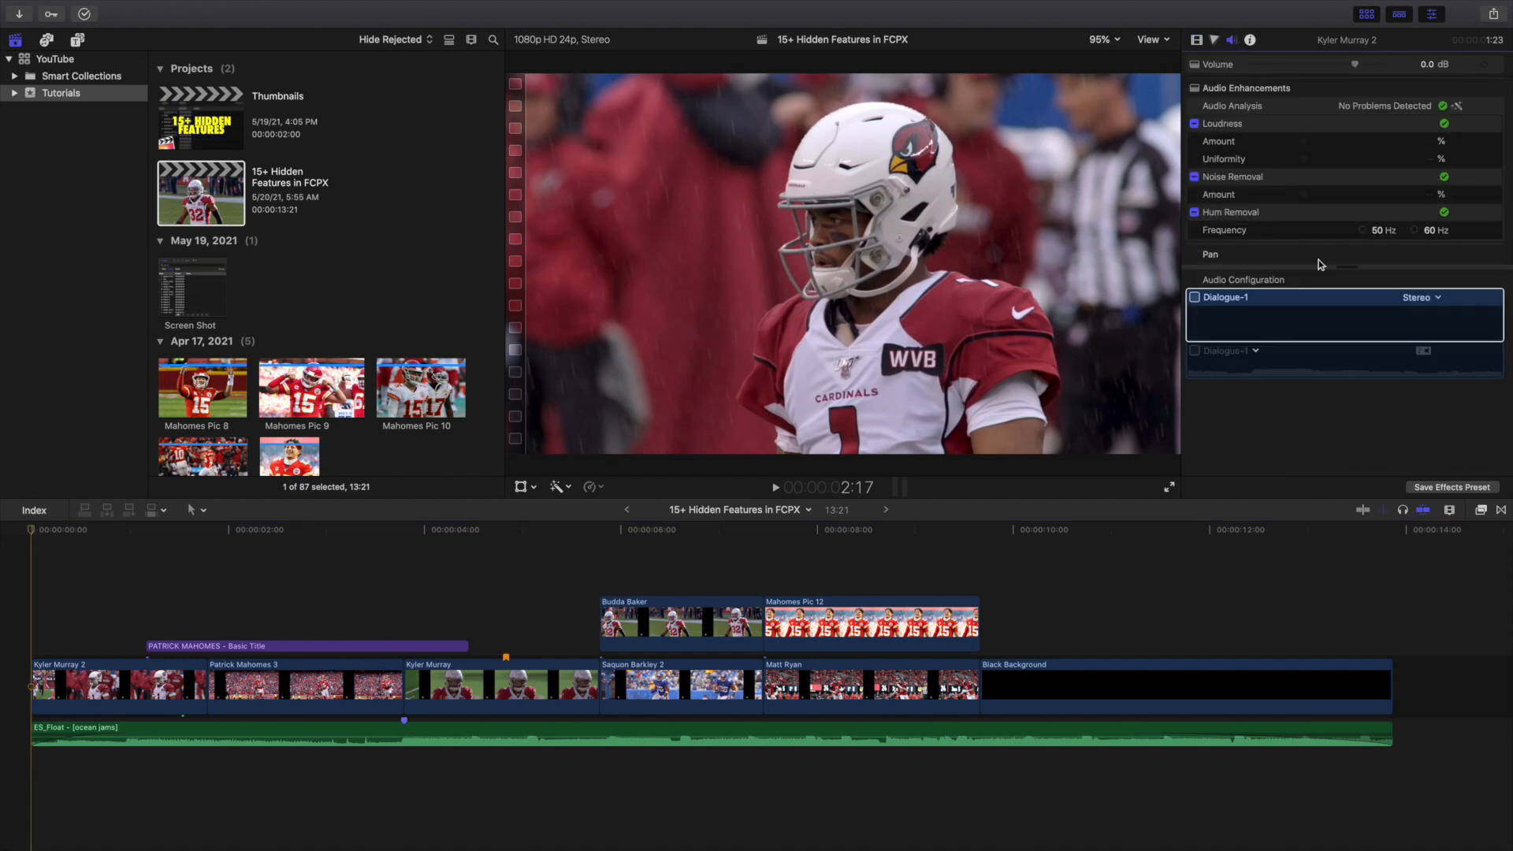
left_click(1425, 299)
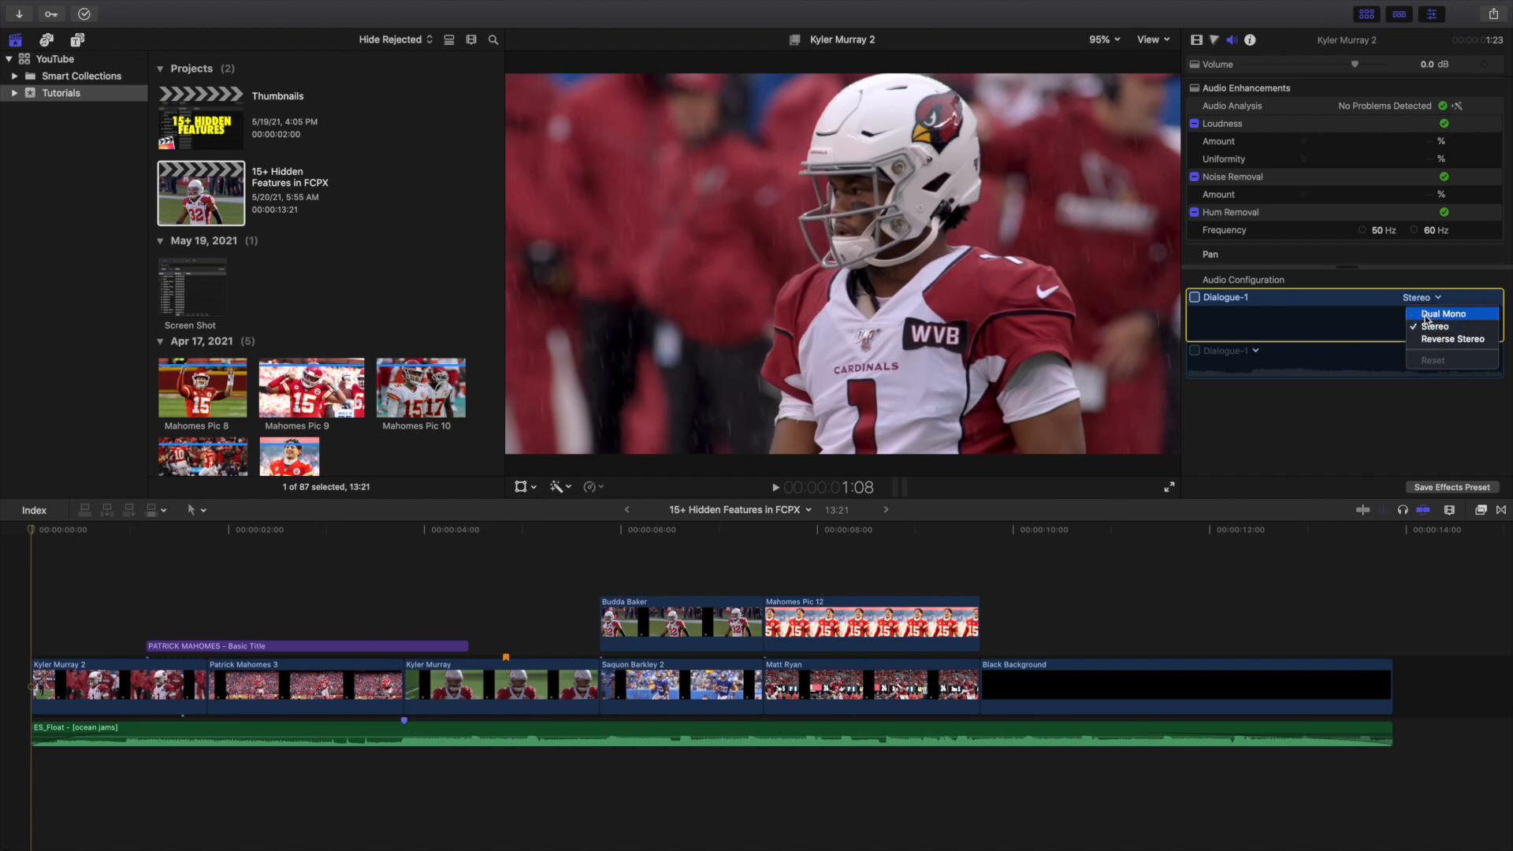
left_click(1426, 327)
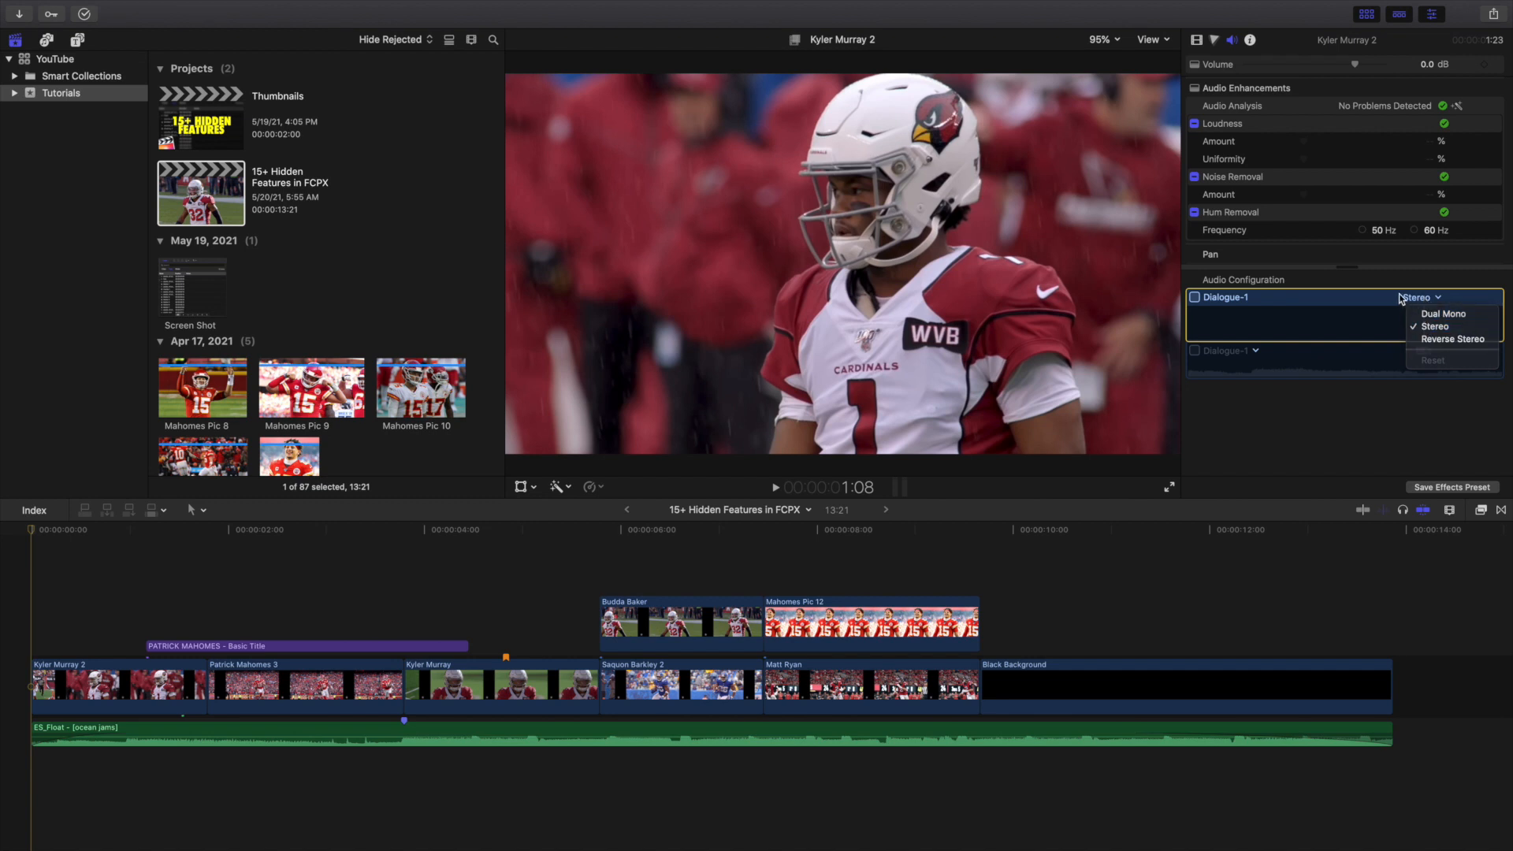
scroll(1285, 206, "down", 3)
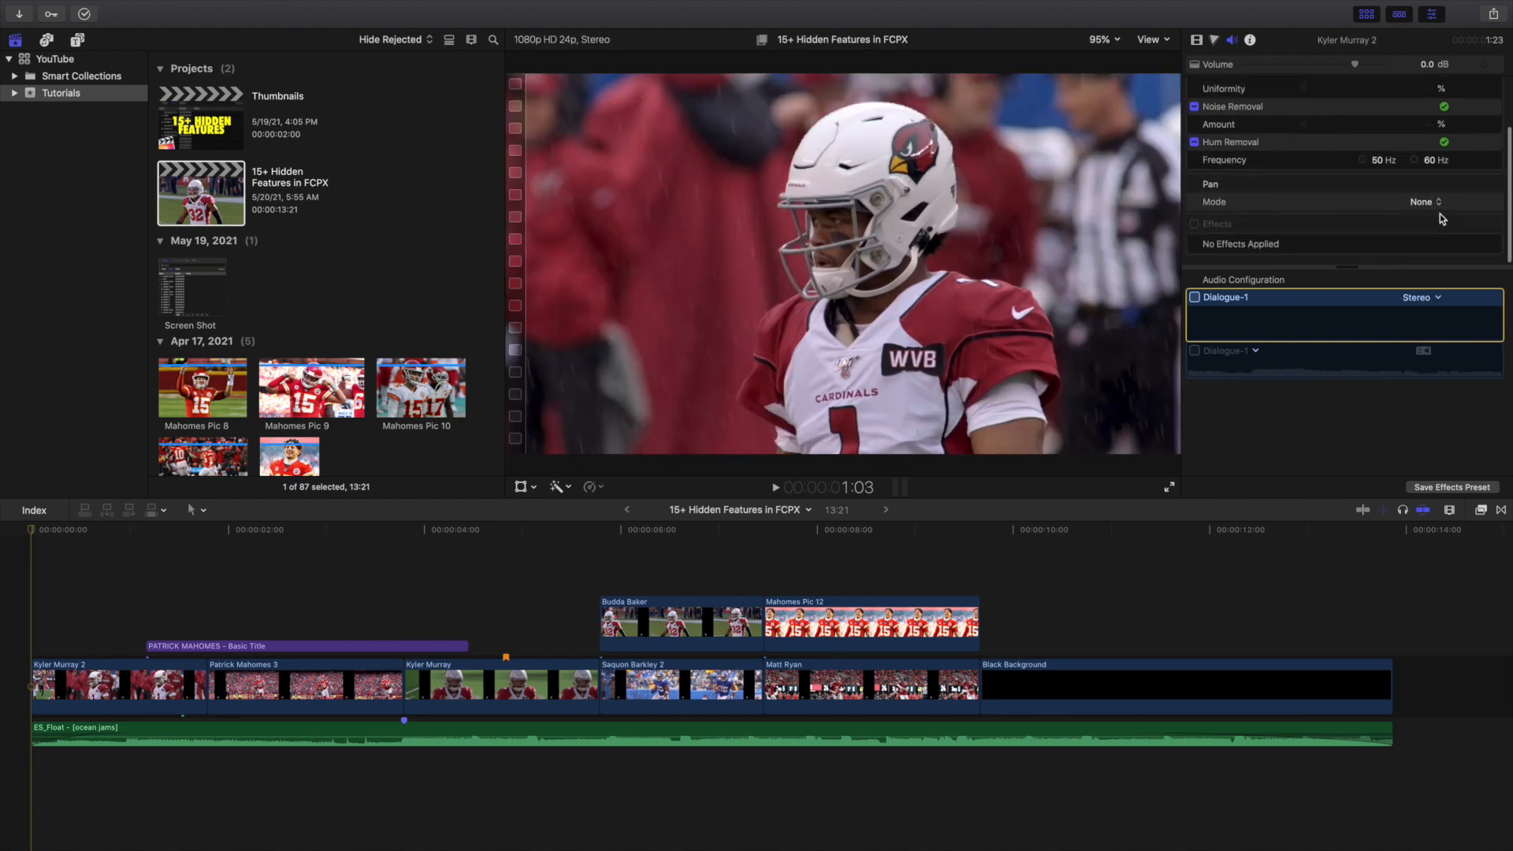
left_click(1424, 201)
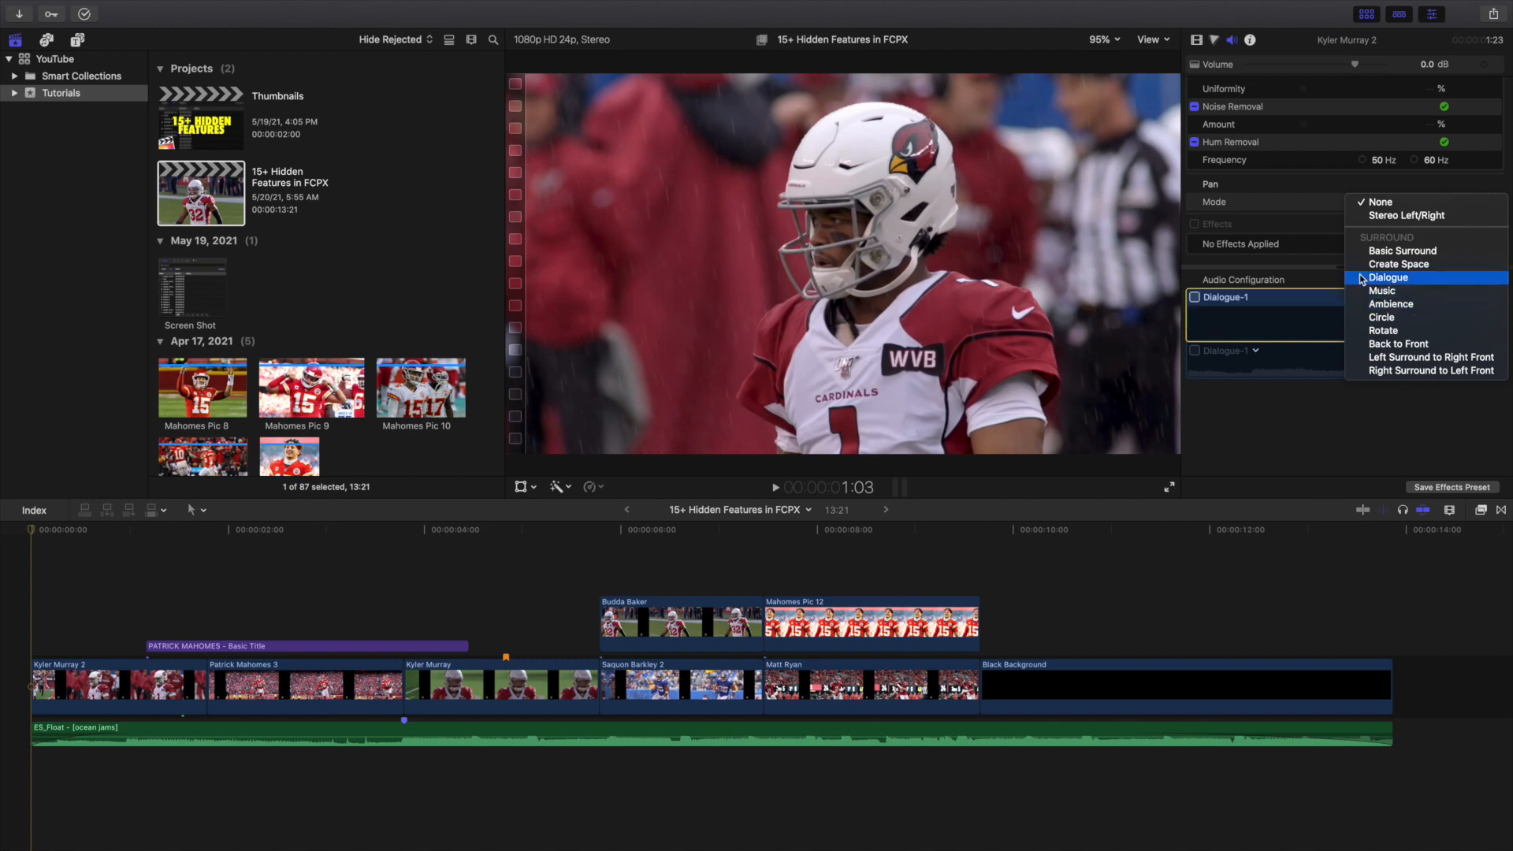
left_click(1314, 220)
left_click(7, 632)
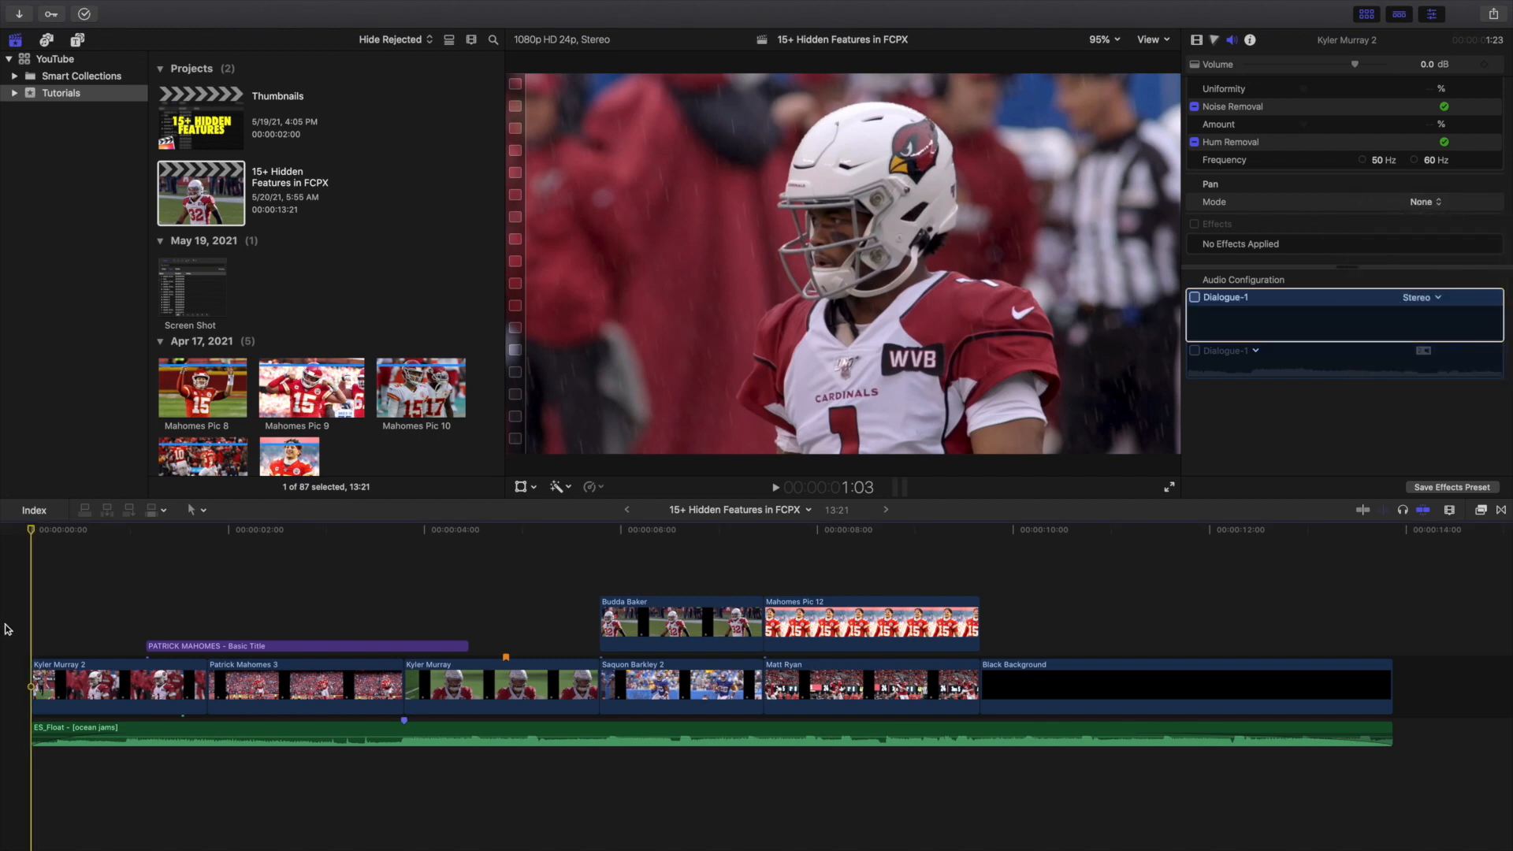
- Set the audio channels of the 15+ Hidden Features in FCPX project to Surround
left_click(228, 213)
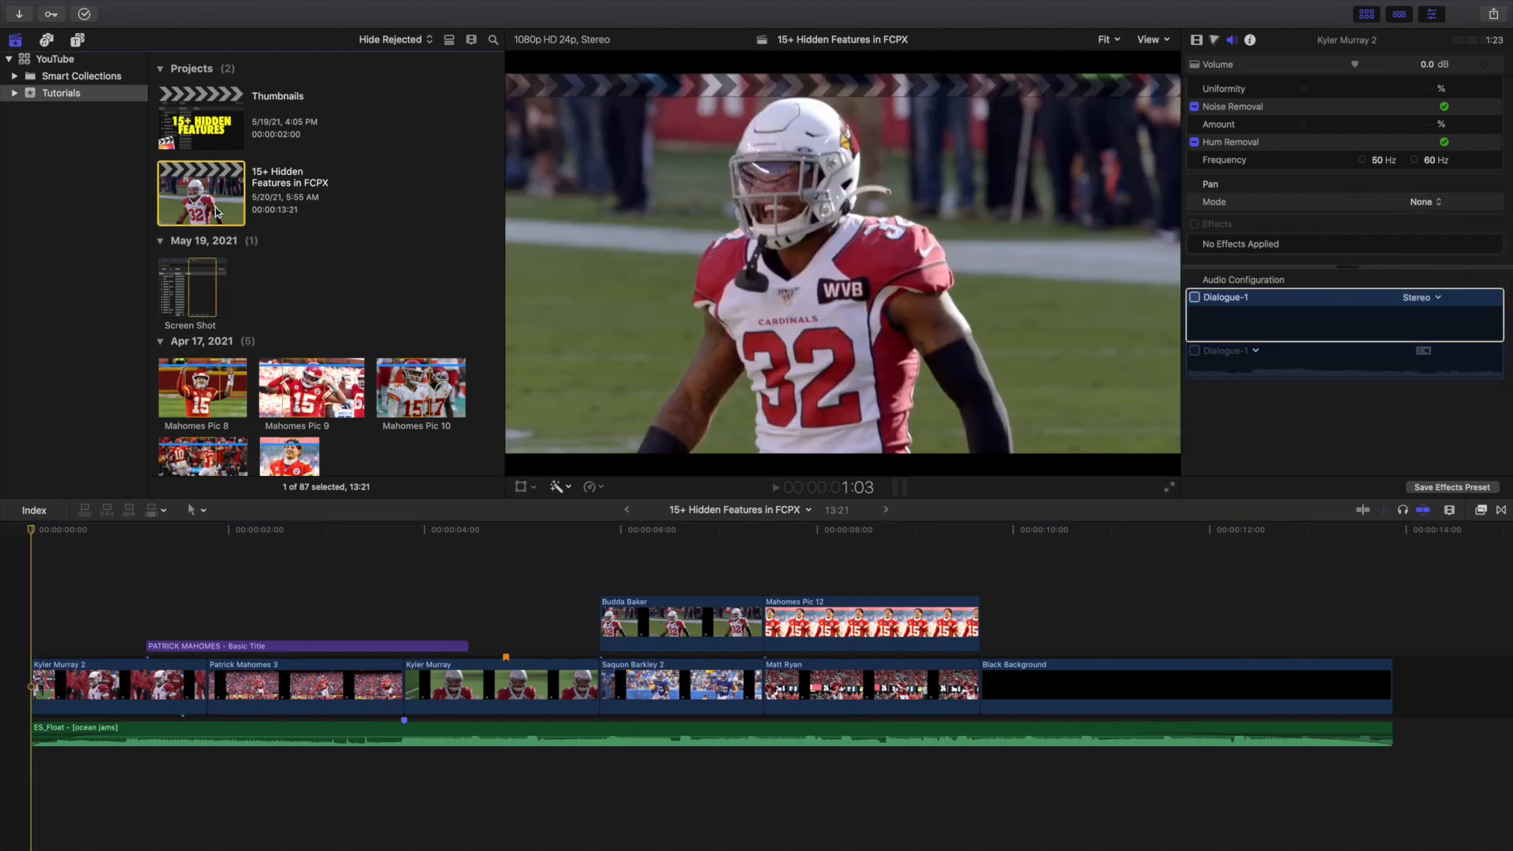
left_click(1476, 82)
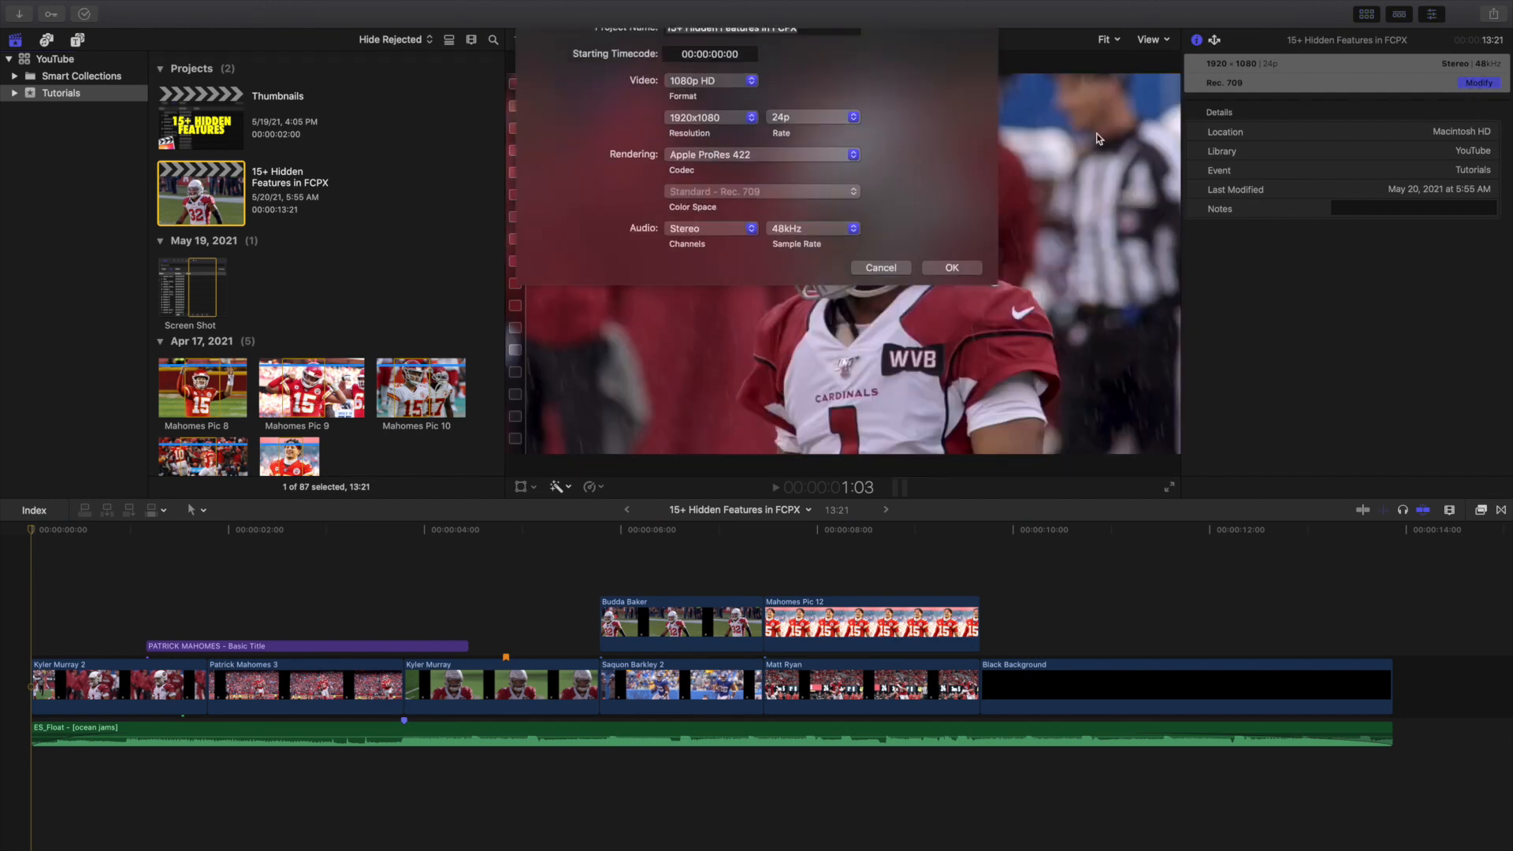
left_click(709, 241)
left_click(697, 229)
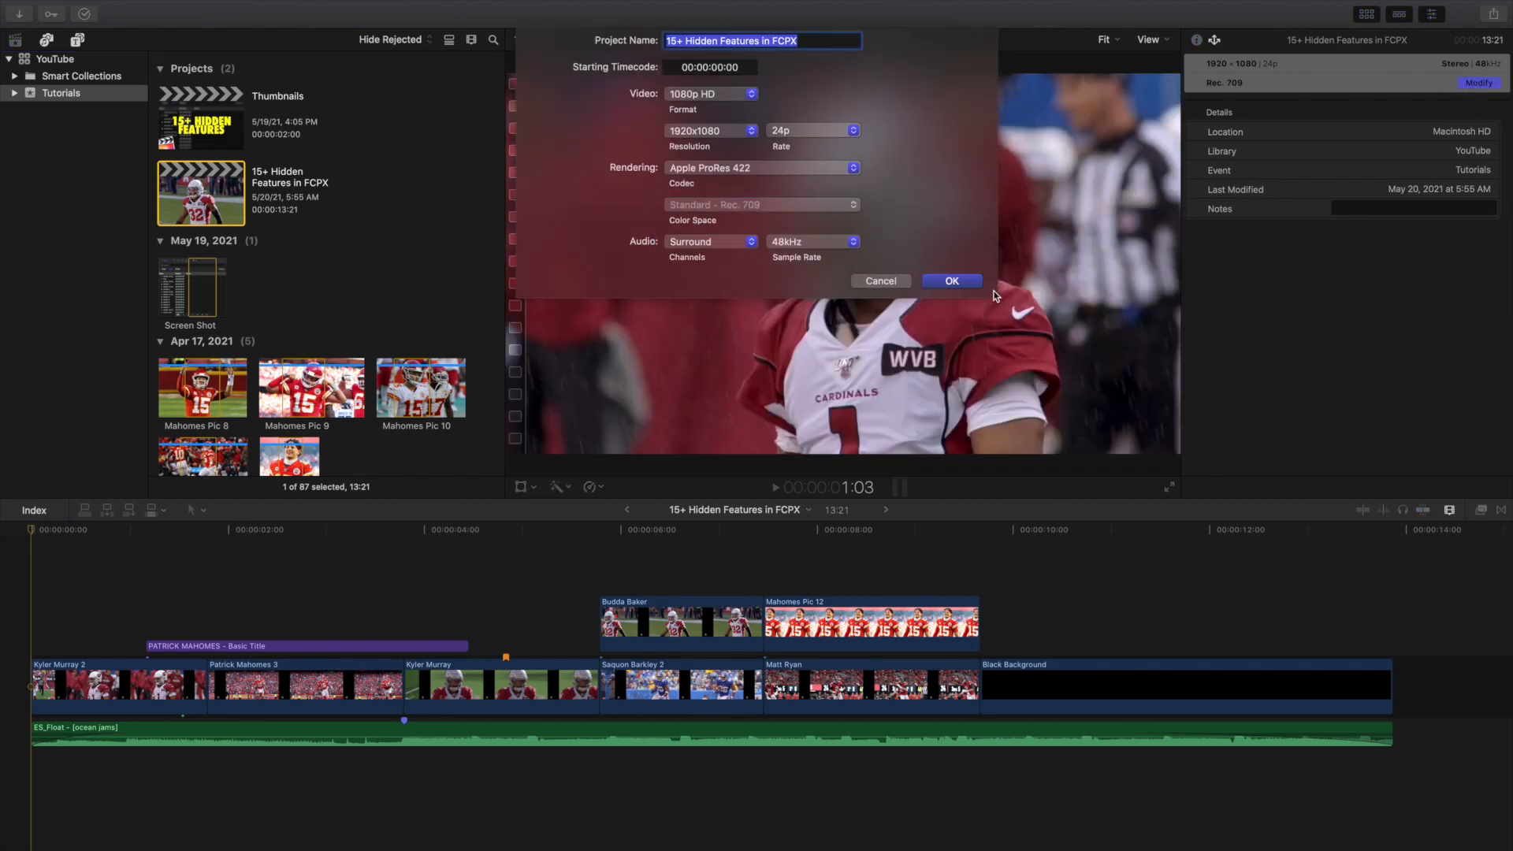
left_click(953, 280)
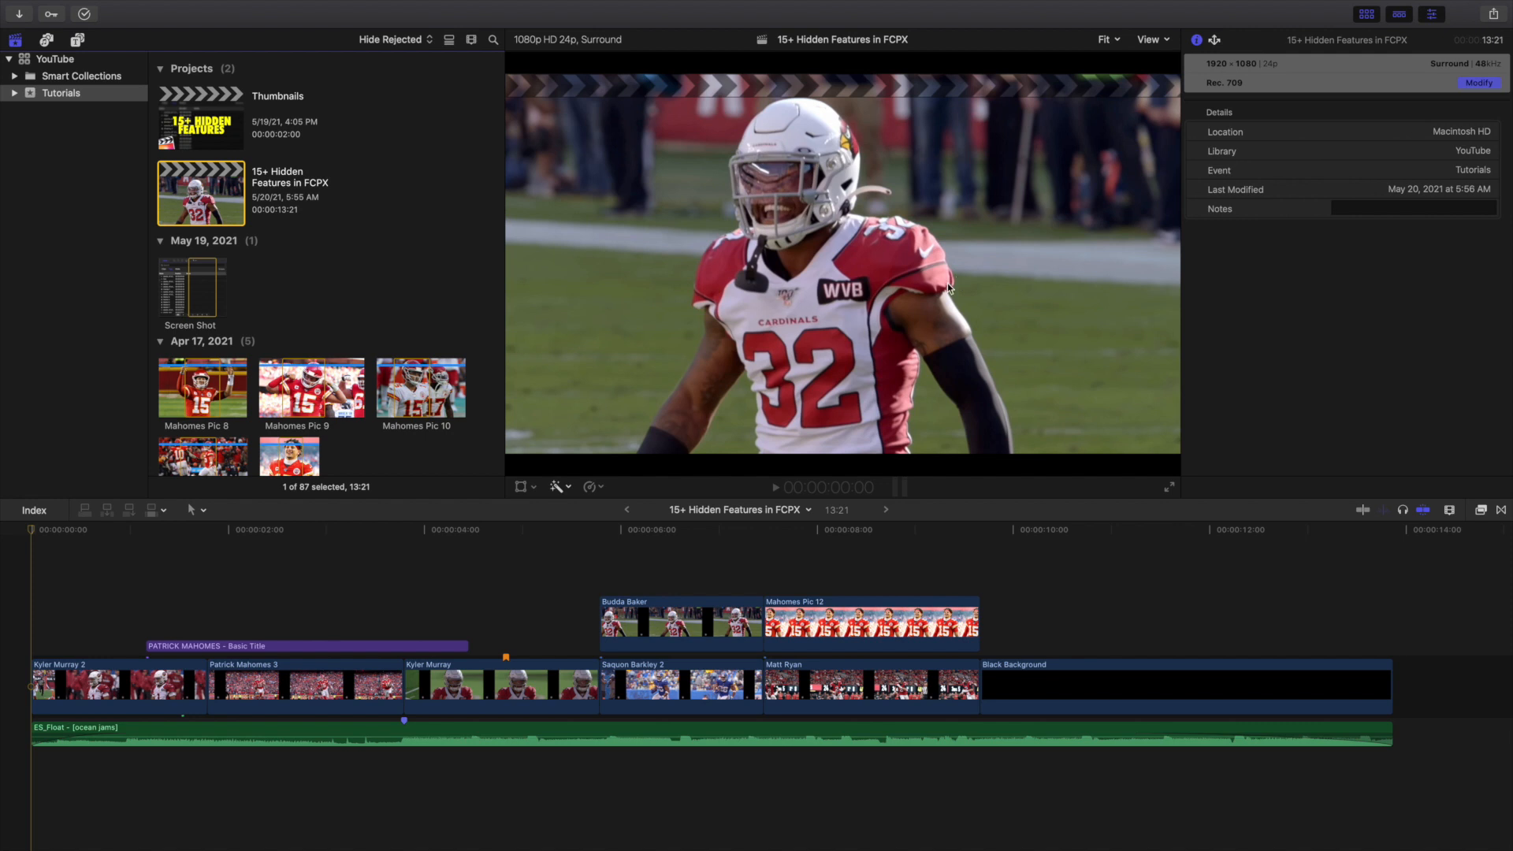
- Show the audio meters and play the opening of the timeline from the start to check the channel levels
left_click(19, 596)
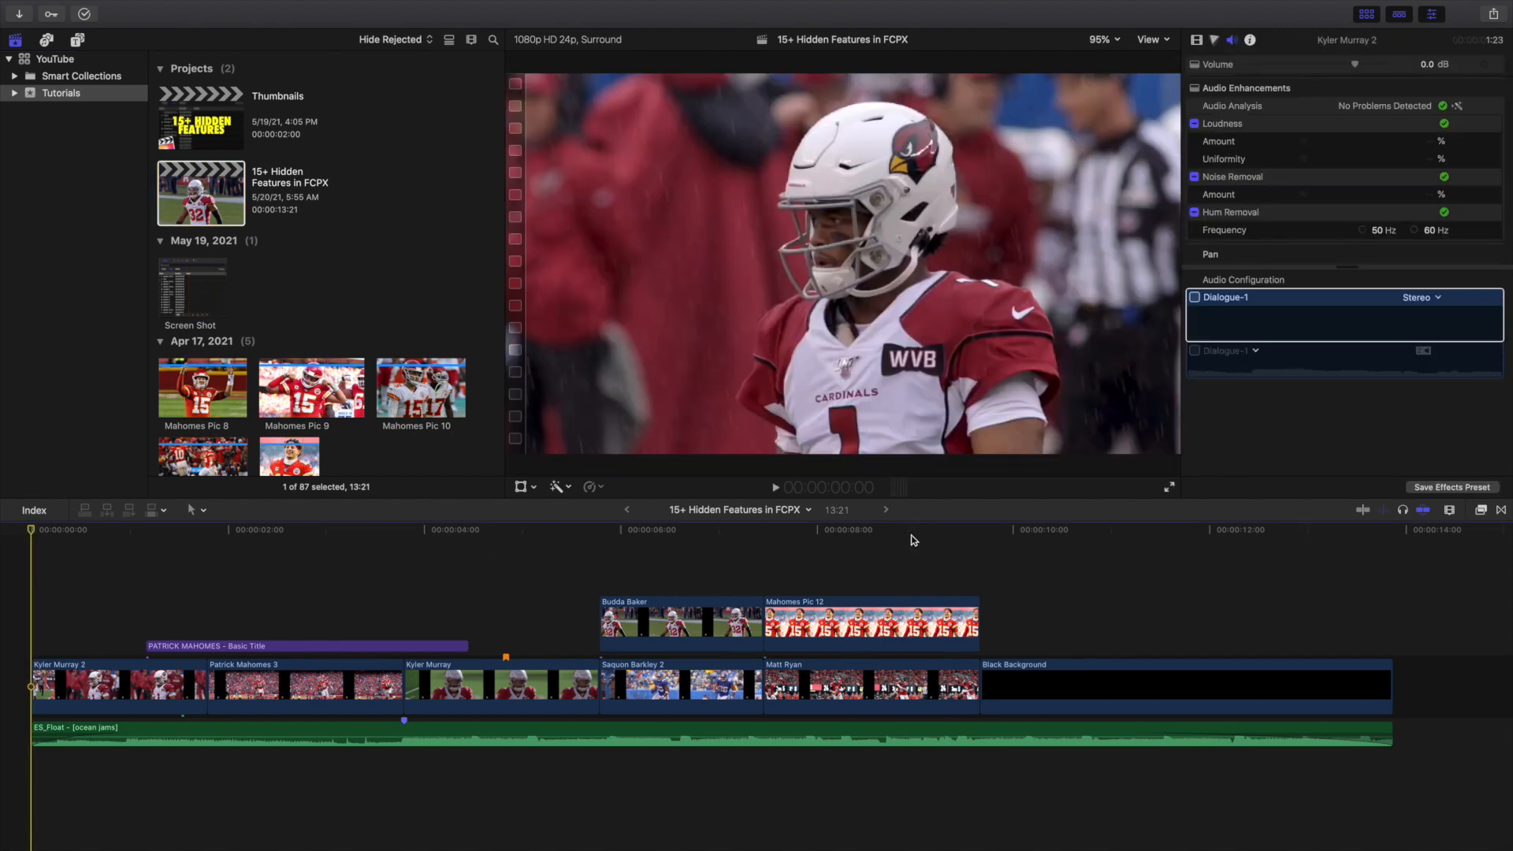
left_click(900, 489)
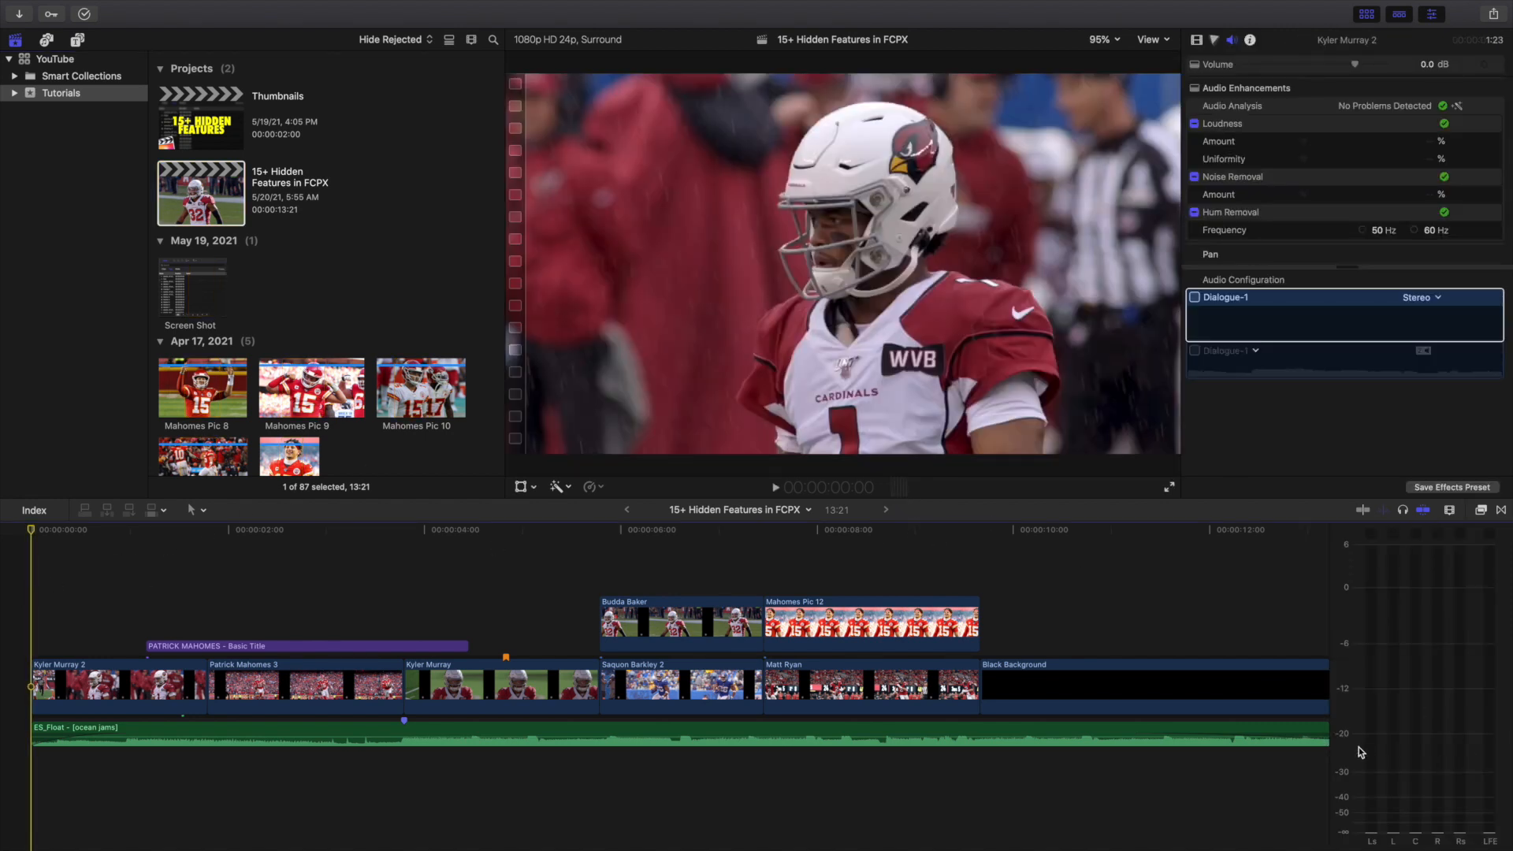
key("space")
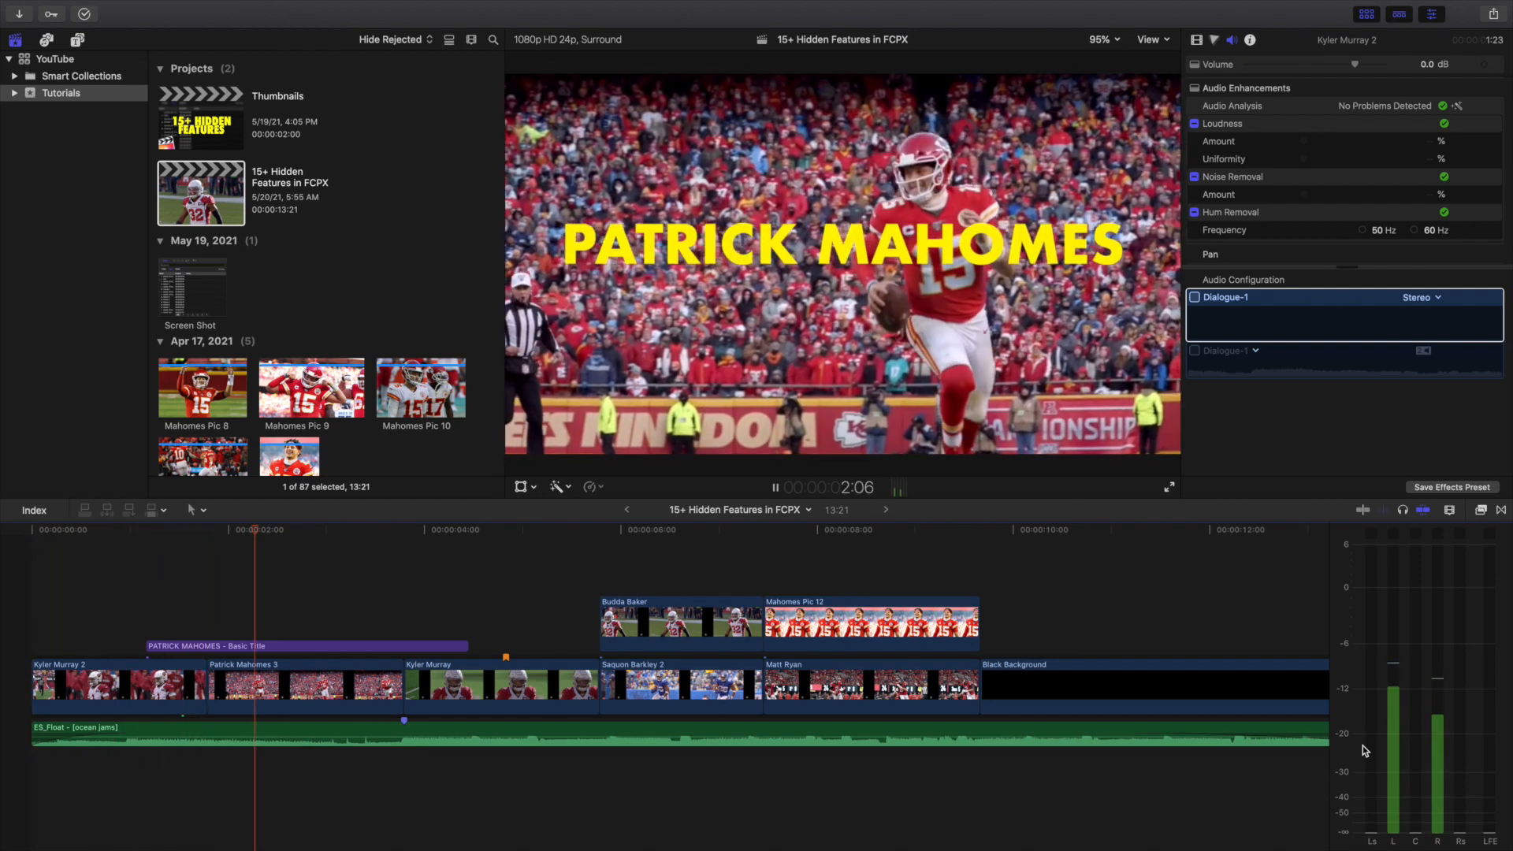
key("space")
- Set the Pan mode of the ES_Float music clip to Create Space
left_click(923, 727)
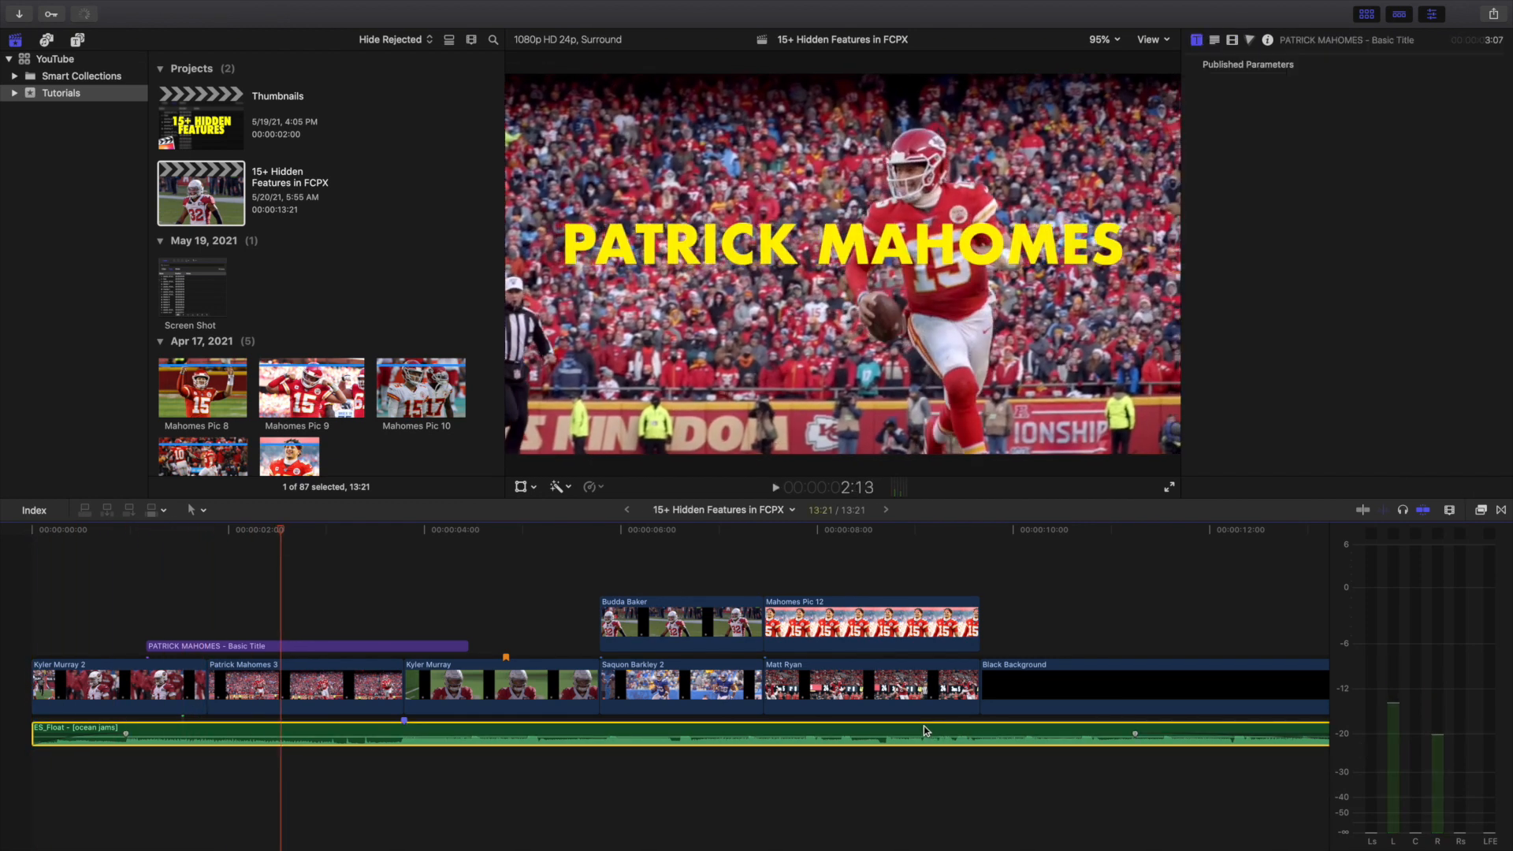
scroll(1390, 178, "down", 3)
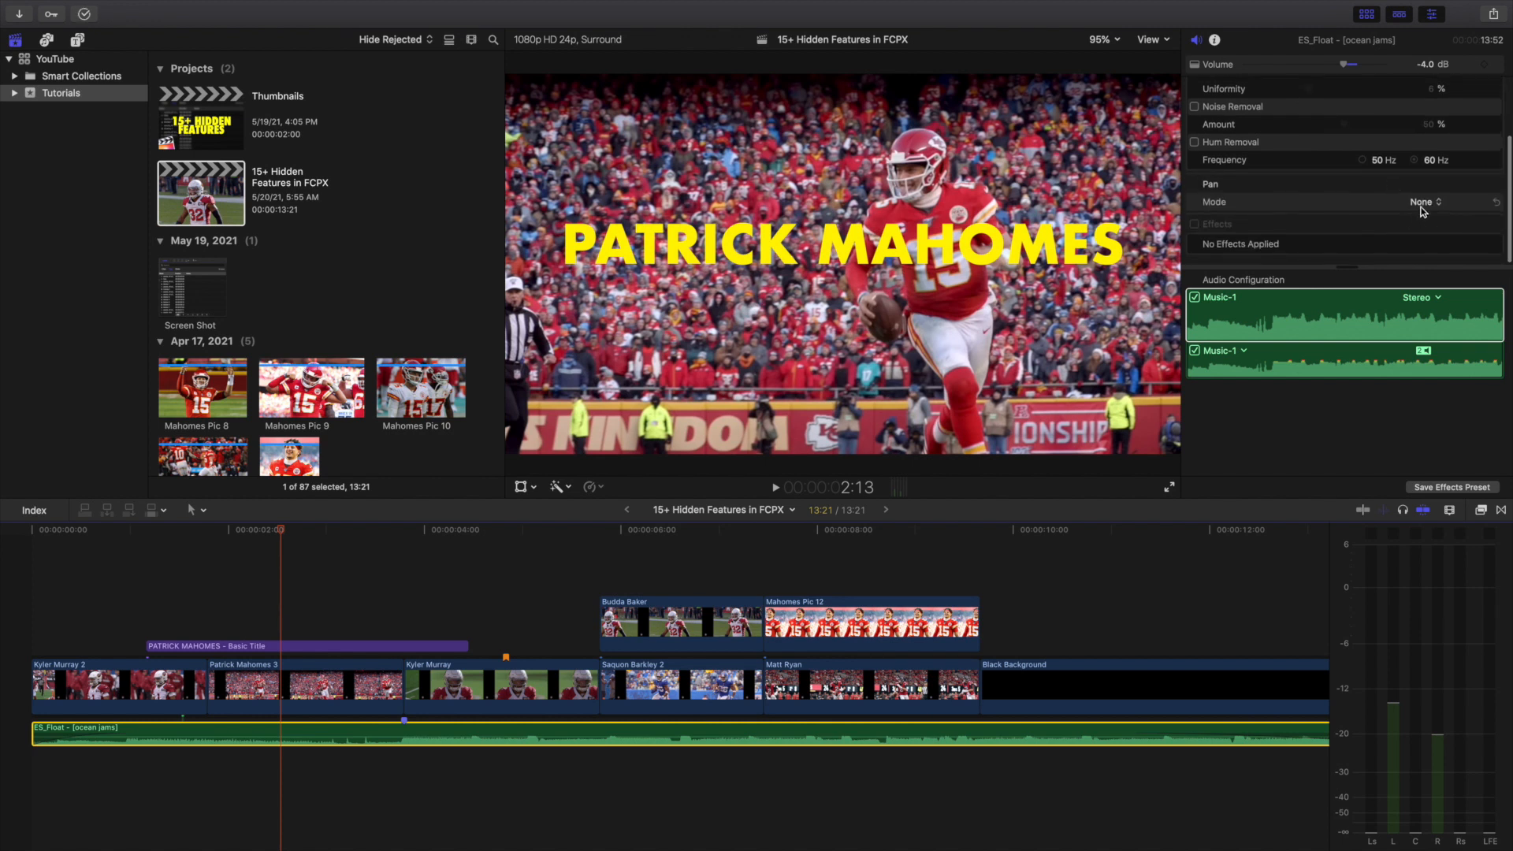
left_click(1422, 203)
left_click(1409, 268)
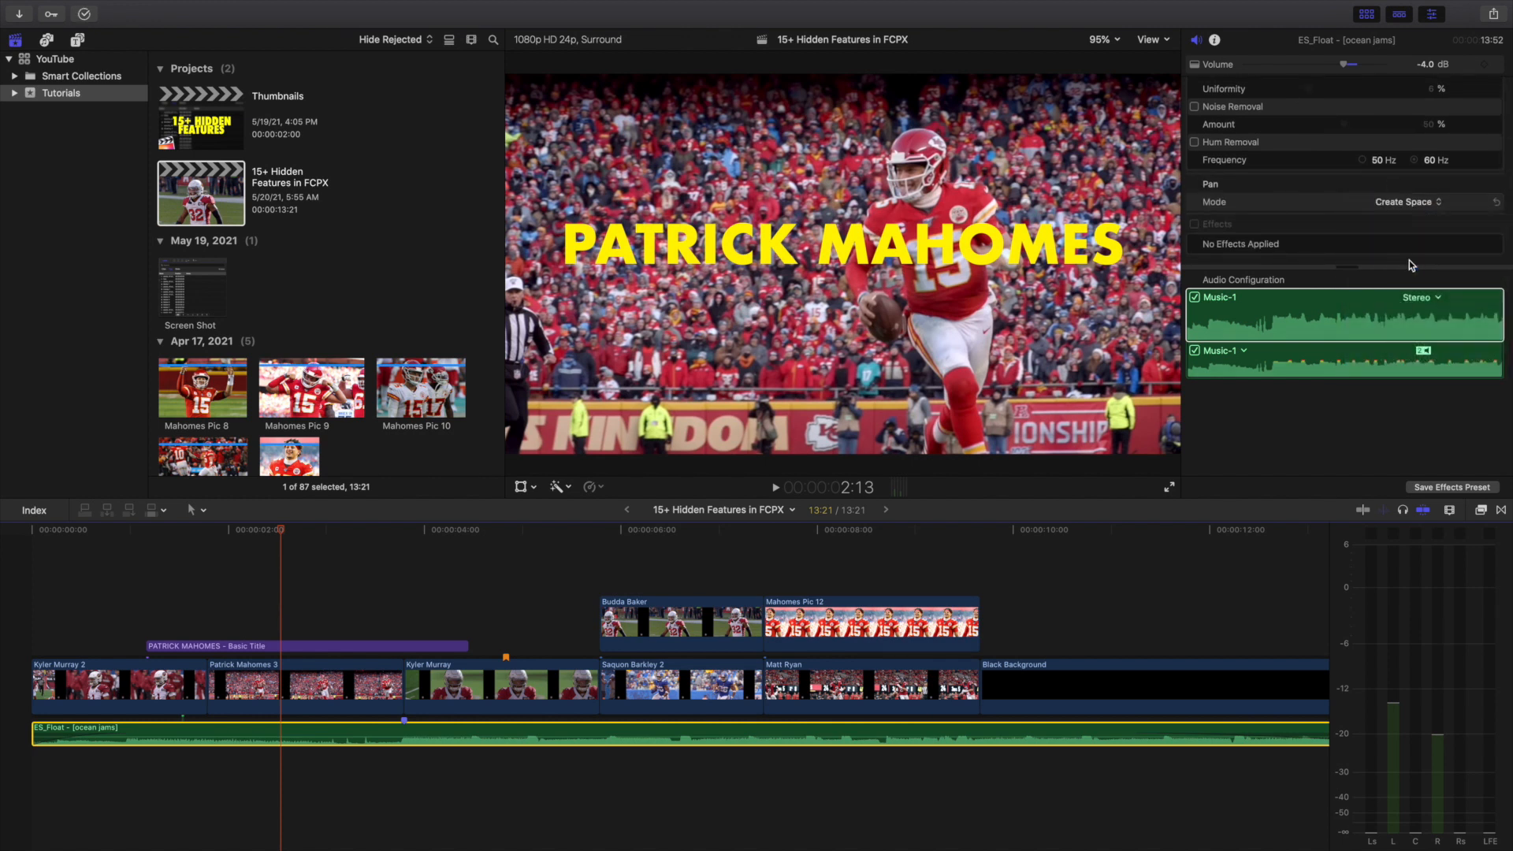
- Replay the opening of the timeline to check the surround channel levels, and hide the audio meters
left_click(3, 631)
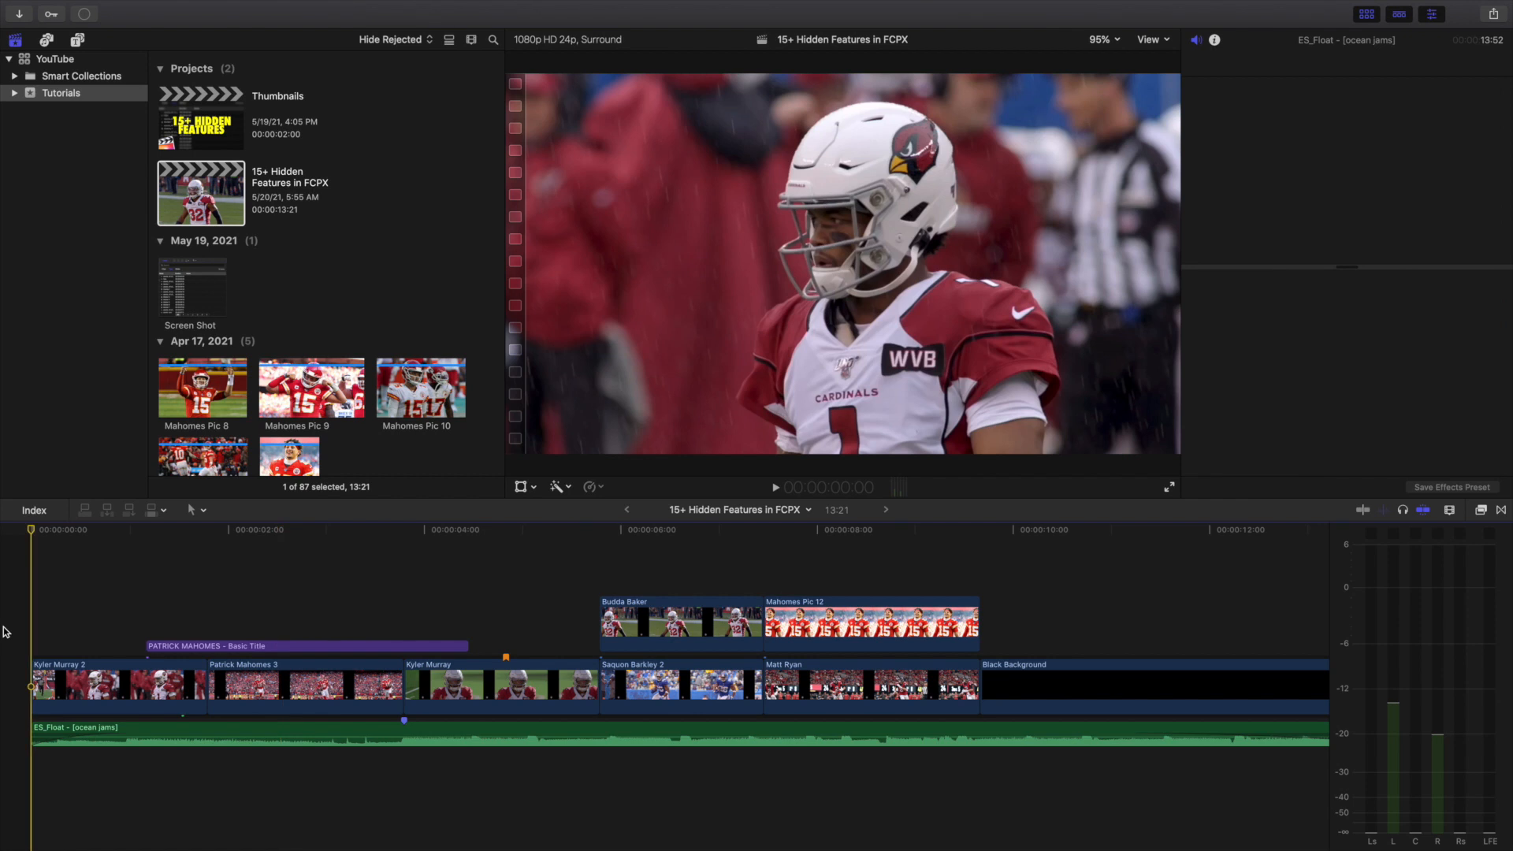
key("space")
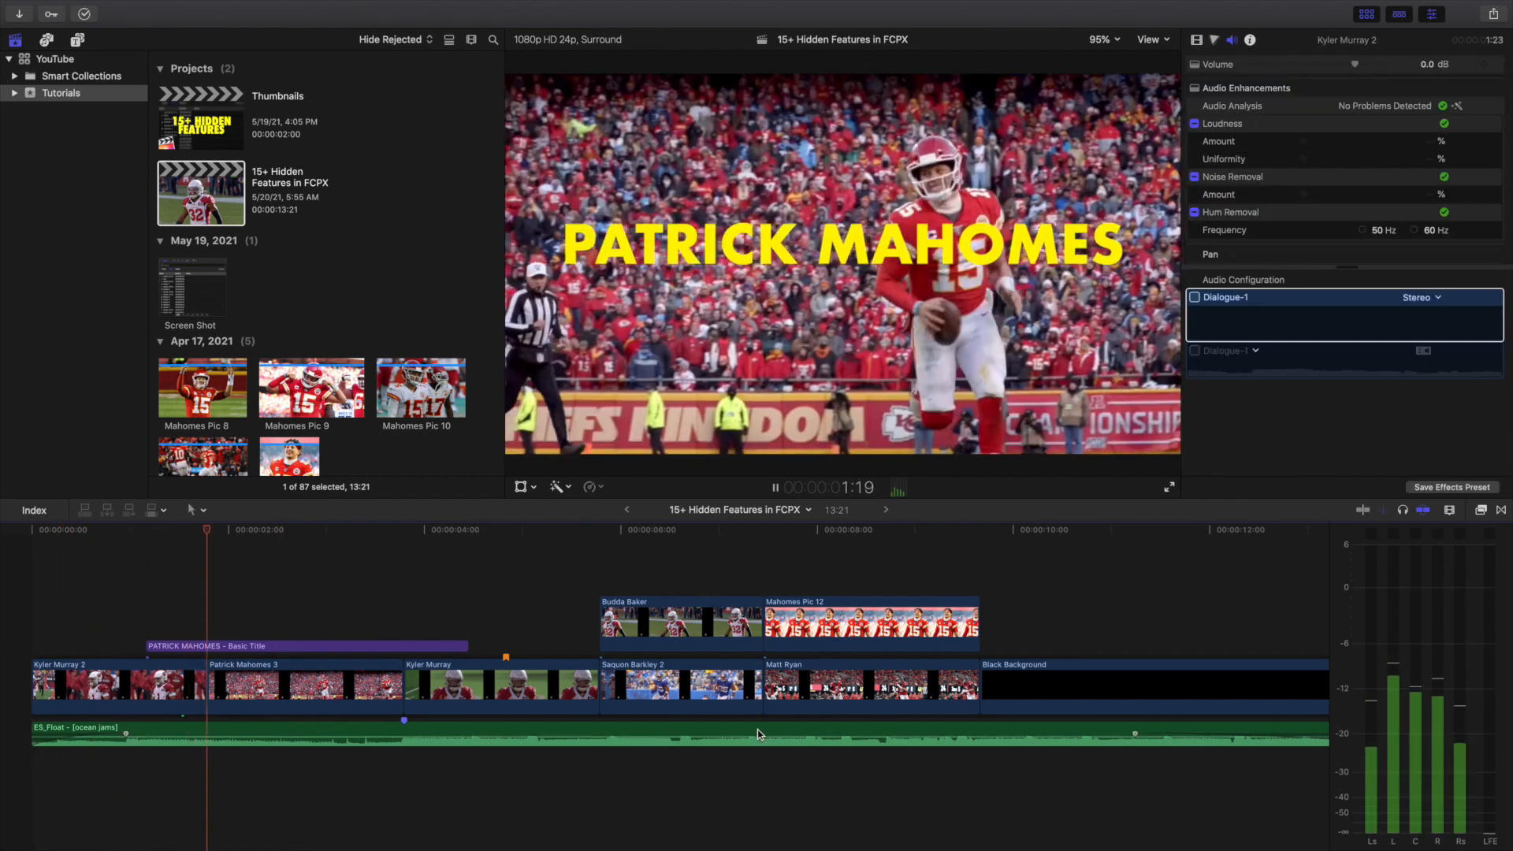
key("space")
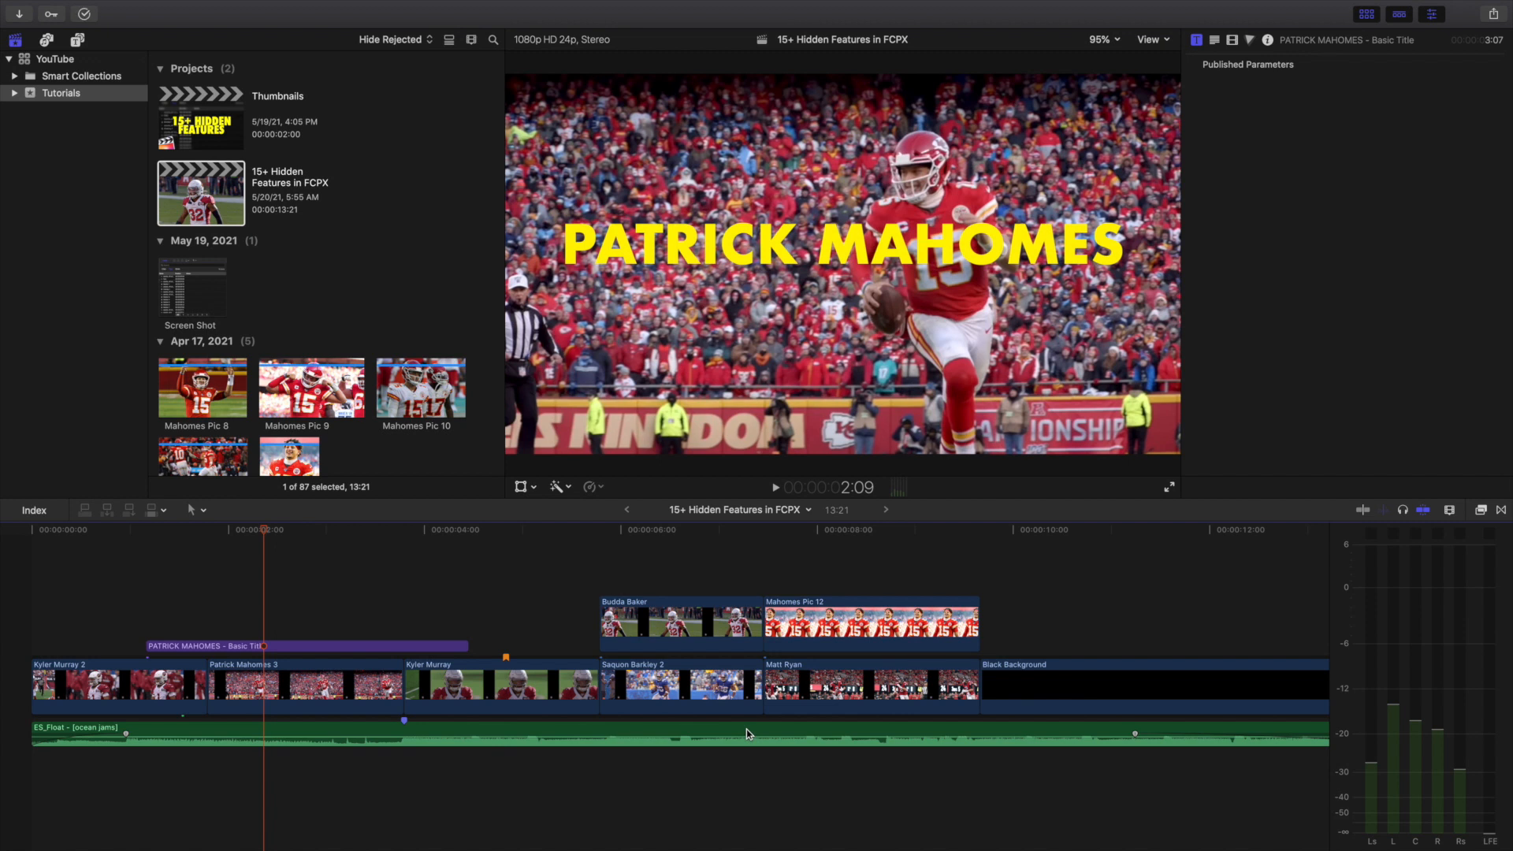
left_click(9, 652)
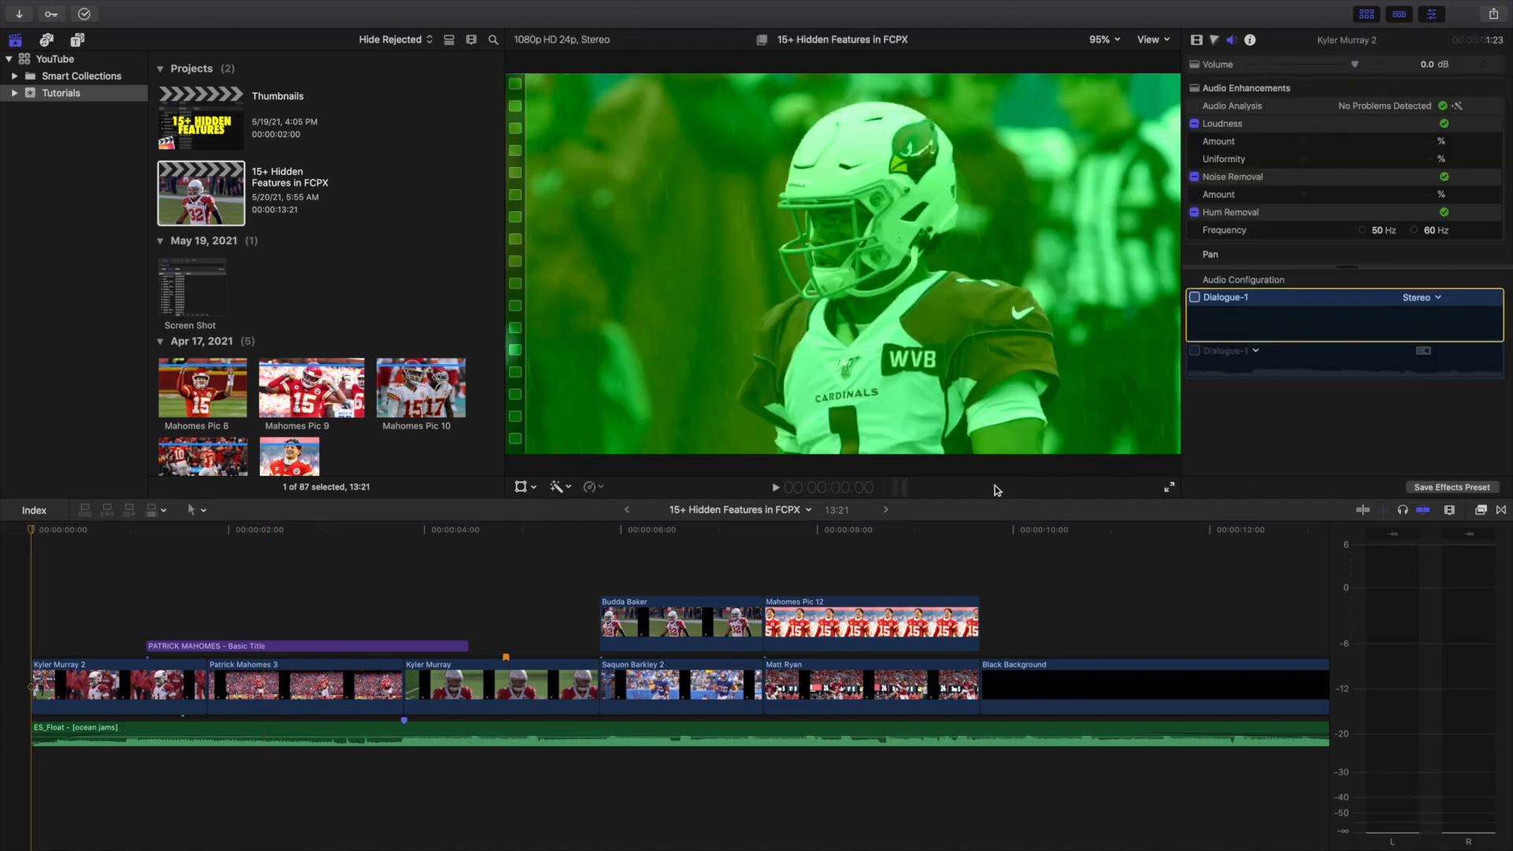
left_click(898, 487)
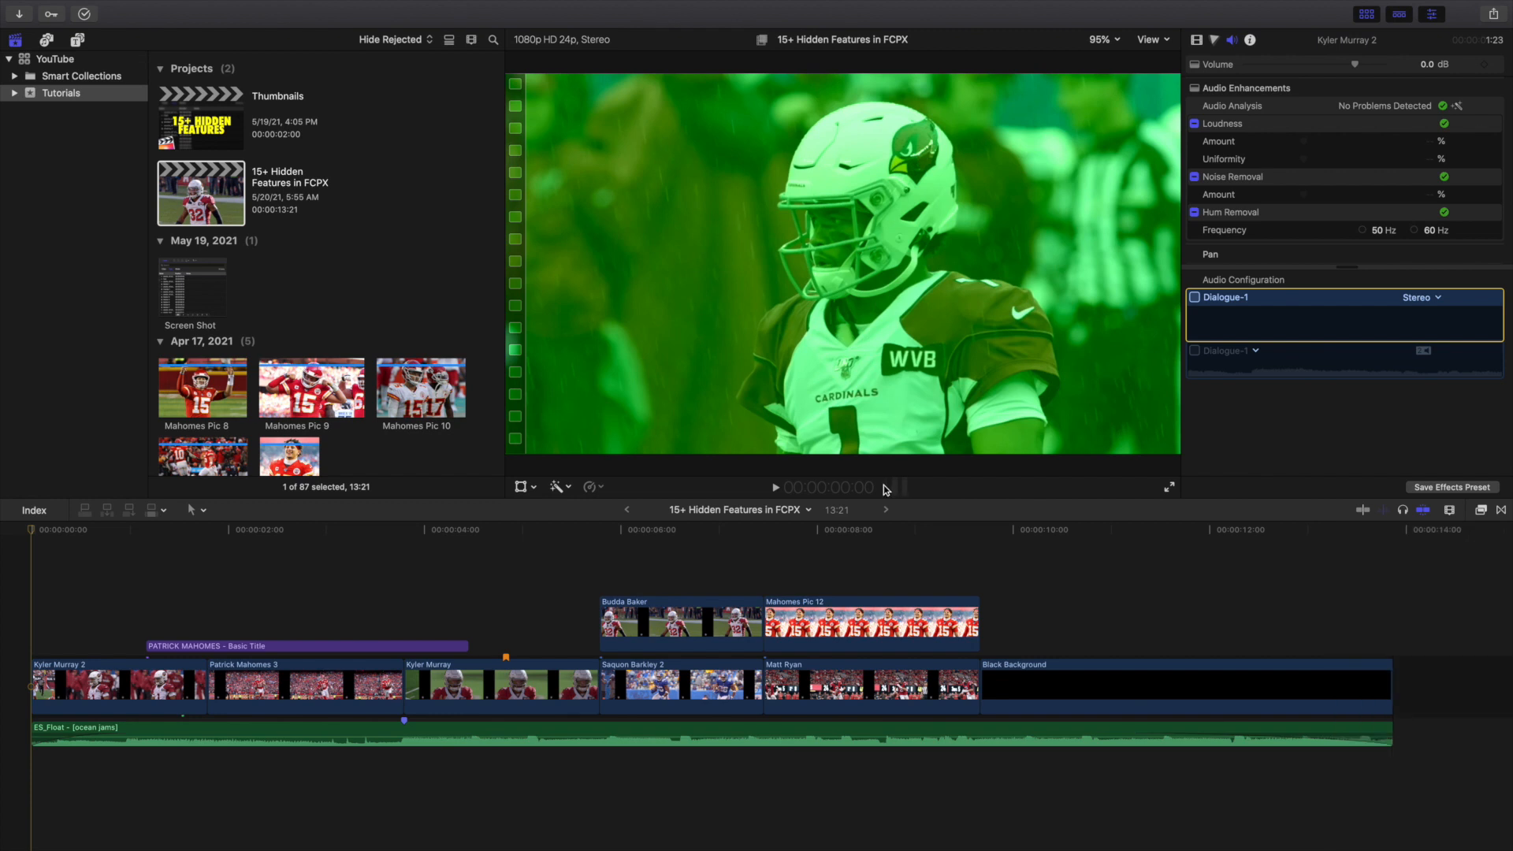
- Lift the Saquon Barkley 2 clip from the storyline and move it earlier, above the Kyler Murray clip
left_click(670, 552)
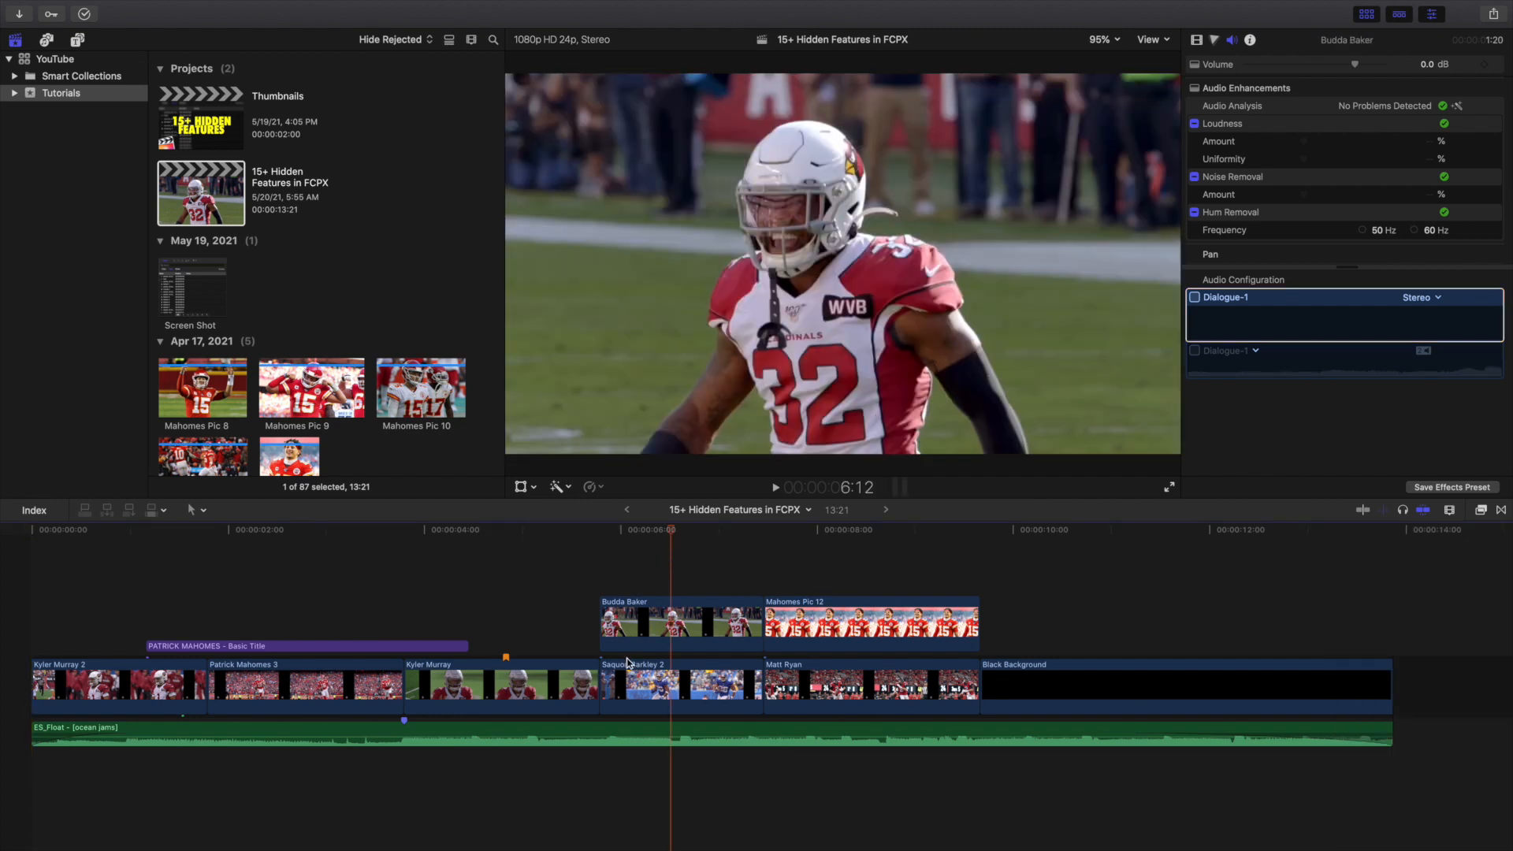
left_click_drag(642, 673, 505, 661)
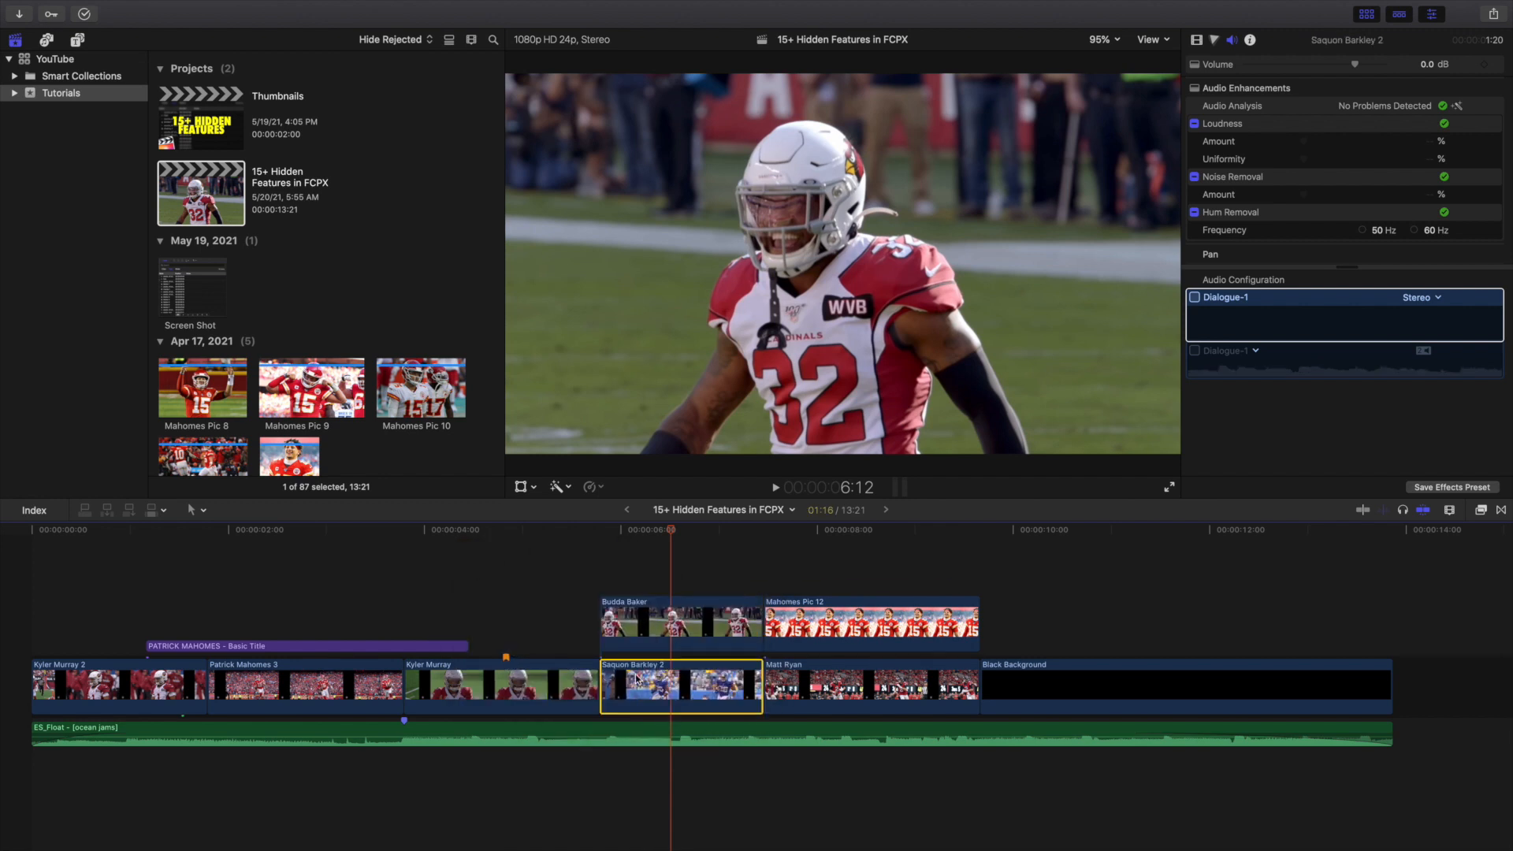
scroll(552, 676, "right", 5)
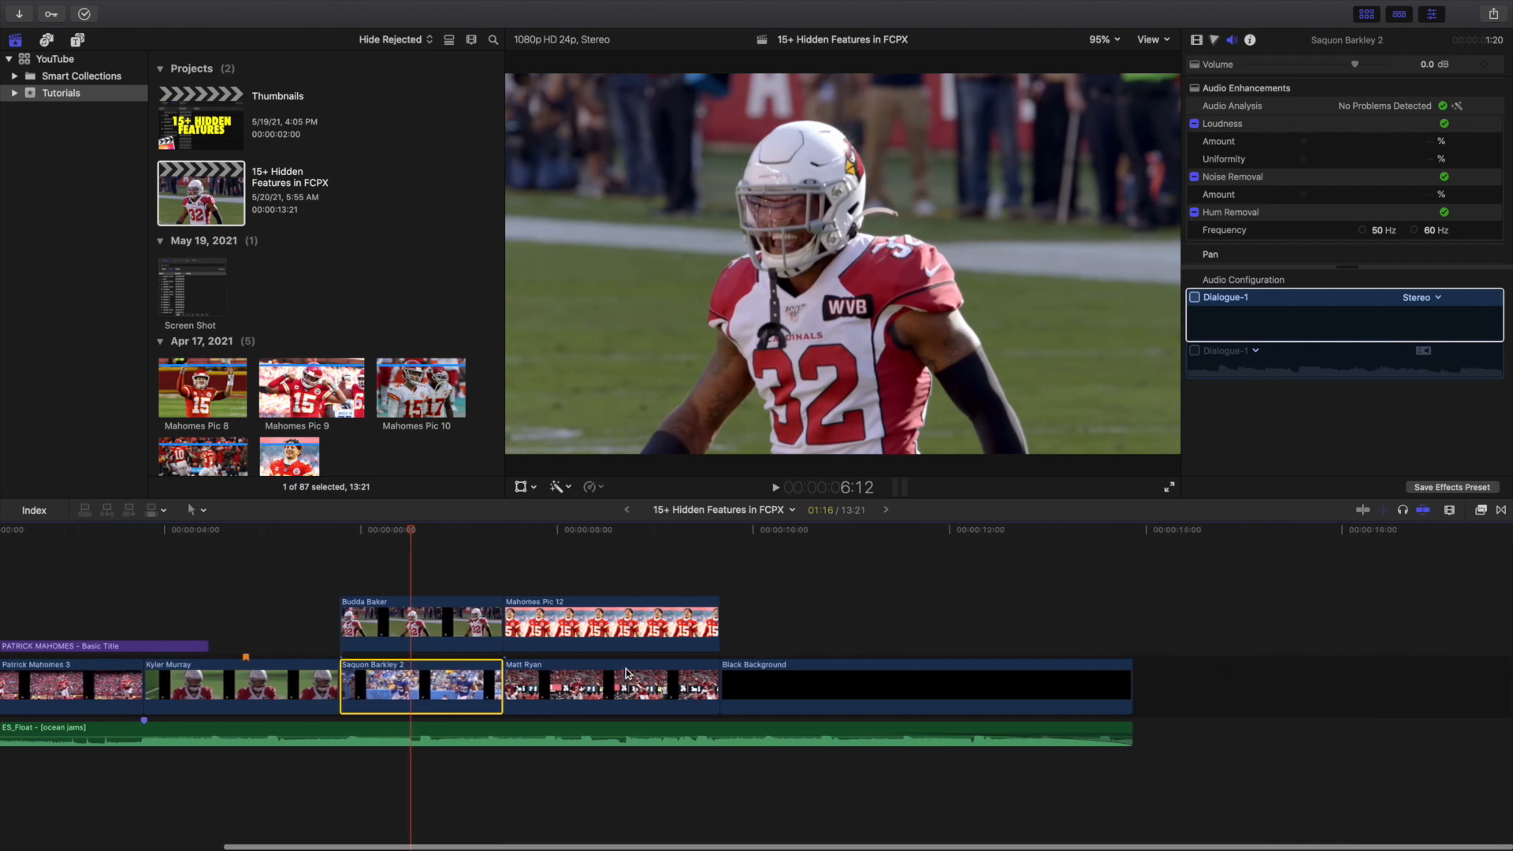
right_click(446, 679)
left_click(463, 792)
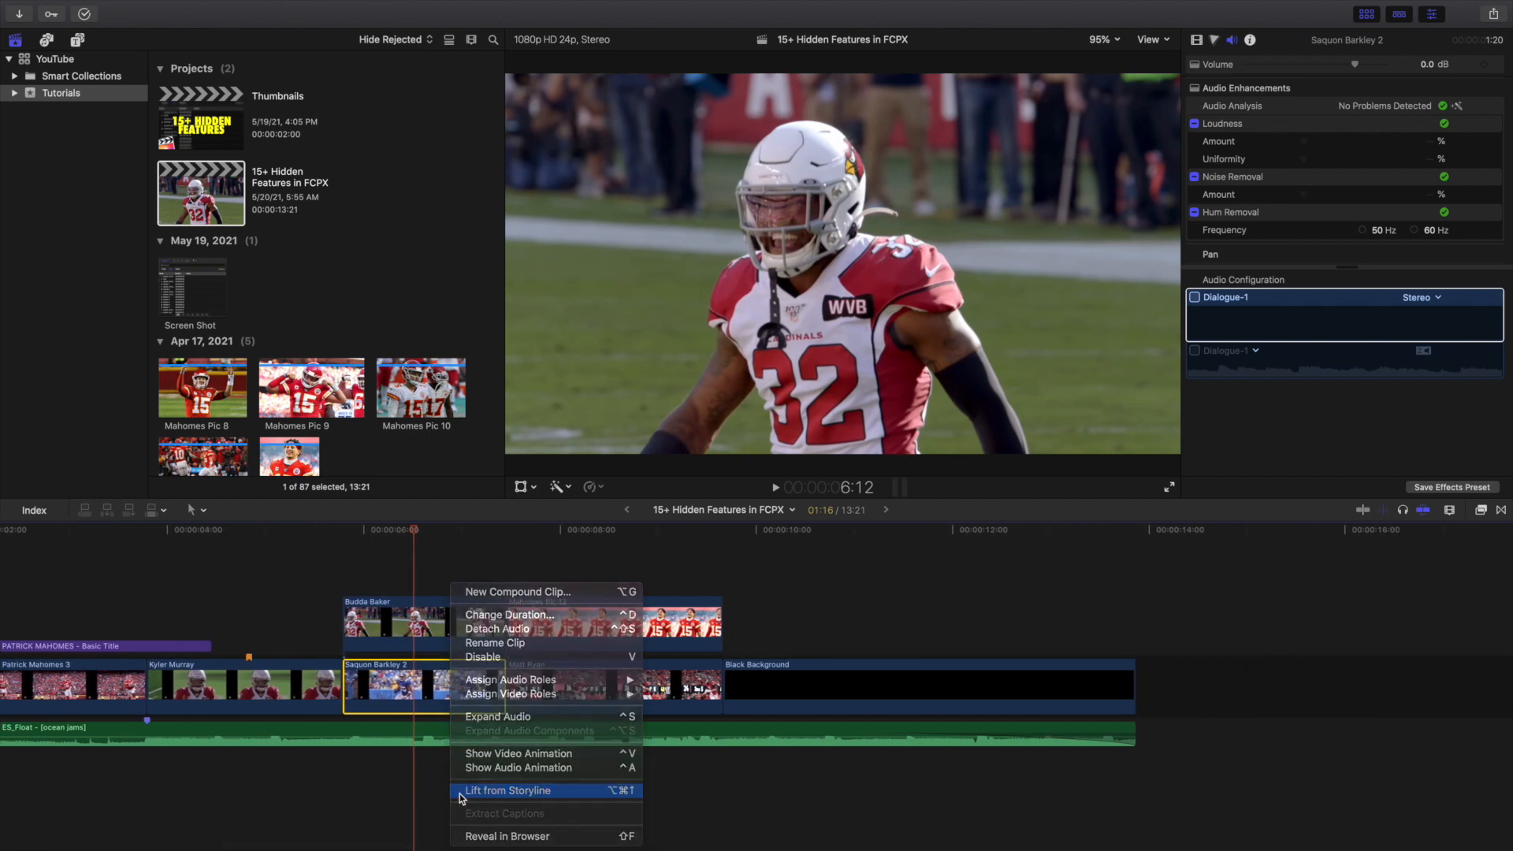
left_click_drag(391, 631, 177, 567)
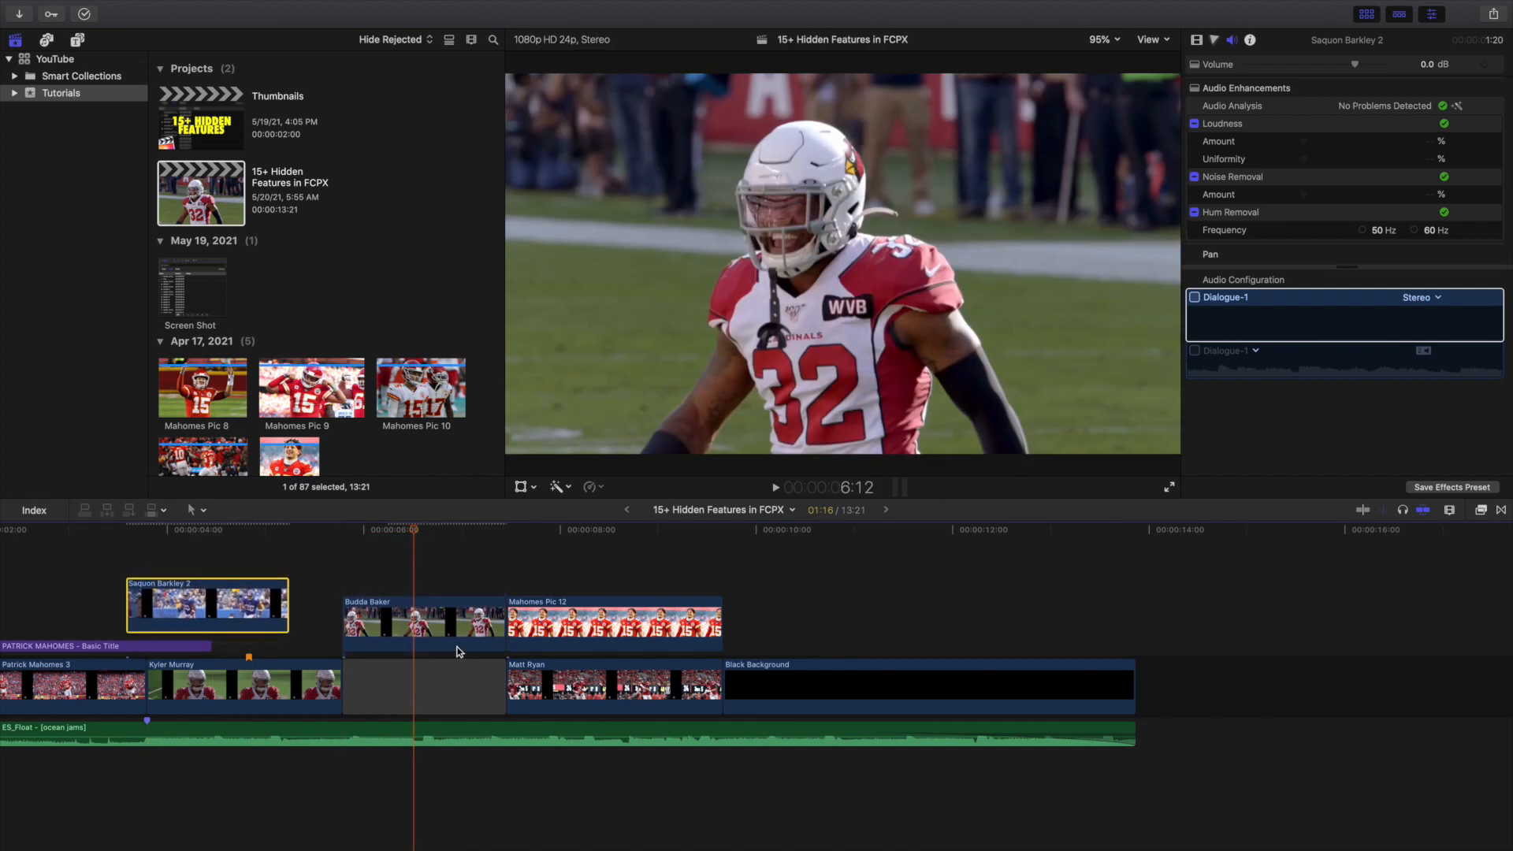
- Undo the move and the lift of the Saquon Barkley 2 clip
key("super+z")
key("super+z")
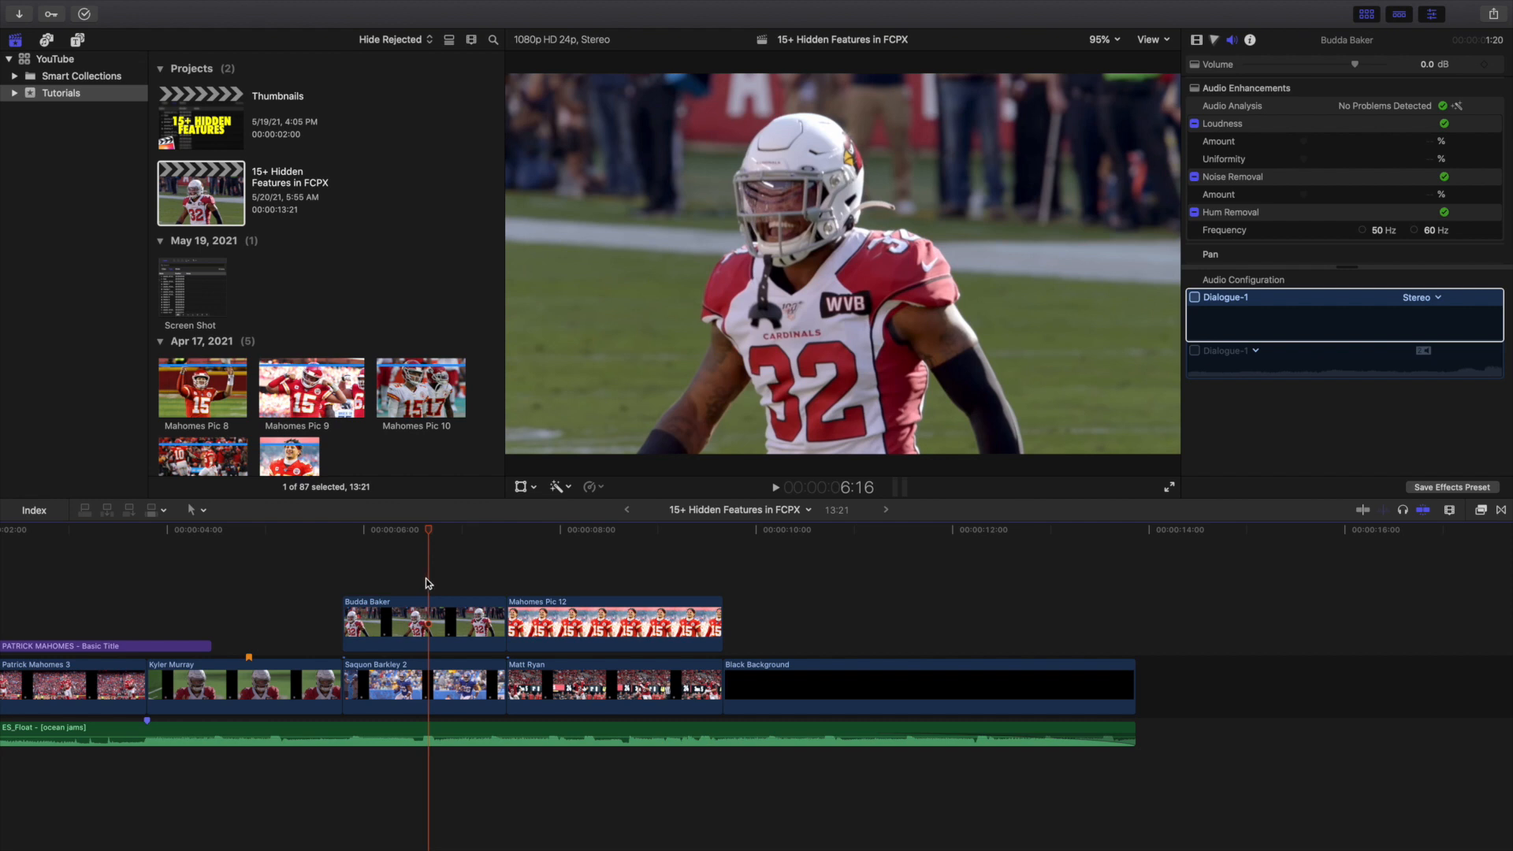
- Delete the Saquon Barkley 2 clip from the primary storyline
left_click(425, 681)
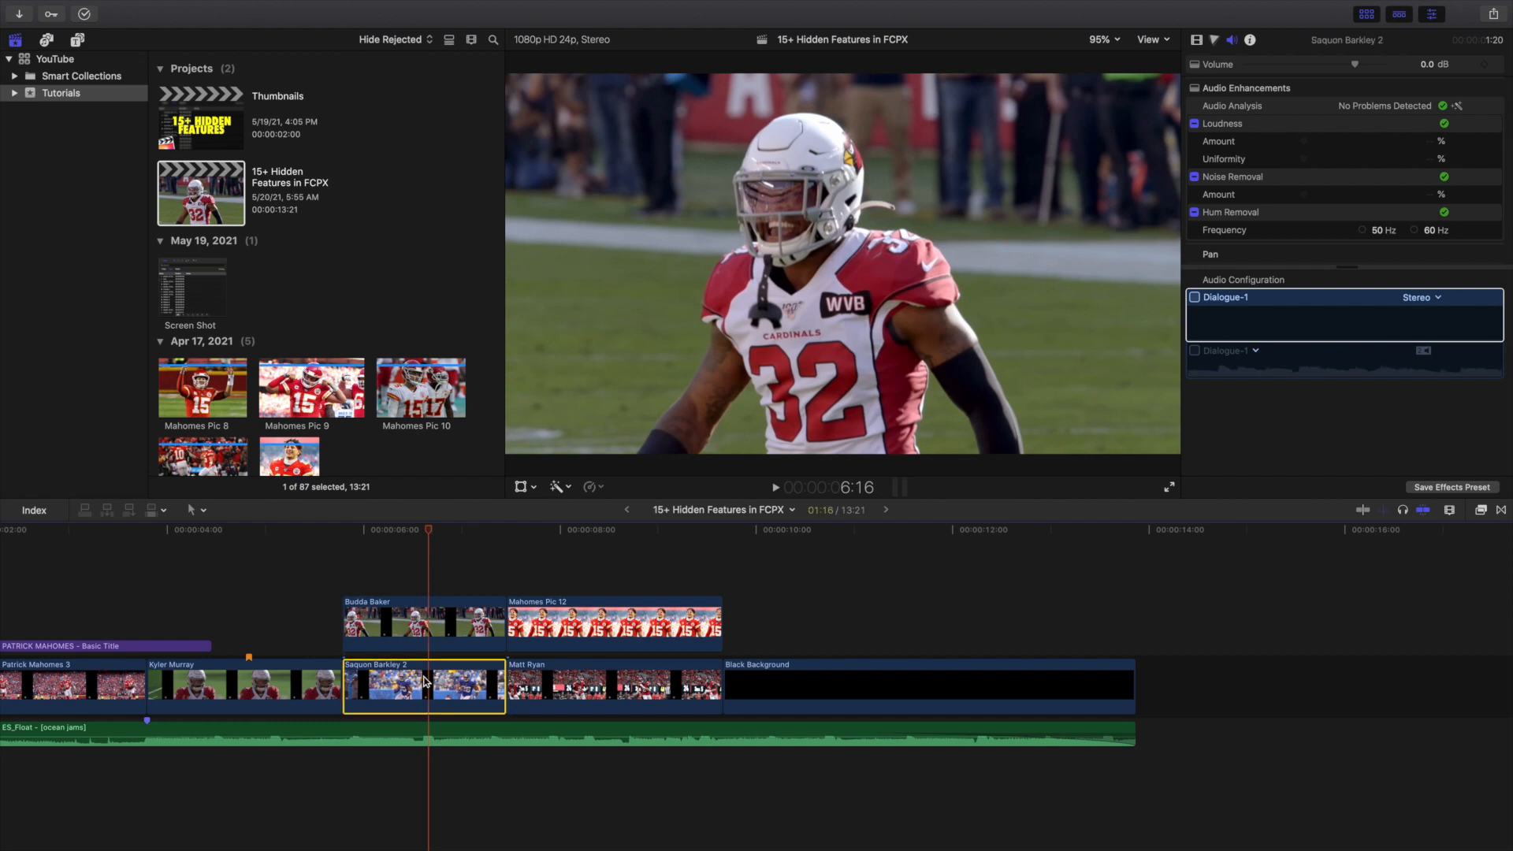
key("Delete")
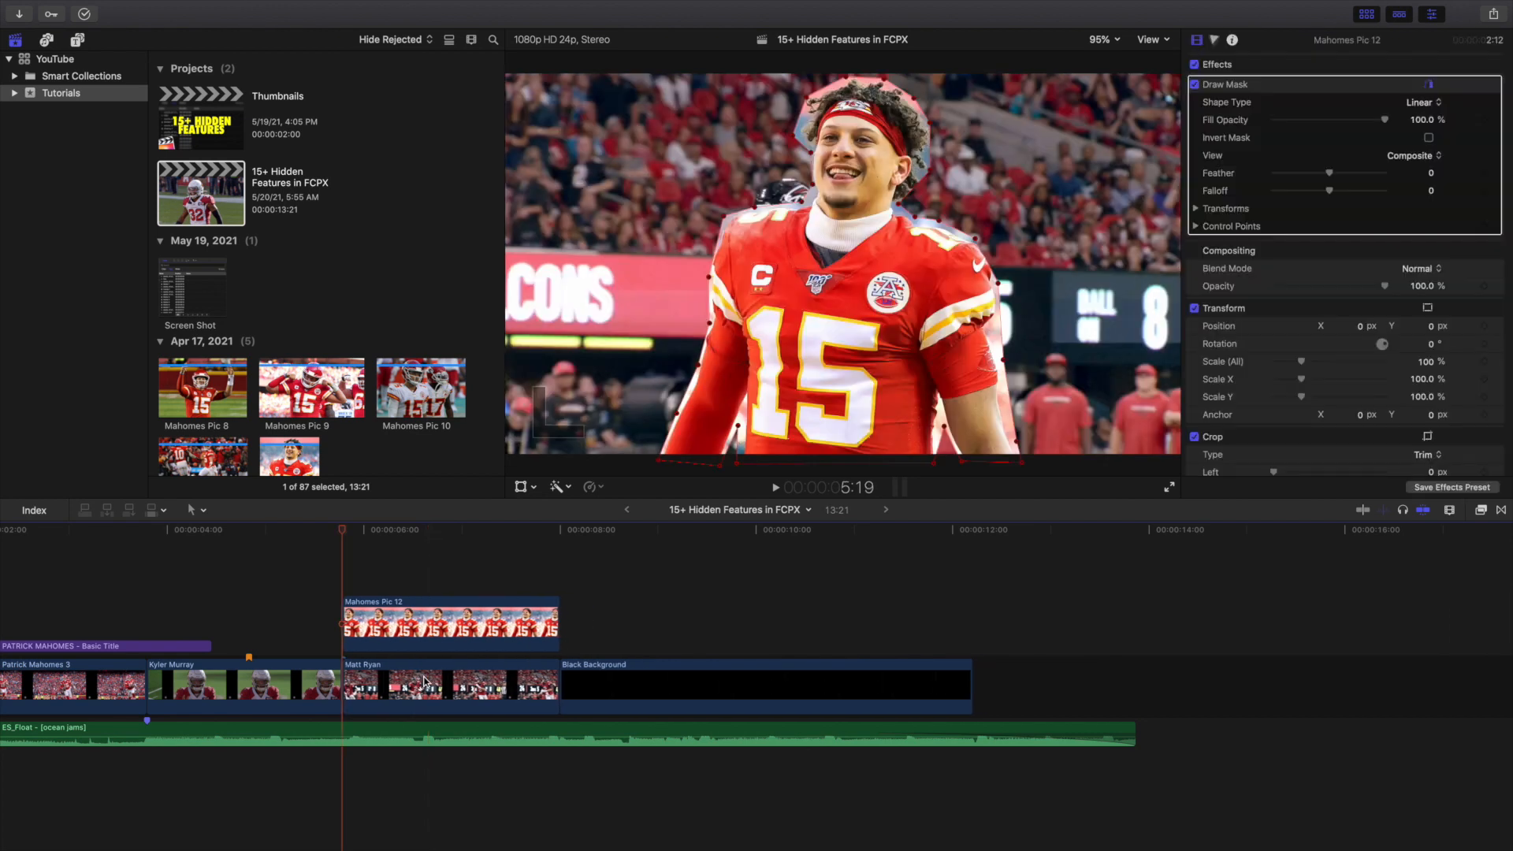
- Undo the last deletion, and twice try replacing the Saquon Barkley 2 clip with a gap, undoing each replacement
key("super+z")
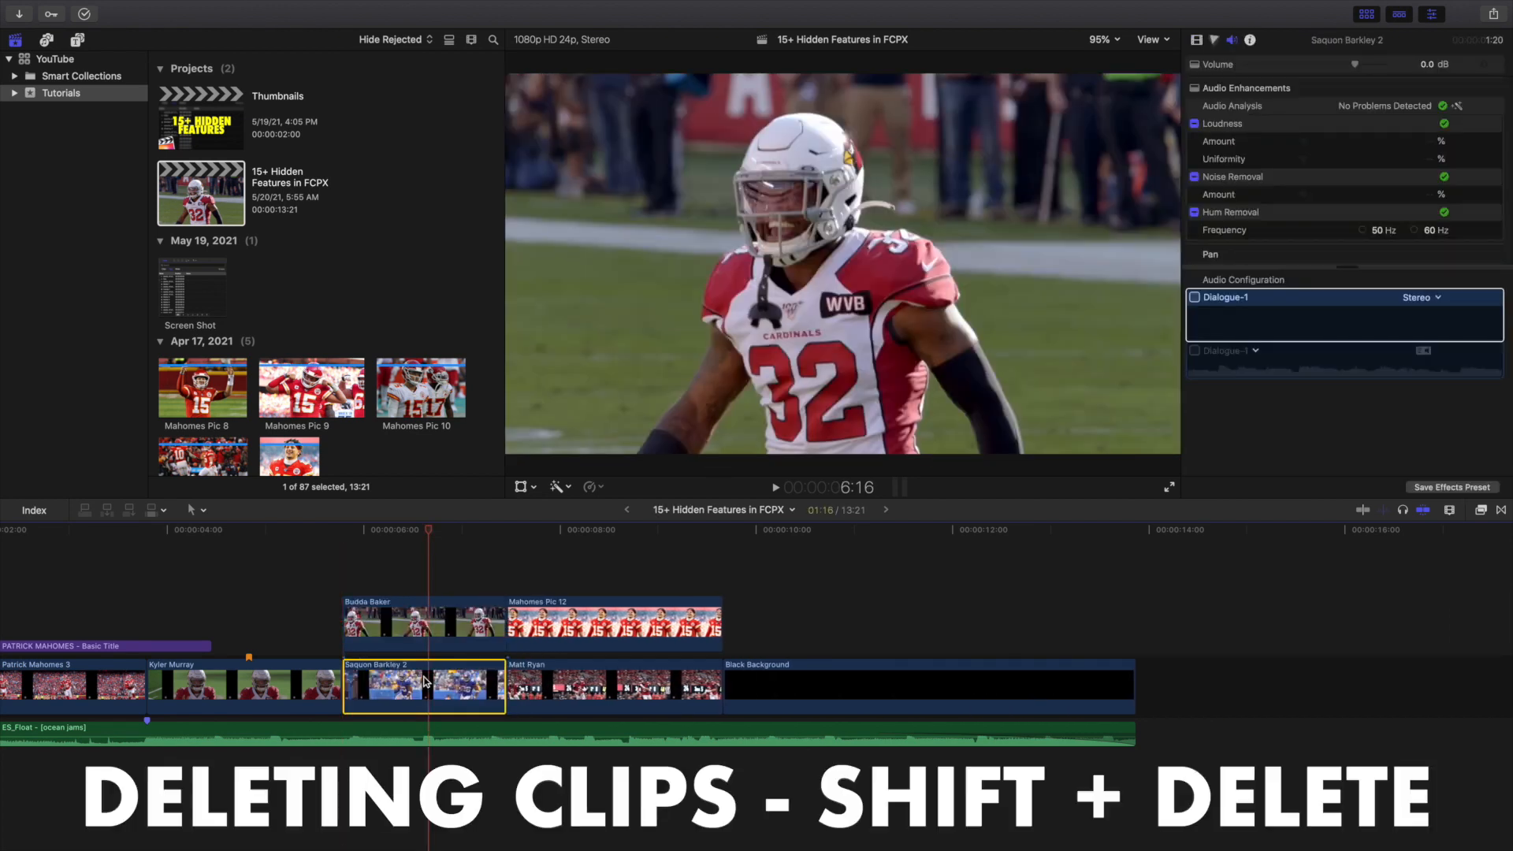
key("shift+Delete")
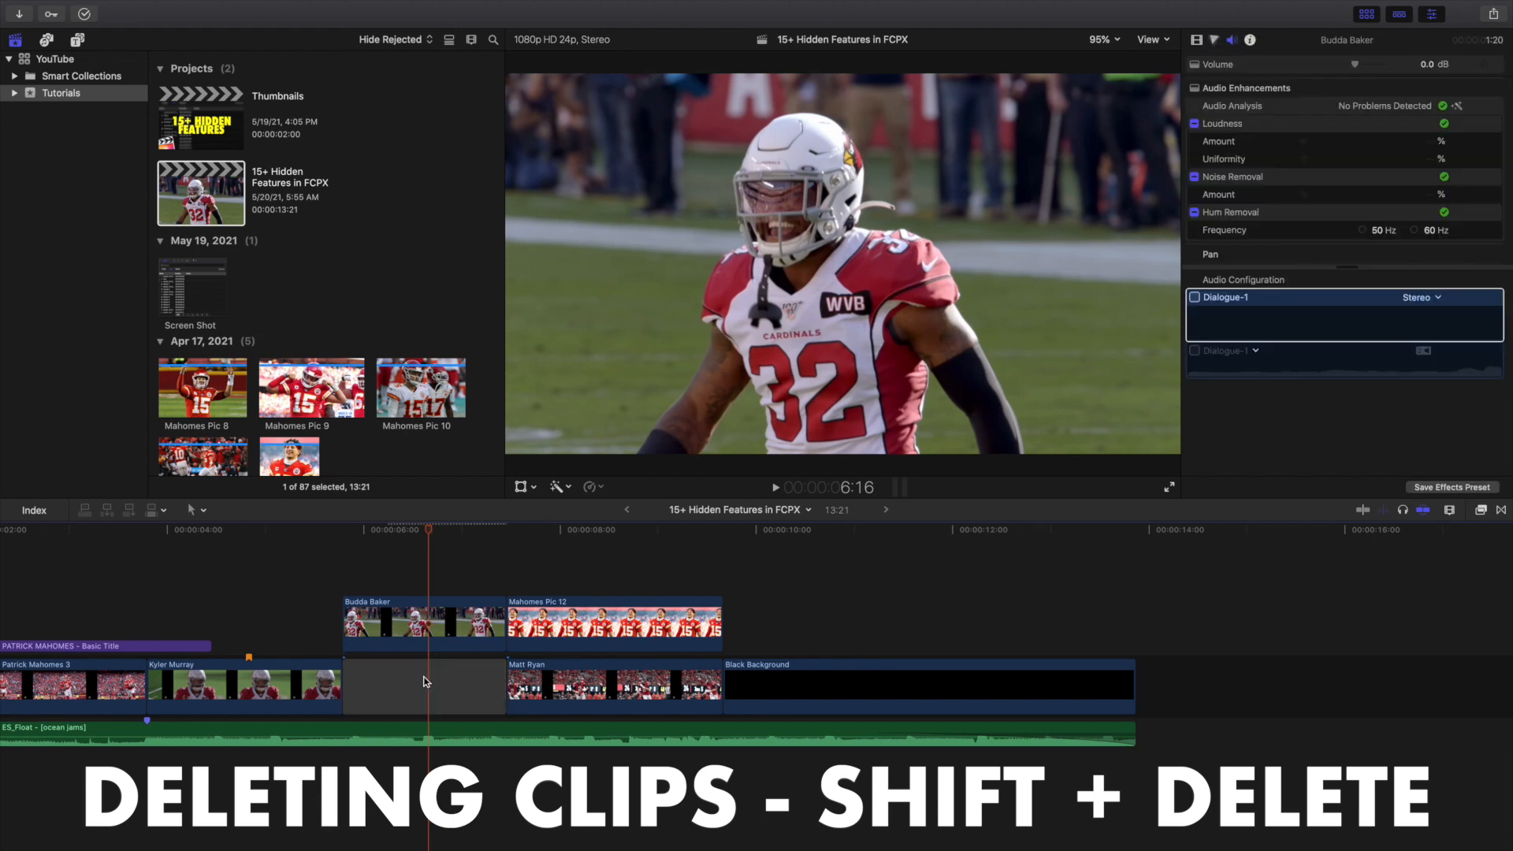
key("super+z")
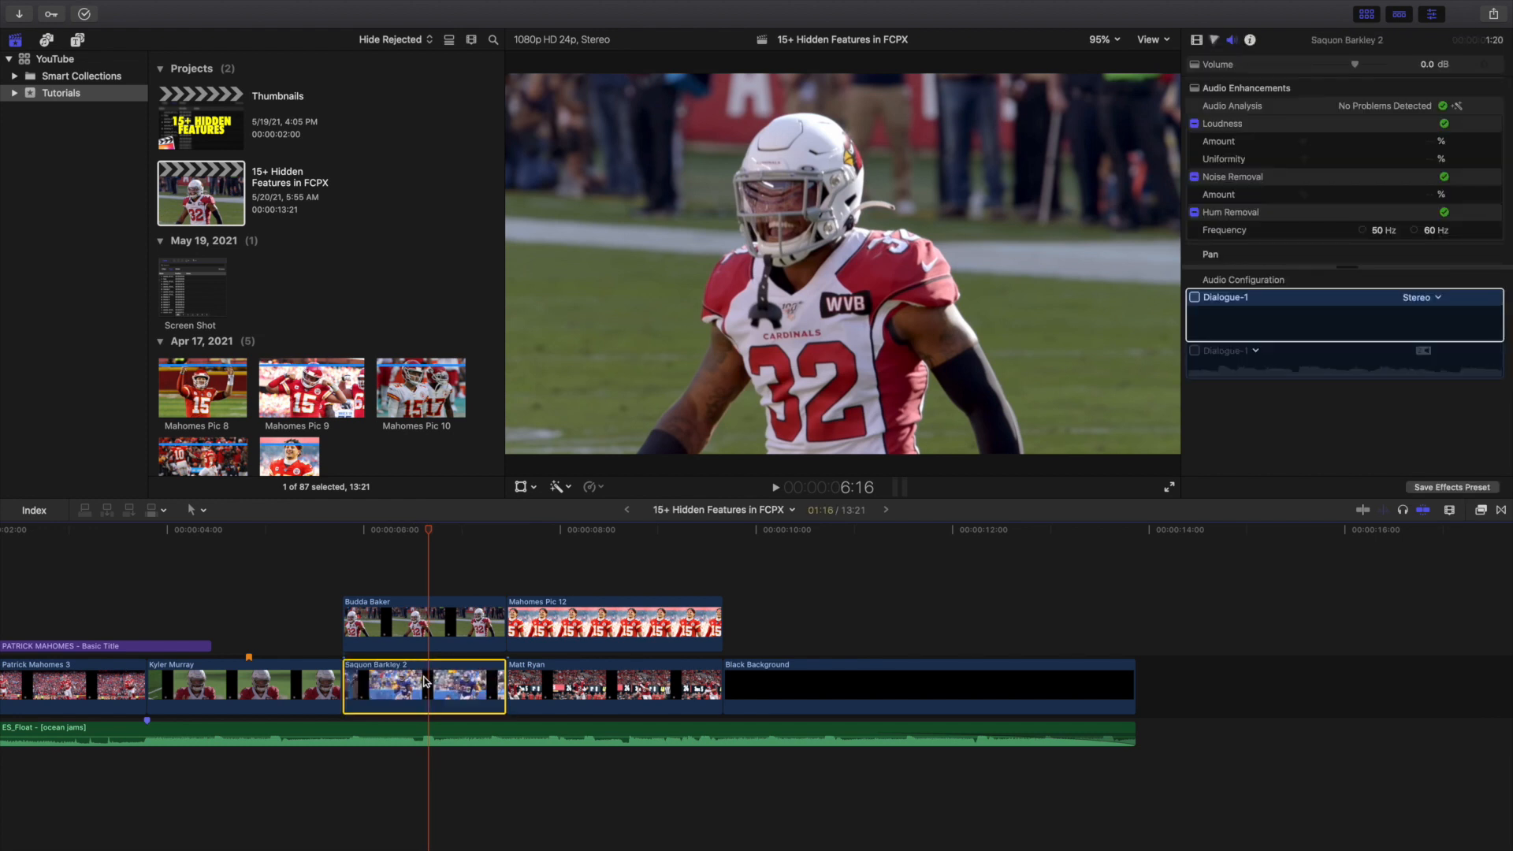
key("shift+Delete")
key("super+z")
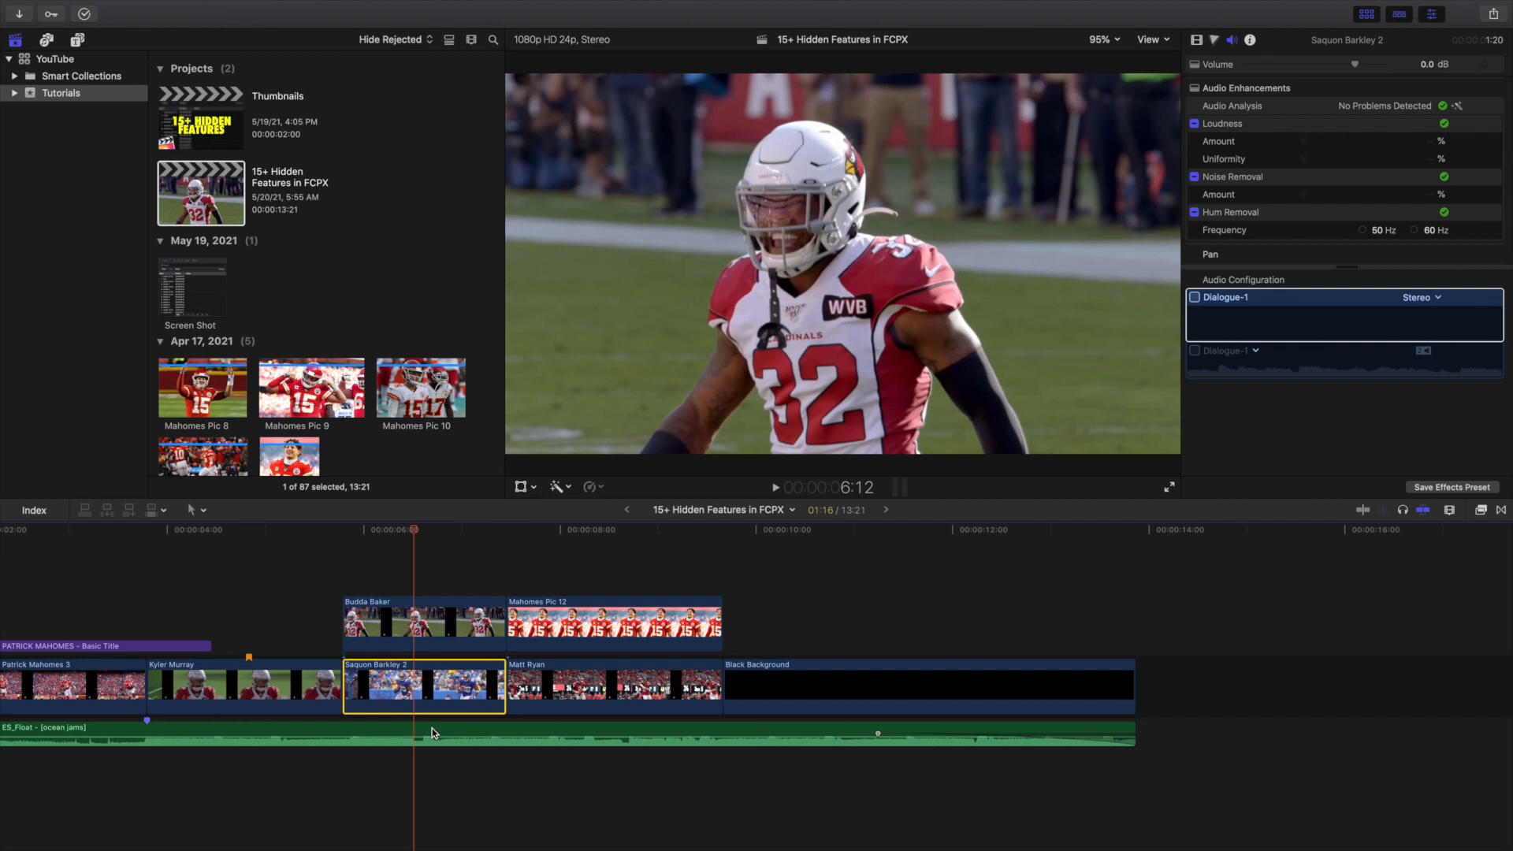
- Replace the Matt Ryan clip with a gap, undo the replacement, and deselect the clip
left_click(592, 675)
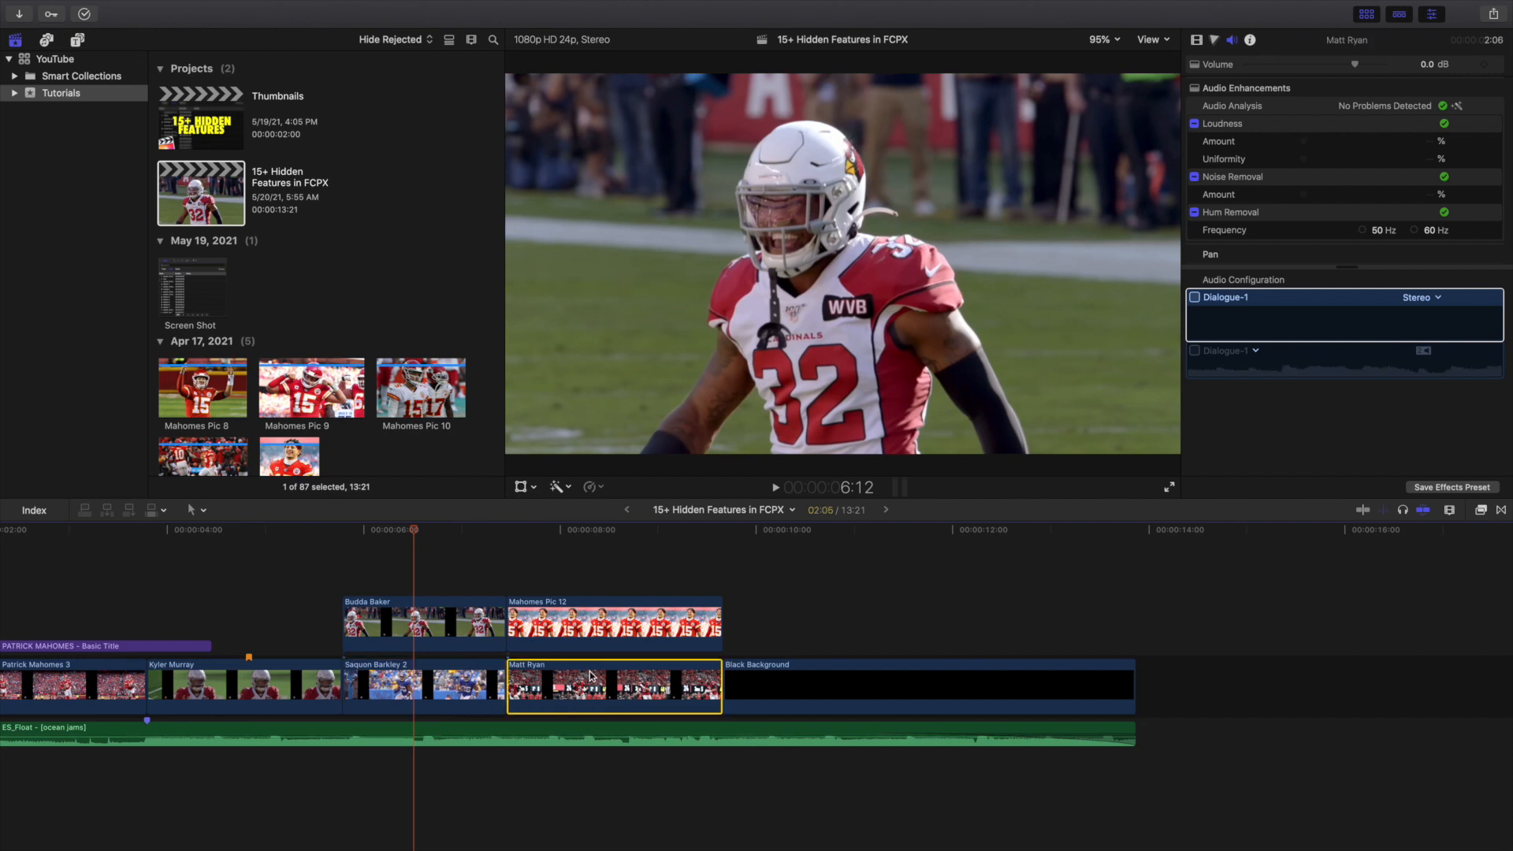
key("shift+Delete")
key("super+z")
left_click(419, 576)
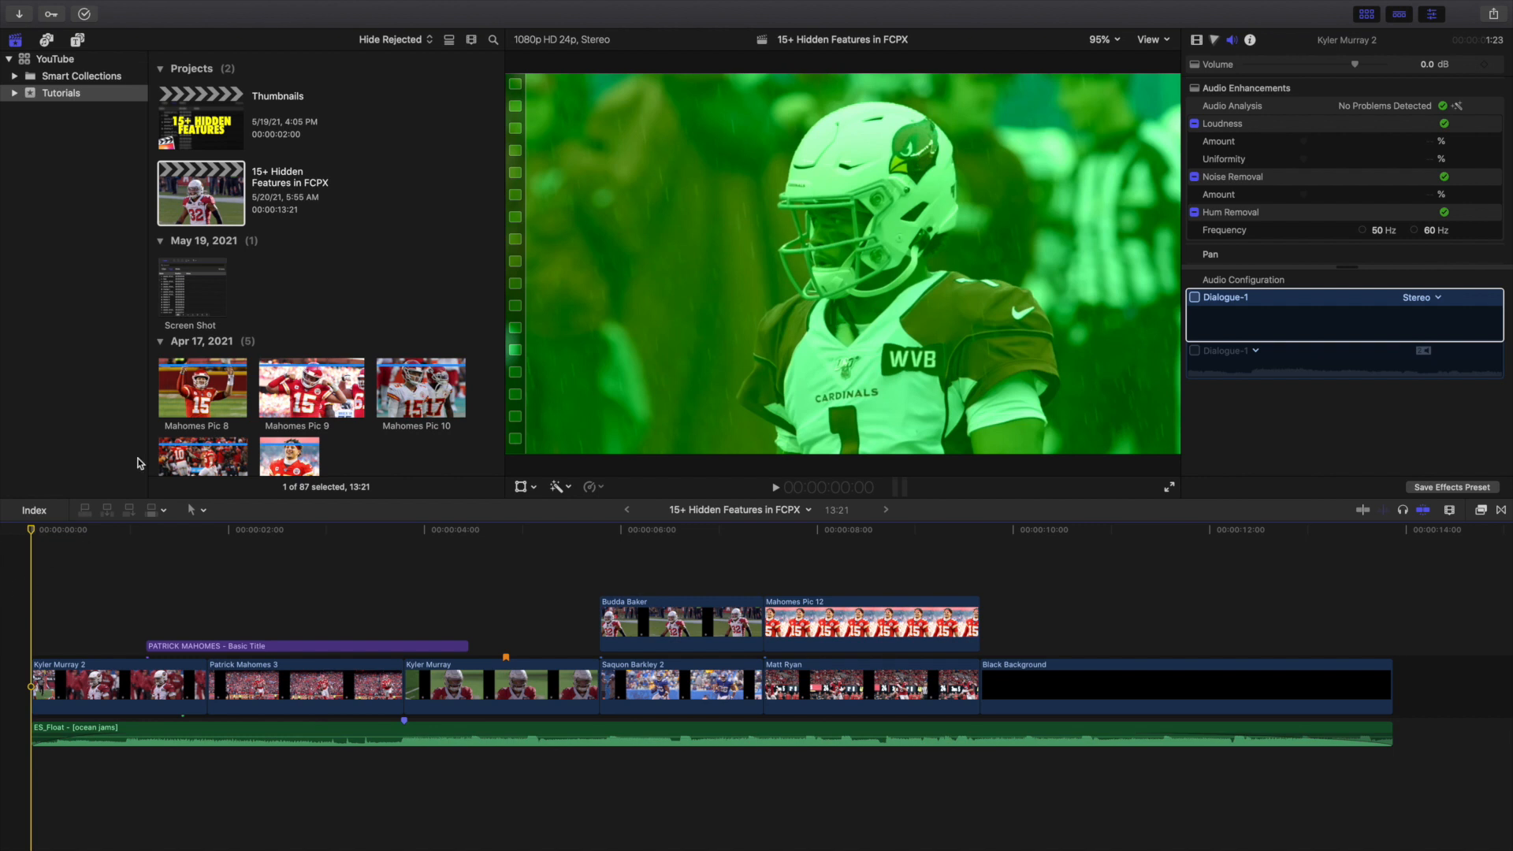
- Turn on the display of Used Media Ranges for clips in the browser
mouse_move(369, 5)
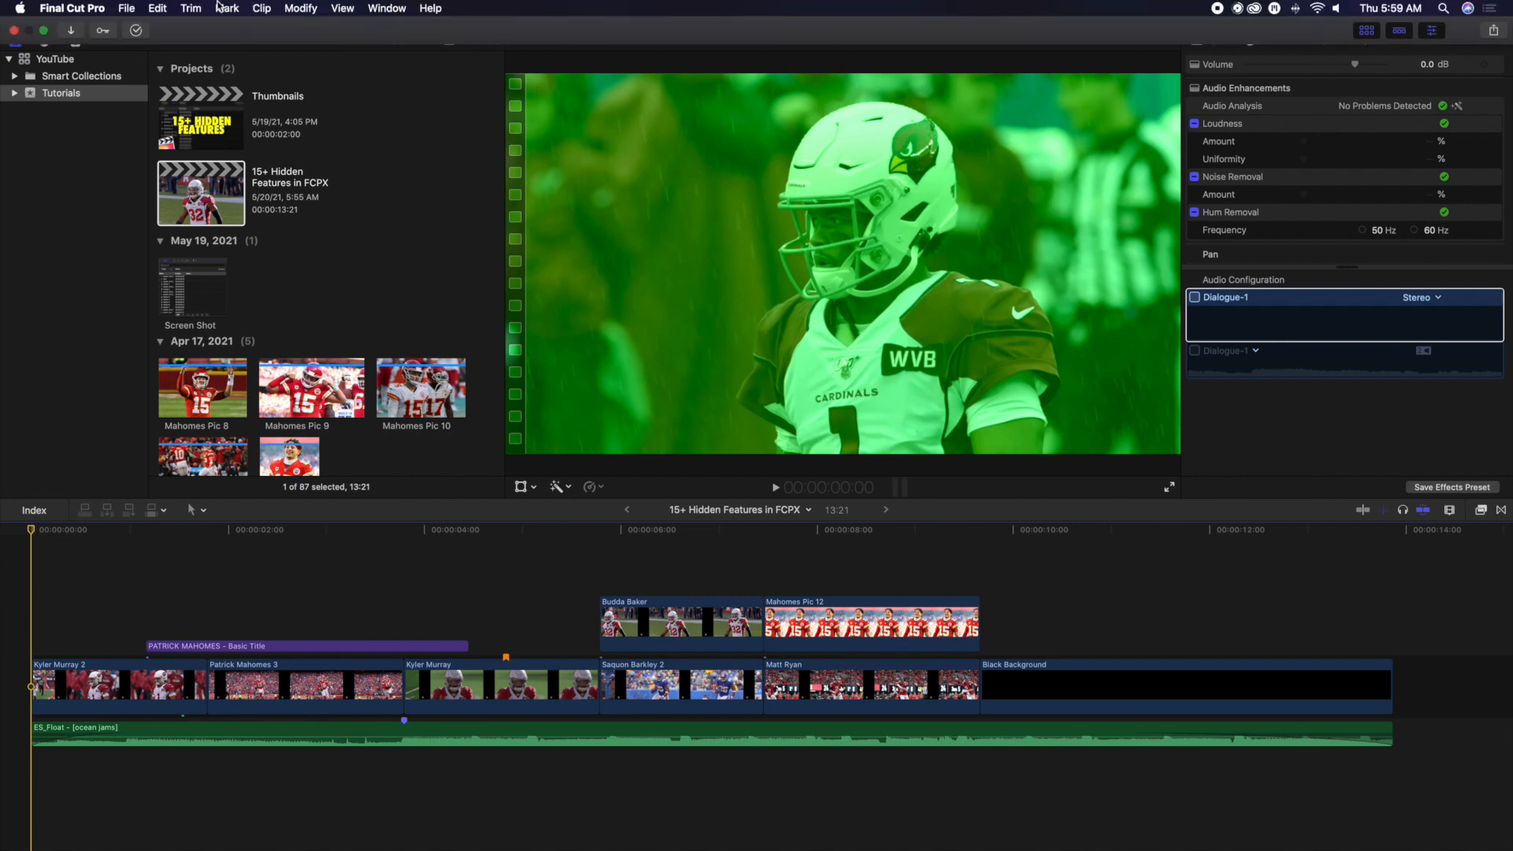
left_click(340, 8)
mouse_move(347, 75)
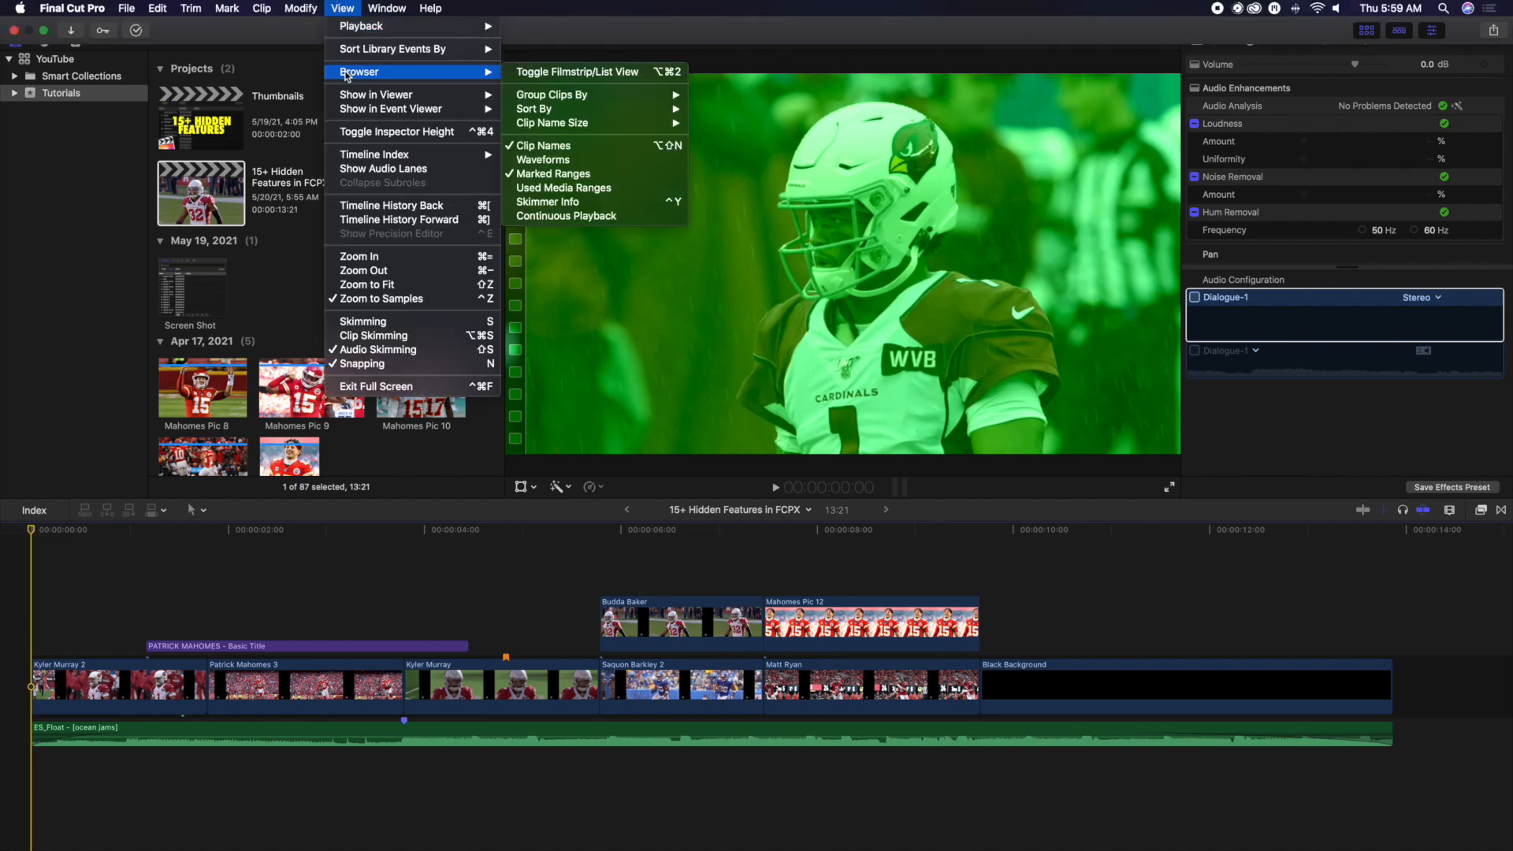
left_click(534, 191)
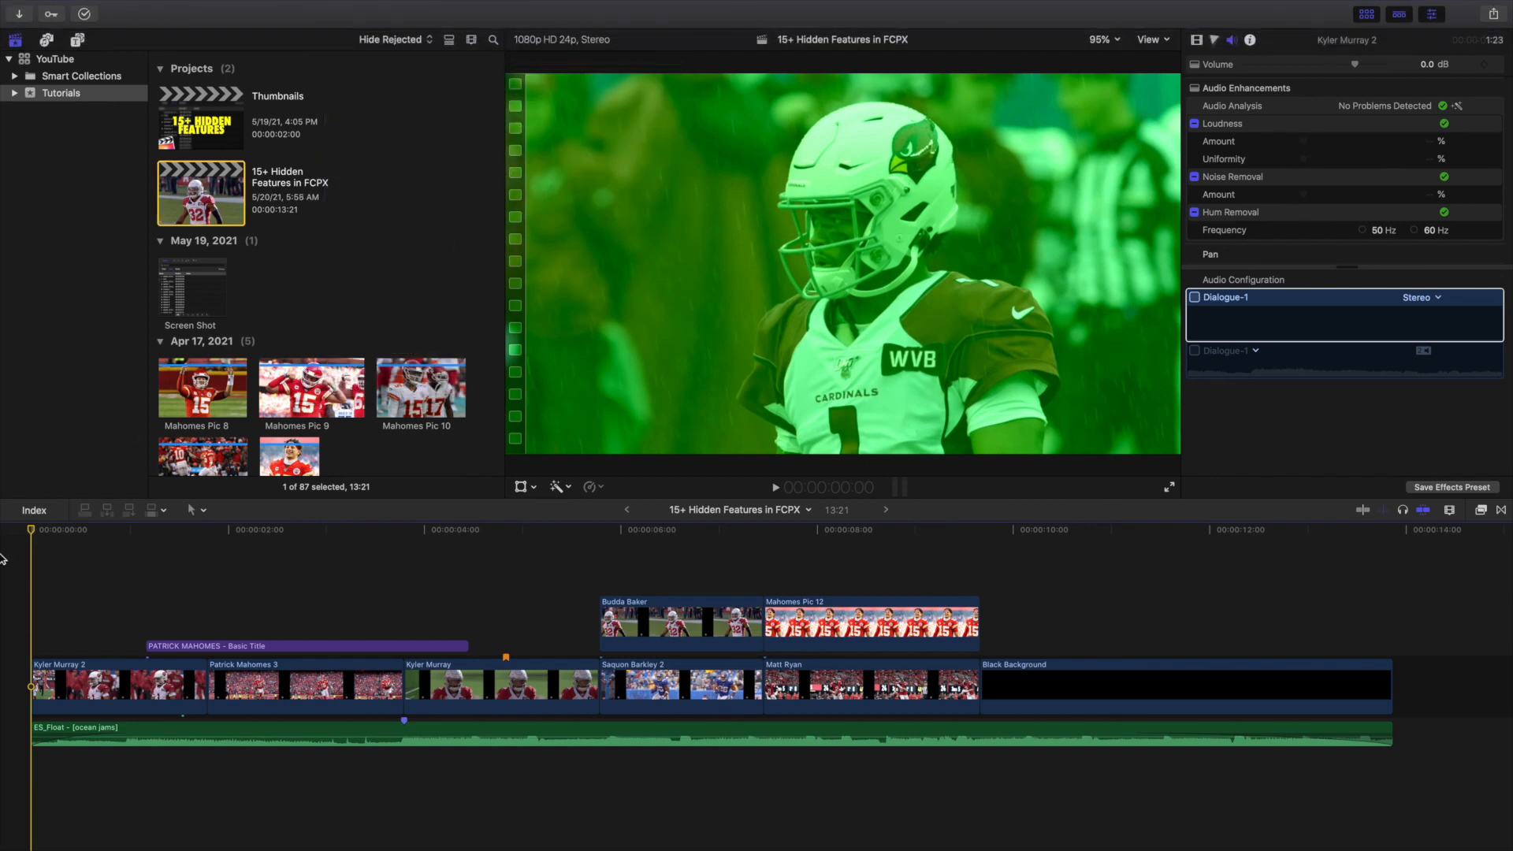
- Remove the Color Board 1 effect from the Kyler Murray 2 clip at the start of the timeline
left_click(72, 584)
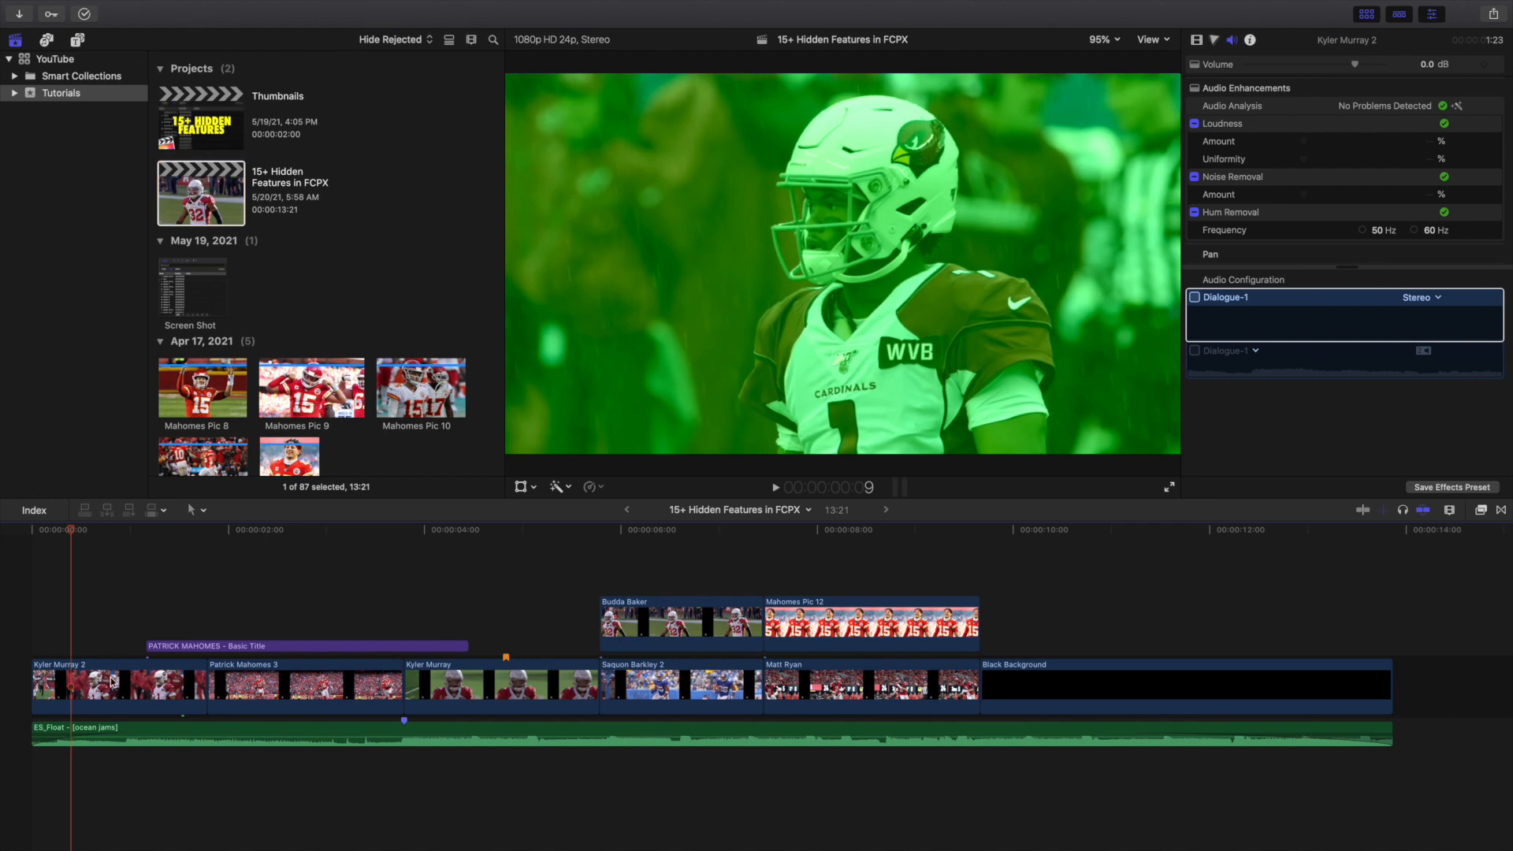
left_click(112, 682)
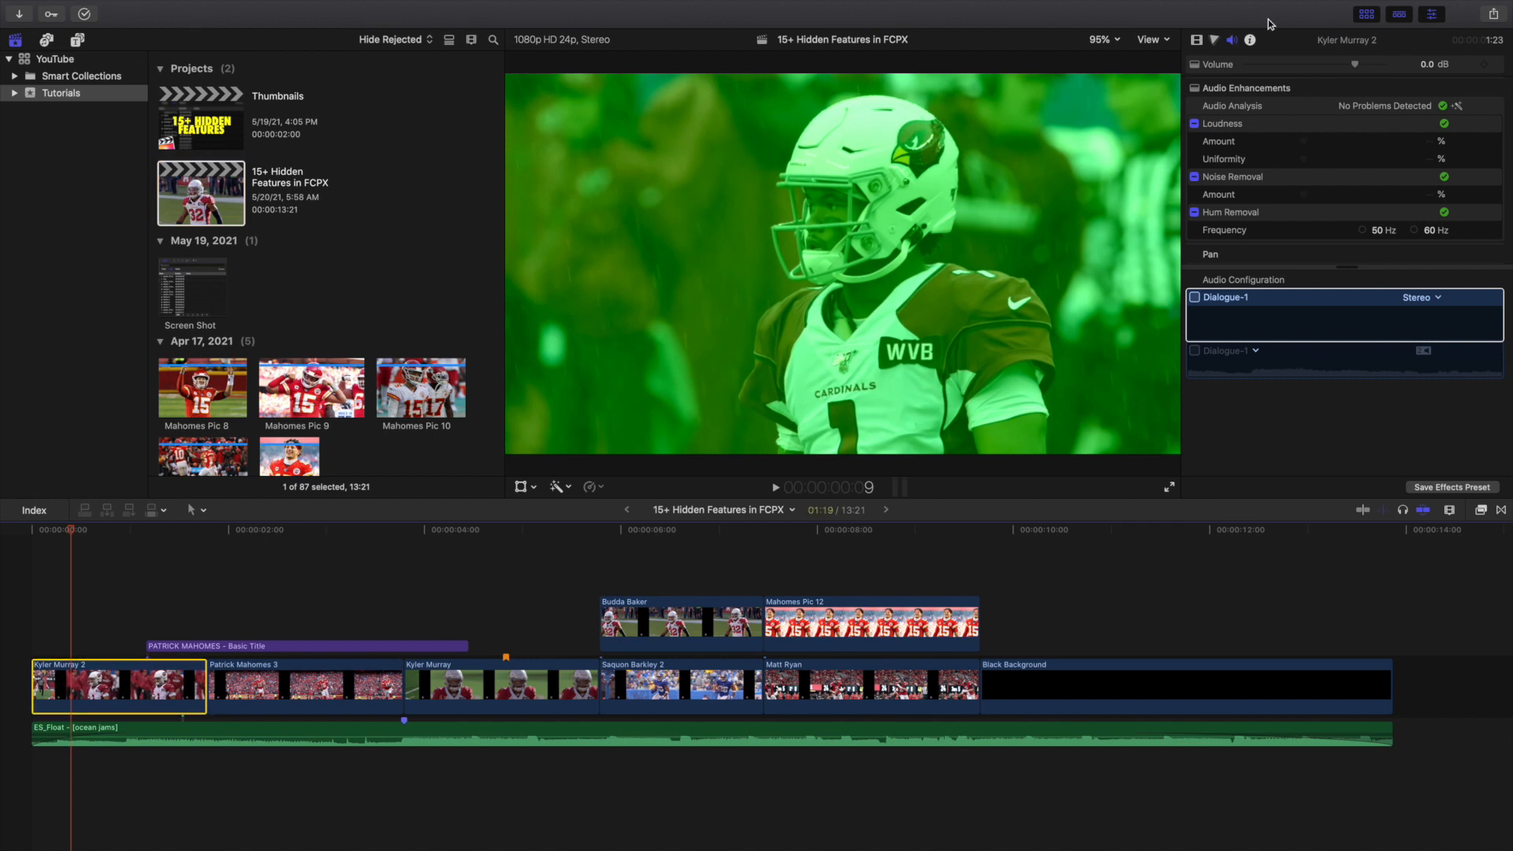
left_click(1196, 41)
left_click(1243, 90)
key("Delete")
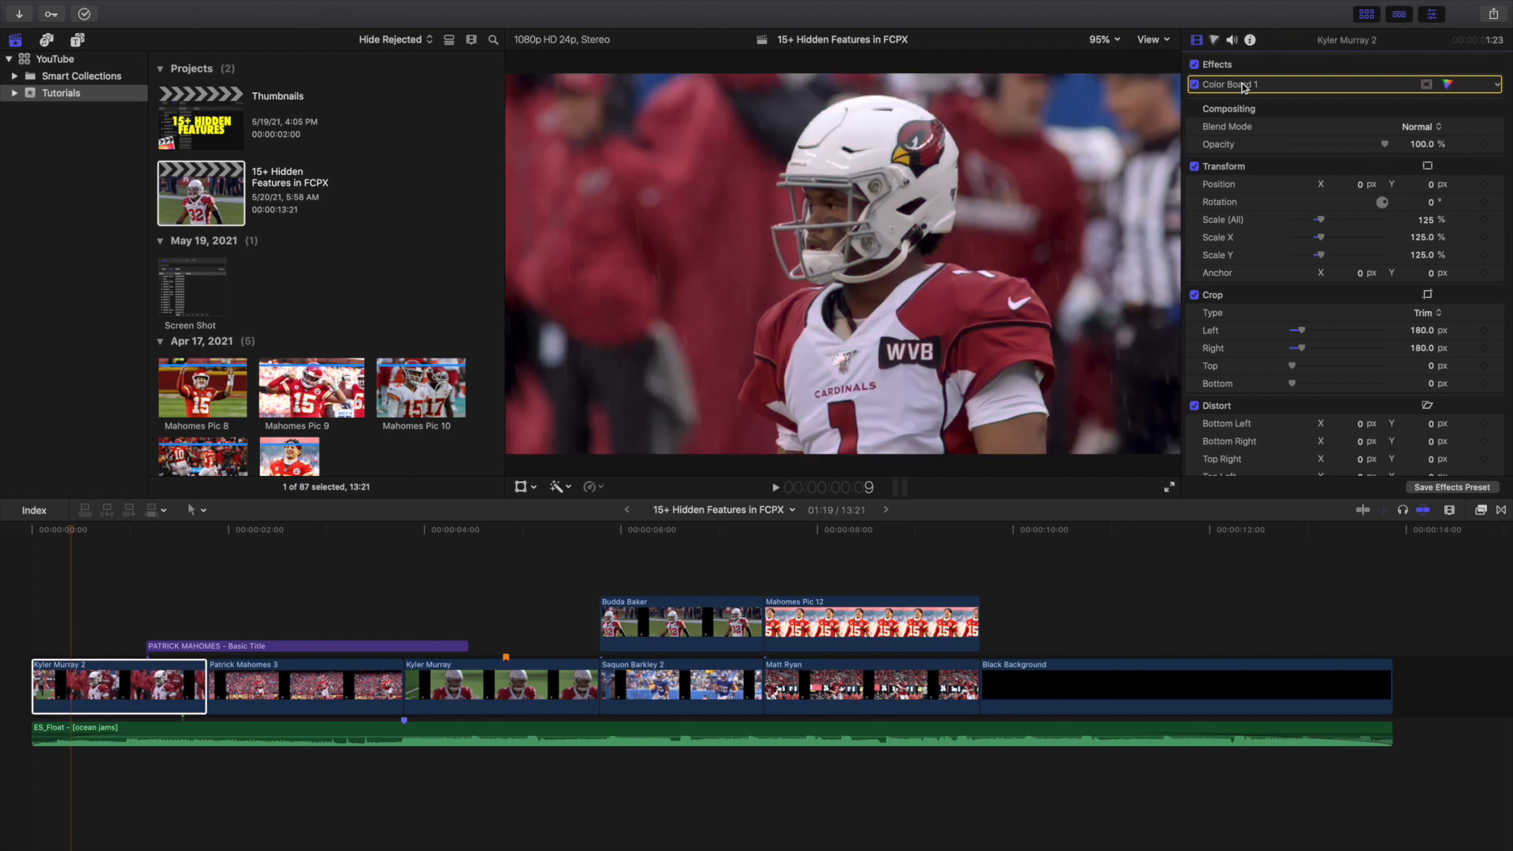
left_click(57, 605)
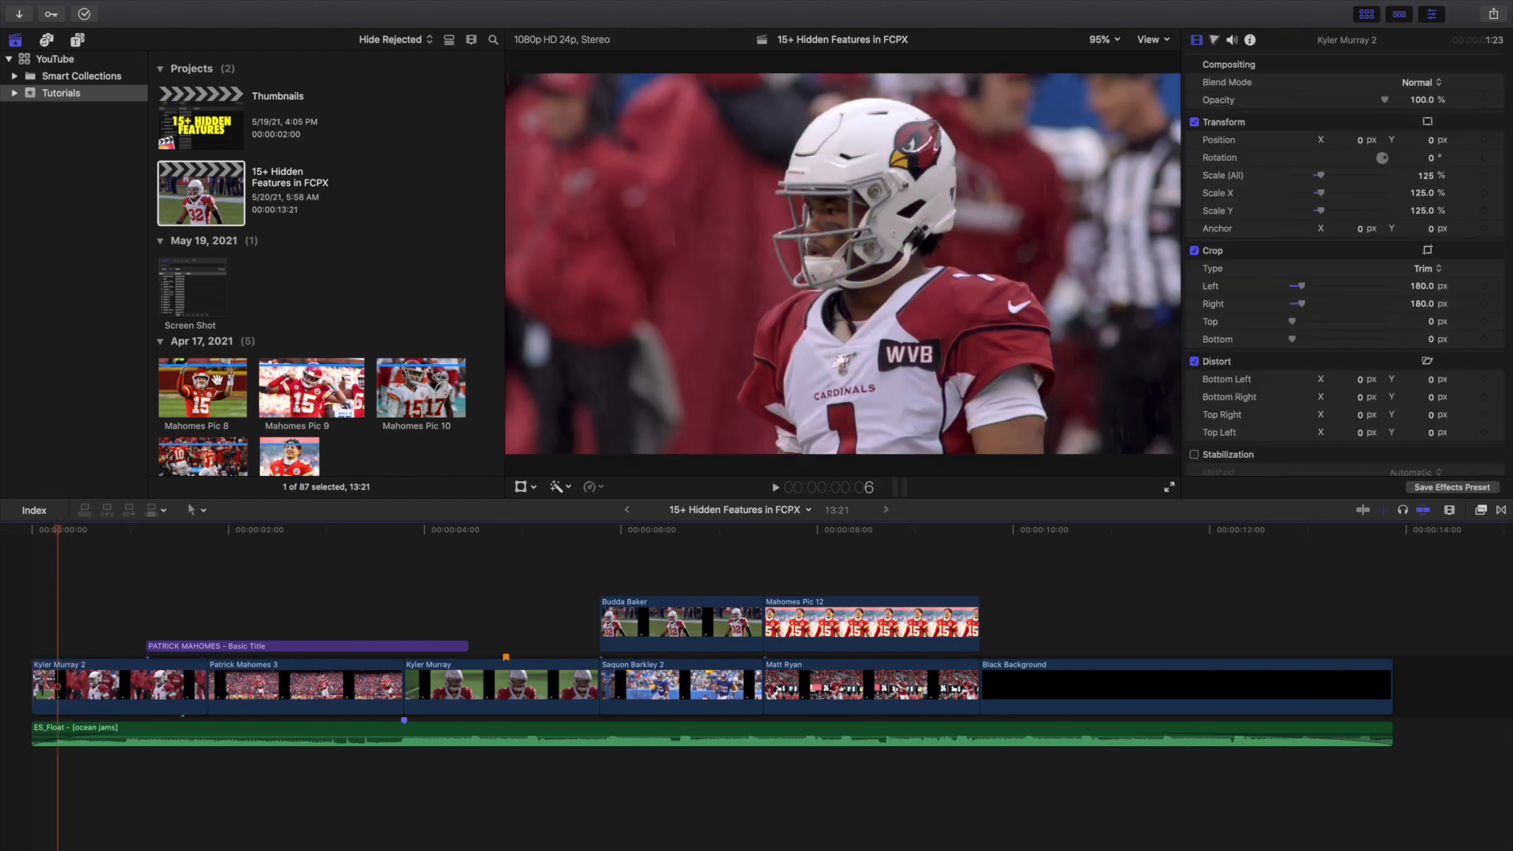
- Examine the clips in the Tutorials event for the orange markings that show which media is used in the project
scroll(217, 380, "down", 1)
scroll(218, 380, "down", 10)
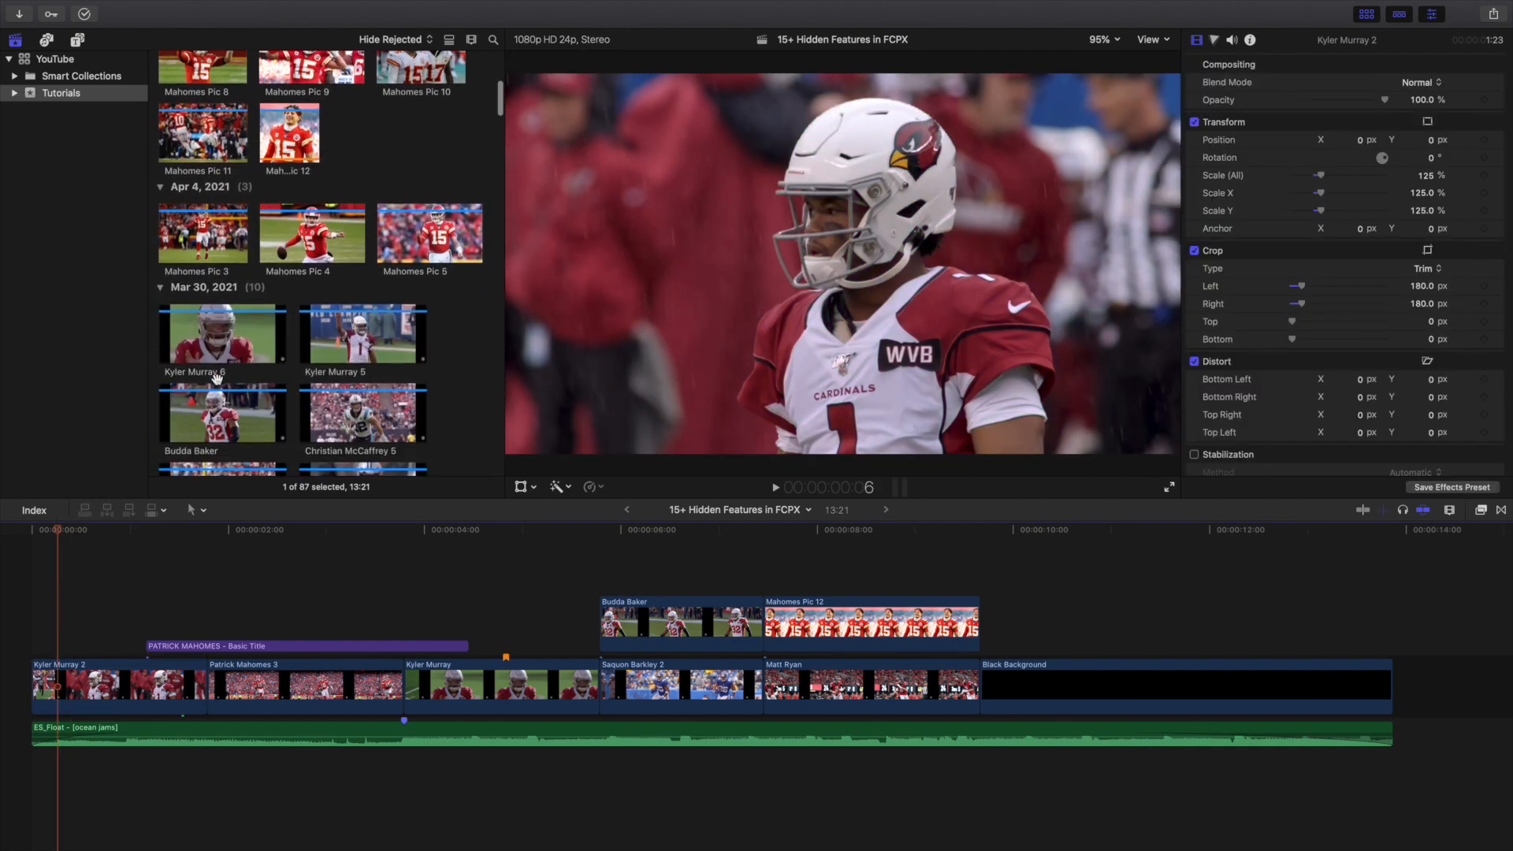
scroll(217, 379, "down", 8)
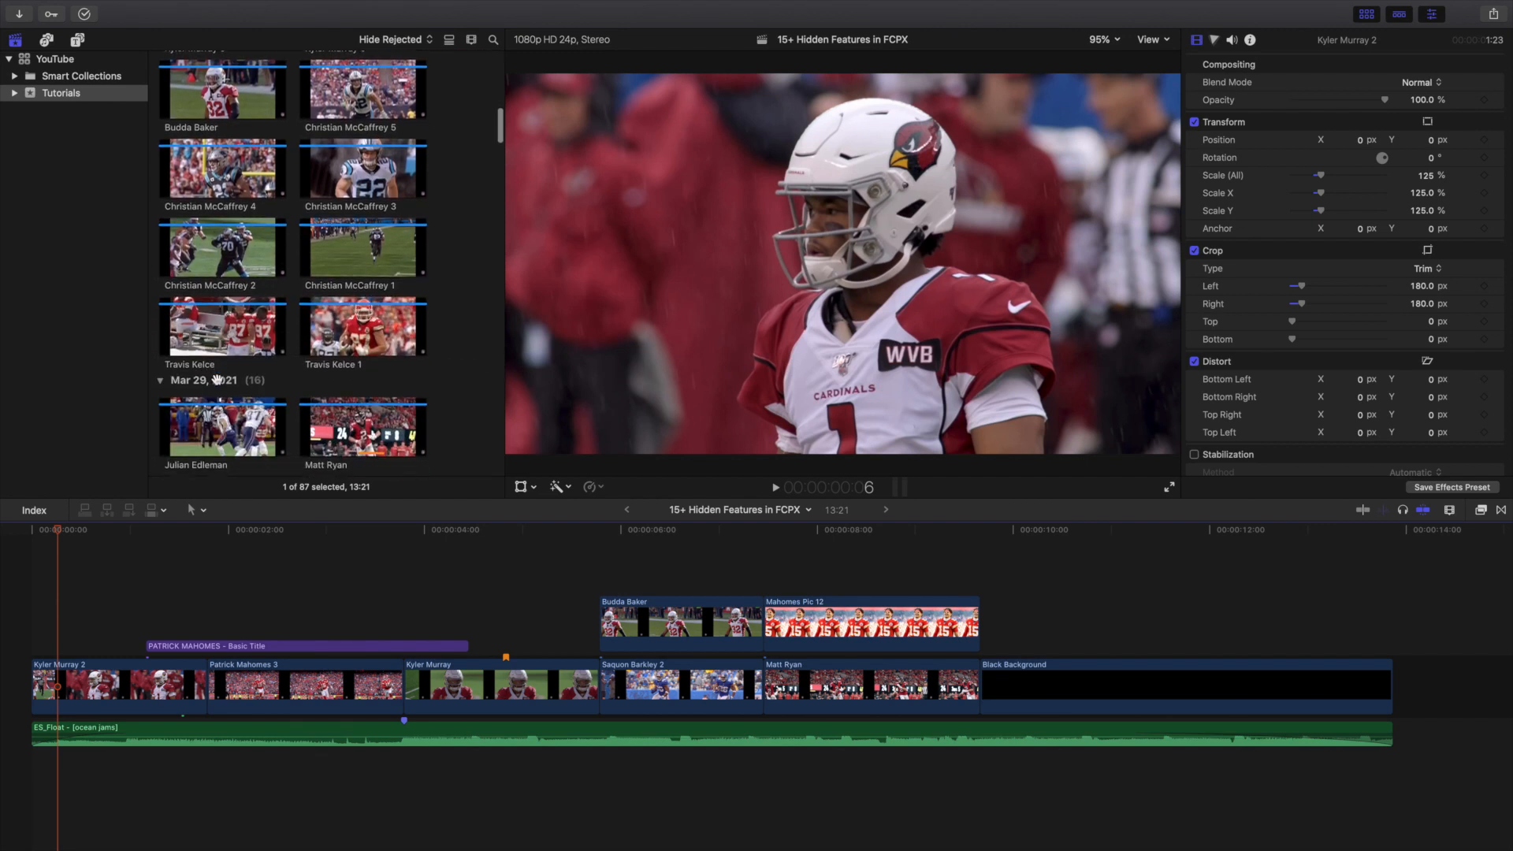
scroll(217, 380, "down", 12)
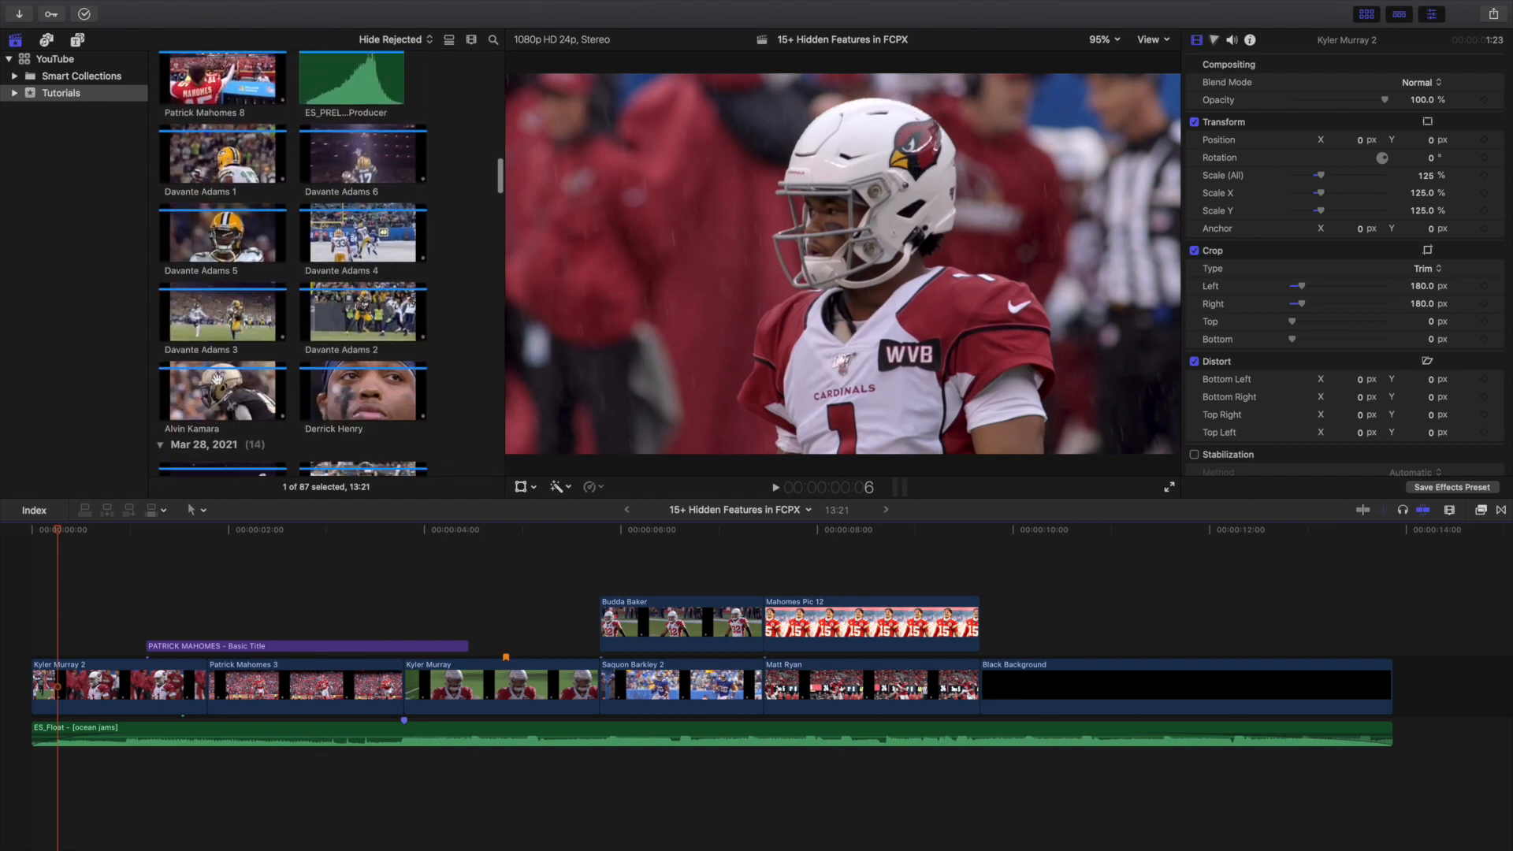
scroll(217, 380, "down", 5)
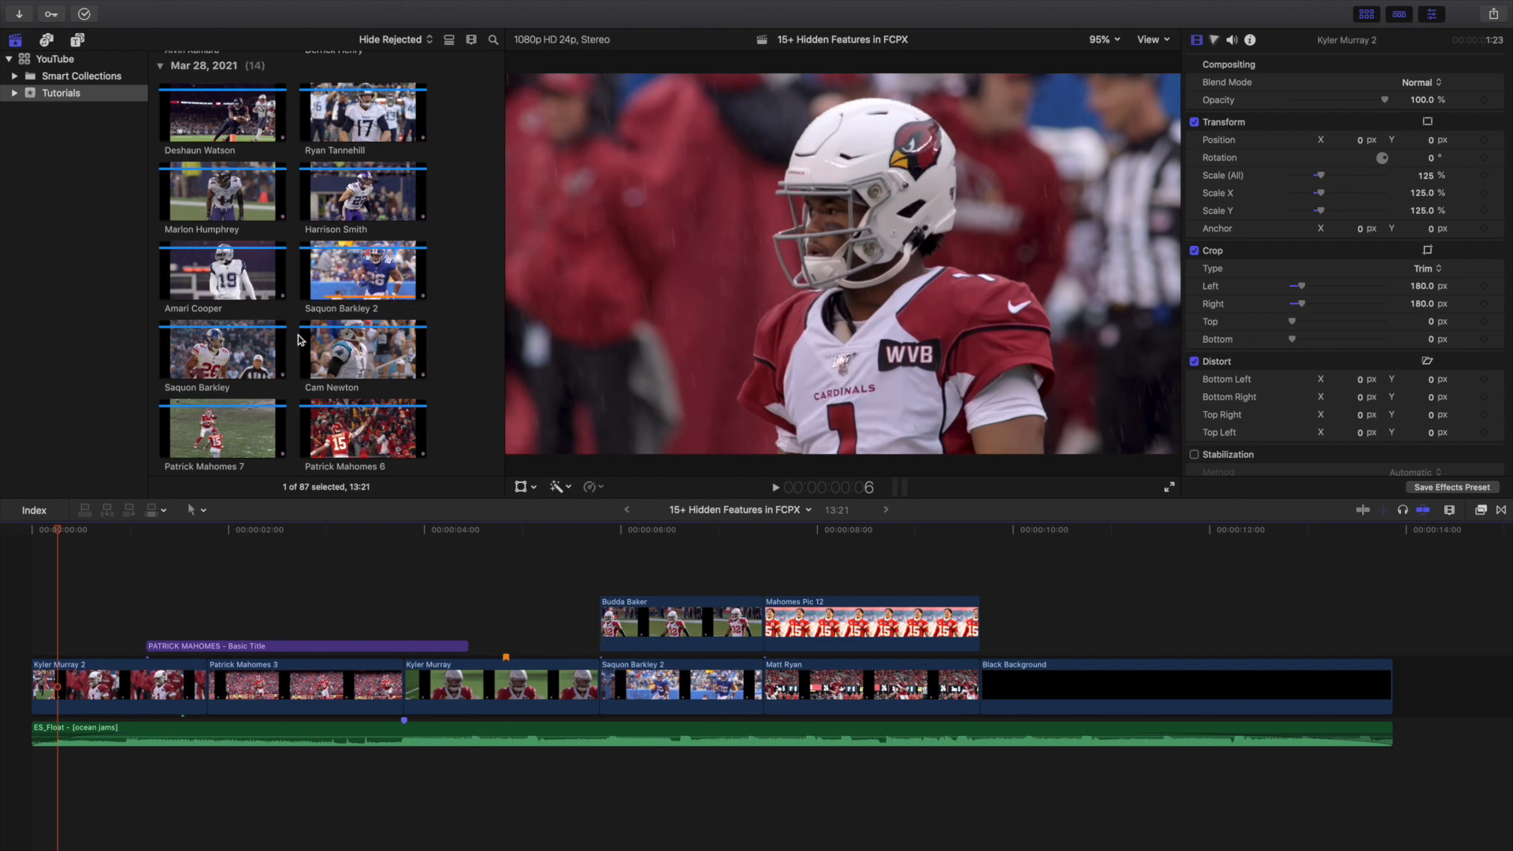
scroll(300, 340, "down", 3)
scroll(300, 341, "down", 6)
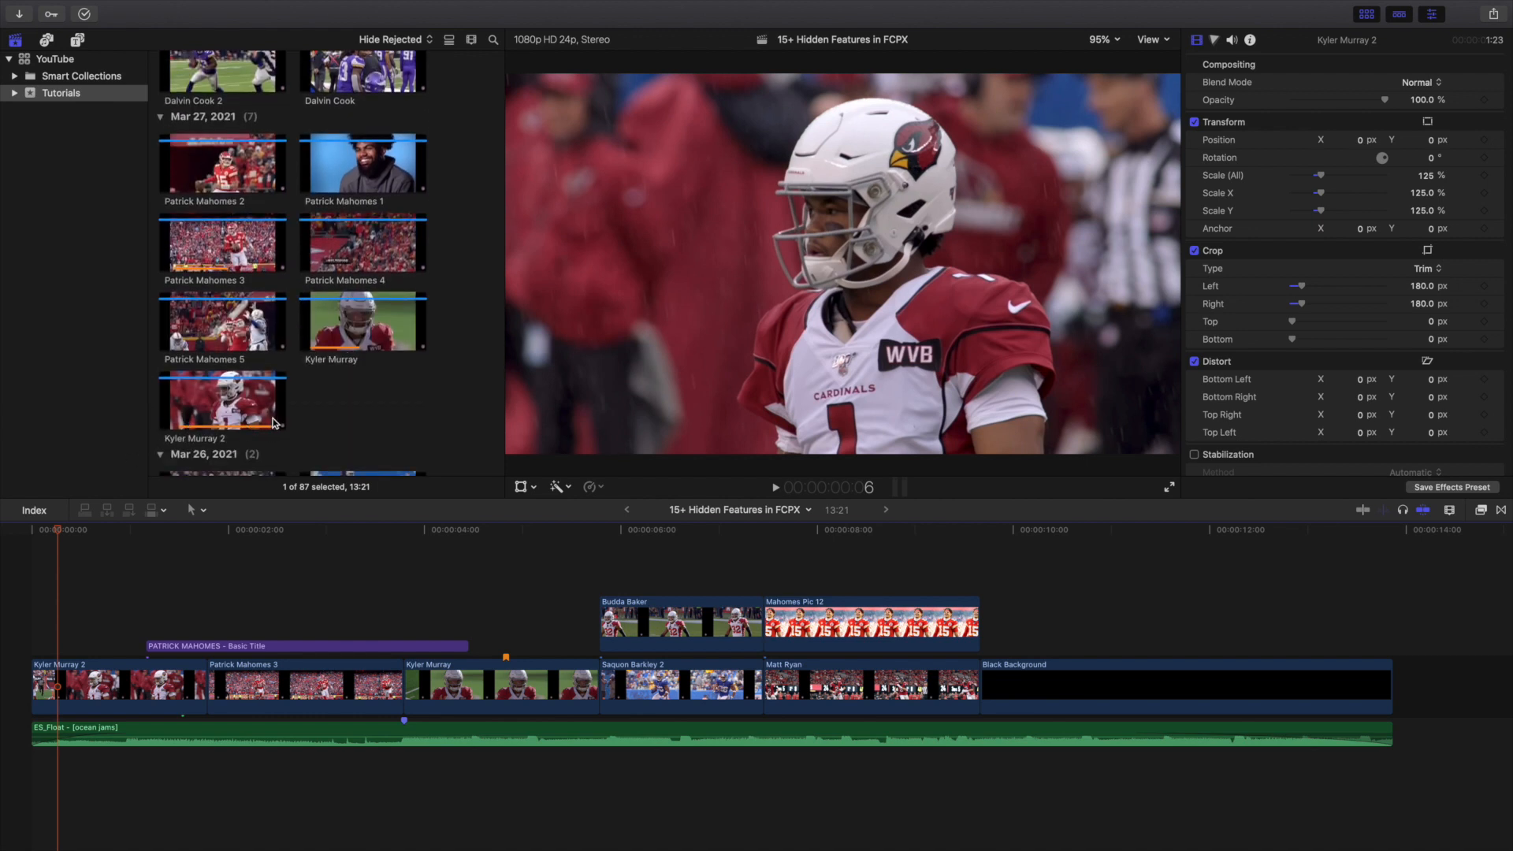
scroll(315, 377, "up", 15)
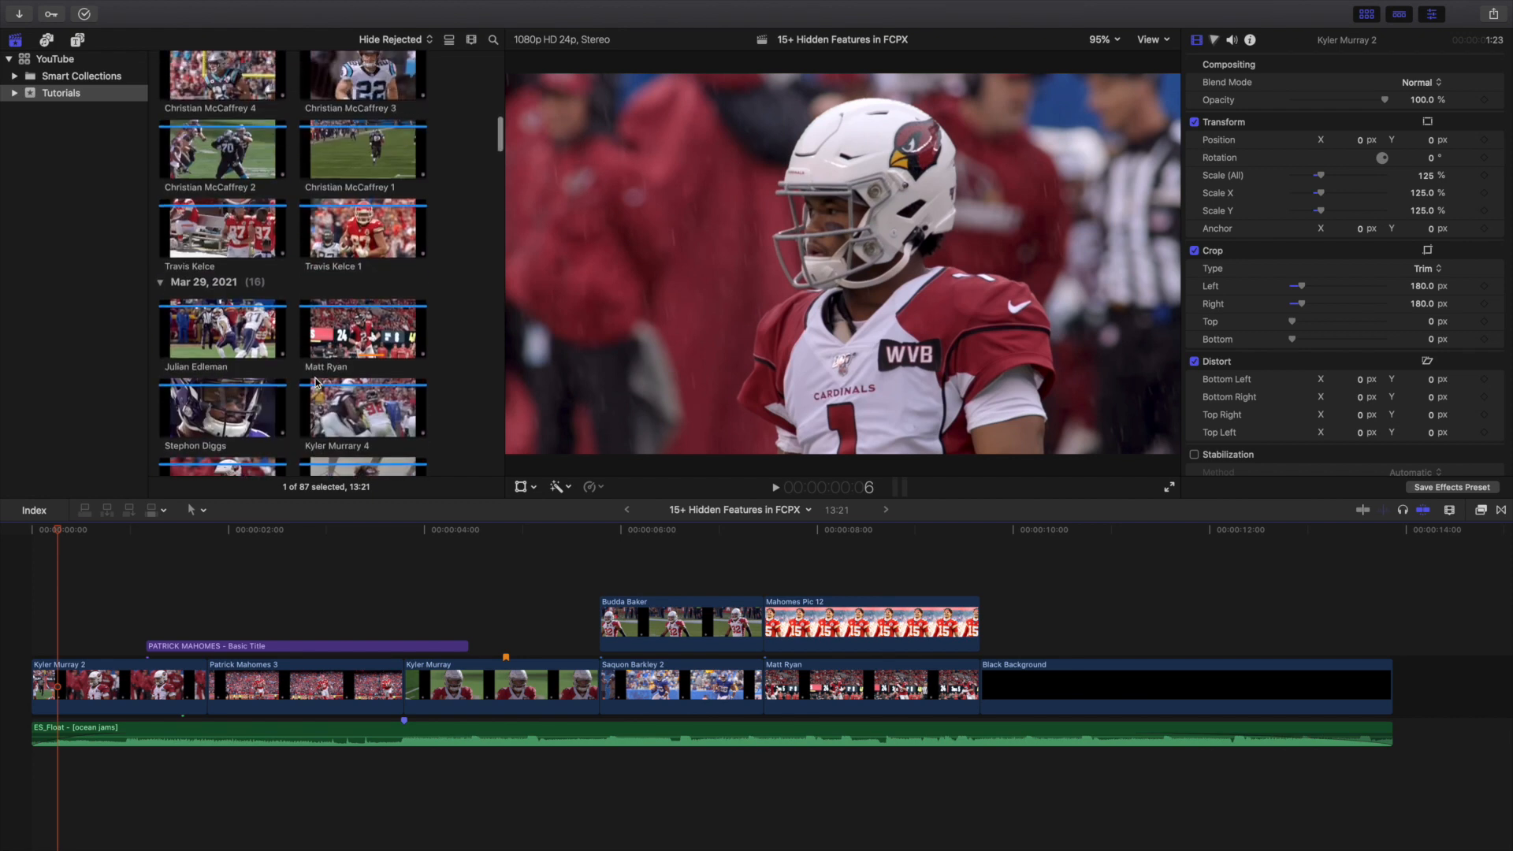
scroll(317, 384, "up", 5)
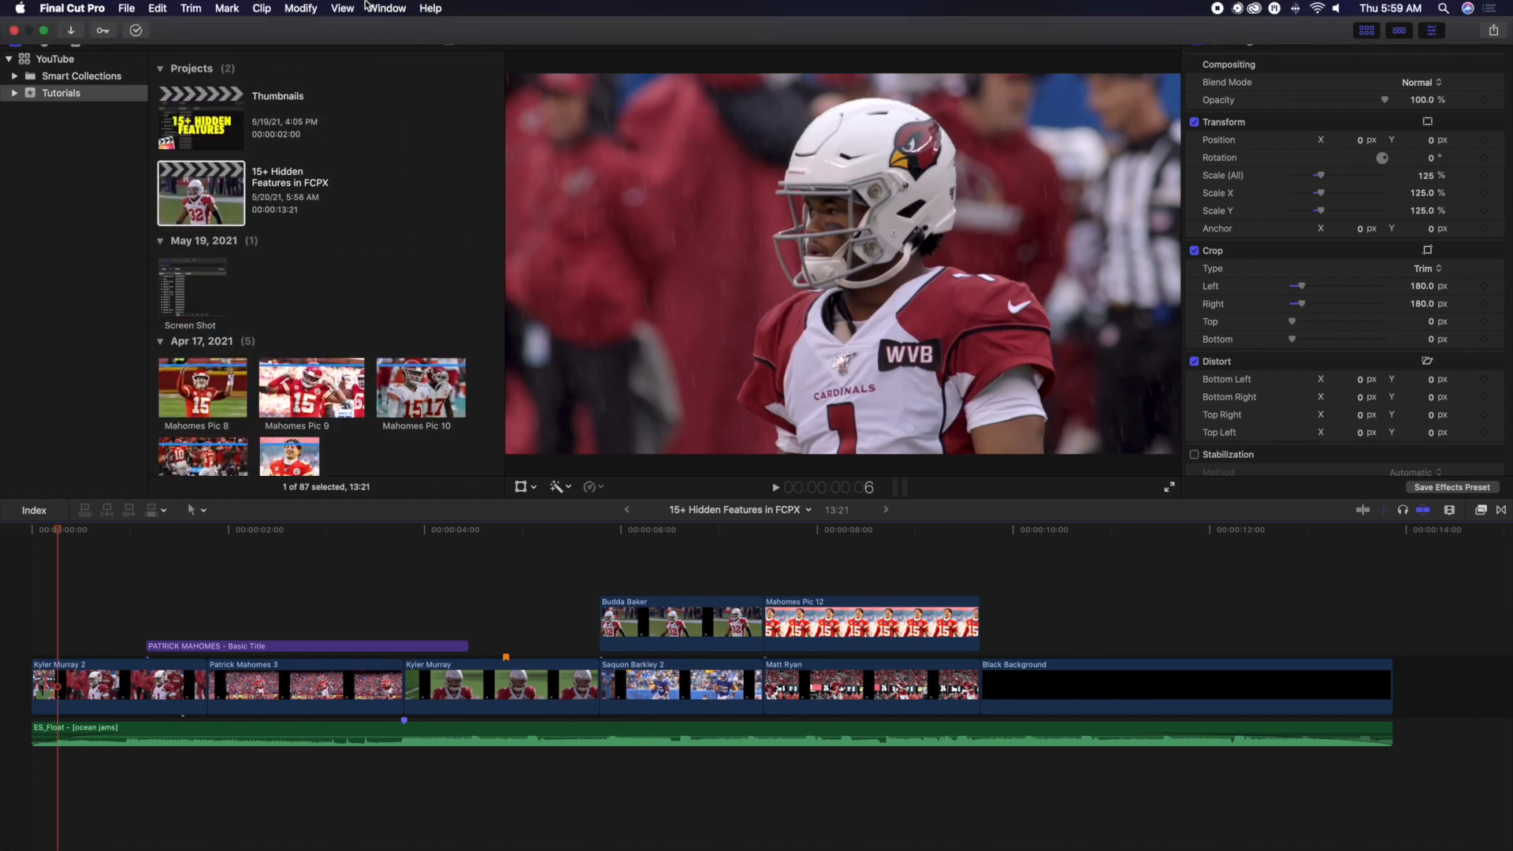
- Turn off the display of Used Media Ranges in the browser and return the playhead to the project start
left_click(341, 8)
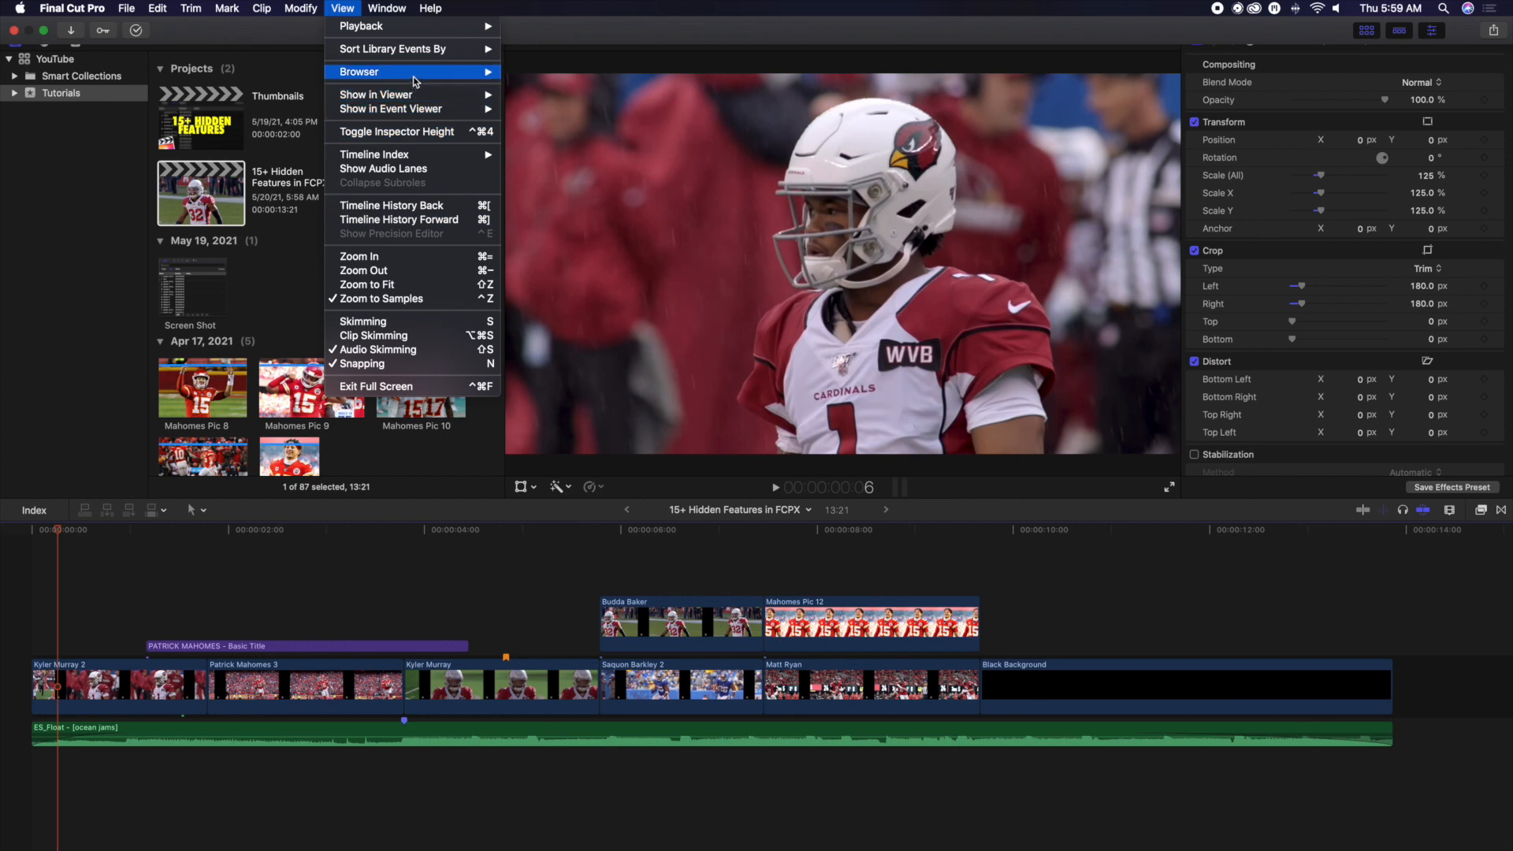
mouse_move(426, 79)
left_click(537, 188)
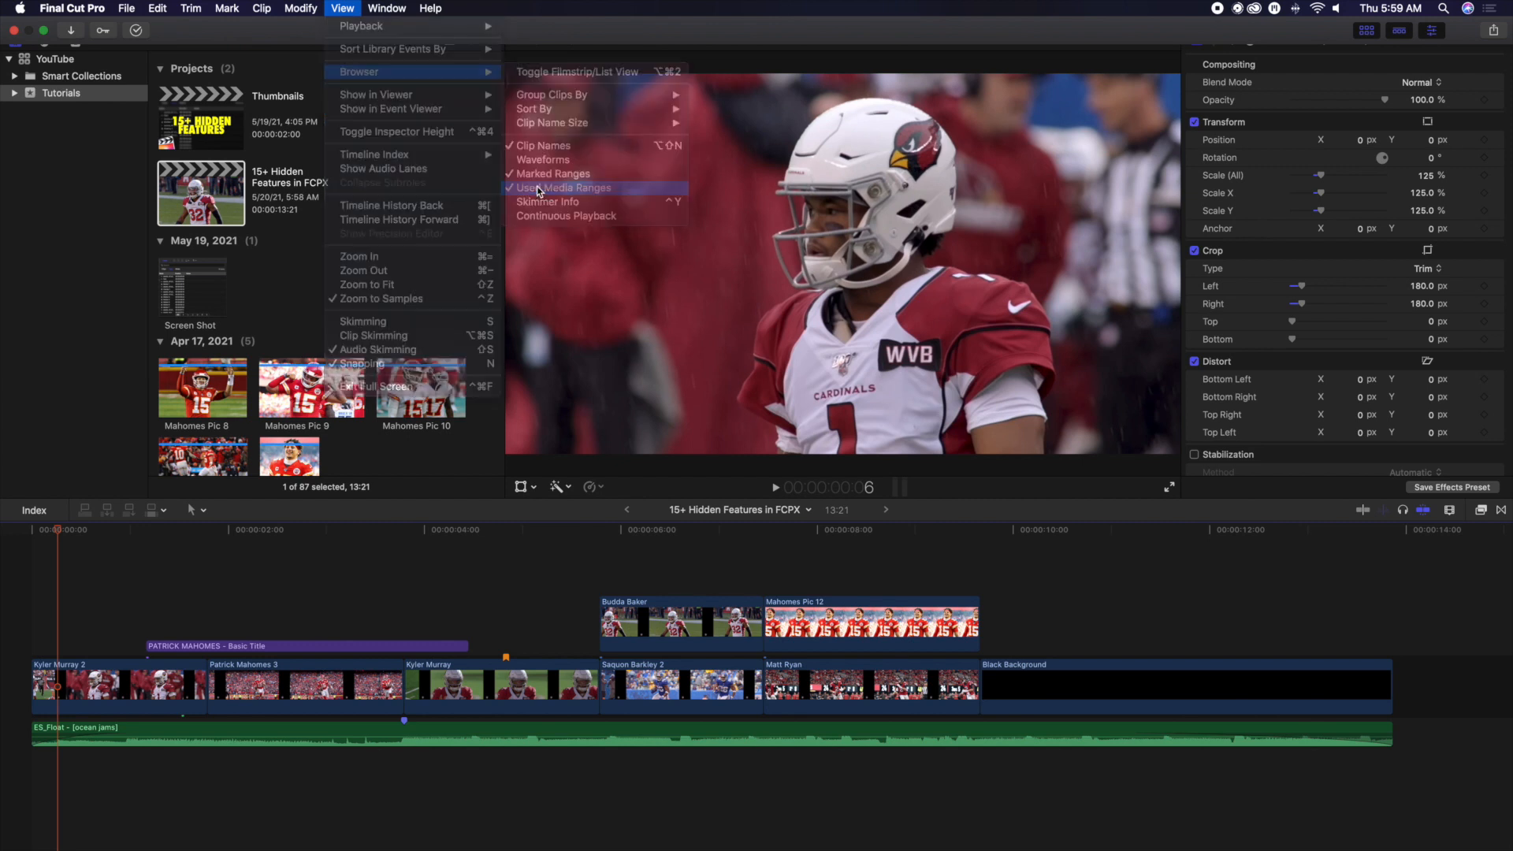
left_click(16, 597)
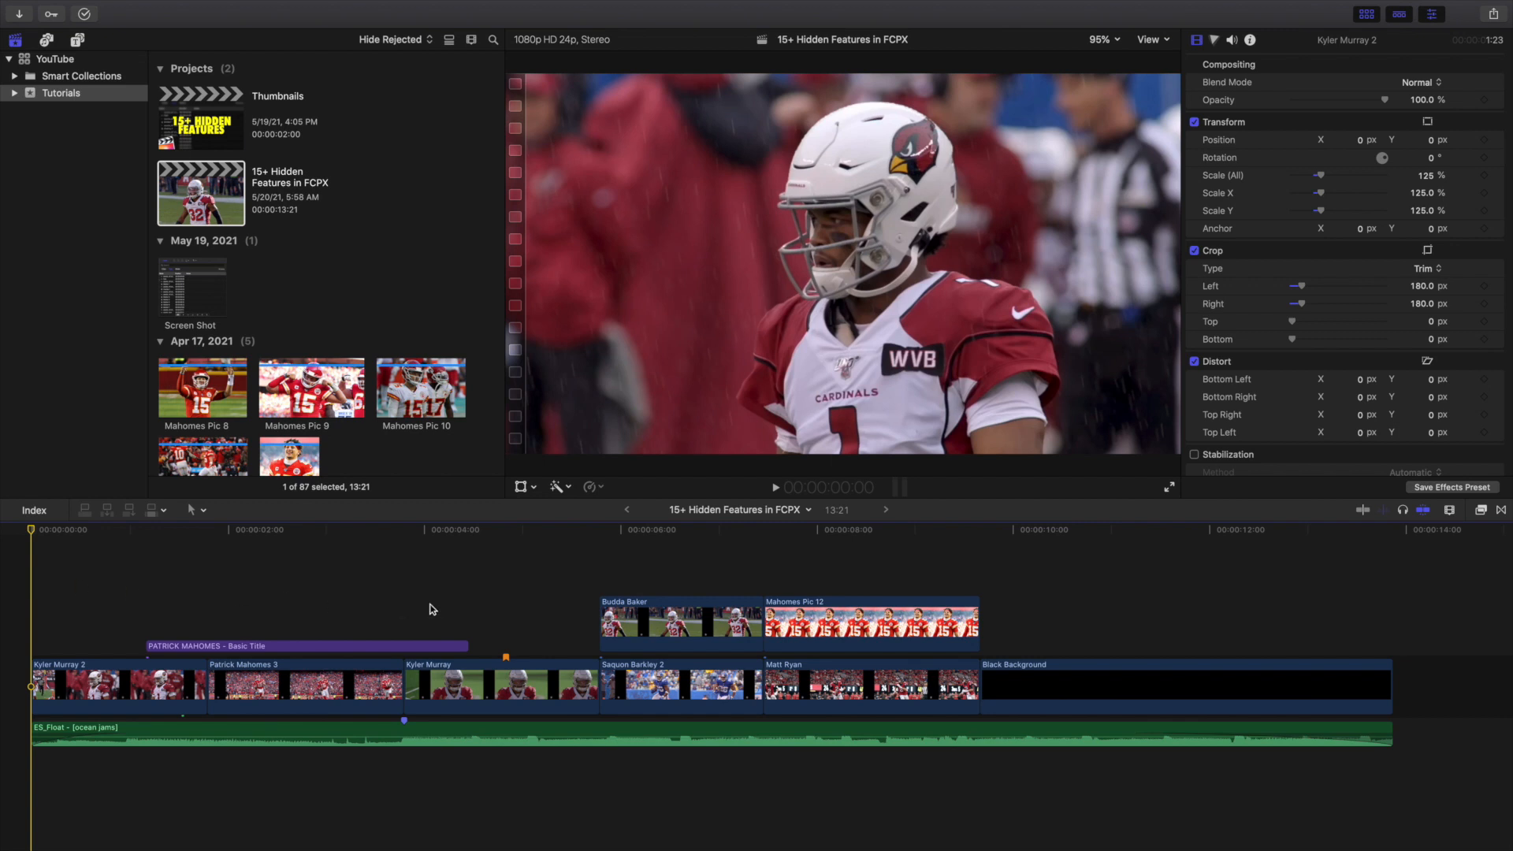
- Combine the stacked Budda Baker and Saquon Barkley 2 clips into a compound clip with the default name
scroll(449, 608, "right", 5)
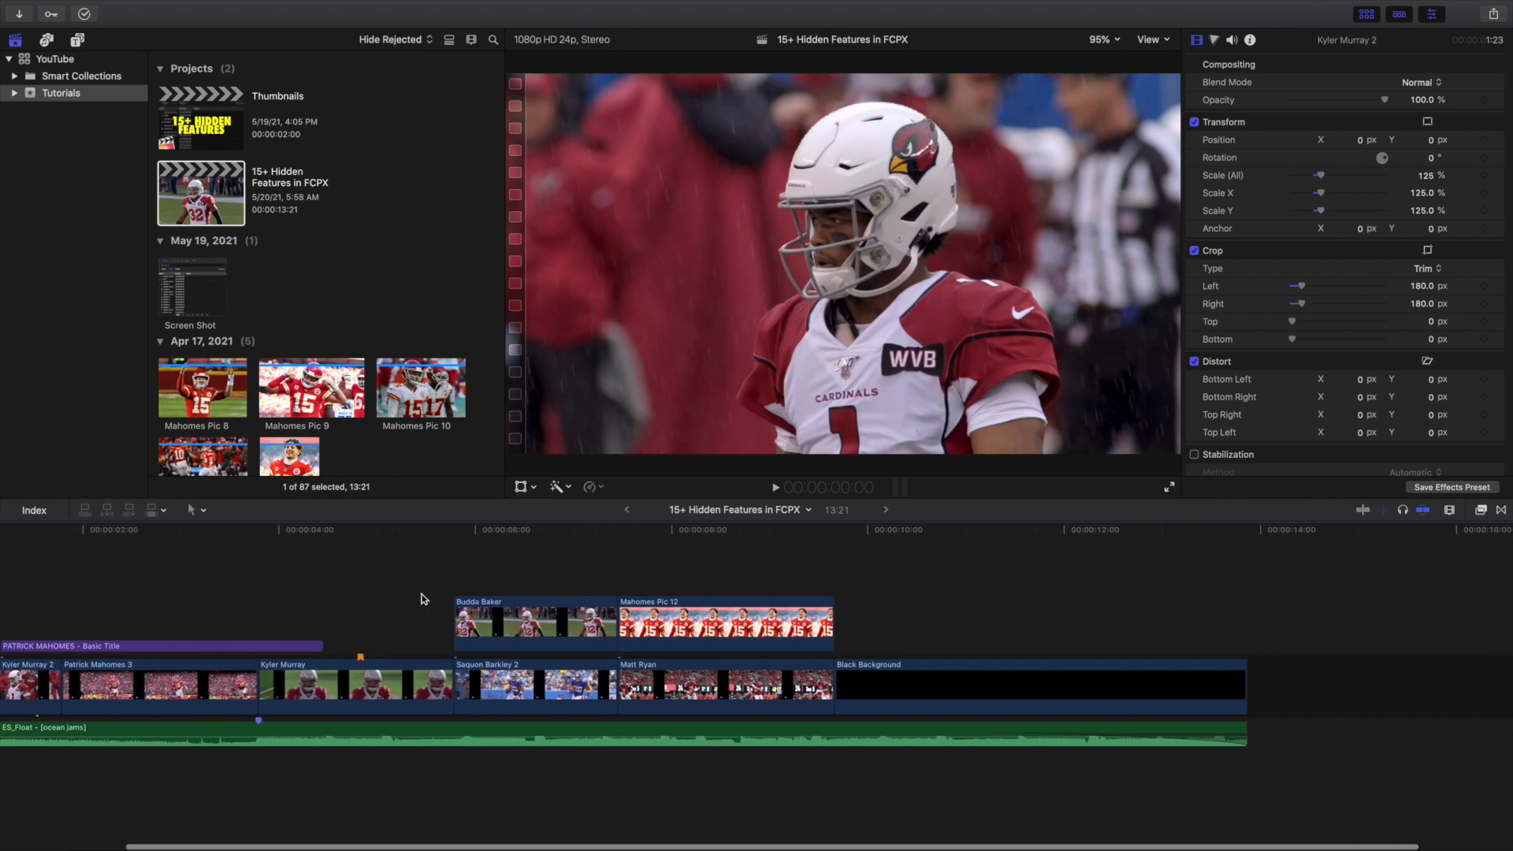
left_click_drag(514, 554, 516, 690)
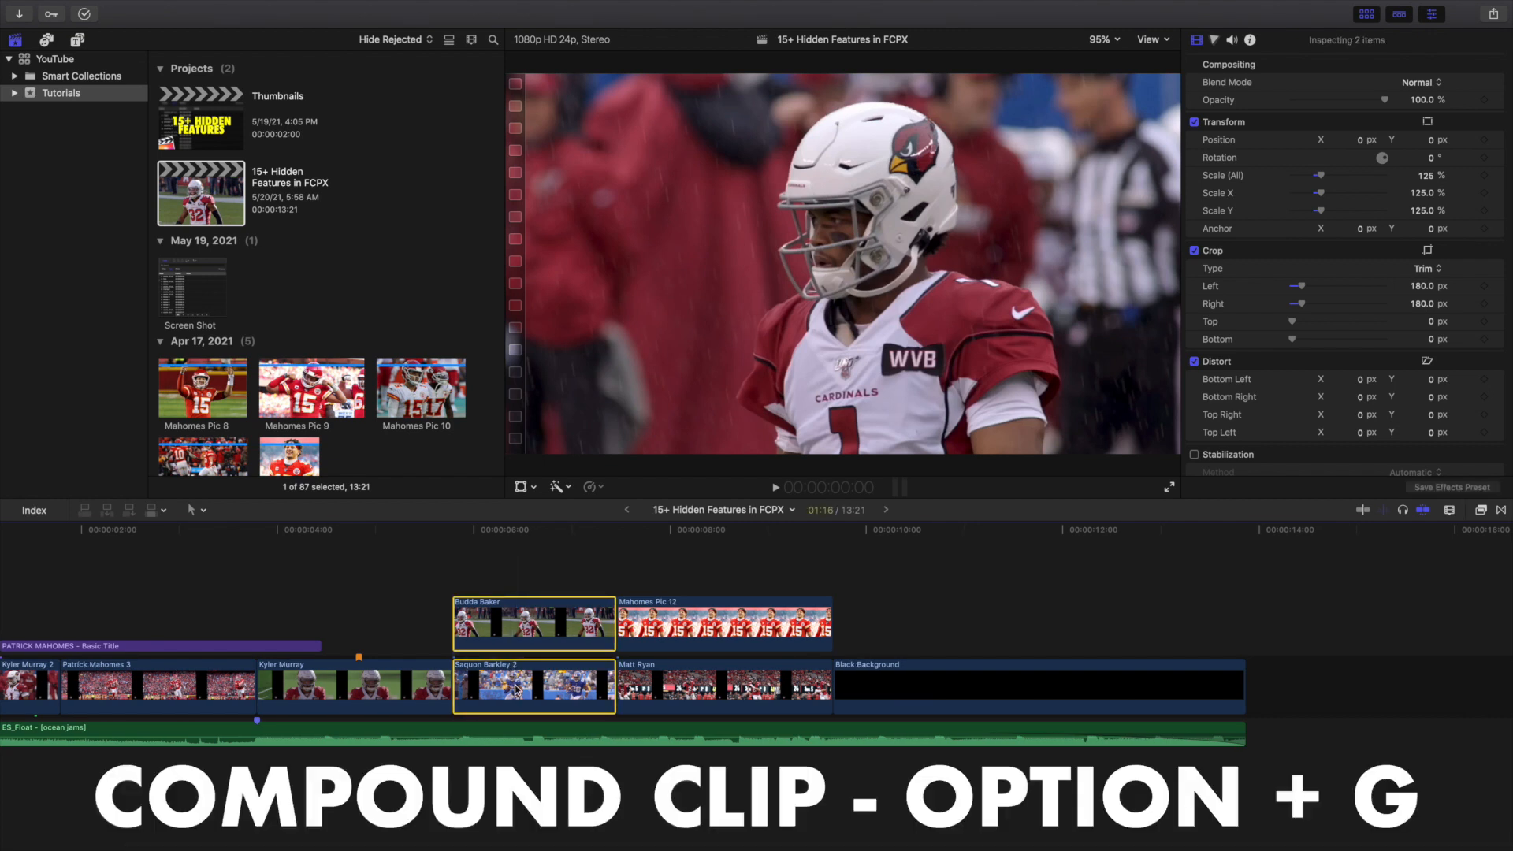
key("alt+g")
key("Return")
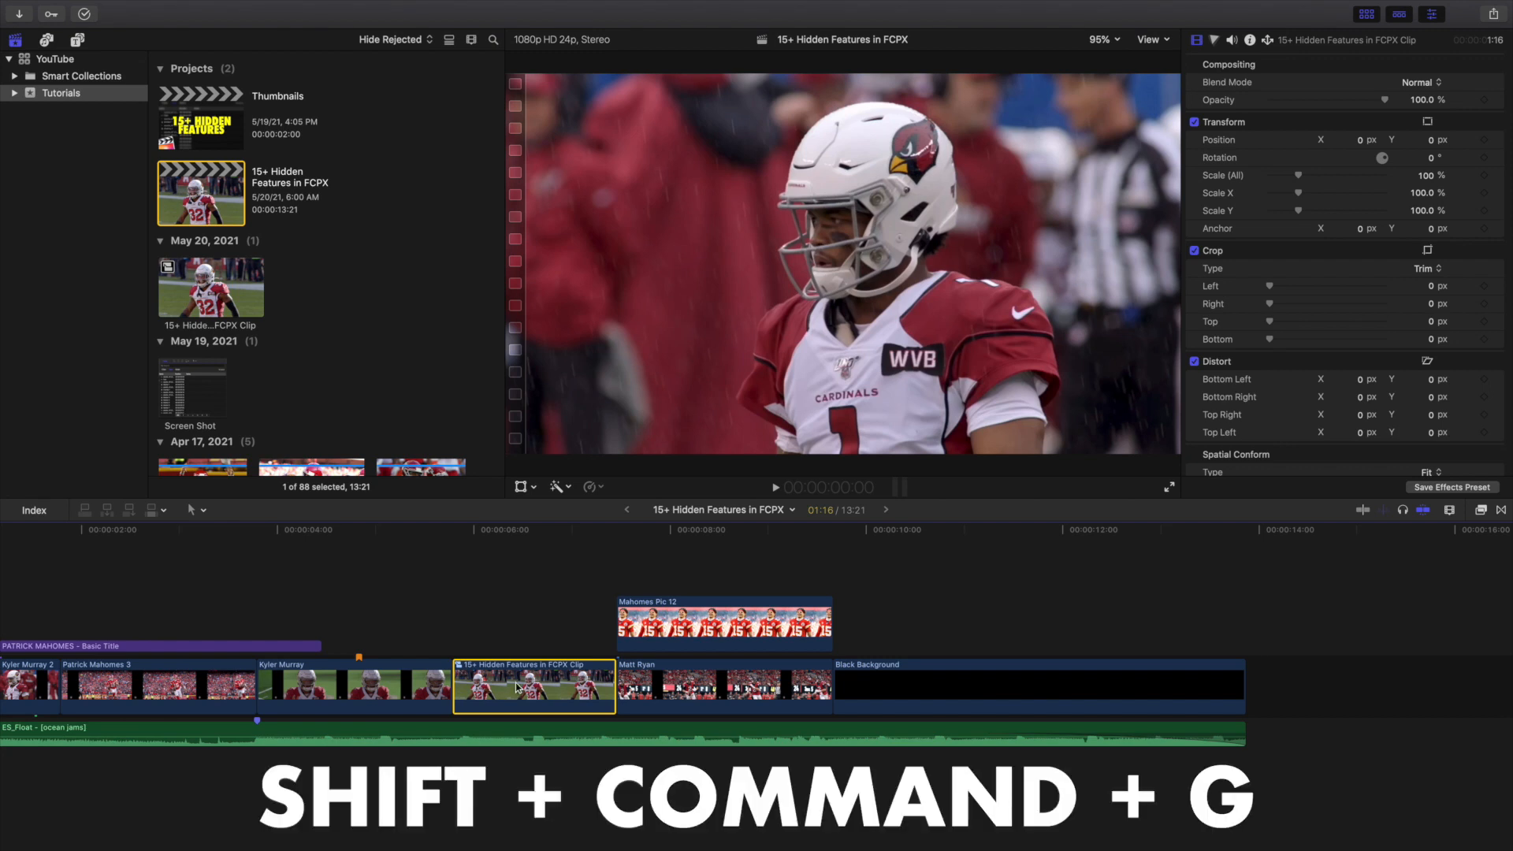
- Break apart the compound clip into its original clips, undo that, break it apart again, and clear the selection
key("shift+super+g")
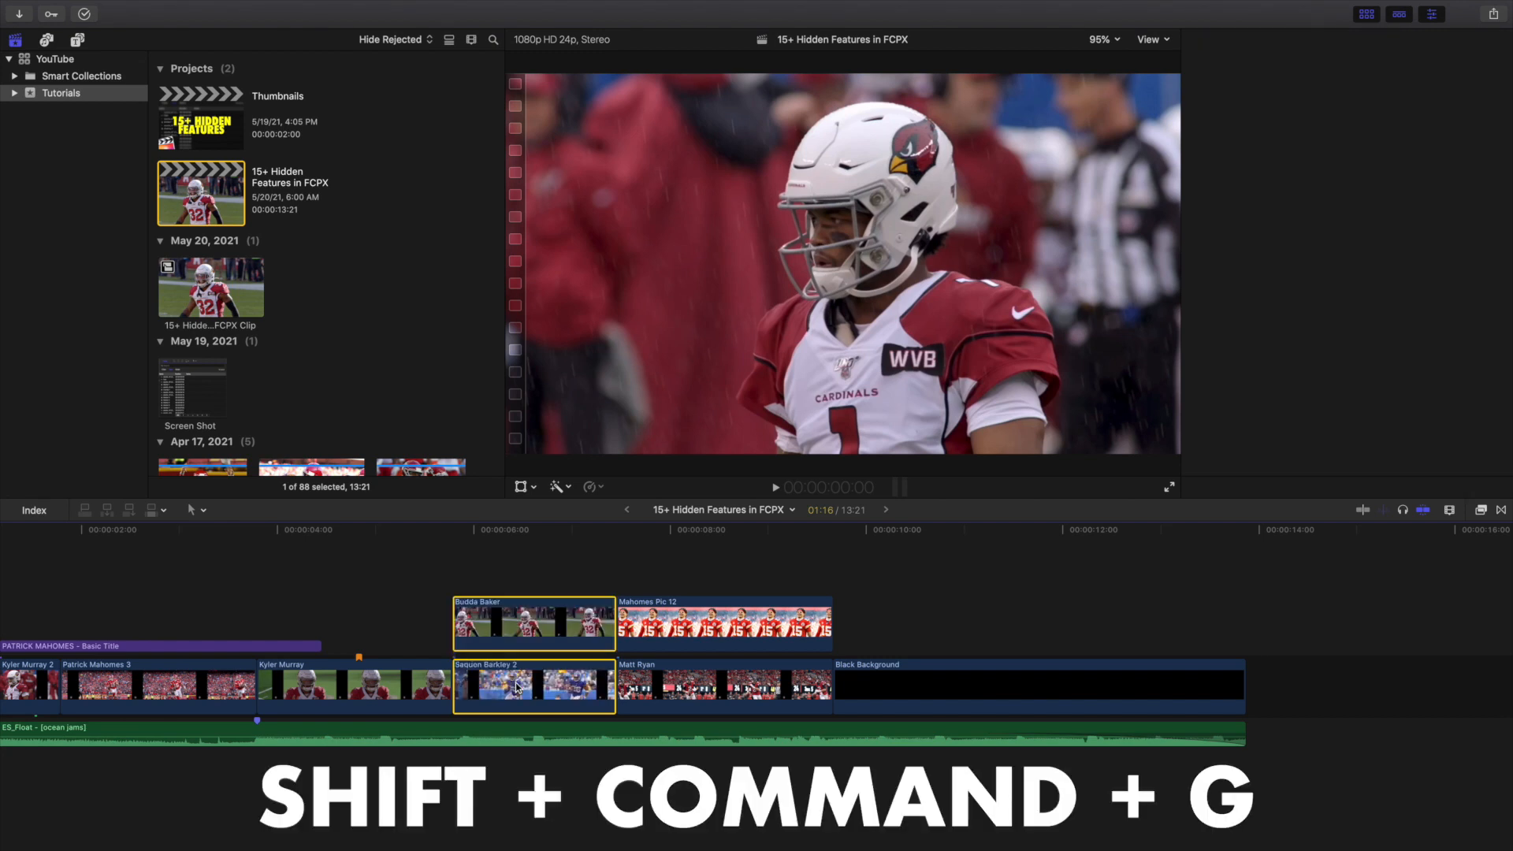
key("super+z")
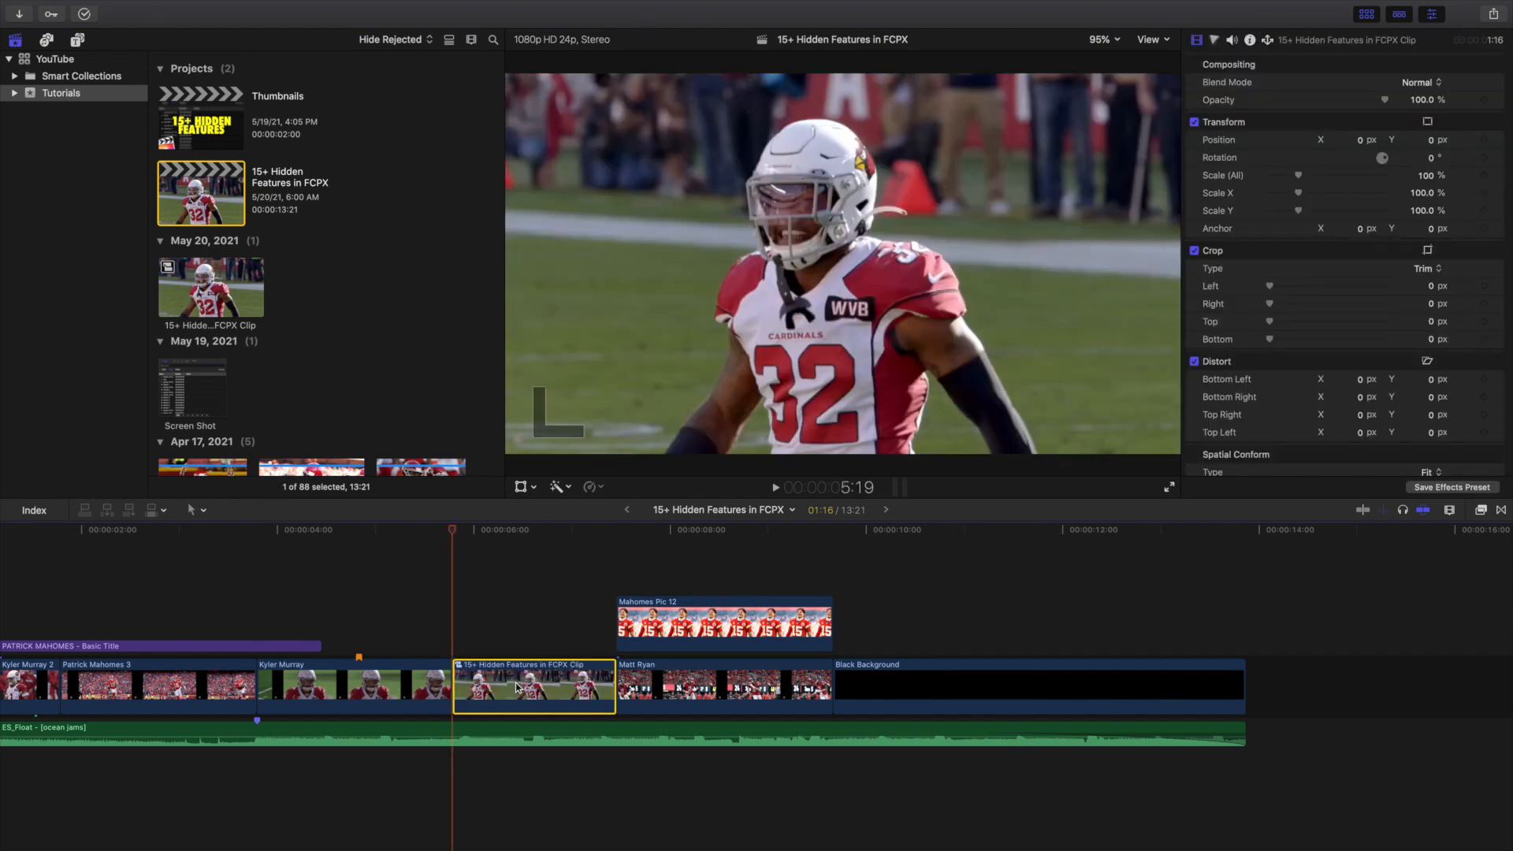
key("shift+super+z")
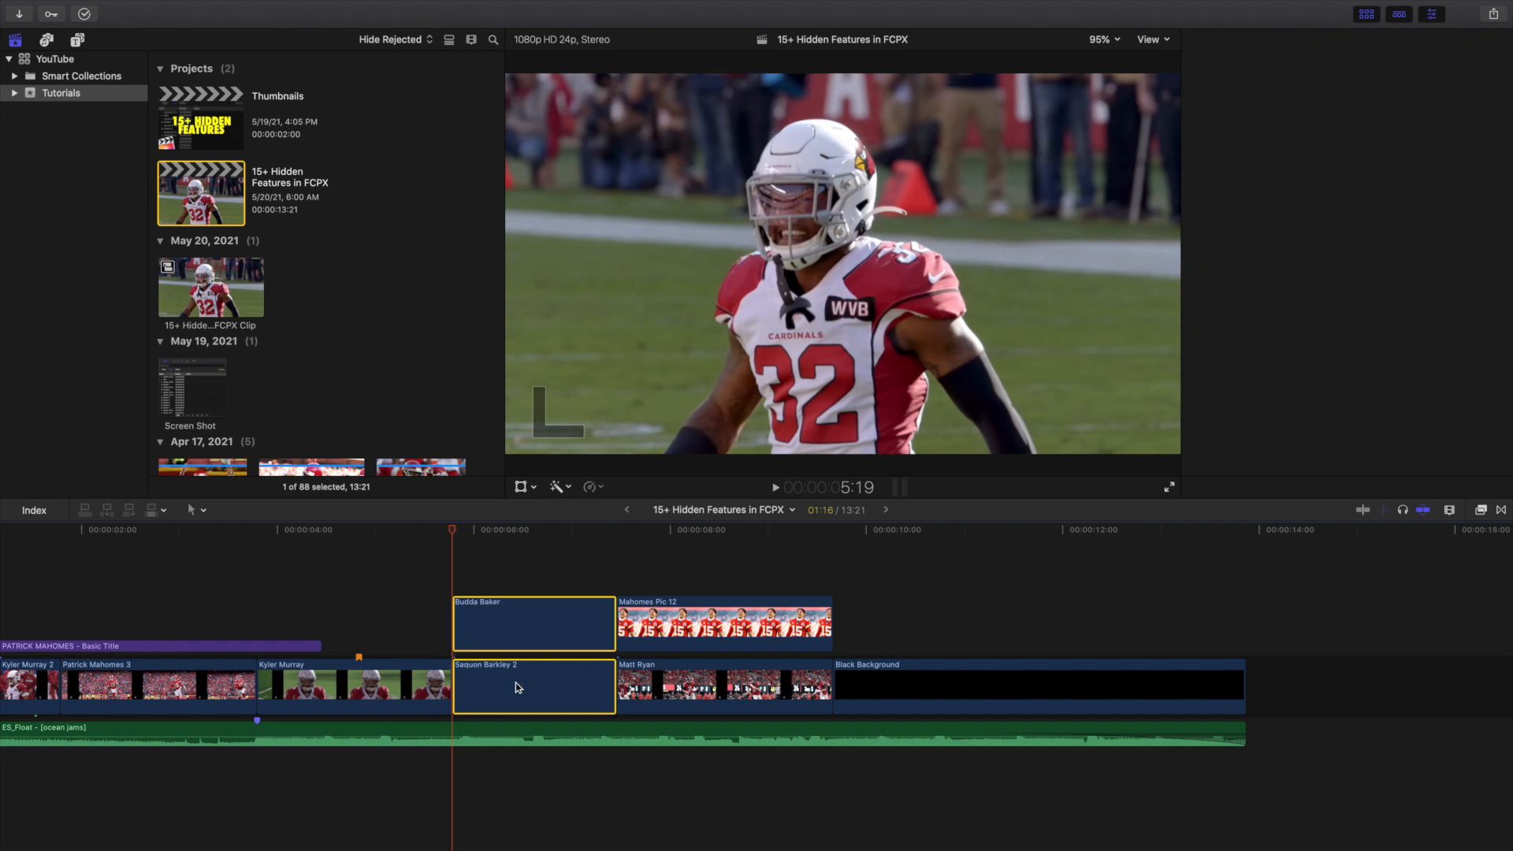
left_click(508, 611)
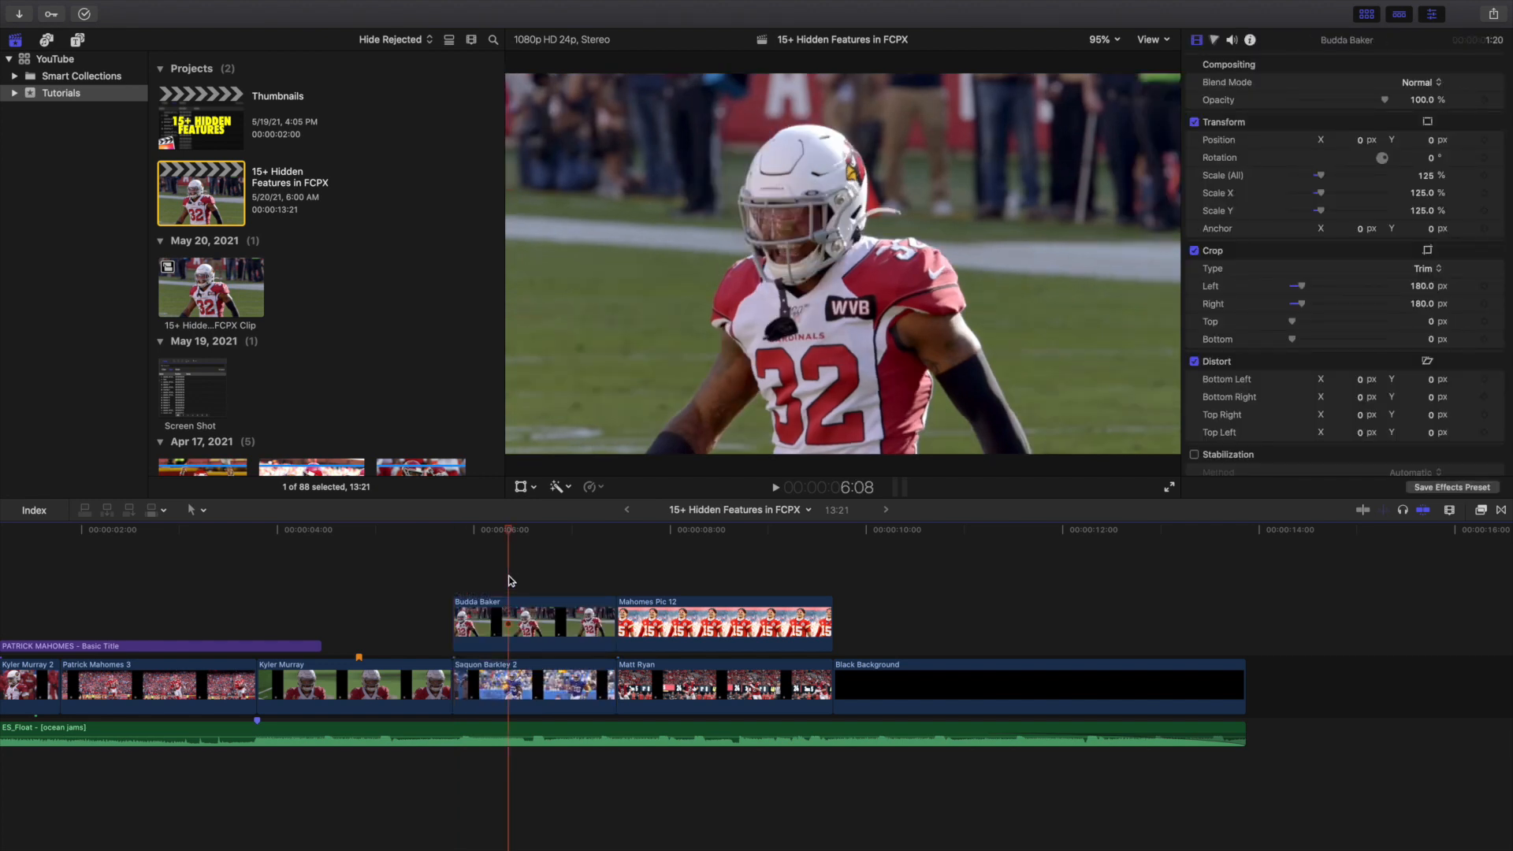
- Move the playhead over the PATRICK MAHOMES title, select the title, and show the horizon overlay in the viewer
scroll(508, 581, "left", 5)
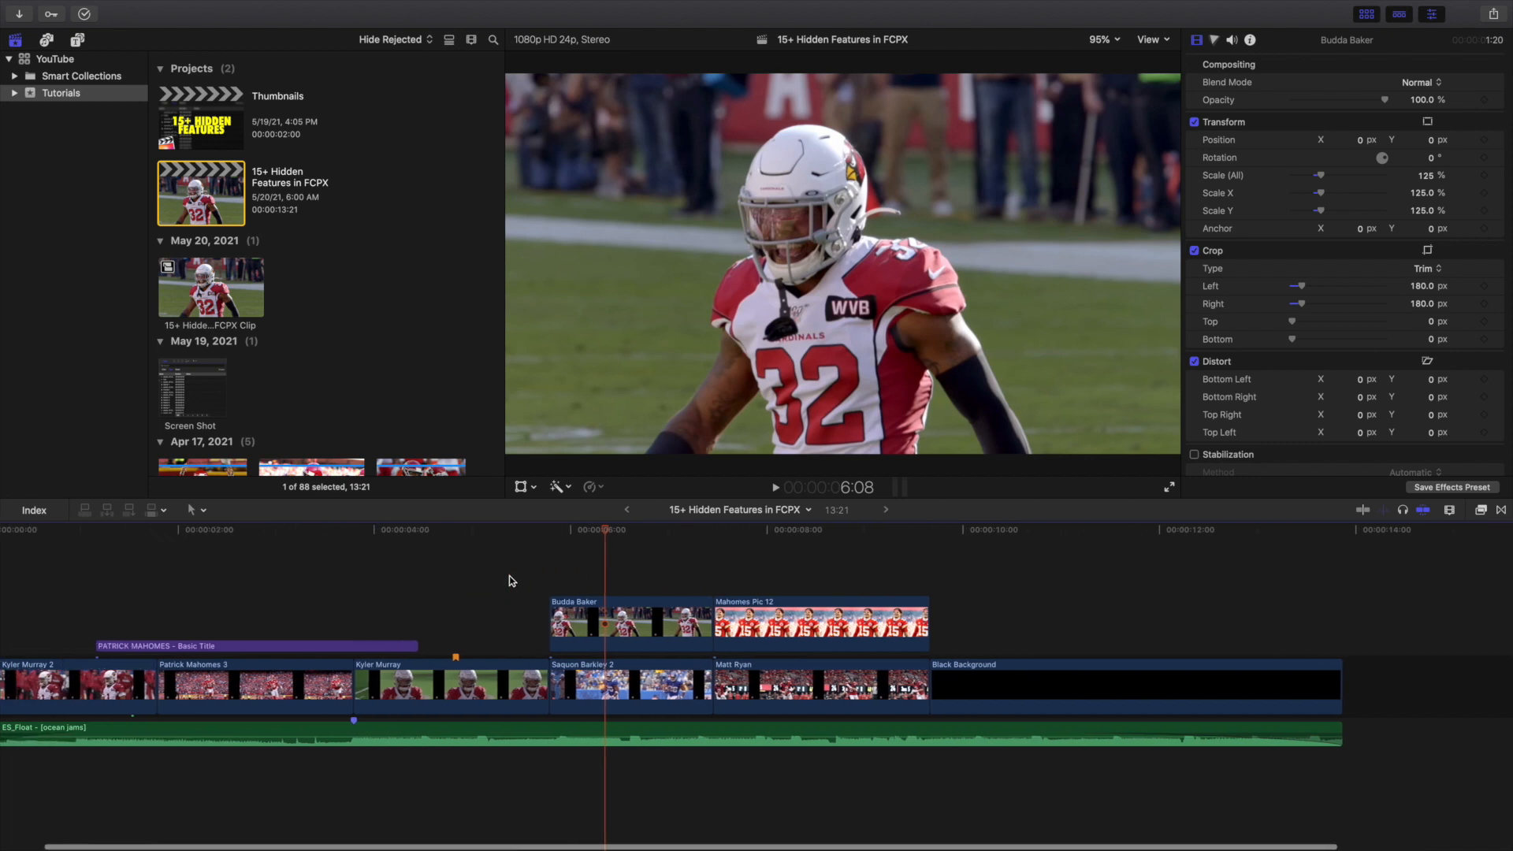
left_click(312, 607)
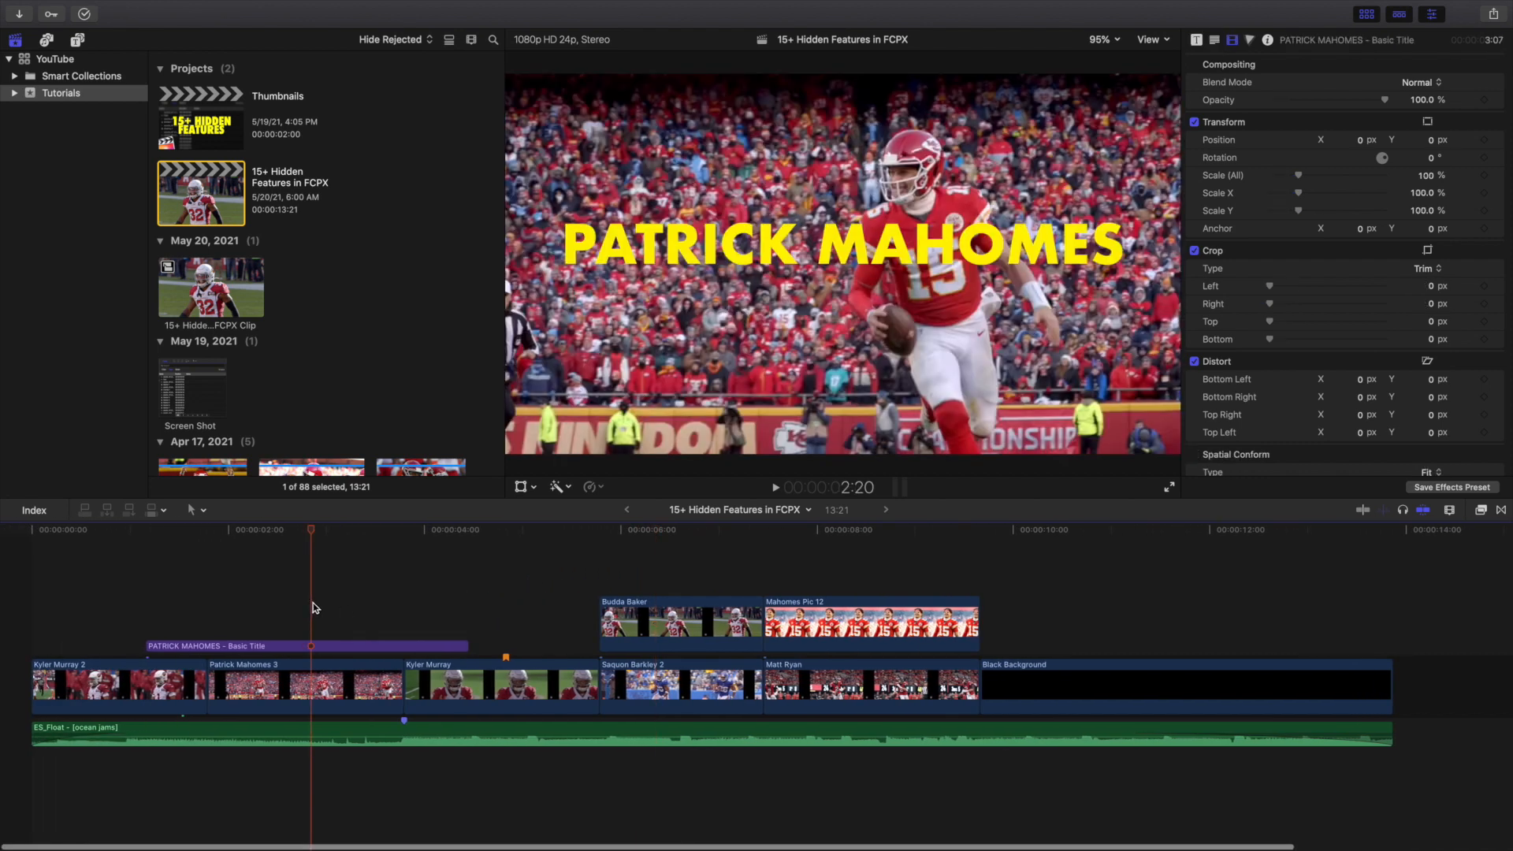
left_click(324, 645)
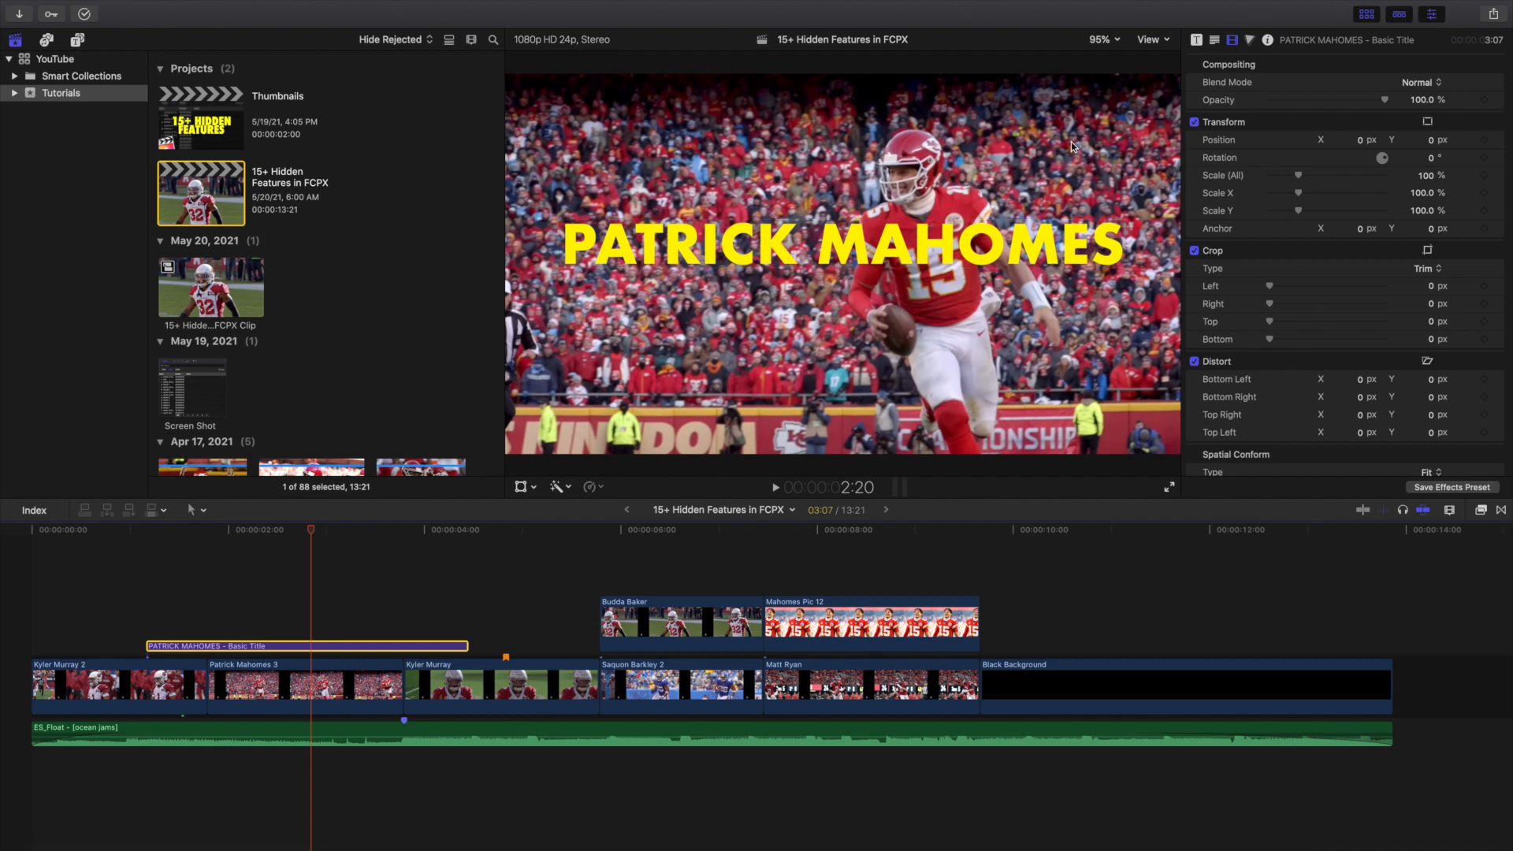
left_click(1149, 40)
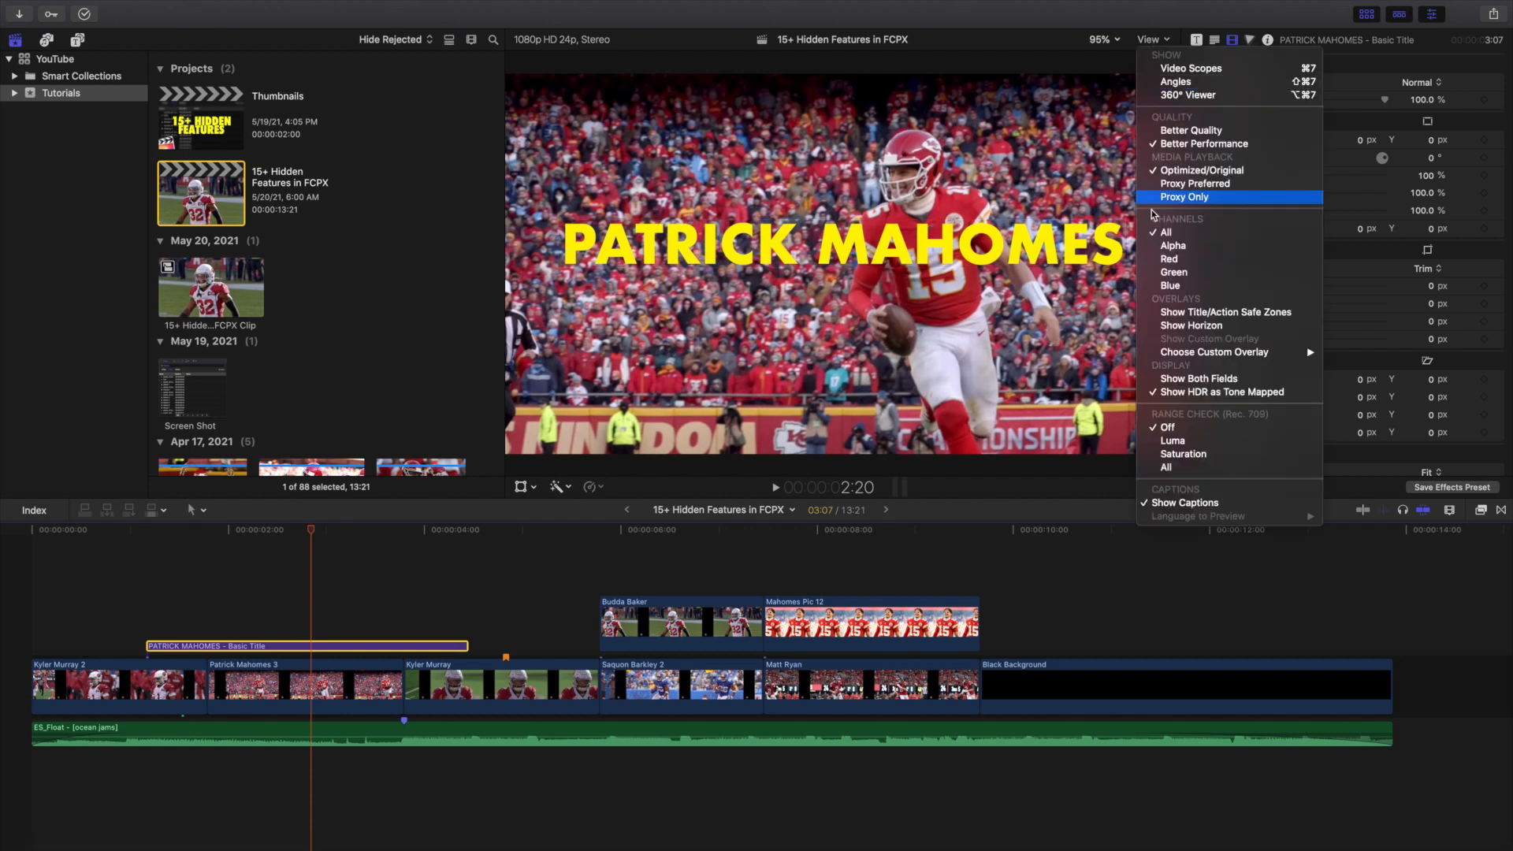
left_click(1156, 327)
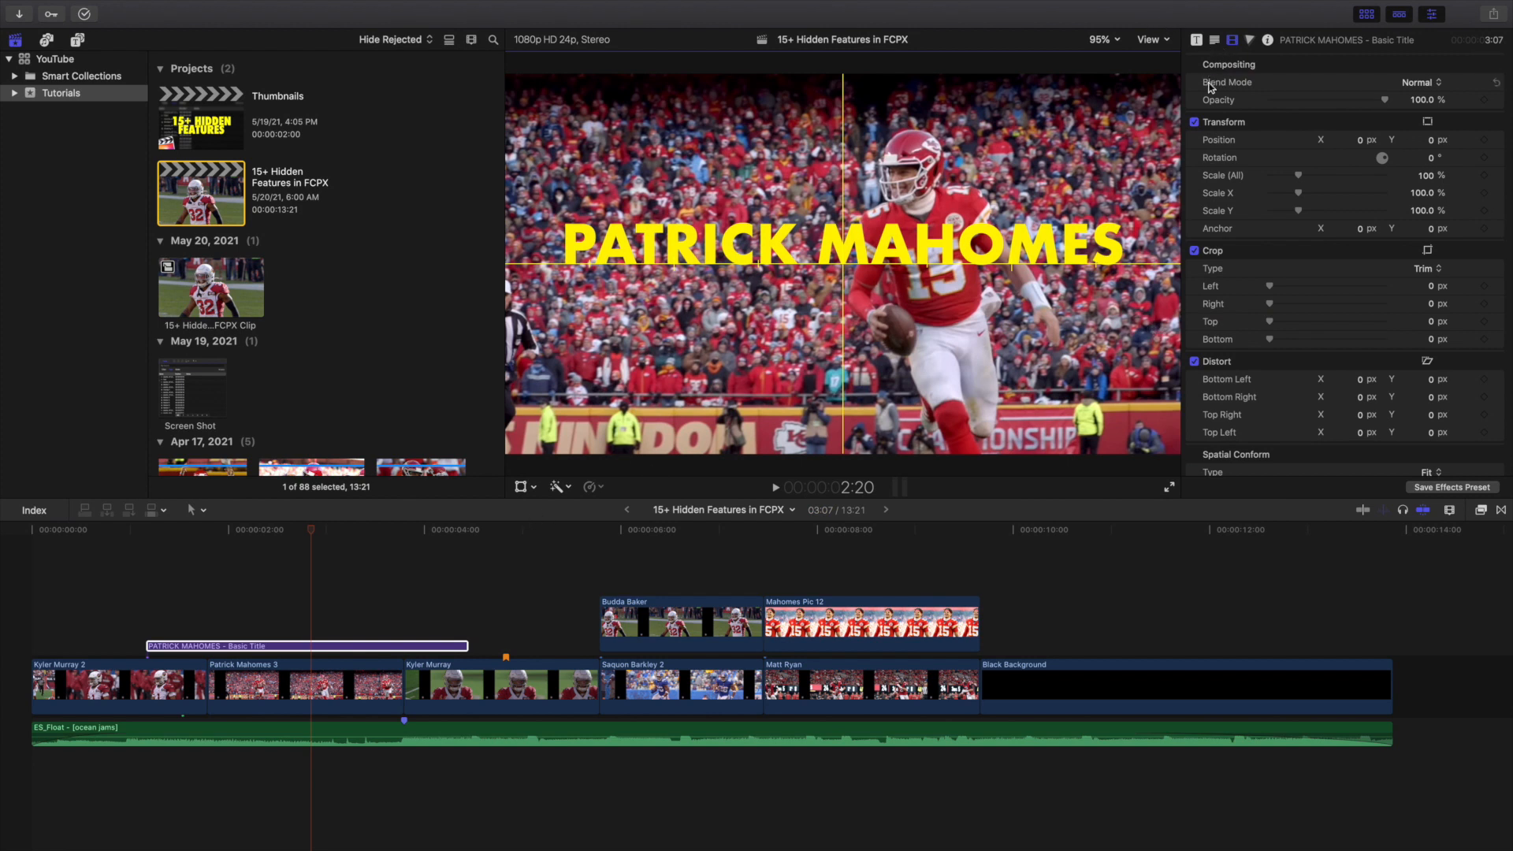
- Lower the PATRICK MAHOMES title to a vertical position of about -54 px, undo the move, and clear the selection
left_click_drag(1433, 146, 1433, 181)
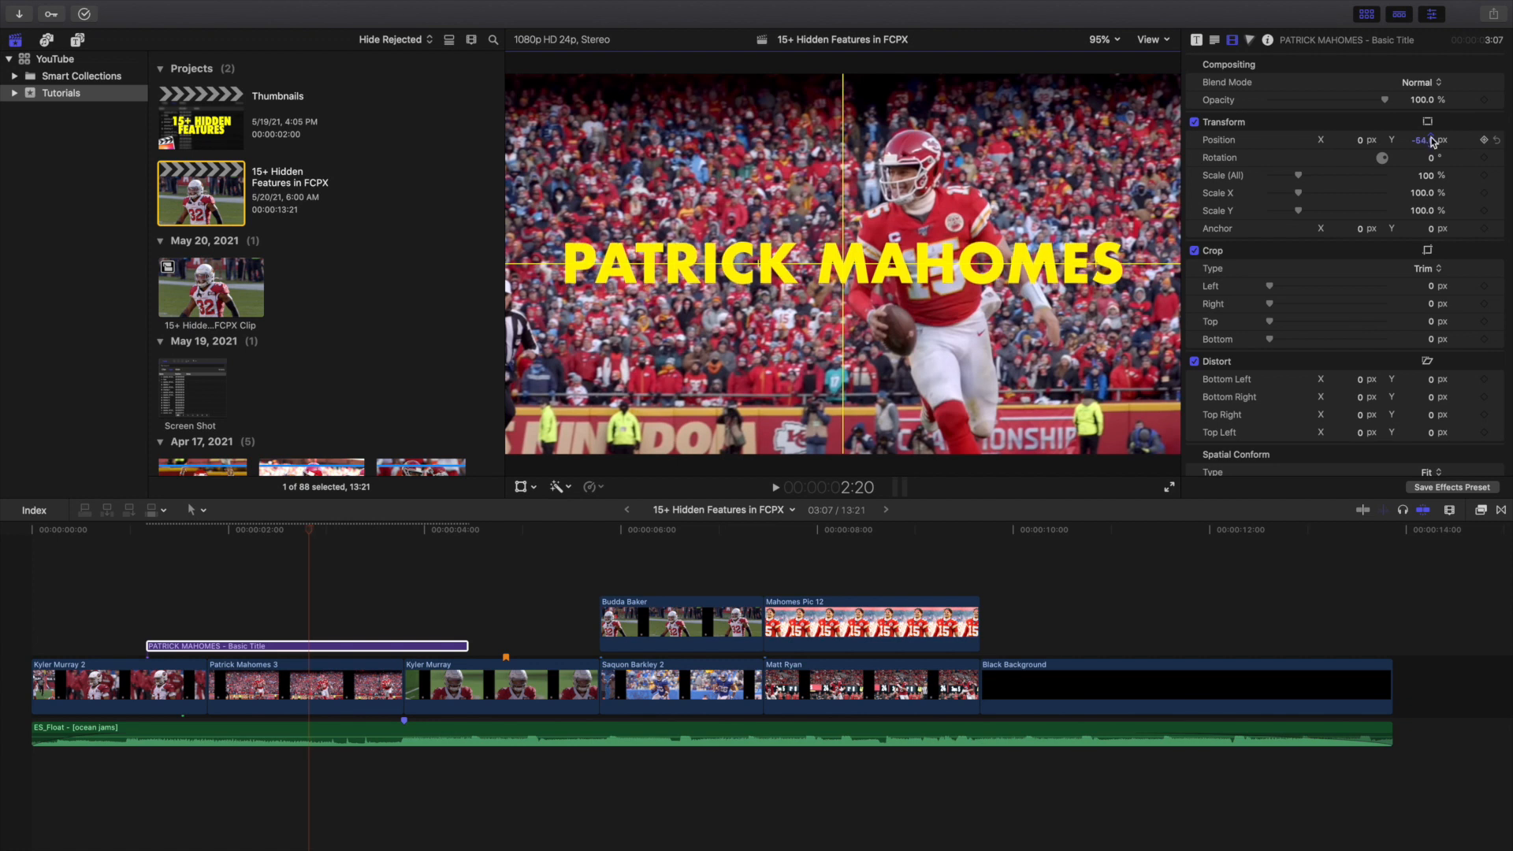
key("super+z")
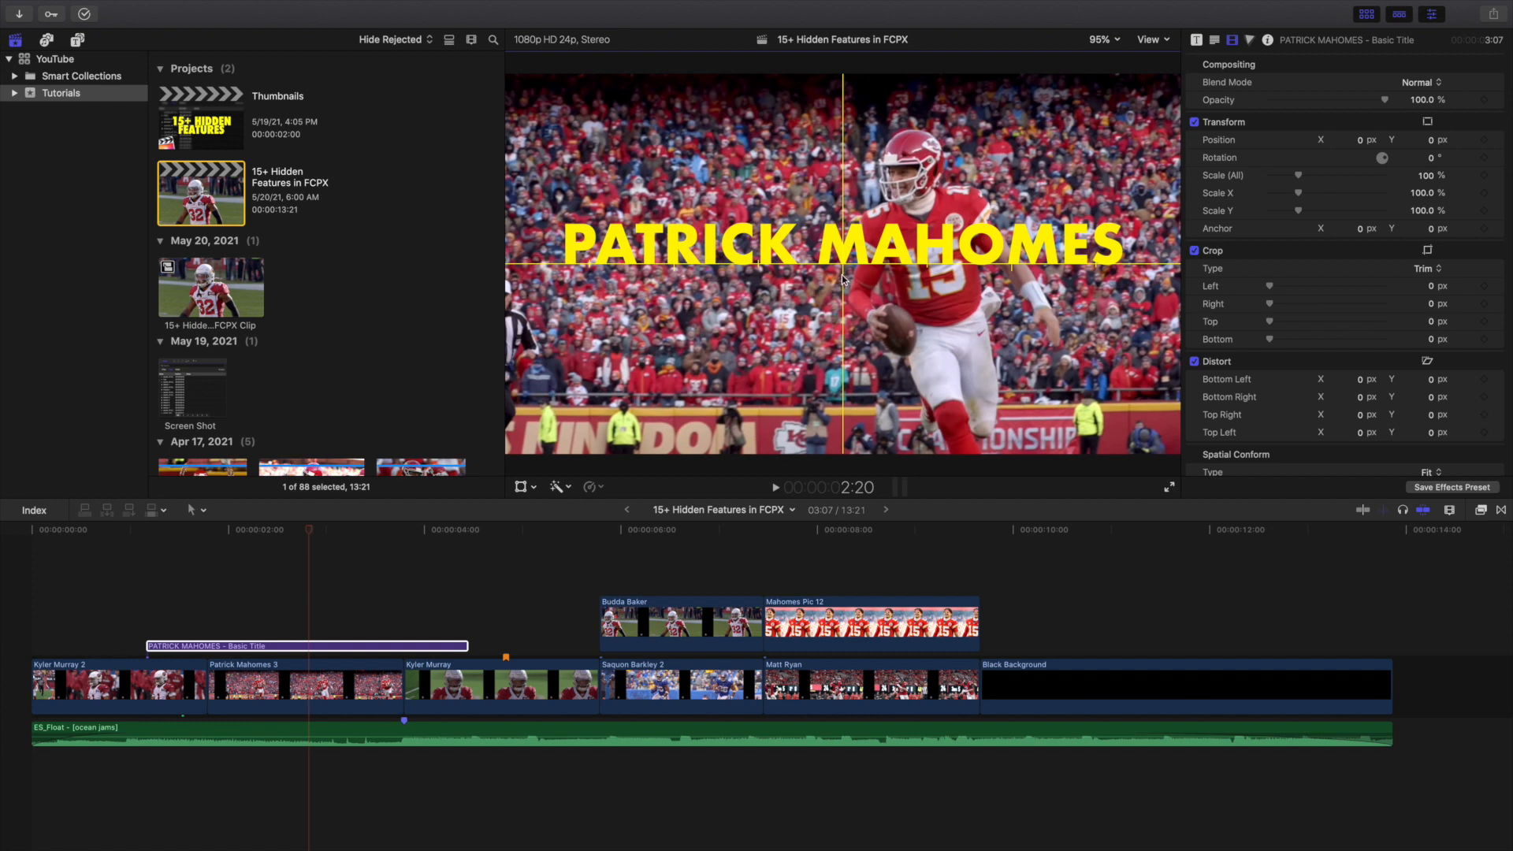
left_click(260, 578)
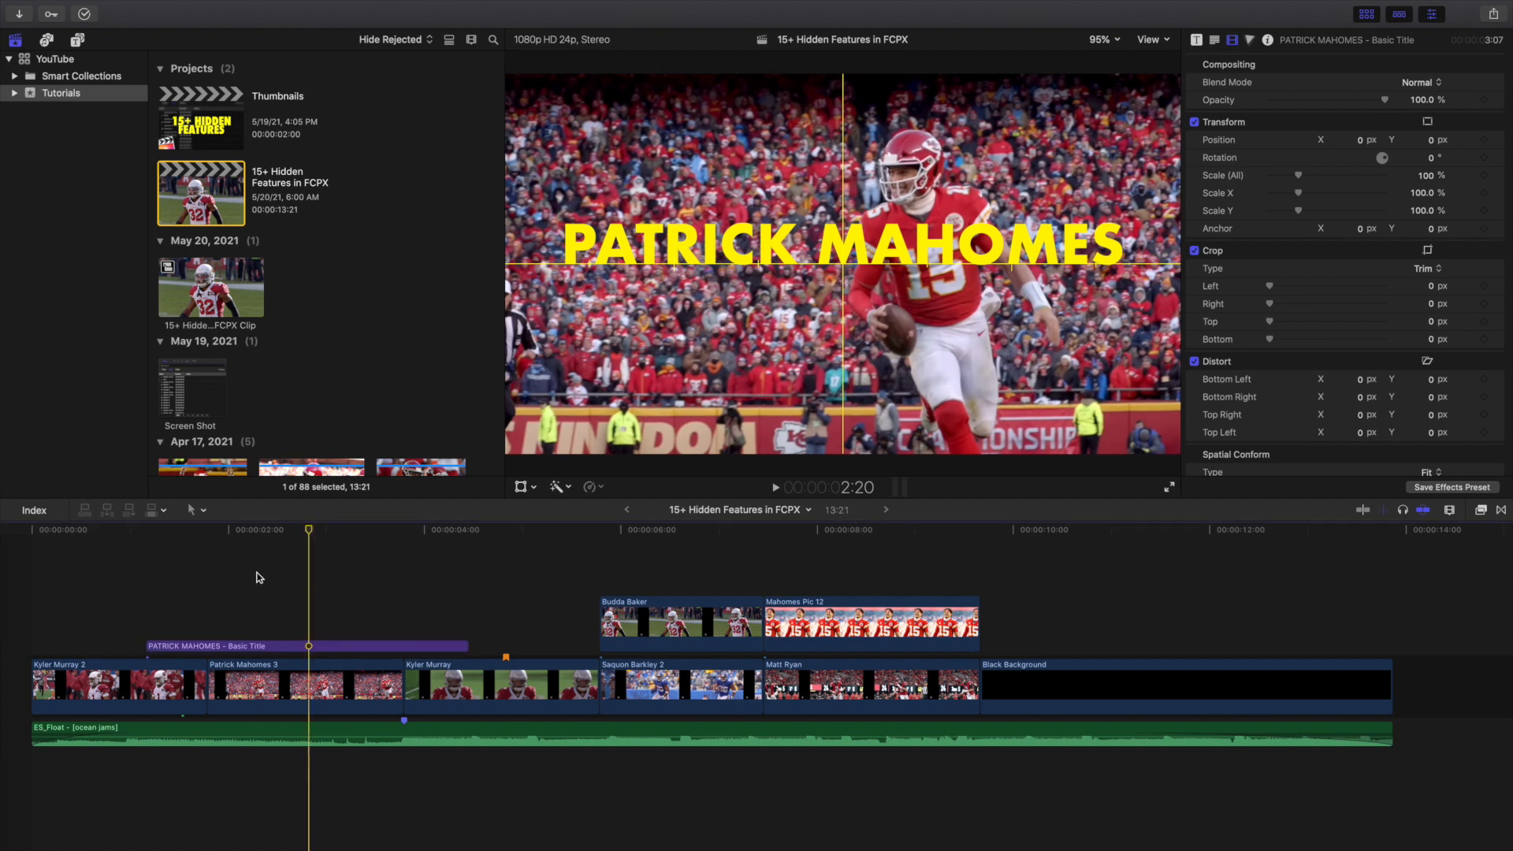
- View the timeline index, close it, and check the details of the chapter marker on the Kyler Murray clip
left_click(36, 510)
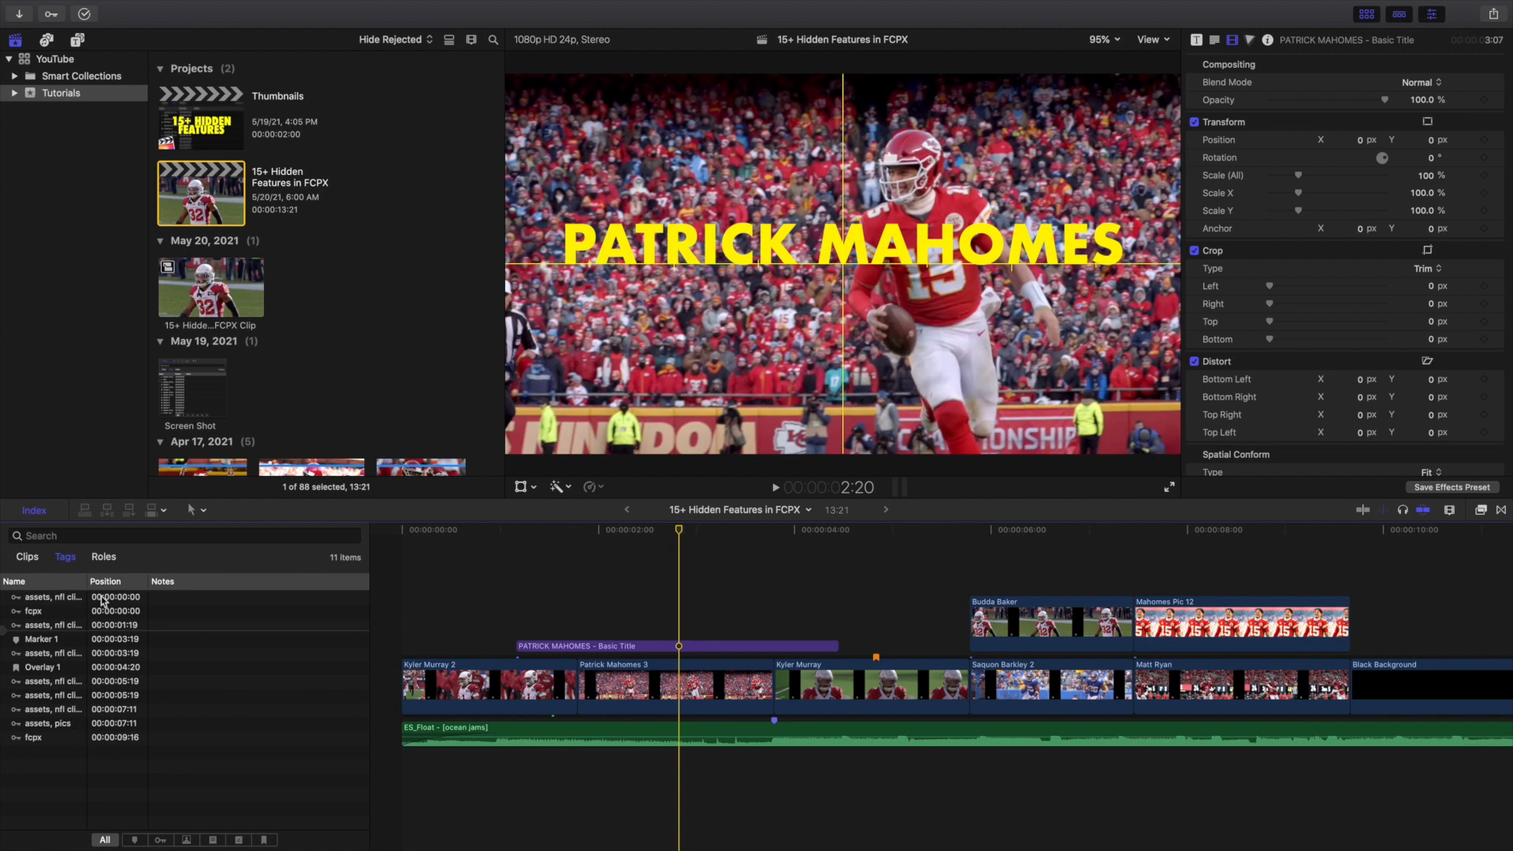
left_click(41, 514)
left_click(506, 657)
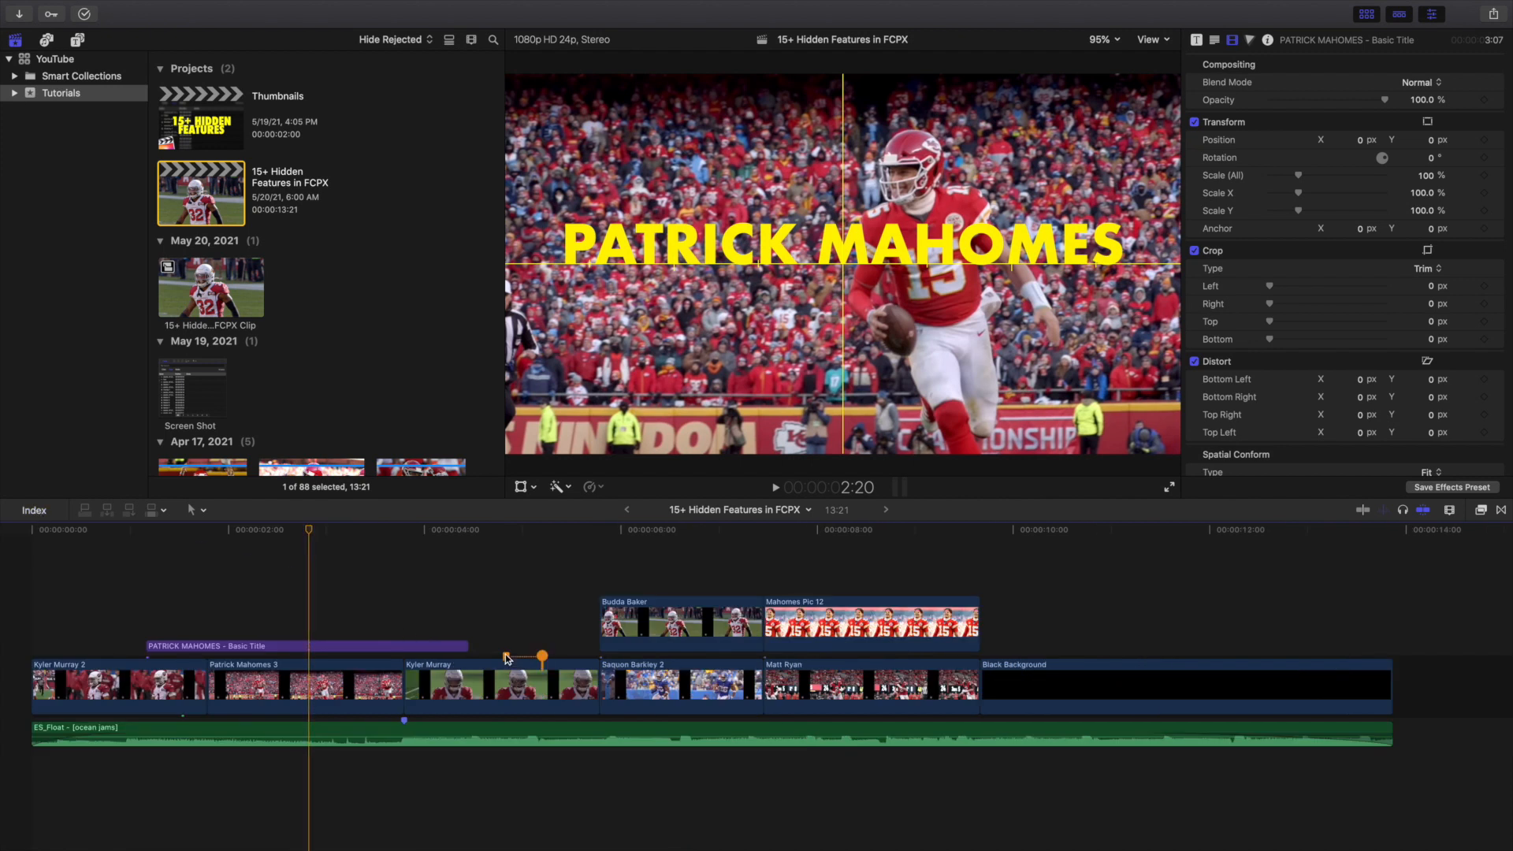
double_click(506, 657)
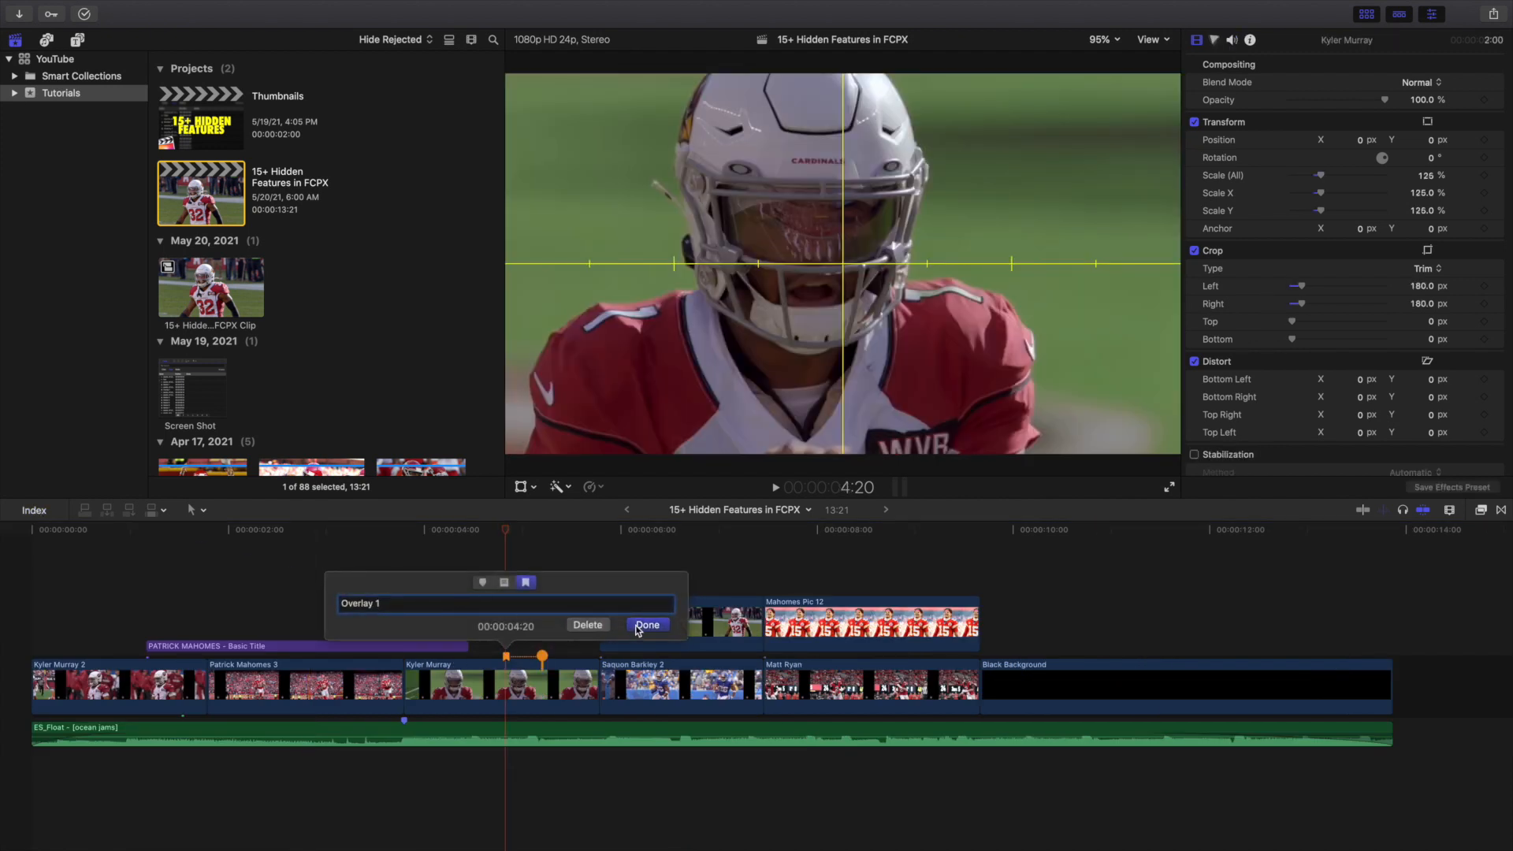
left_click(646, 624)
left_click(490, 626)
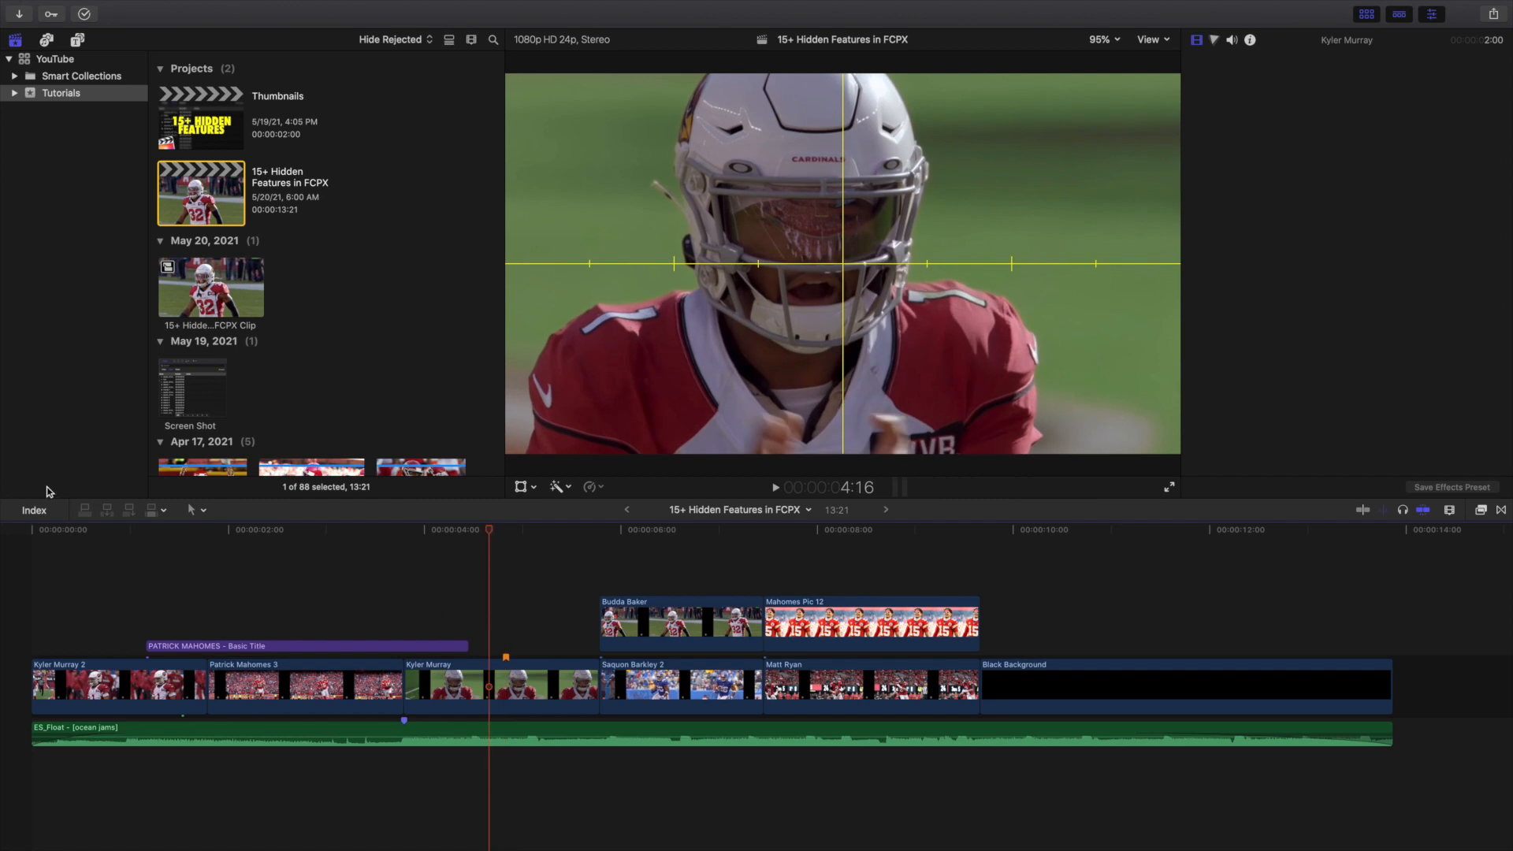
- Locate the Overlay 1 marker through the timeline index tags and the first Kyler Murray 2 clip through its clip list
left_click(34, 510)
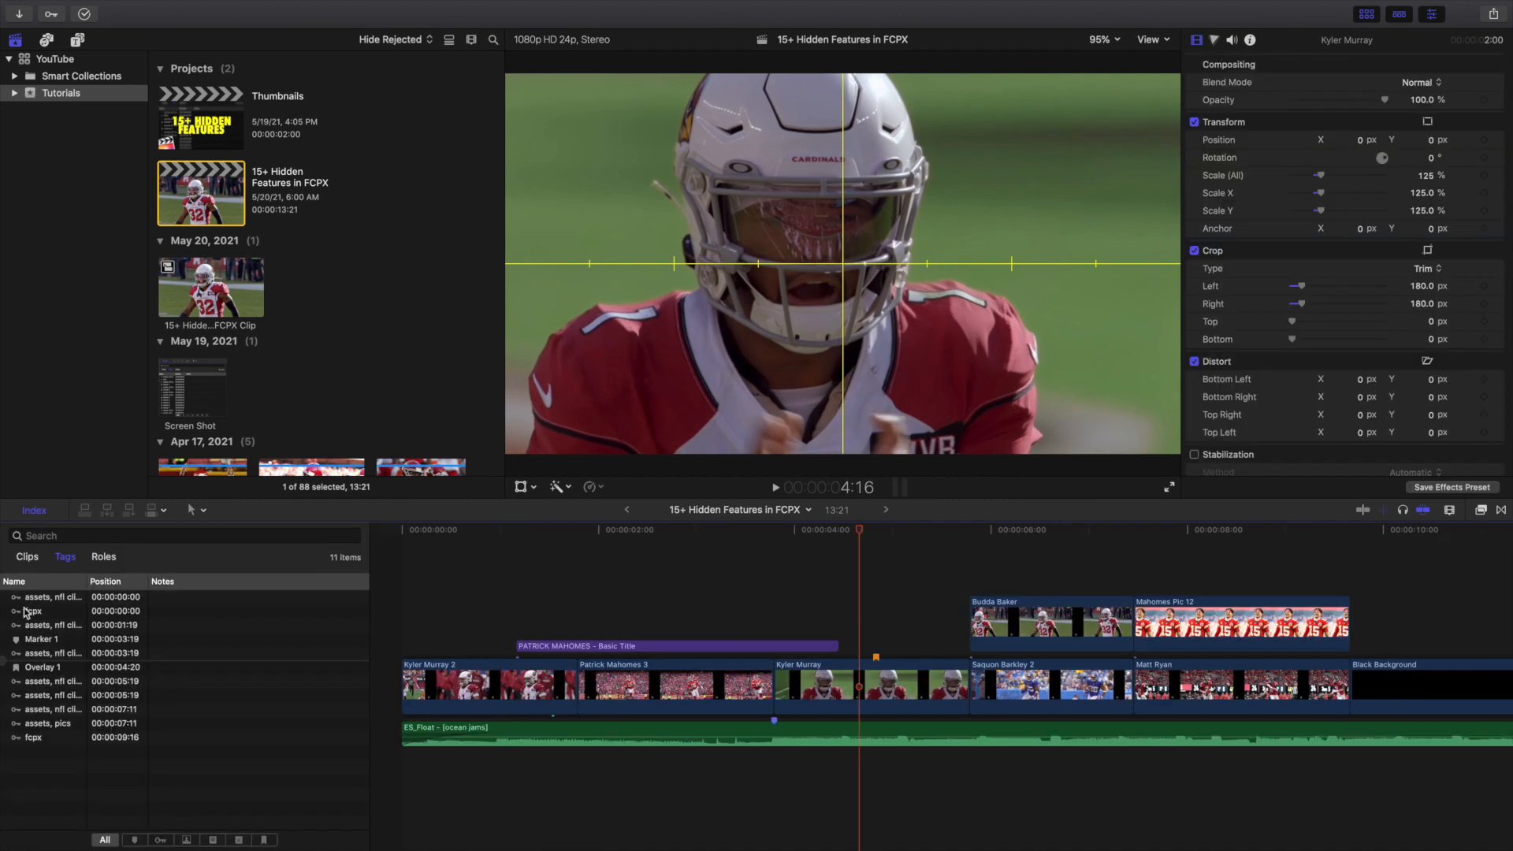
left_click(35, 668)
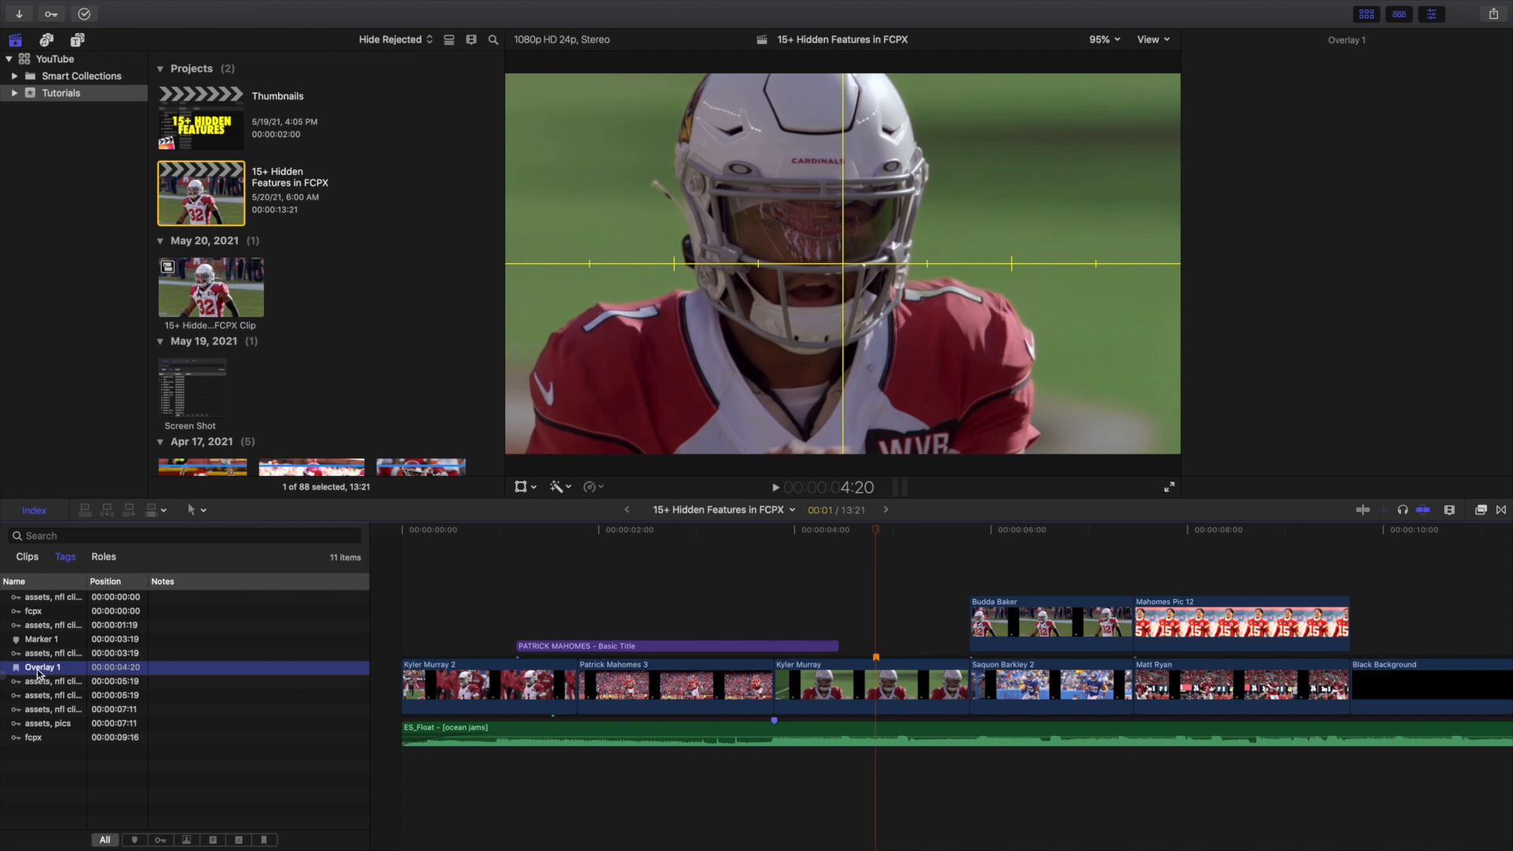
left_click(27, 557)
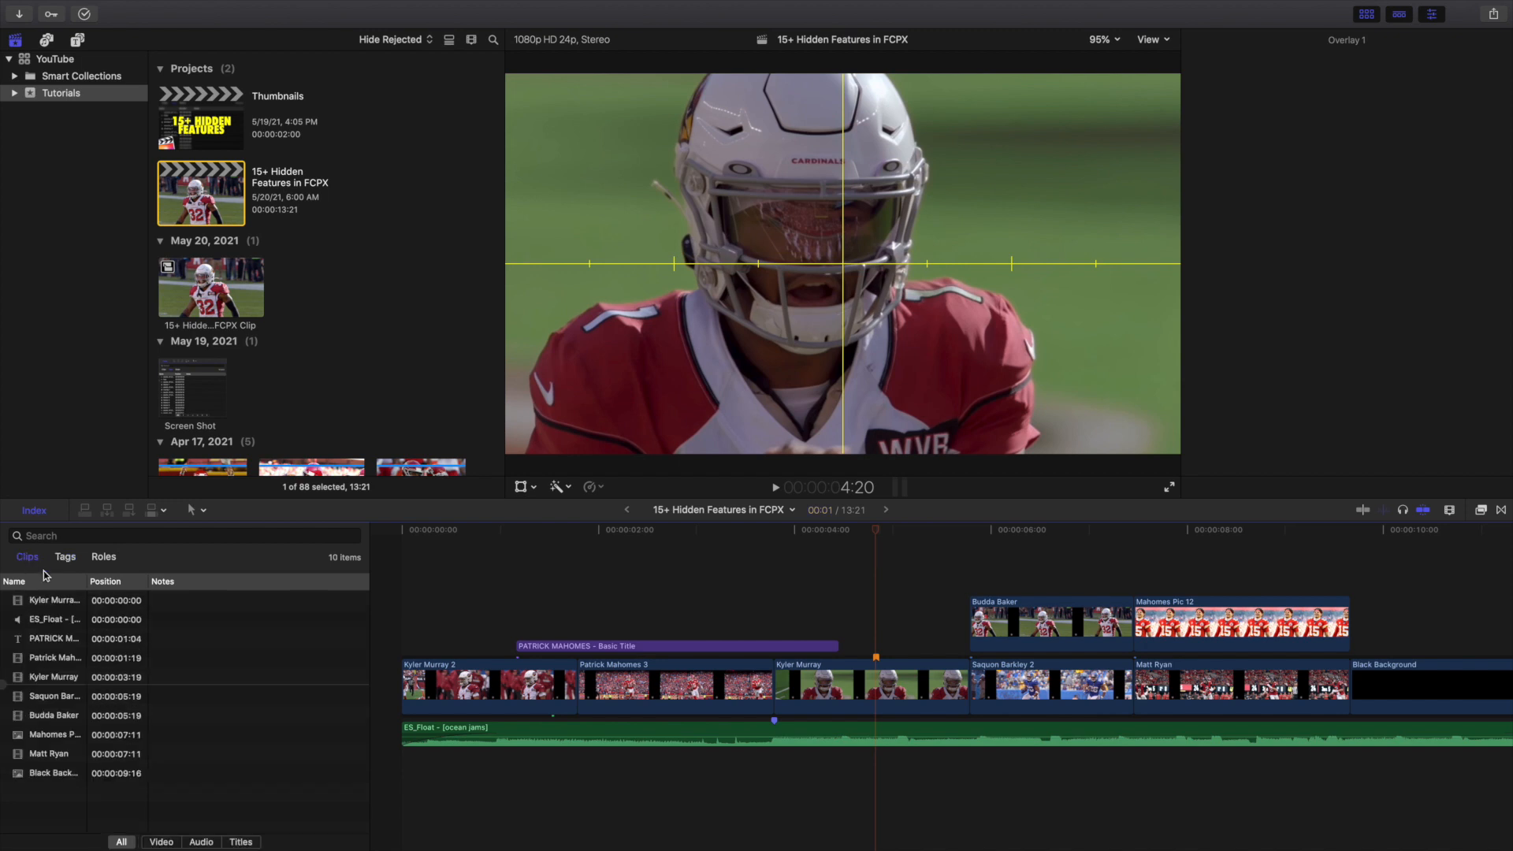
left_click(194, 605)
key("super+4")
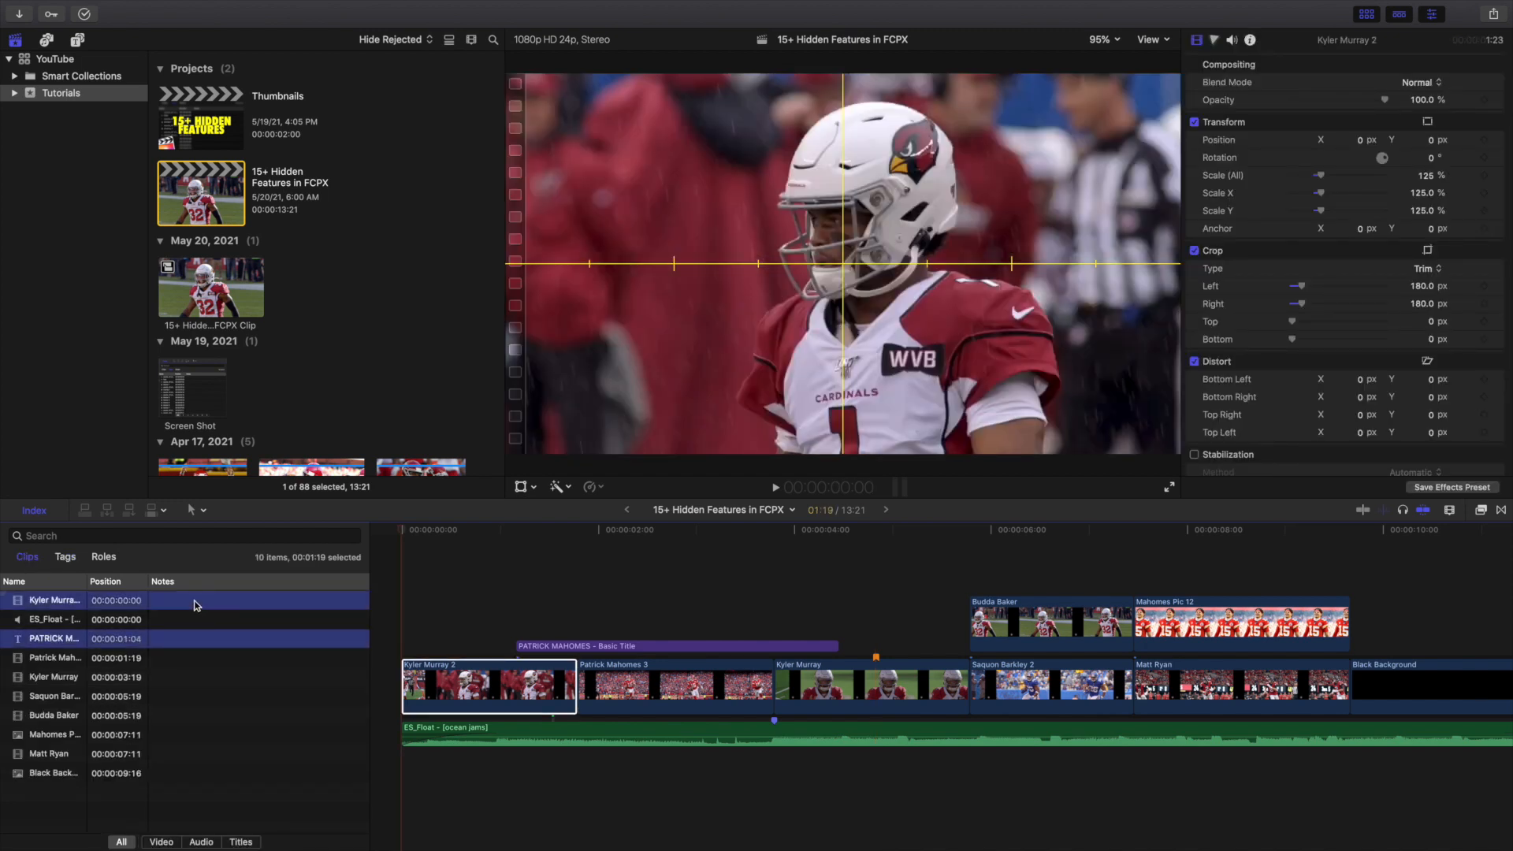
- Add the note "Freeze Frame" to the Kyler Murray clip in the timeline index, undo it, and close the index
left_click(157, 676)
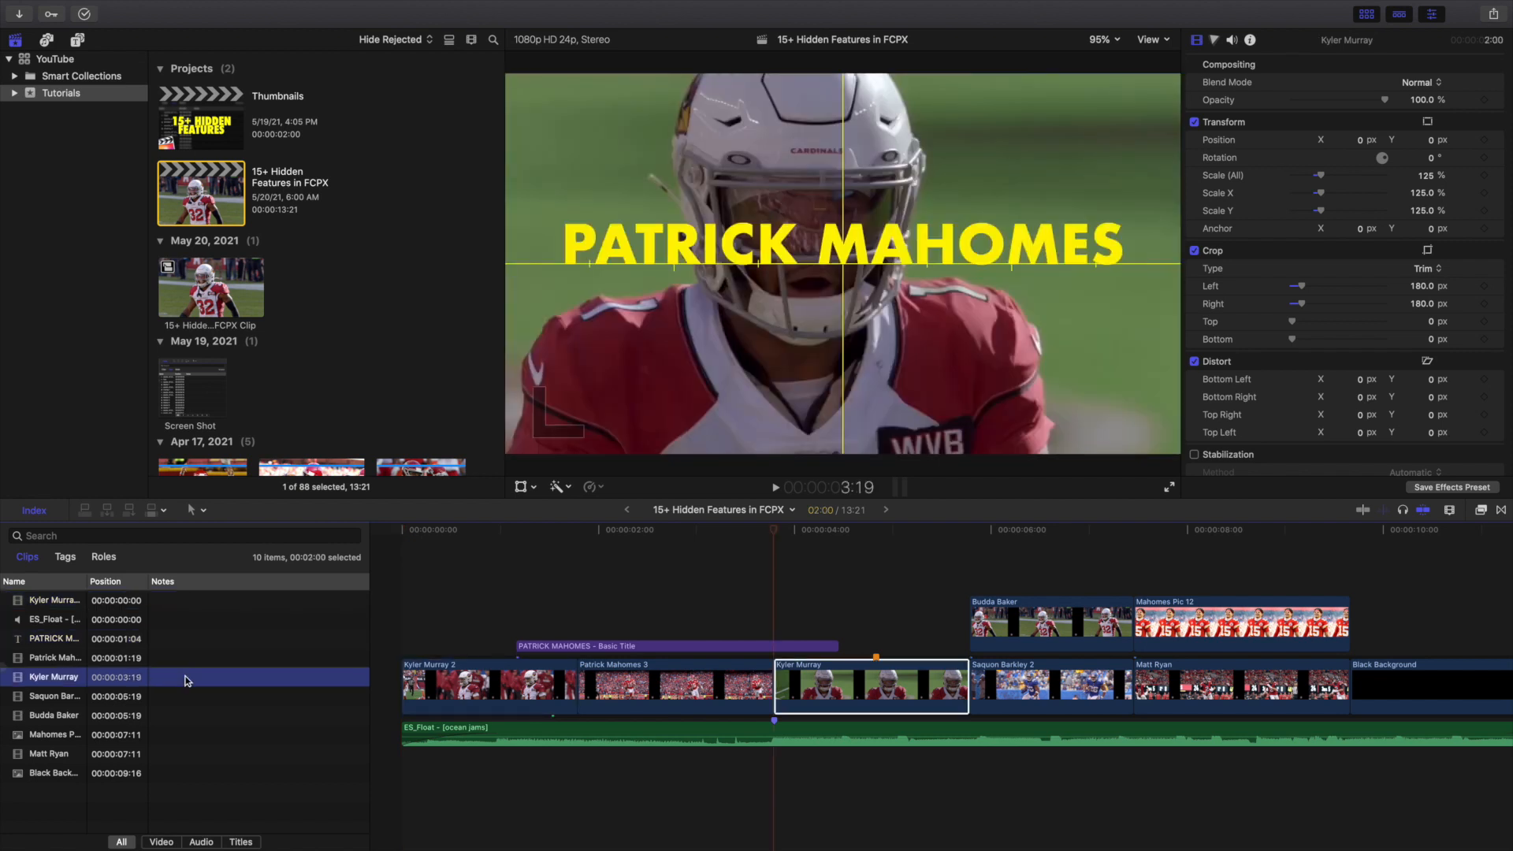
left_click(186, 676)
type("Fr")
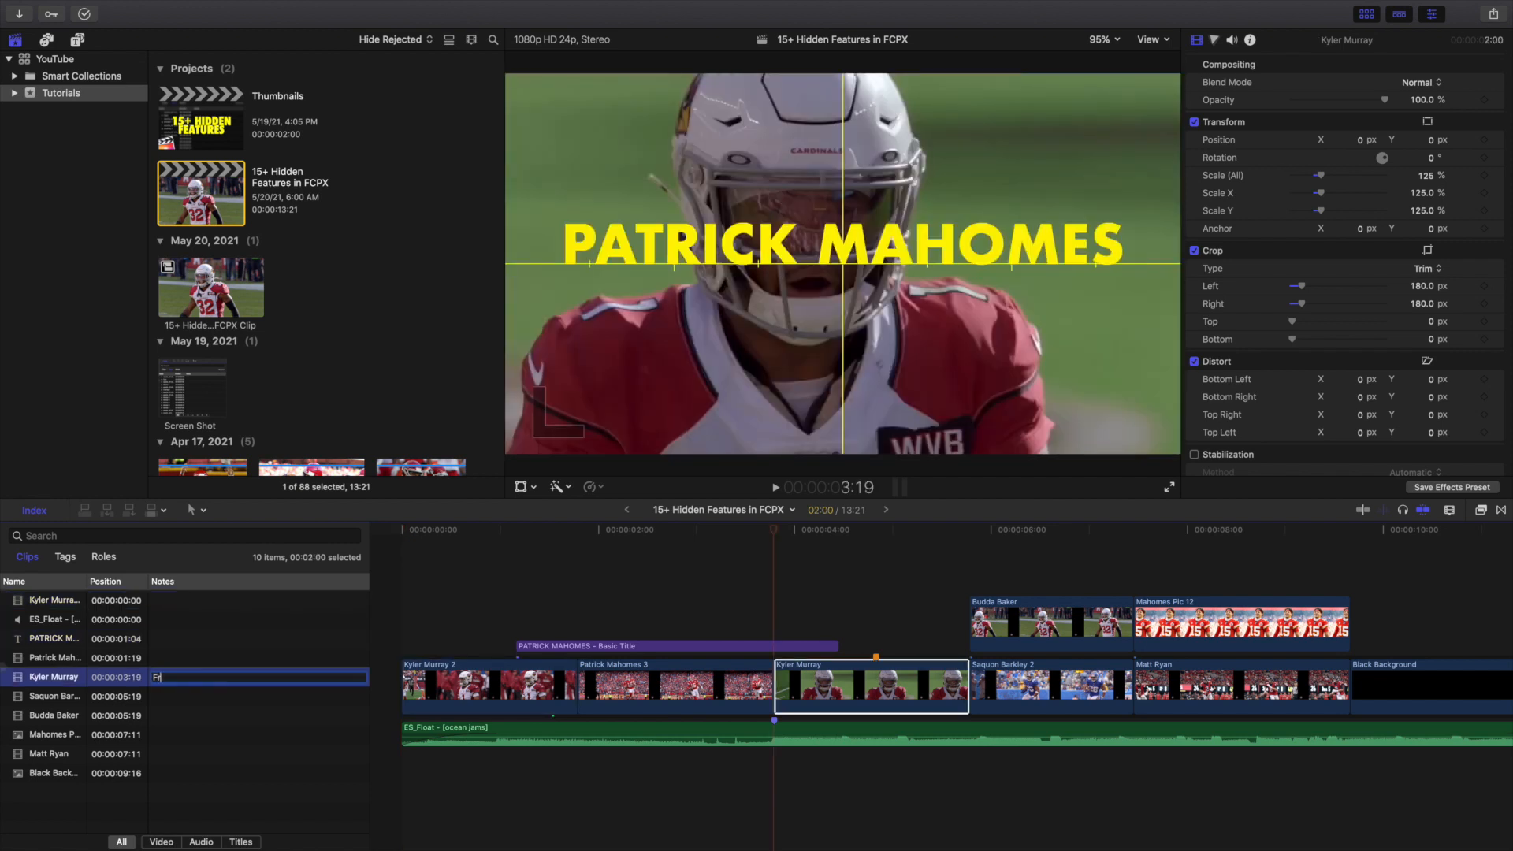
type("eeze Frame")
key("Return")
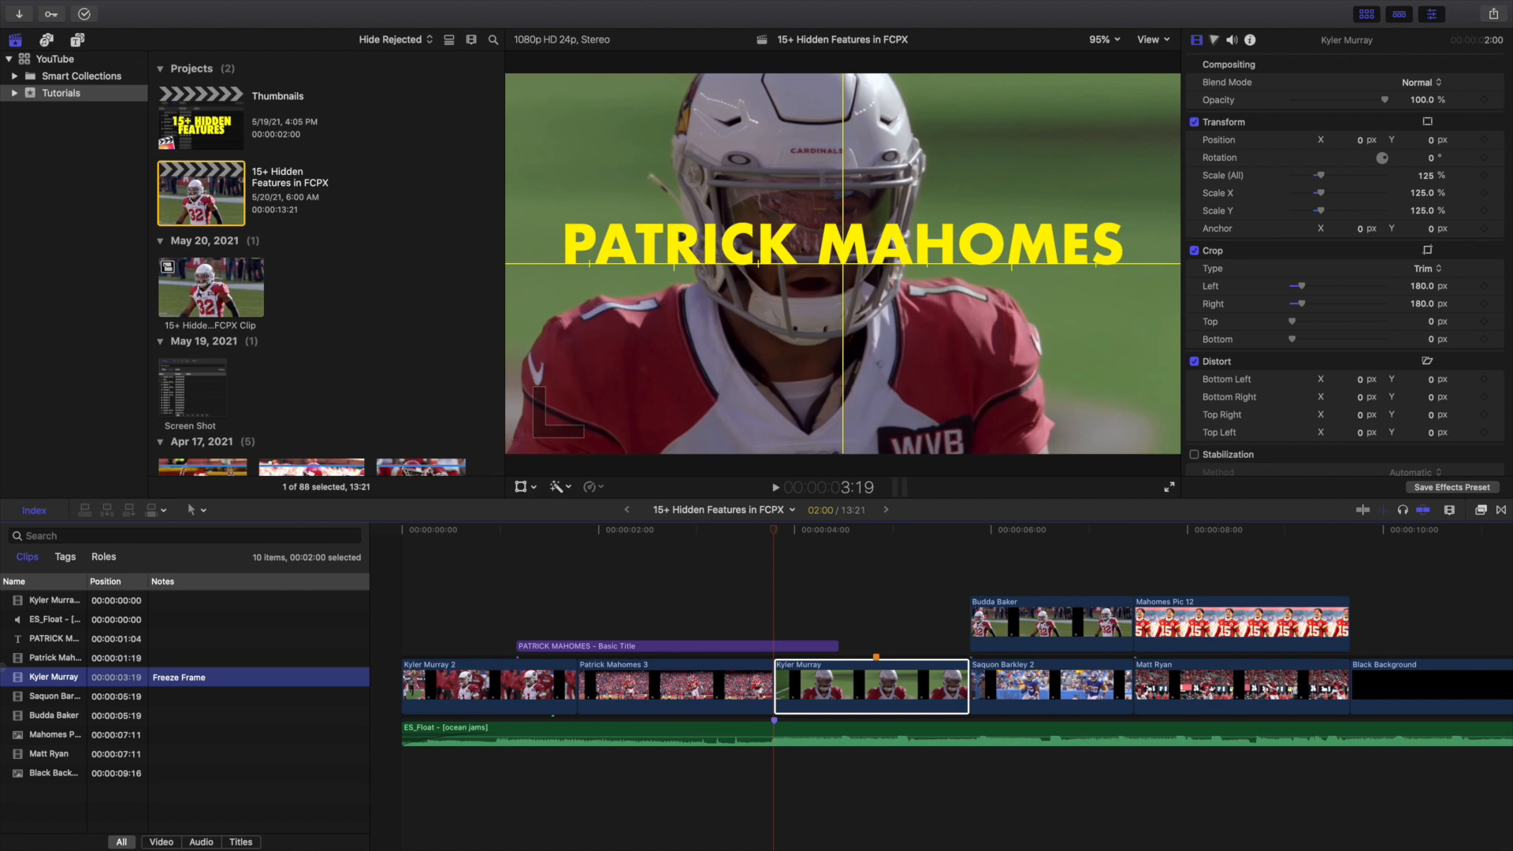
key("super+z")
left_click(33, 511)
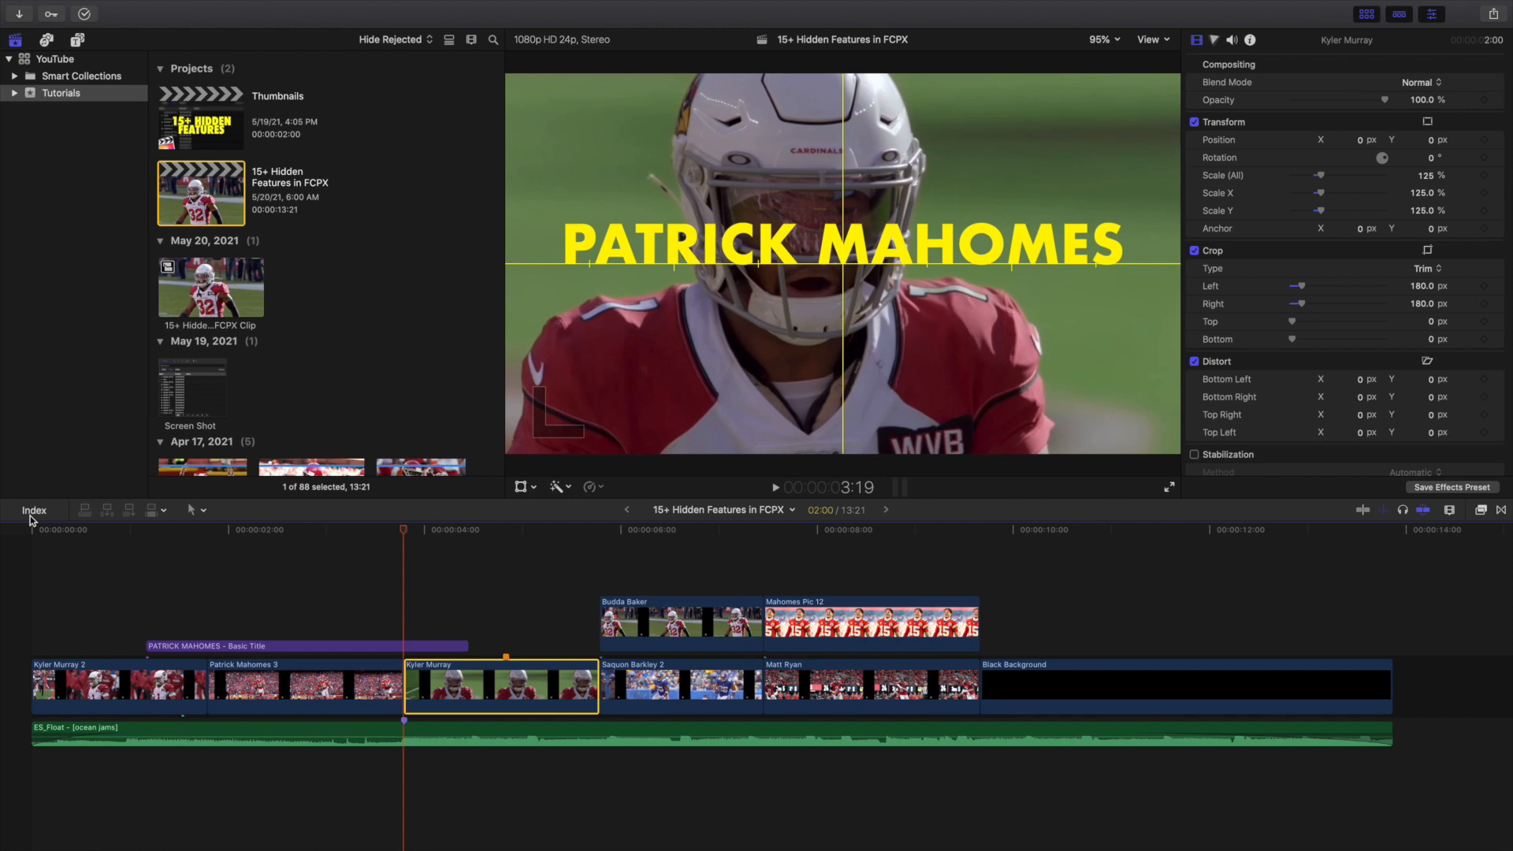
- Move the playhead to 2:21, select the Patrick Mahomes 3 clip, and show its info in the inspector
left_click(315, 603)
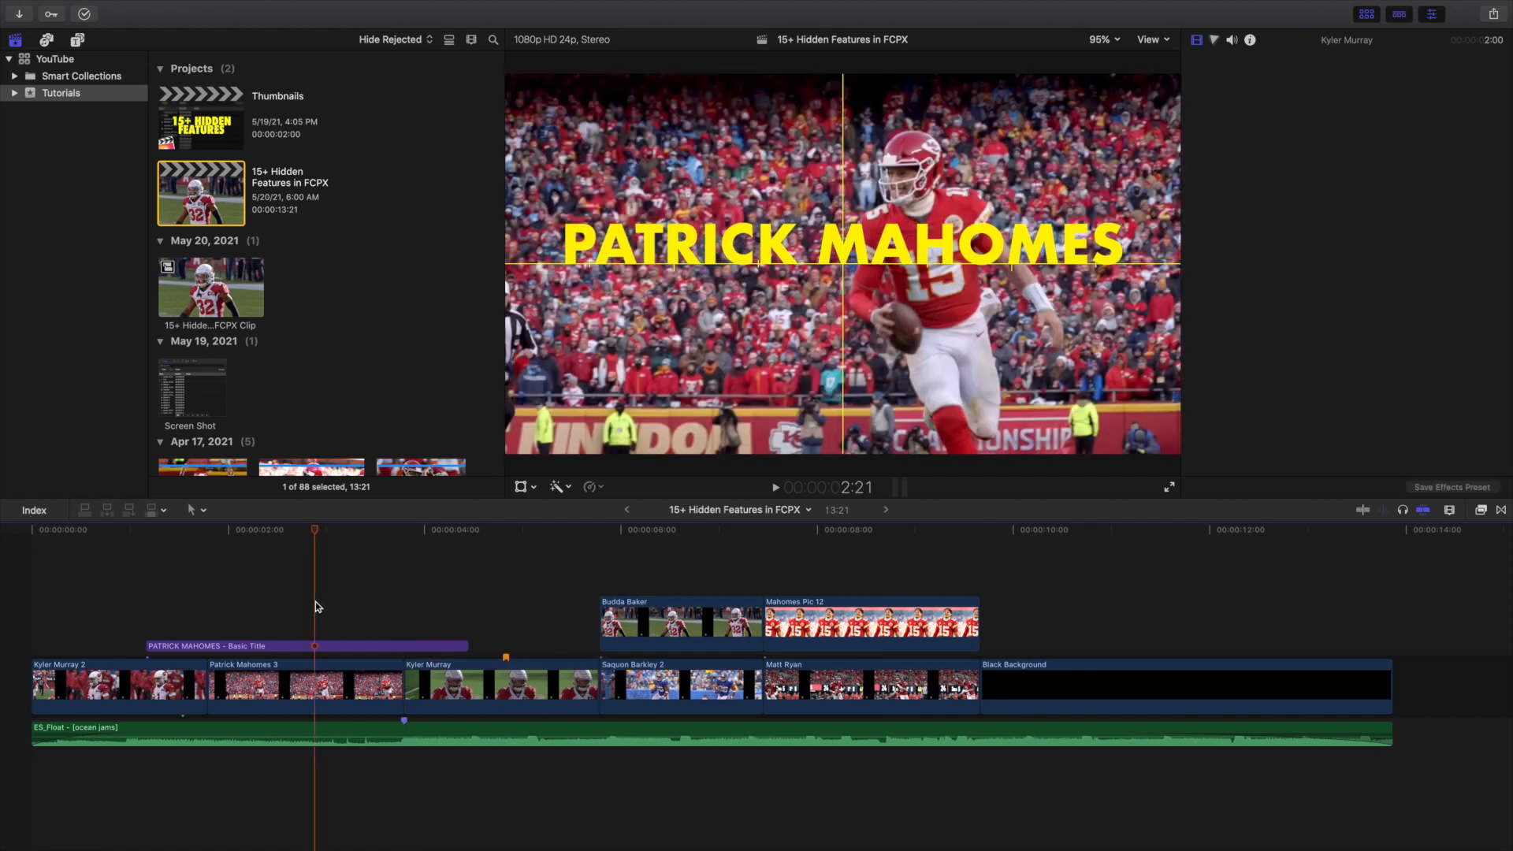
left_click(276, 679)
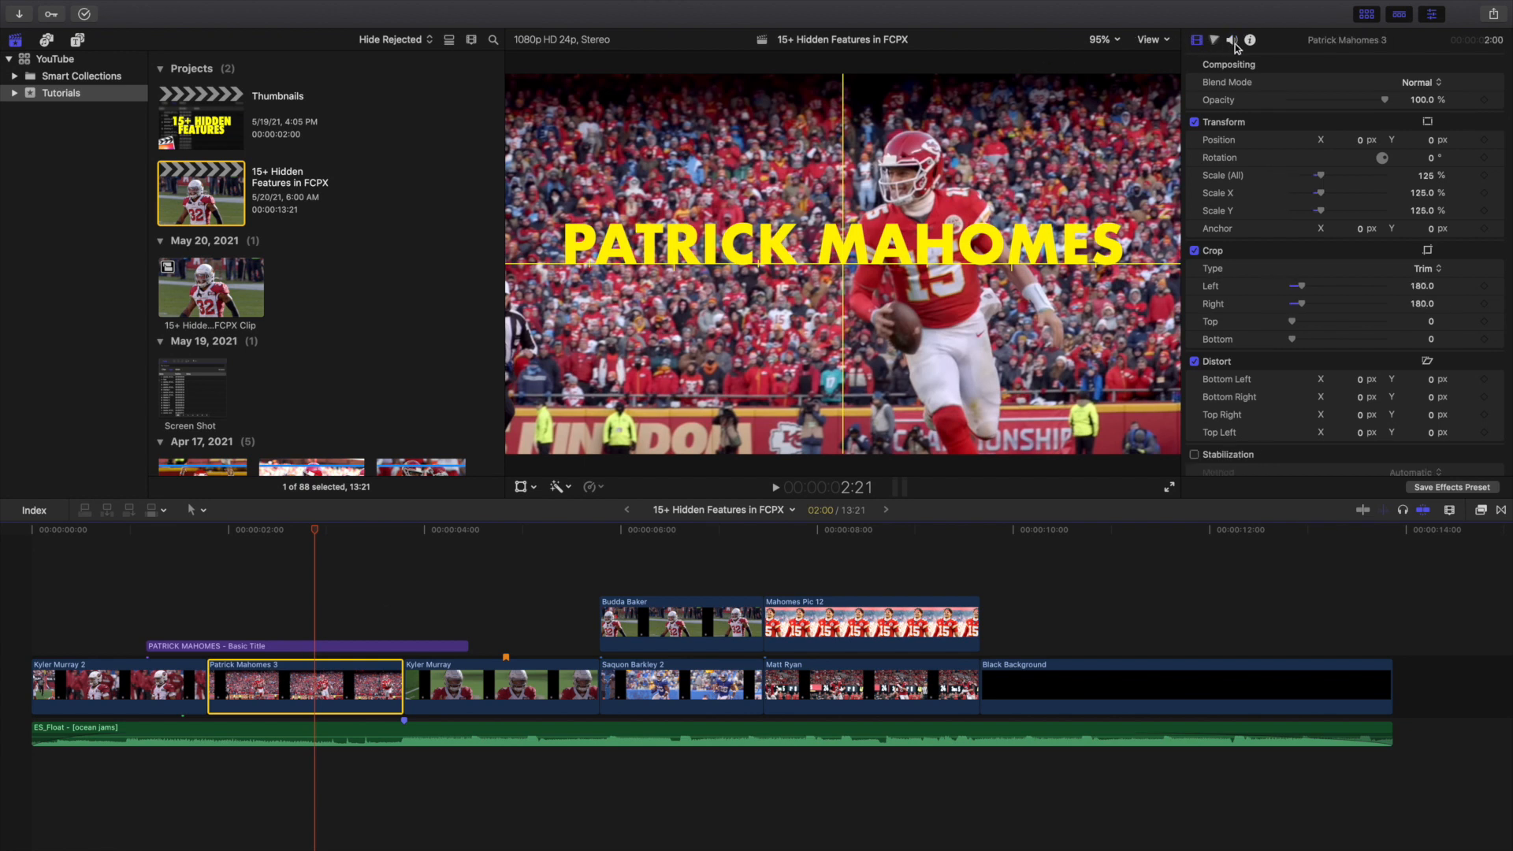
left_click(1249, 39)
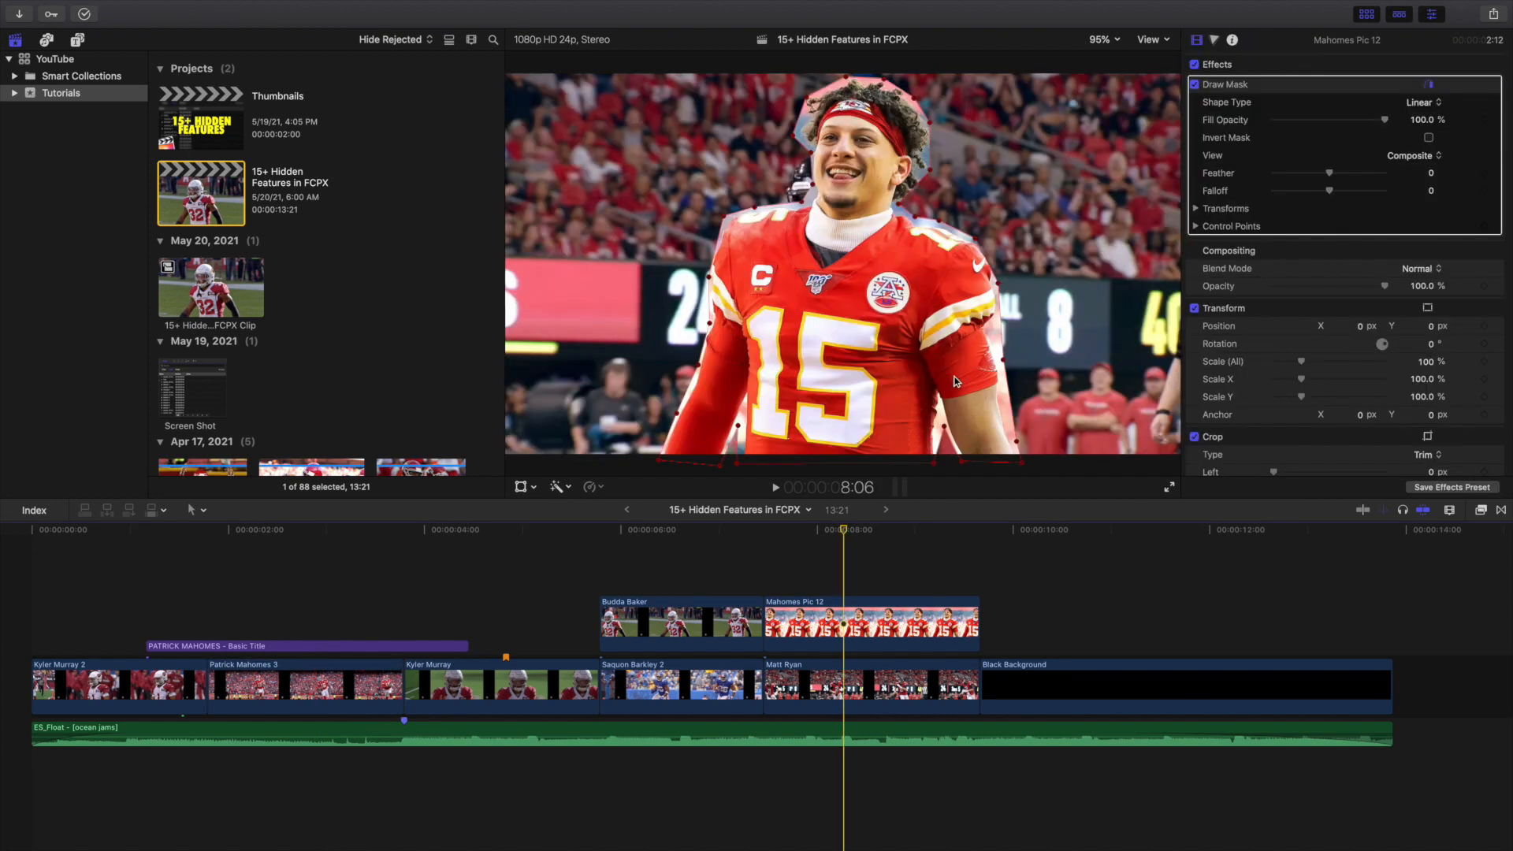
- With the viewer at 50% and Transform controls shown, shift the Mahomes Pic 12 clip to about X 1504 px
left_click(1105, 40)
left_click(1107, 101)
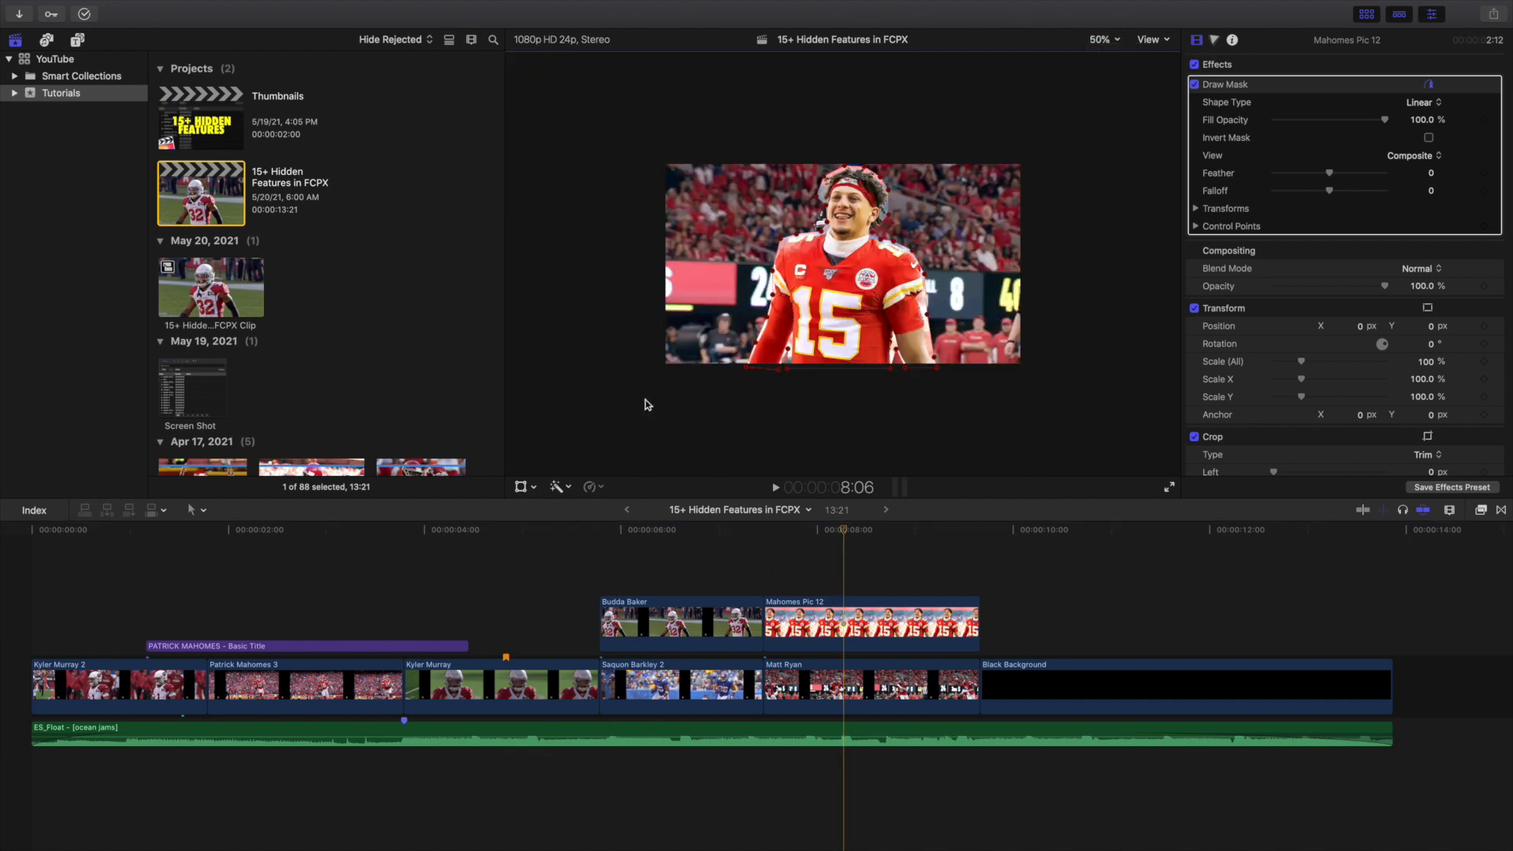
left_click(521, 487)
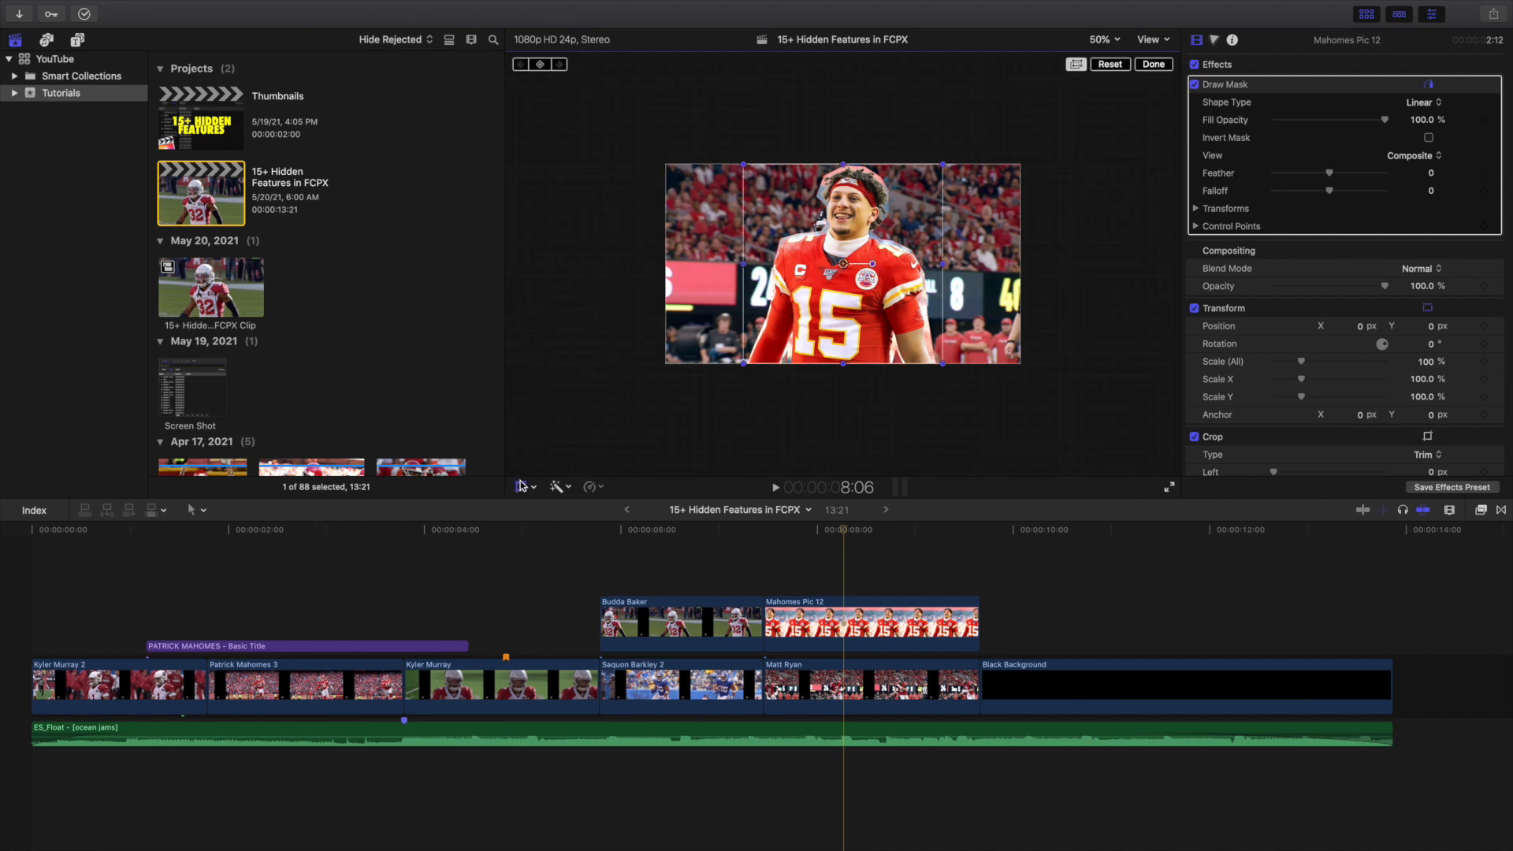
left_click(840, 620)
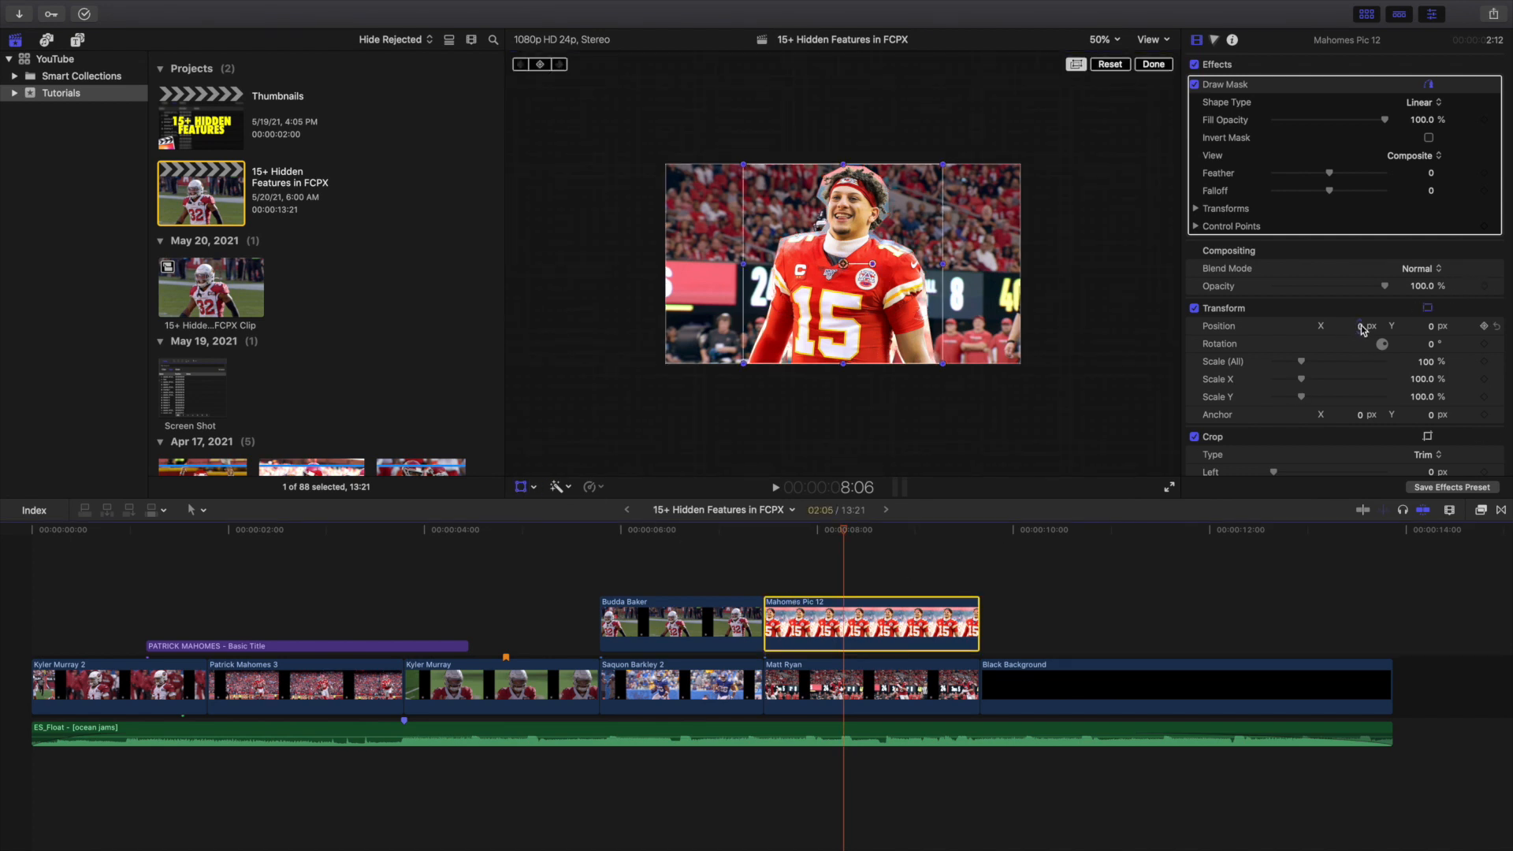
left_click_drag(1359, 327, 1419, 326)
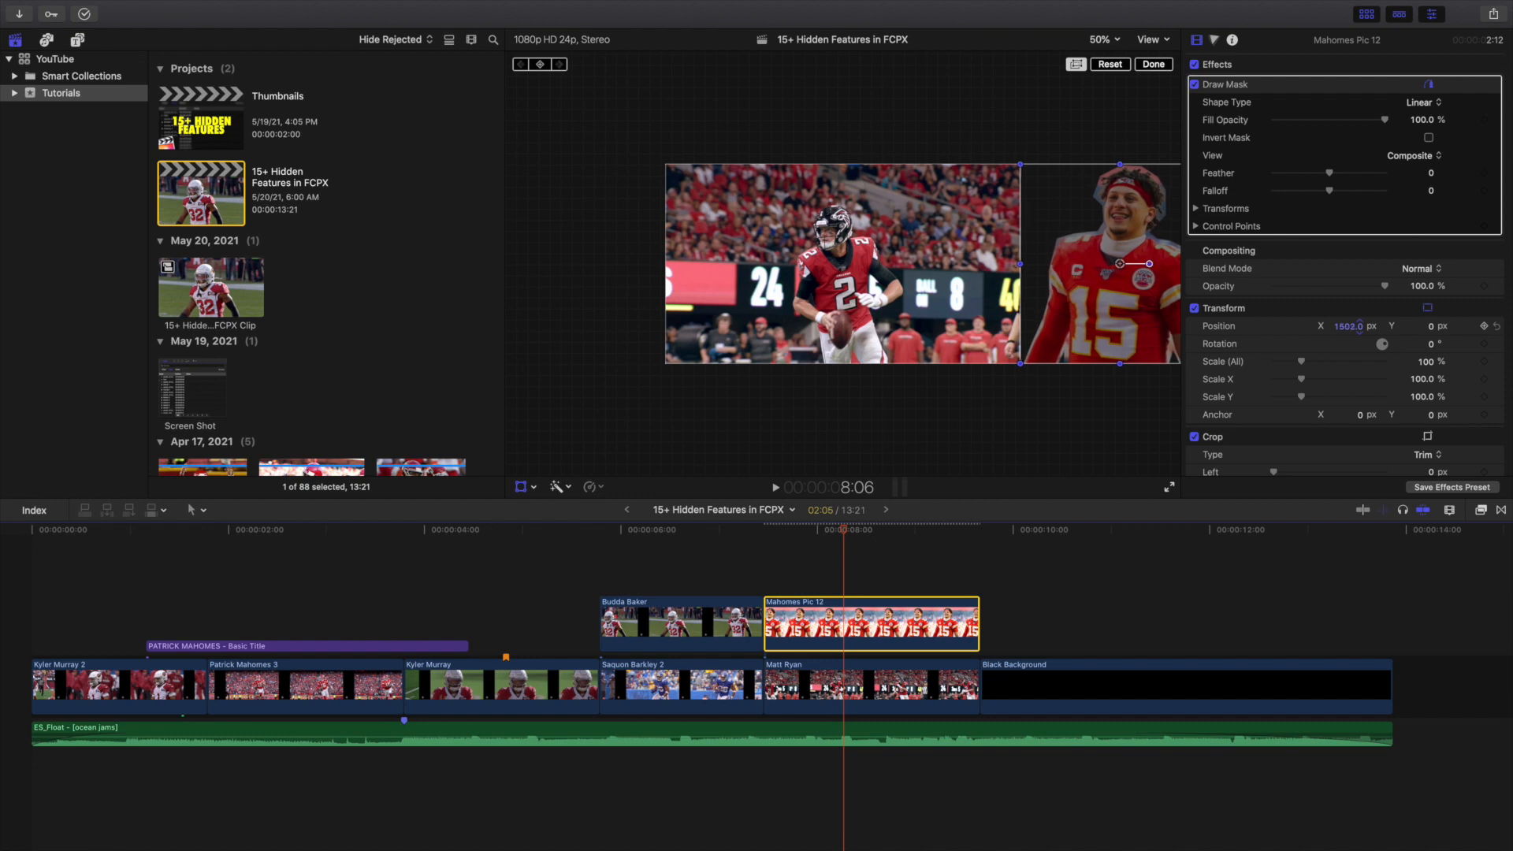
left_click_drag(1360, 327, 1359, 371)
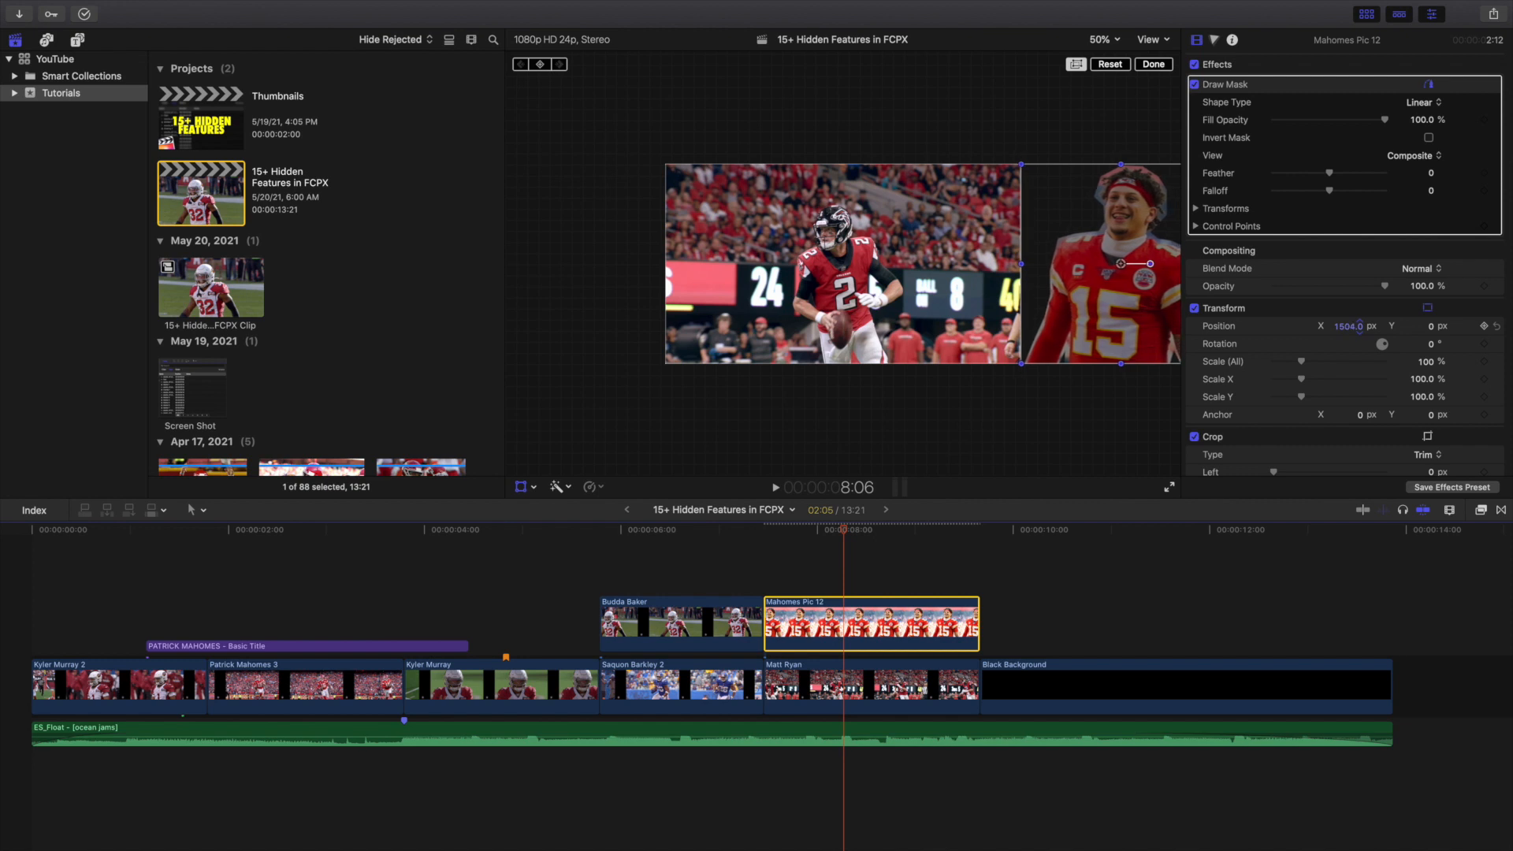
- Undo the Mahomes Pic 12 position change, close the Transform controls, and fit the image to the viewer
key("super+z")
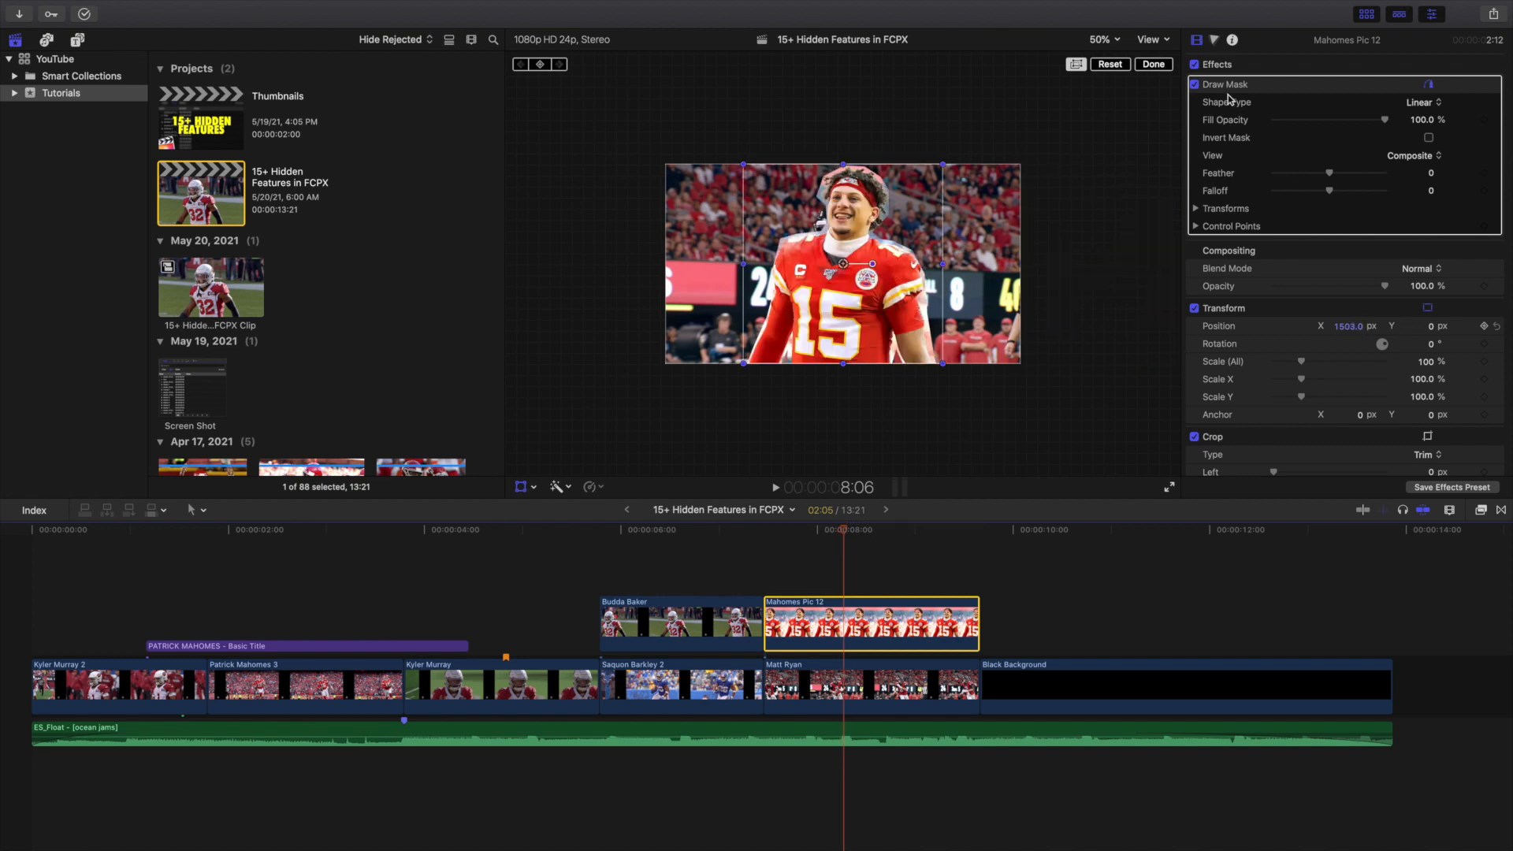
left_click(1155, 66)
left_click(1108, 44)
left_click(1111, 57)
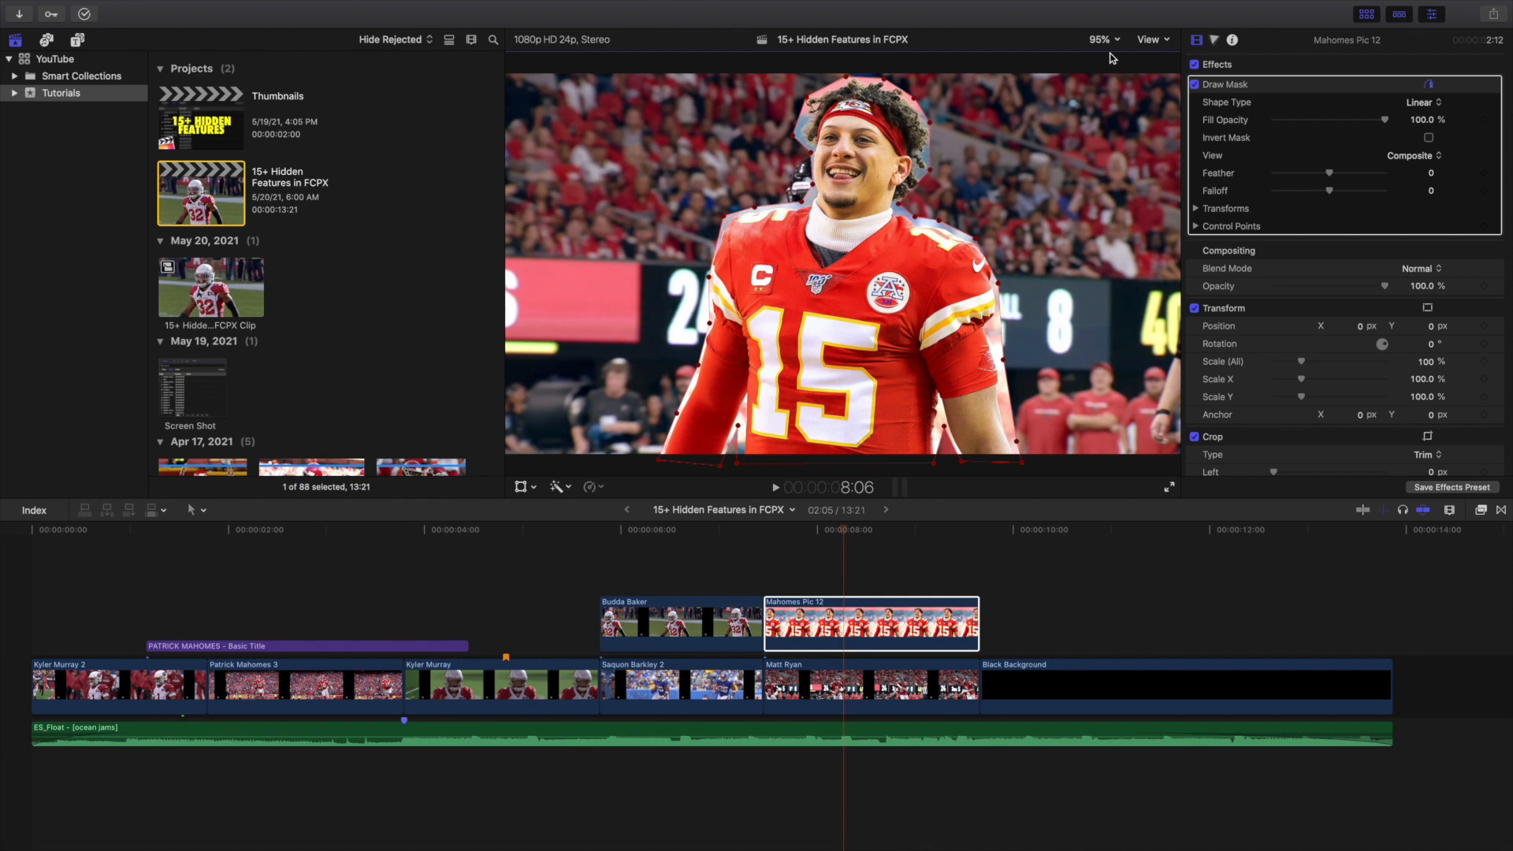
- Reduce the viewer to 50%, move Mahomes Pic 12 out of frame to about X 1424 px, and show its Transform controls
left_click(1110, 41)
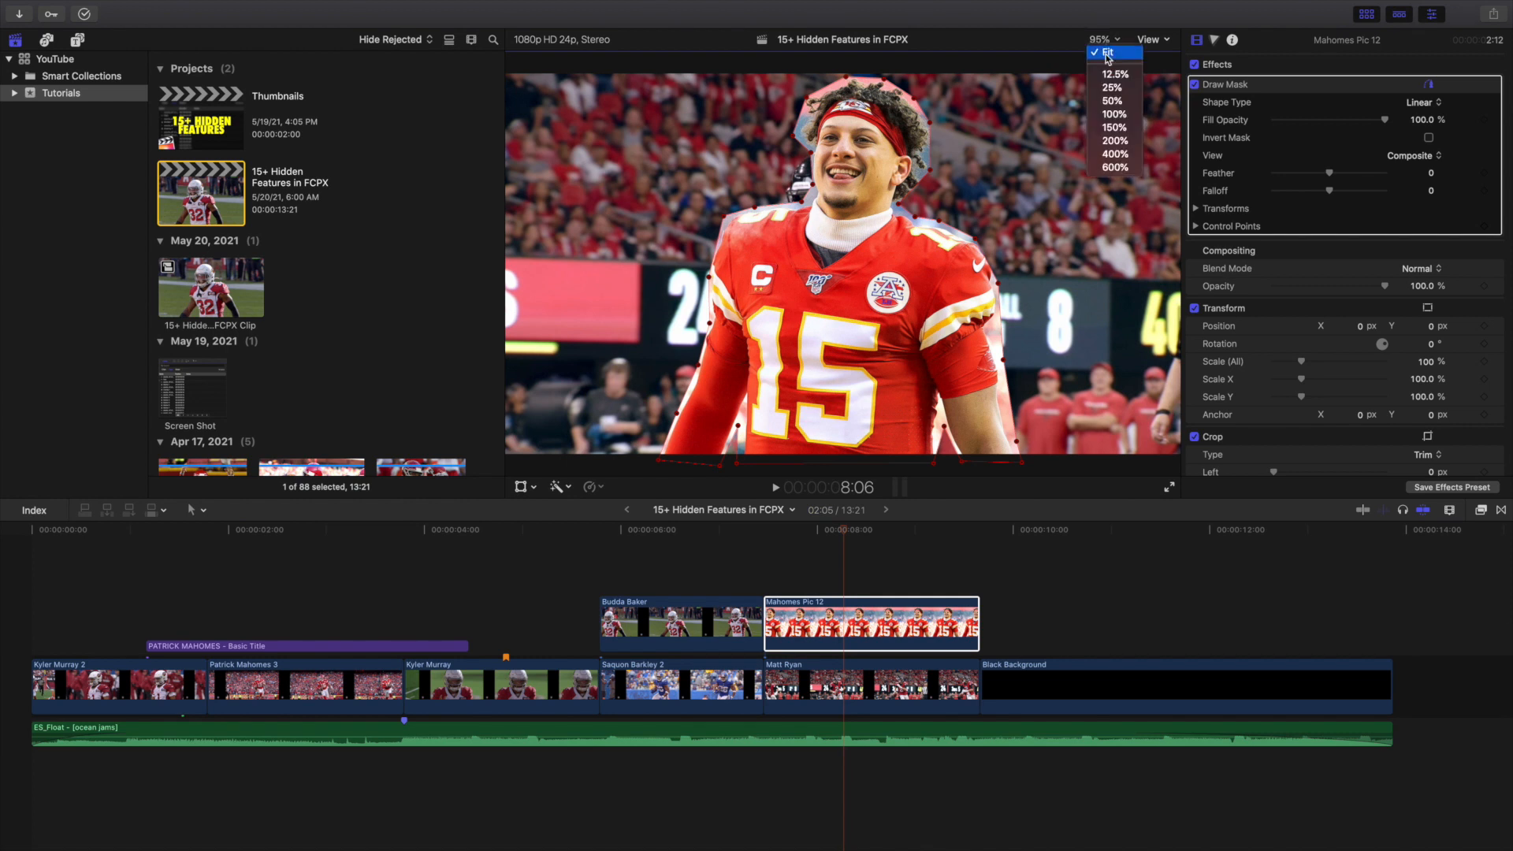
left_click(1111, 109)
left_click_drag(1360, 326, 1371, 327)
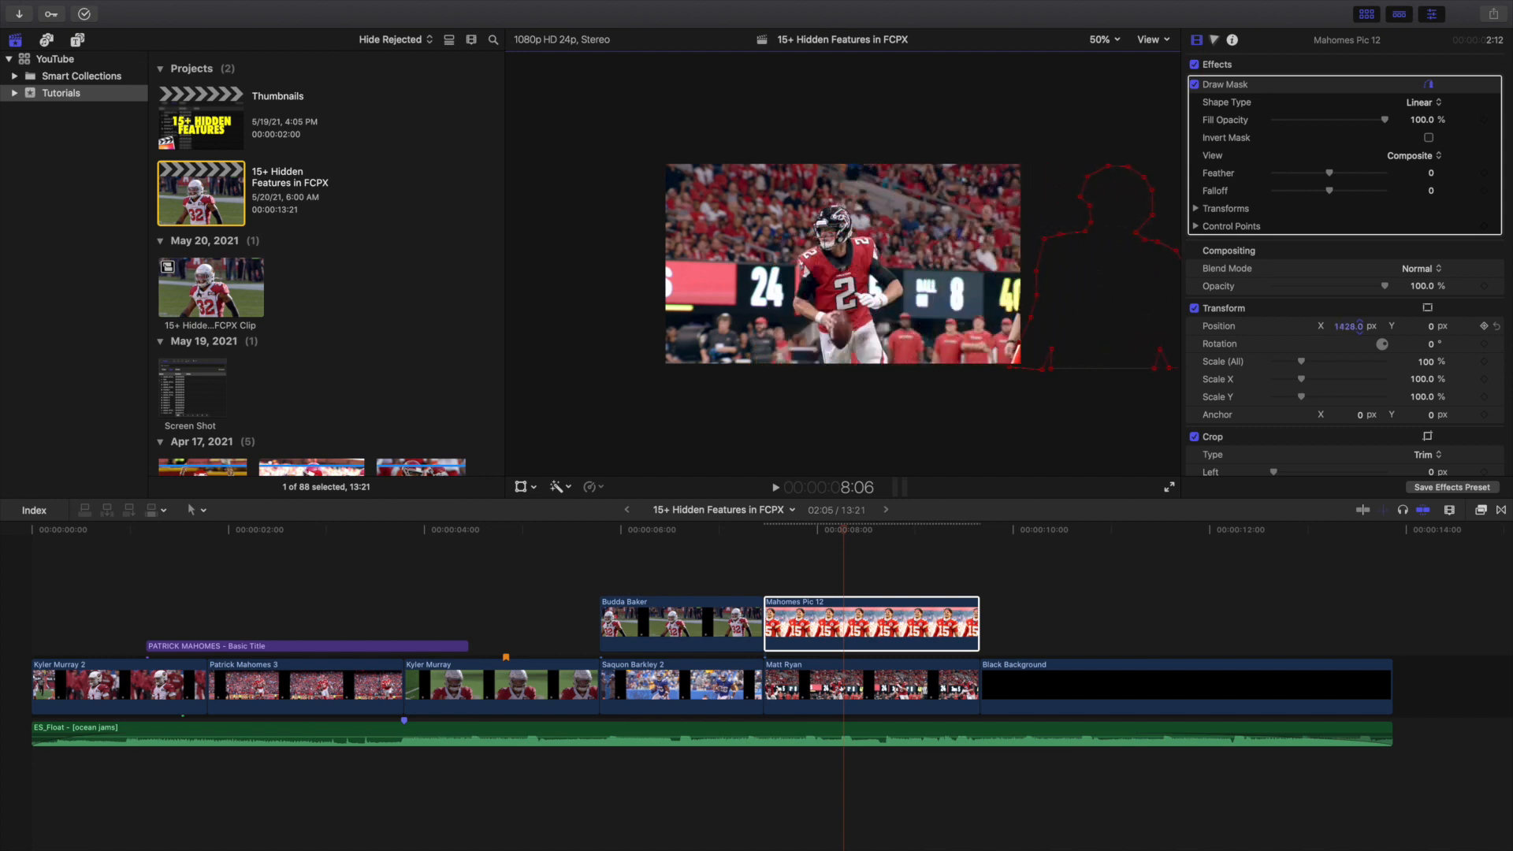
left_click(520, 487)
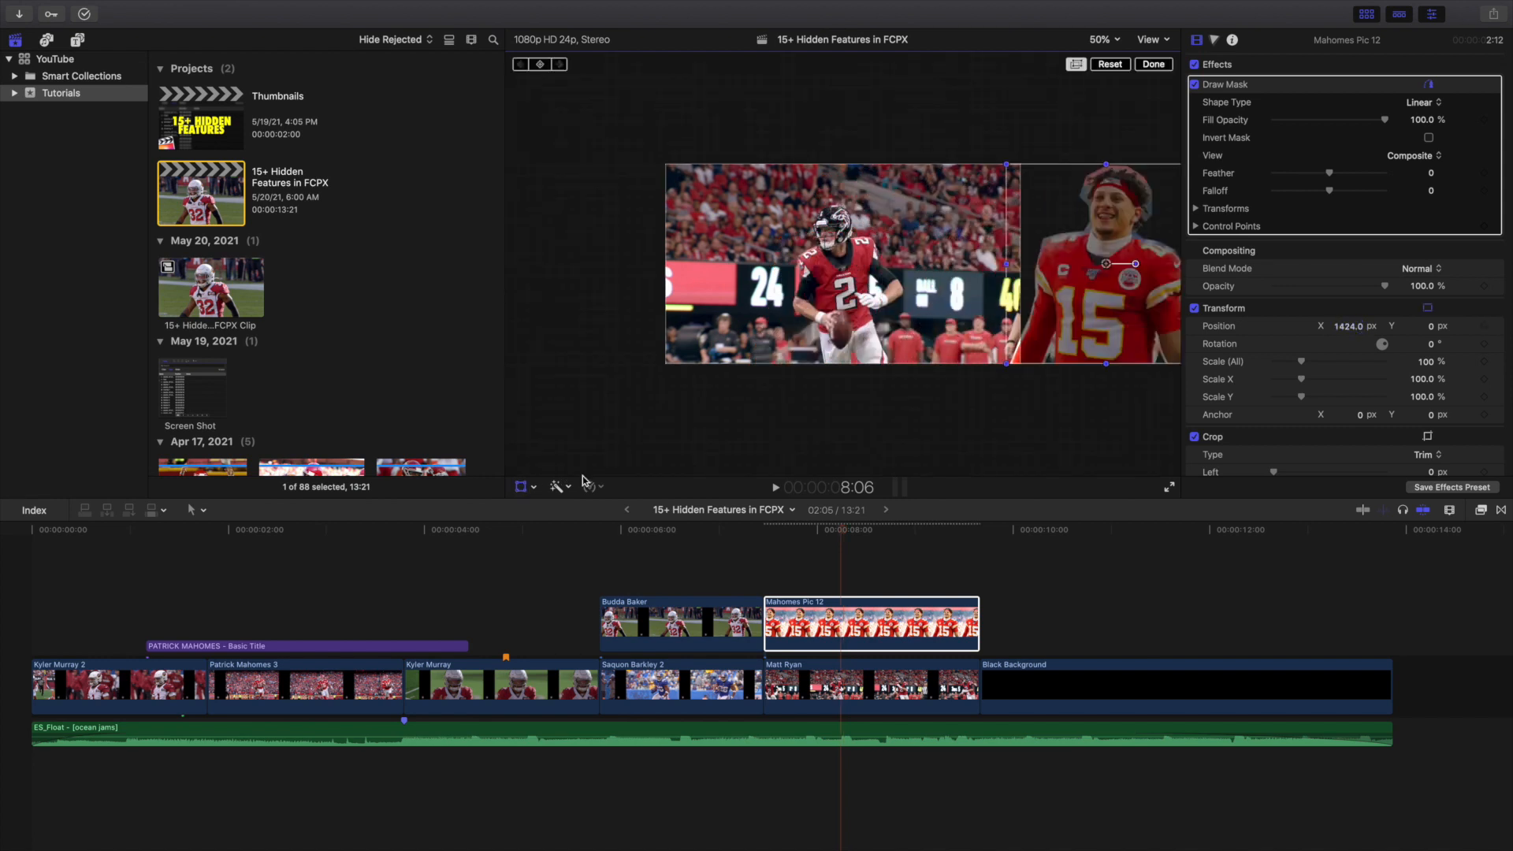
- Undo the out-of-frame move of Mahomes Pic 12, exit Transform, and restore the viewer zoom to Fit
key("super+z")
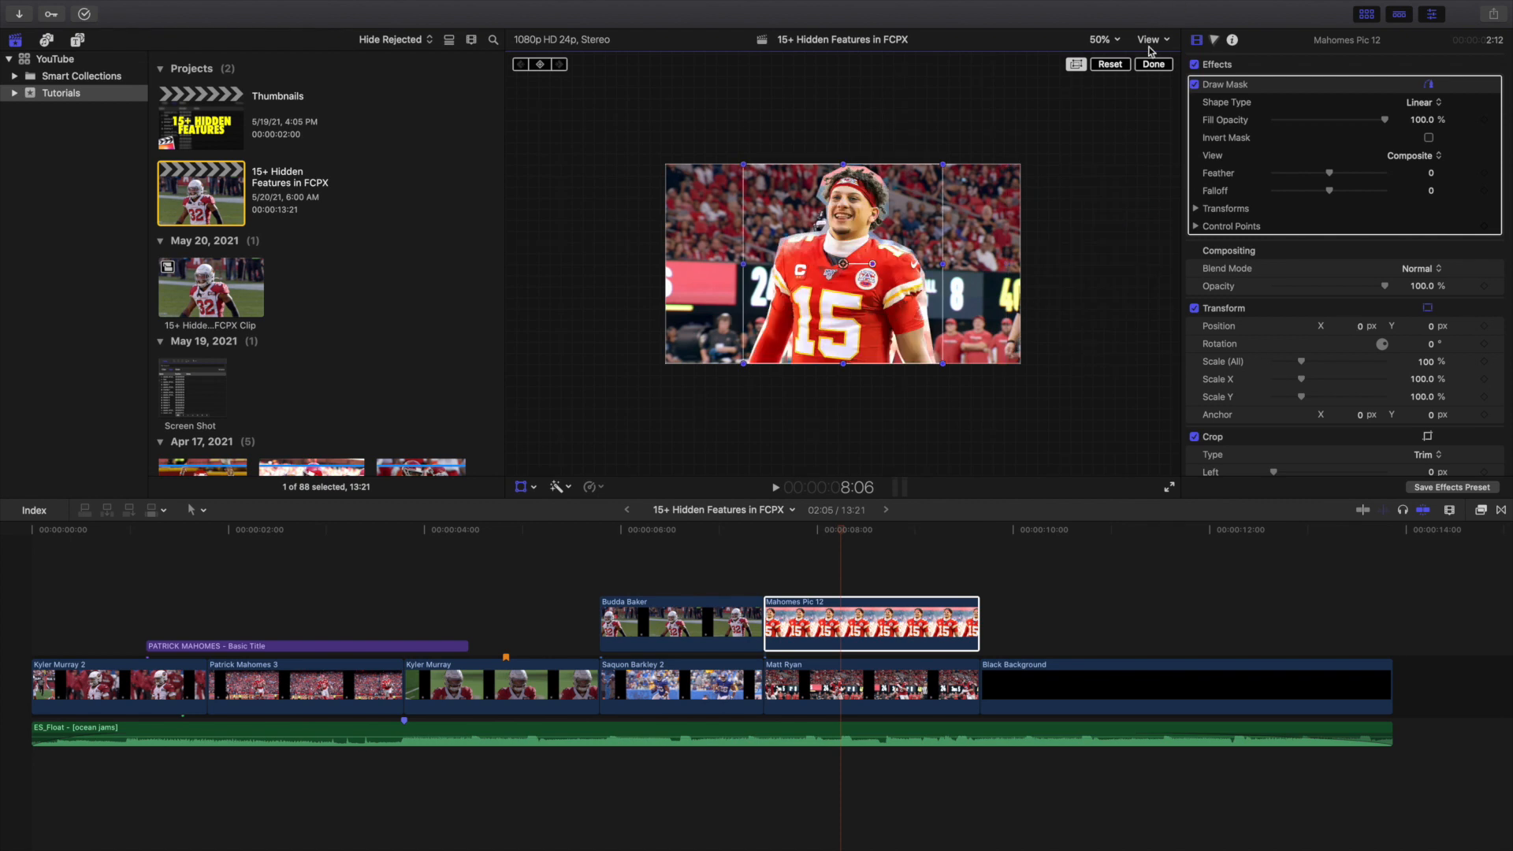
left_click(1152, 65)
left_click(1103, 39)
left_click(1110, 51)
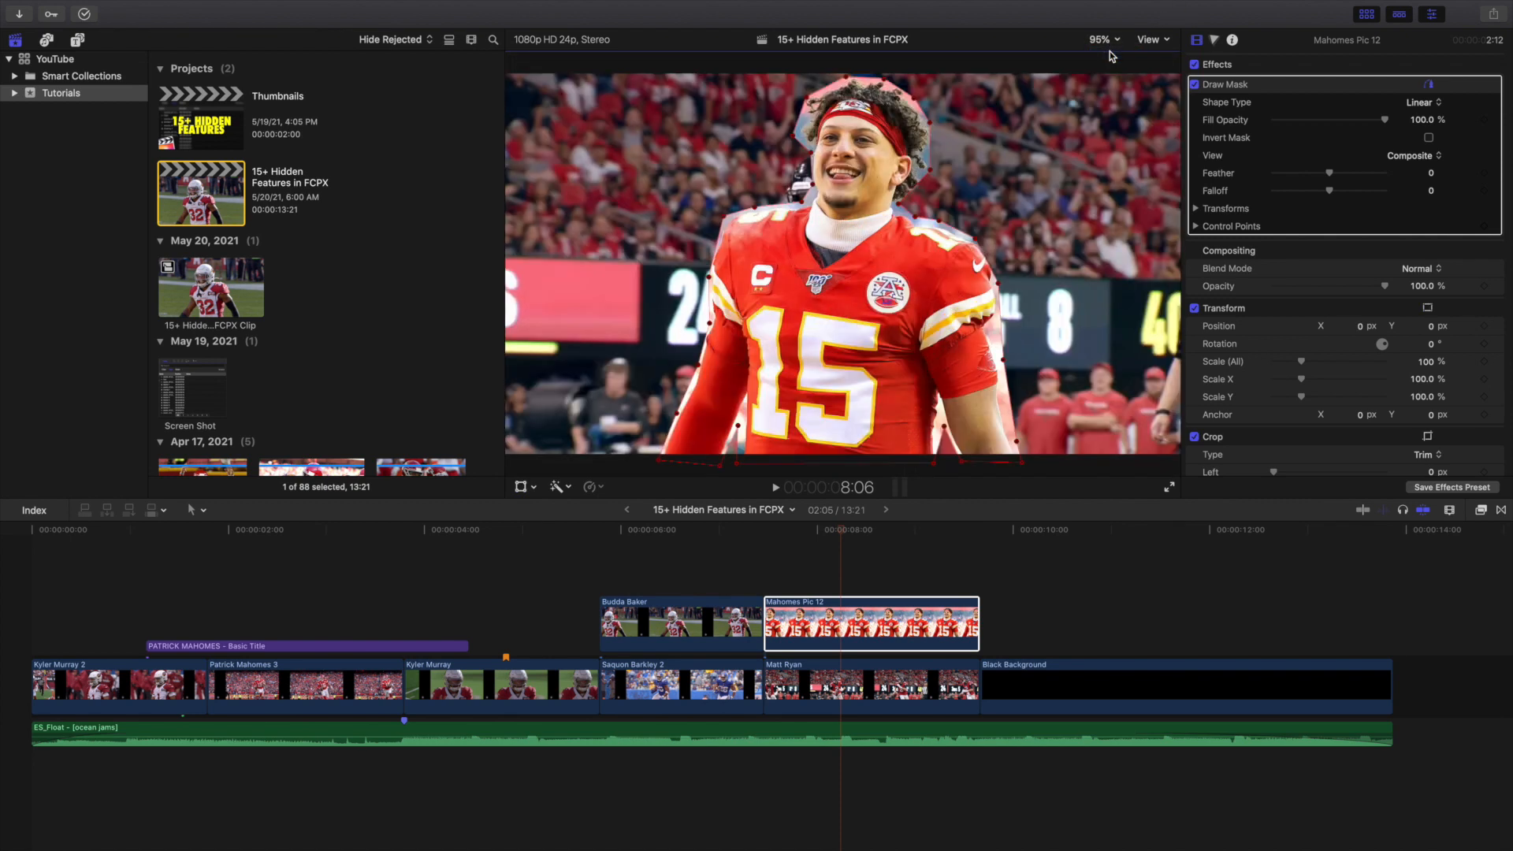
- Set up a copy of the 15+ Hidden Features in FCPX project in Square format at 1080x1080, then cancel the duplication
left_click(2, 601)
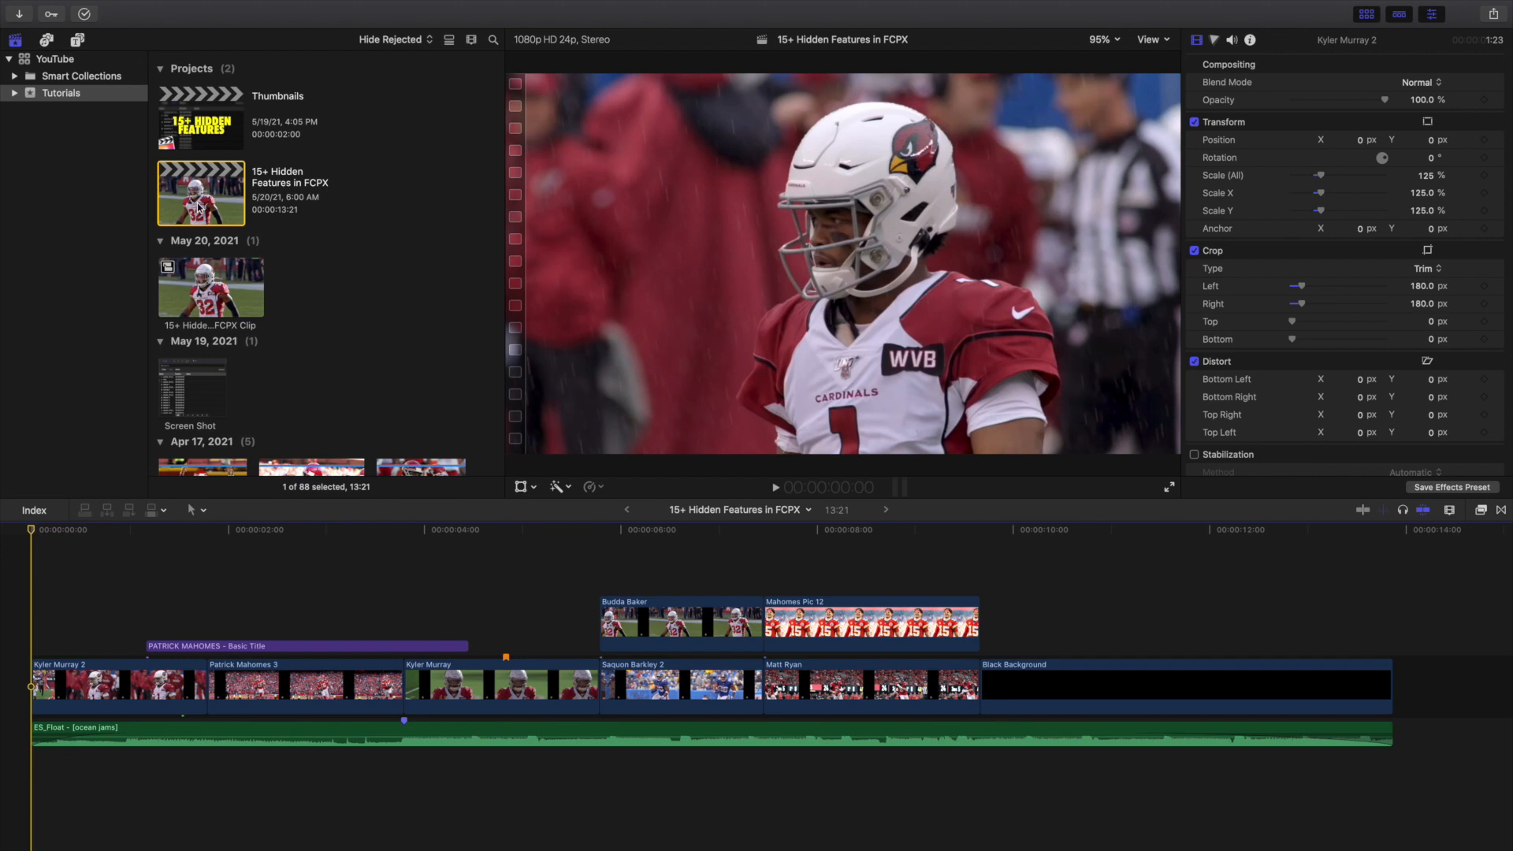
right_click(199, 208)
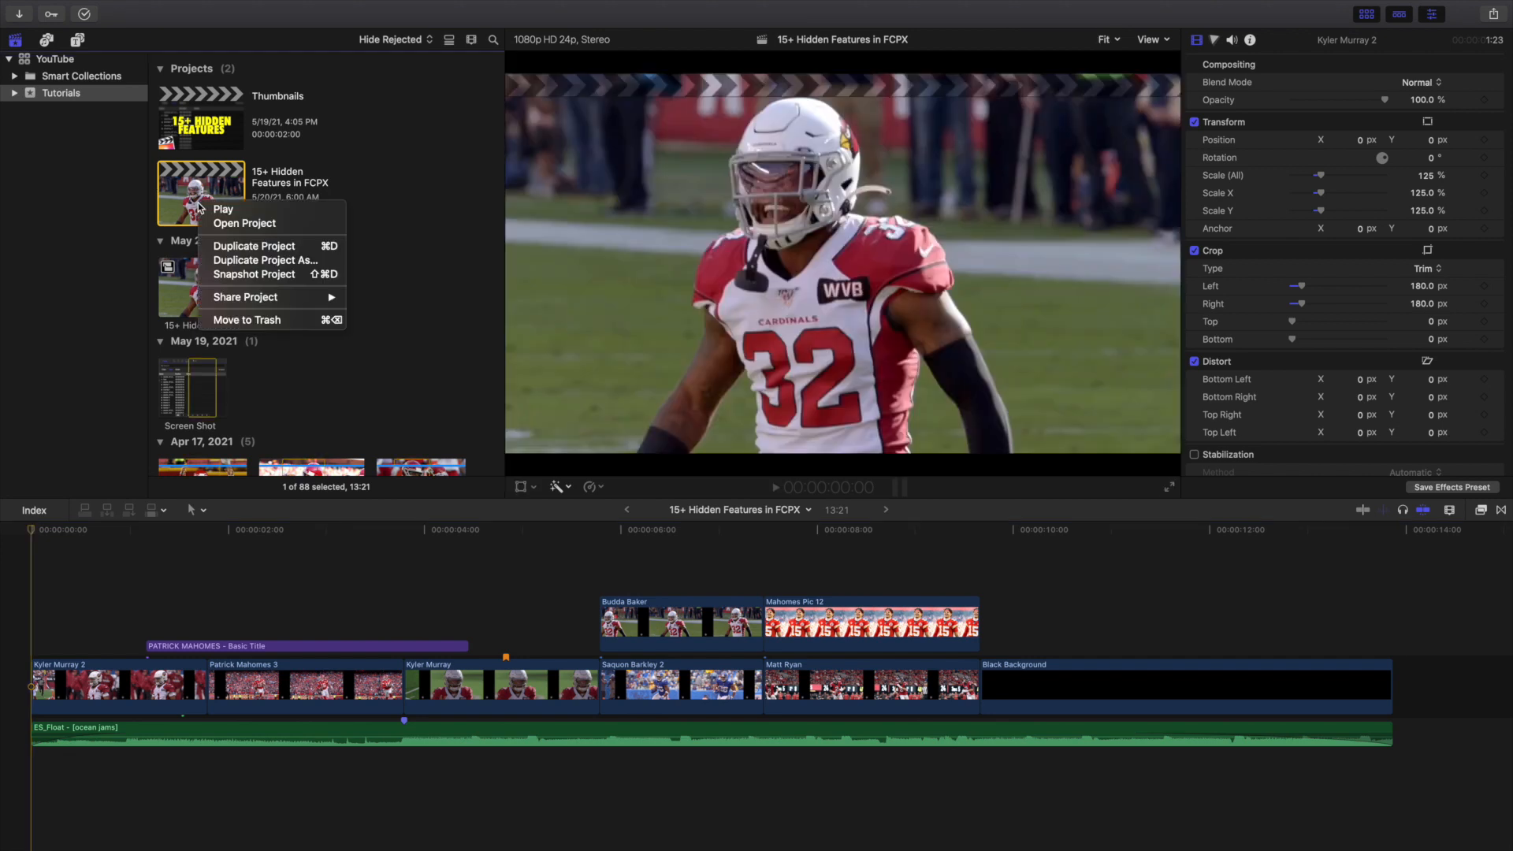
left_click(215, 262)
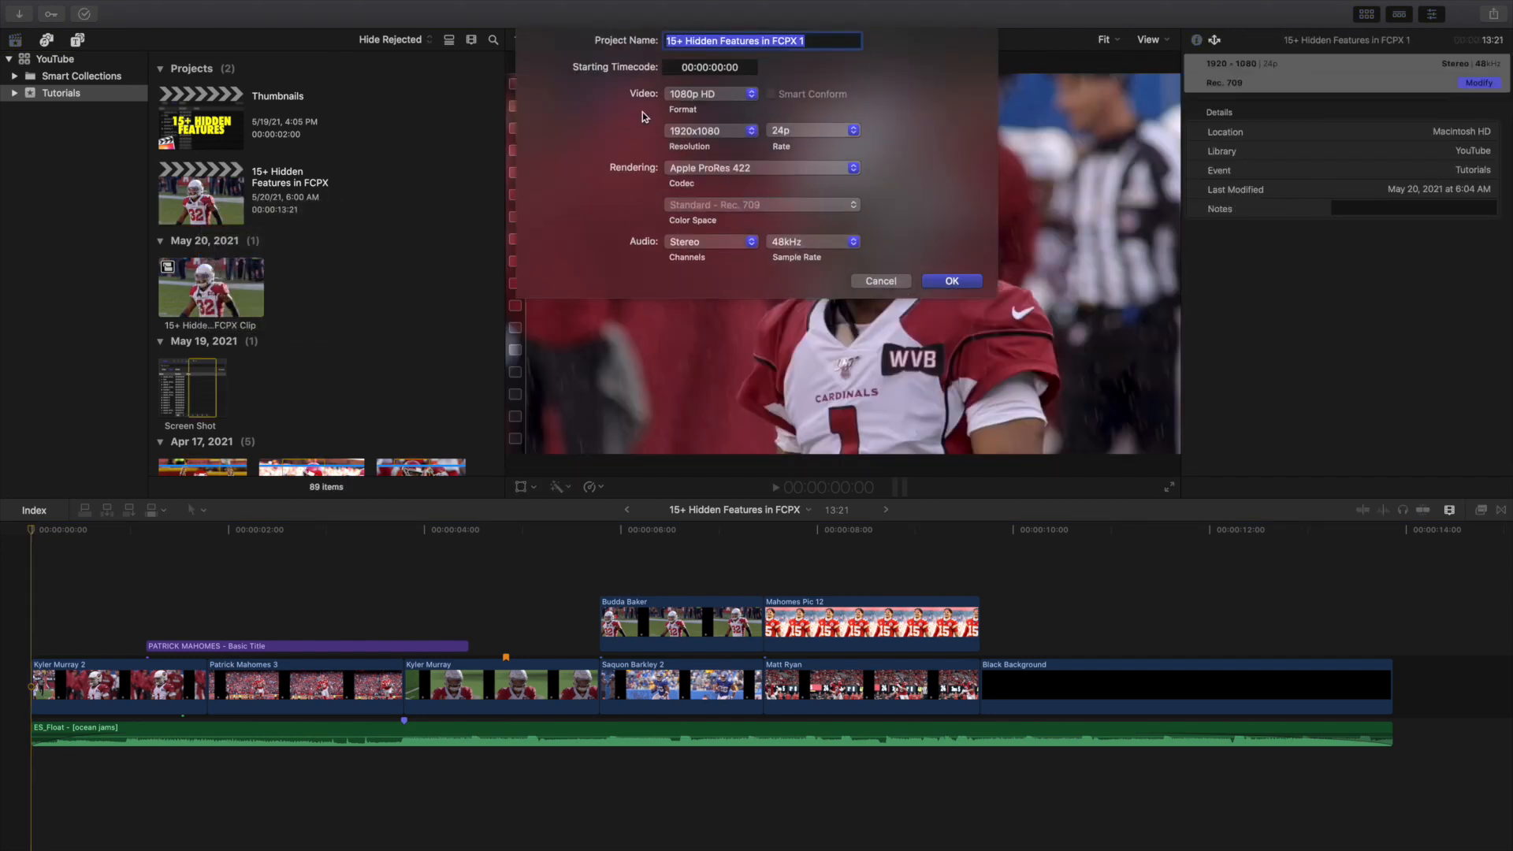
left_click(679, 95)
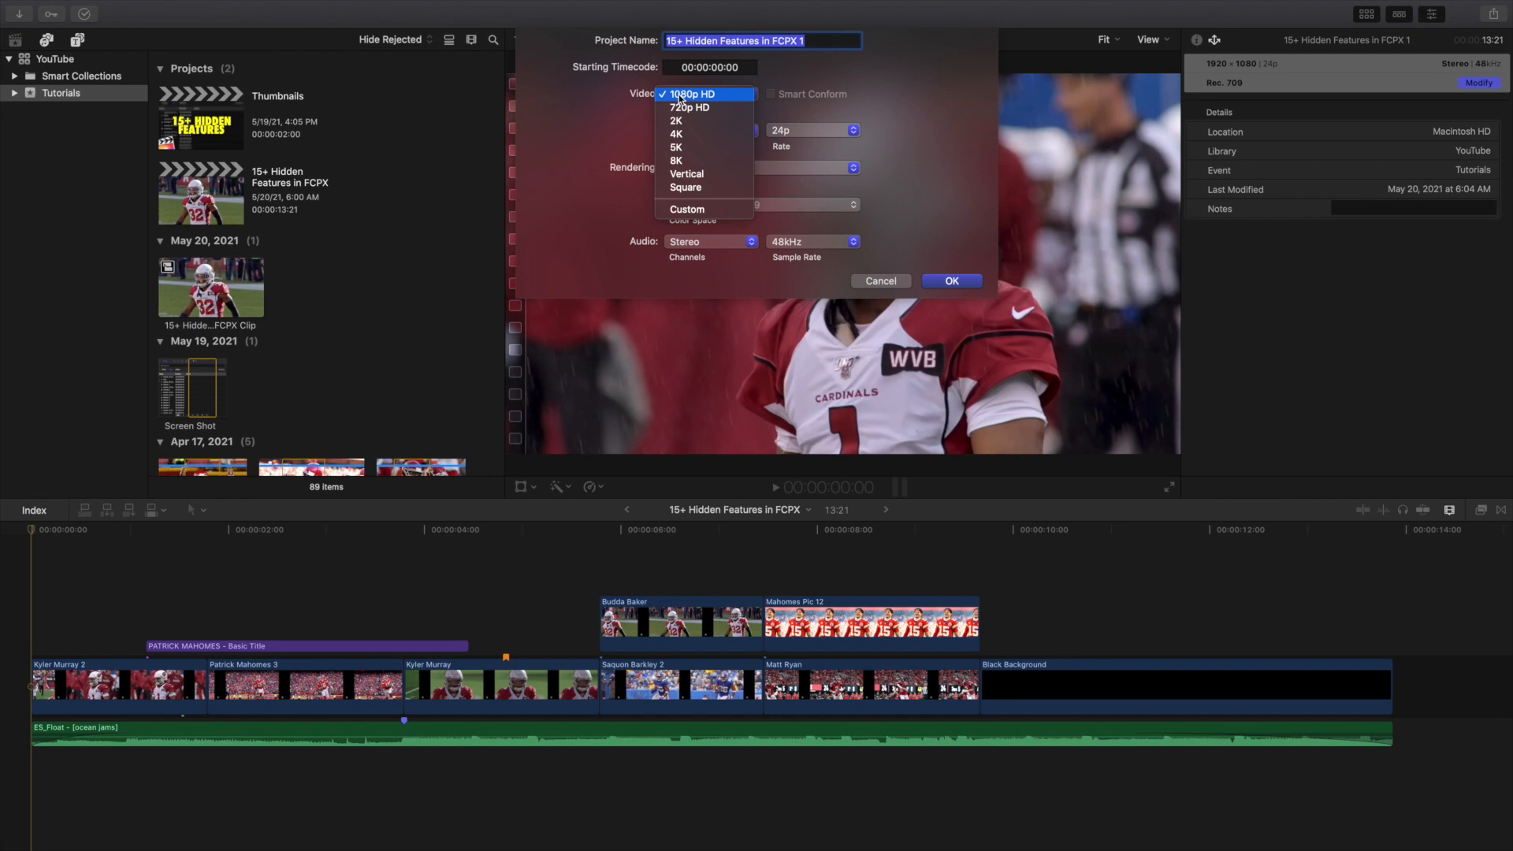
left_click(693, 189)
left_click(709, 132)
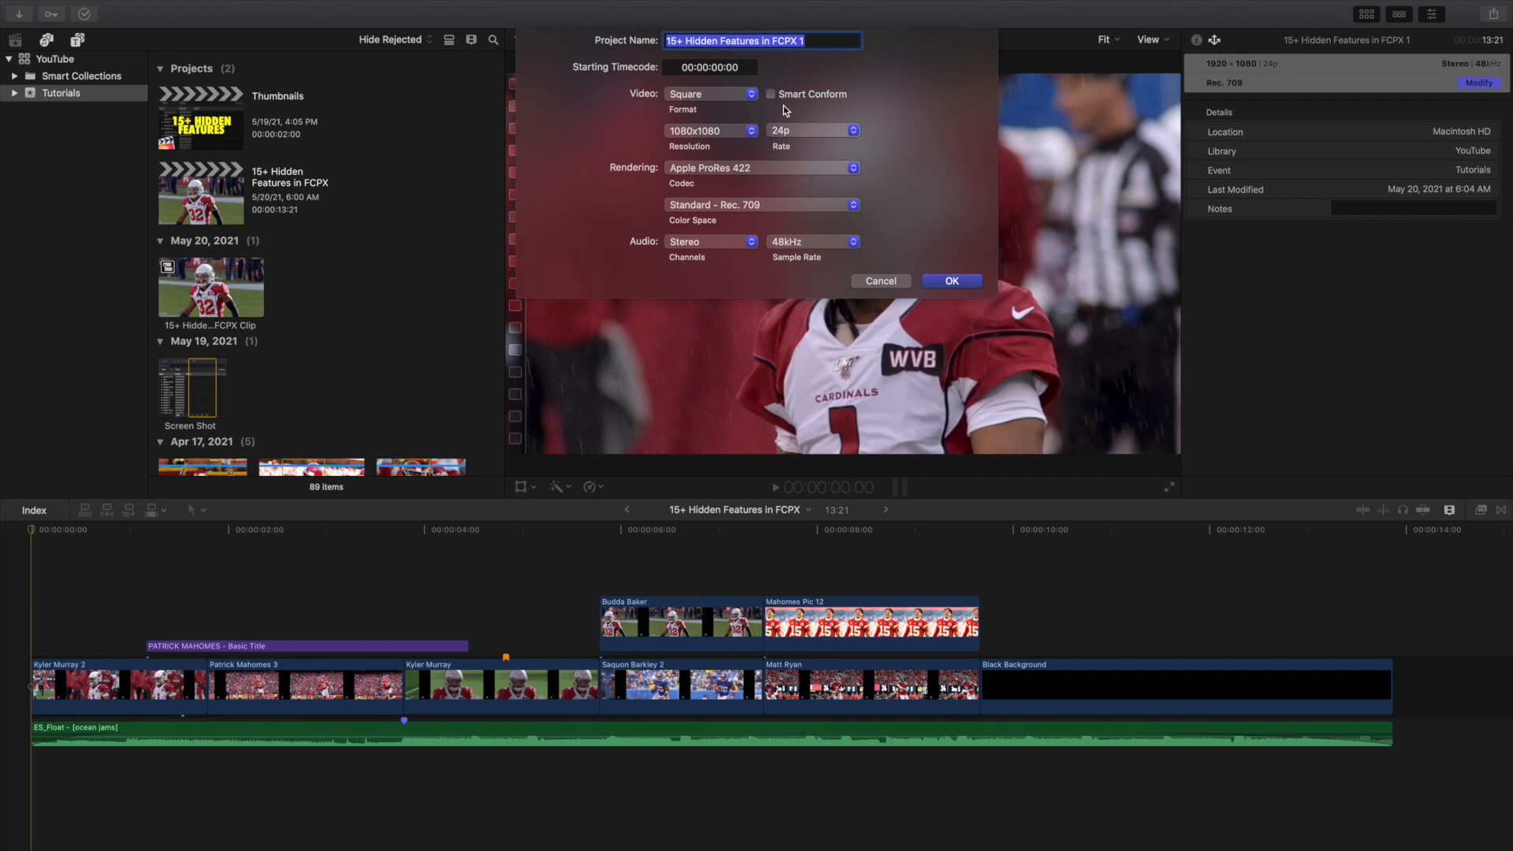
left_click(864, 285)
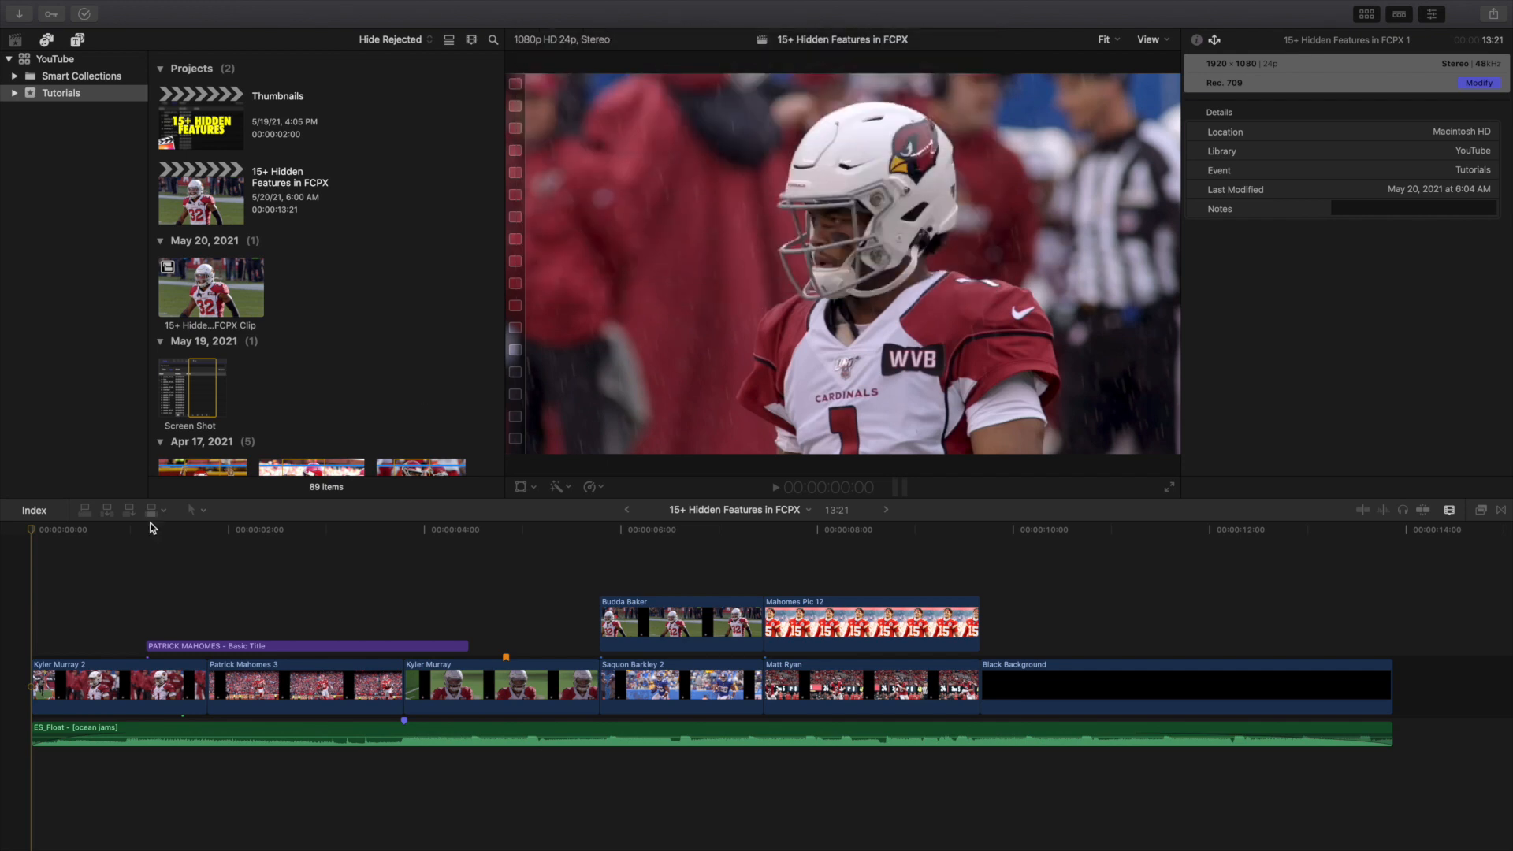
- Set up a new project in the Tutorials event with Vertical video format, and cancel its creation
scroll(224, 296, "up", 15)
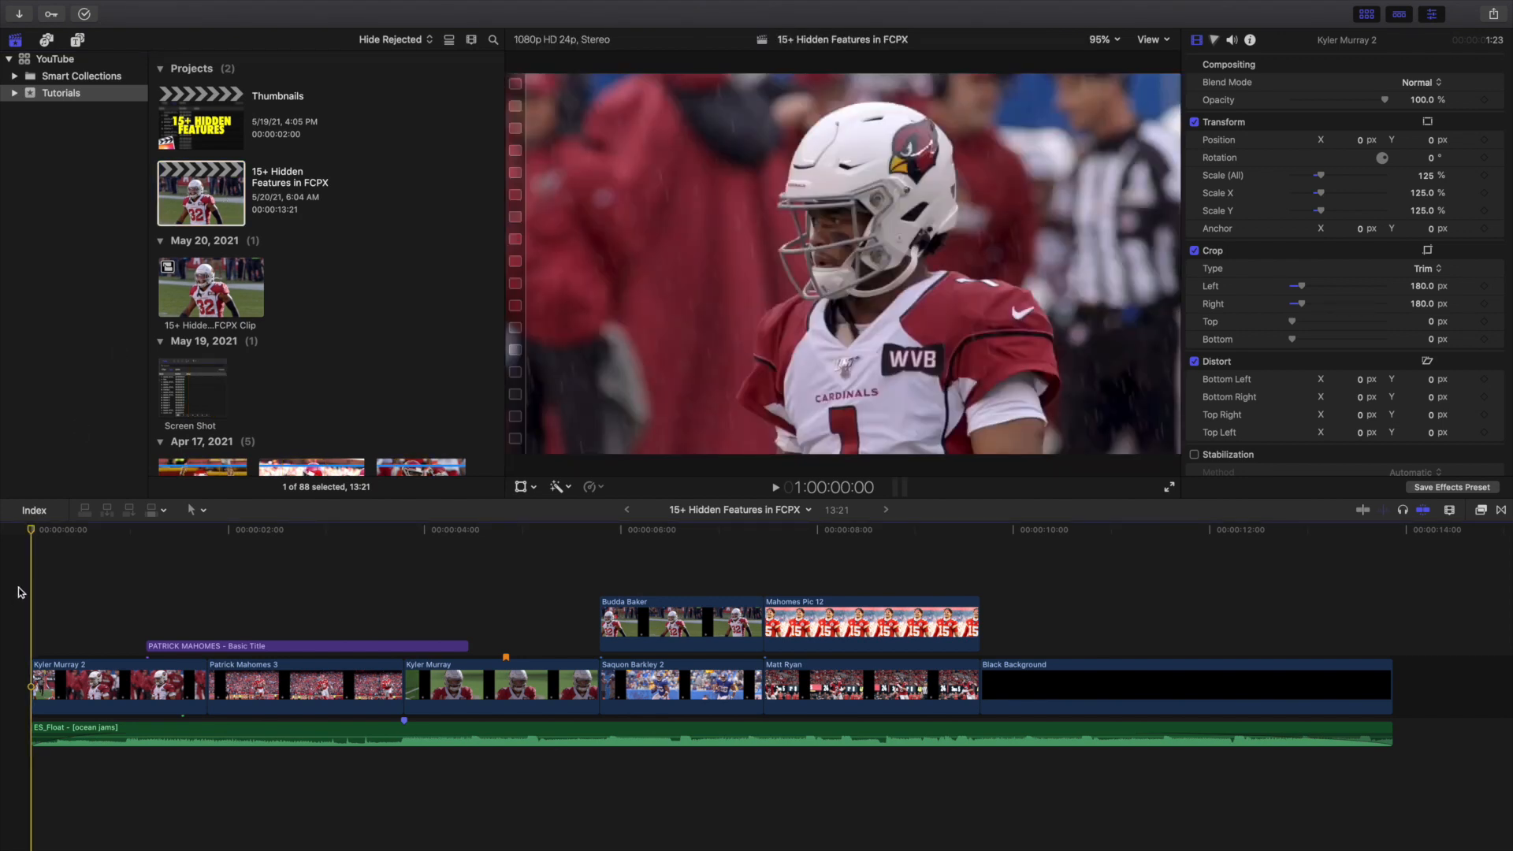
key("super+n")
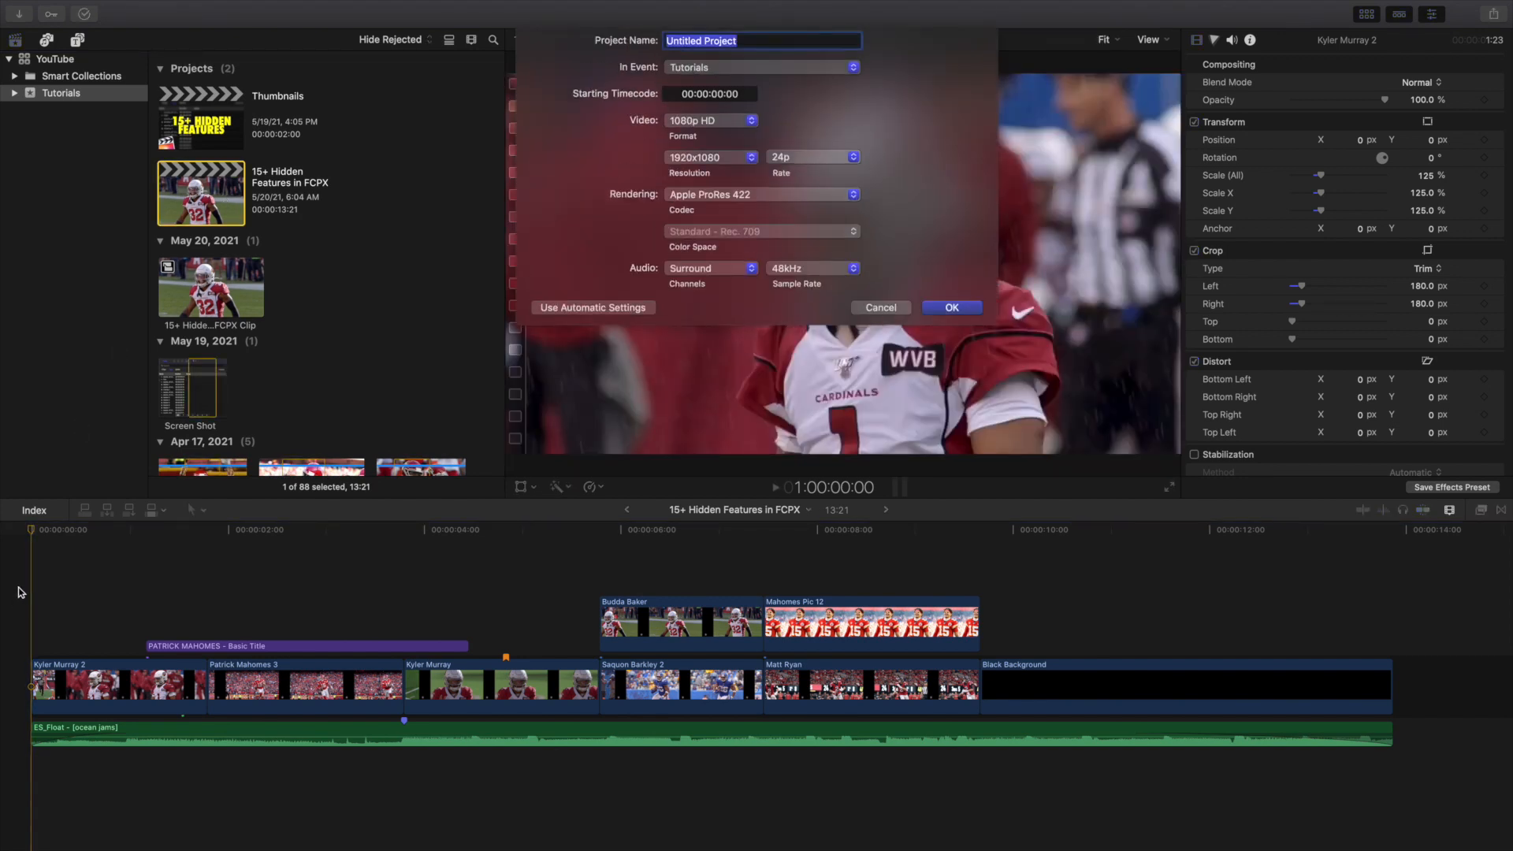
left_click(691, 120)
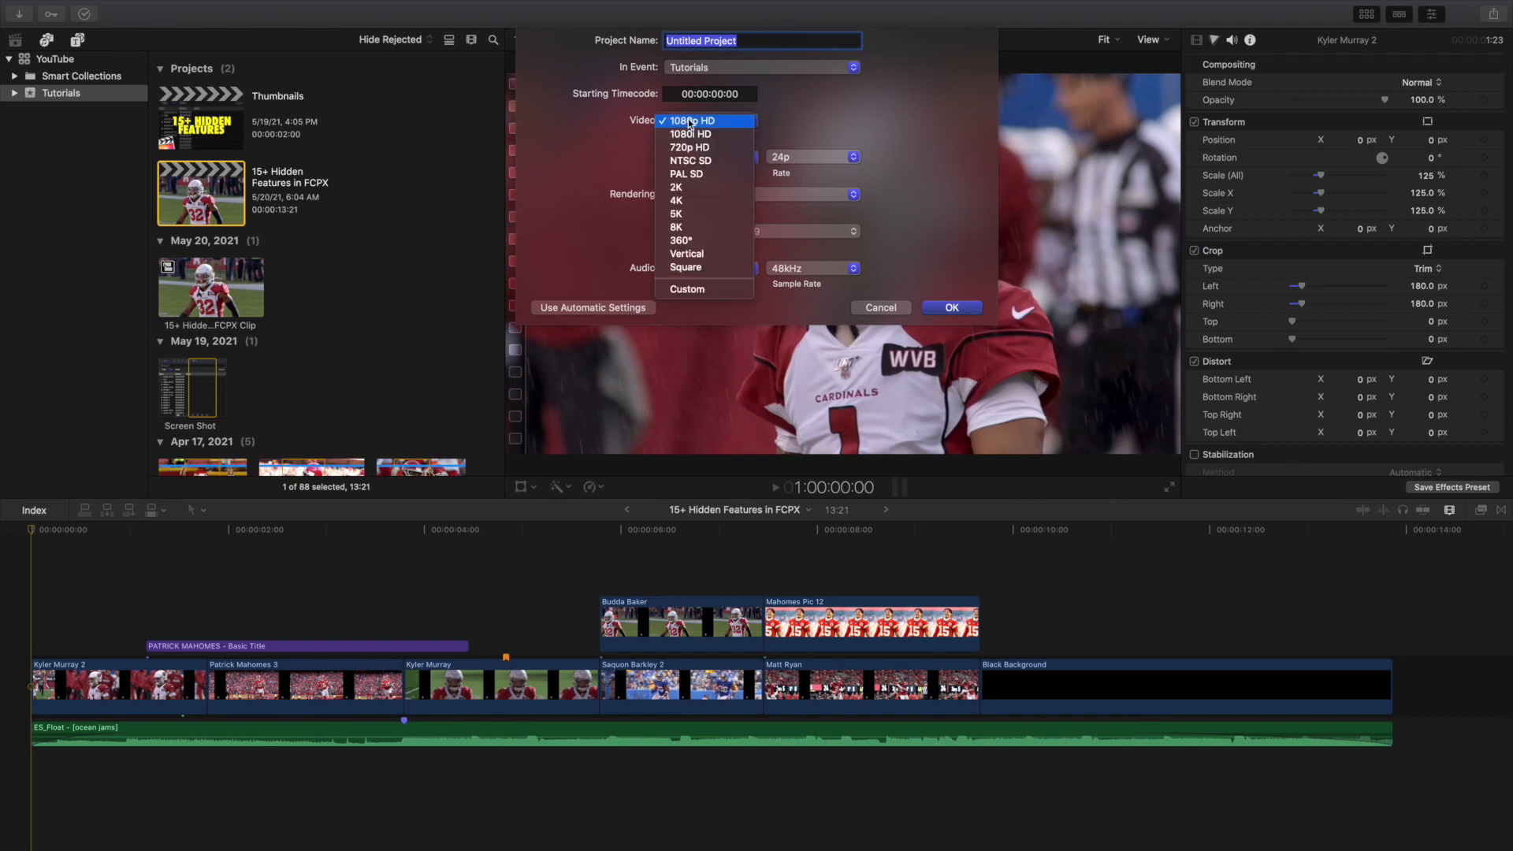
left_click(686, 254)
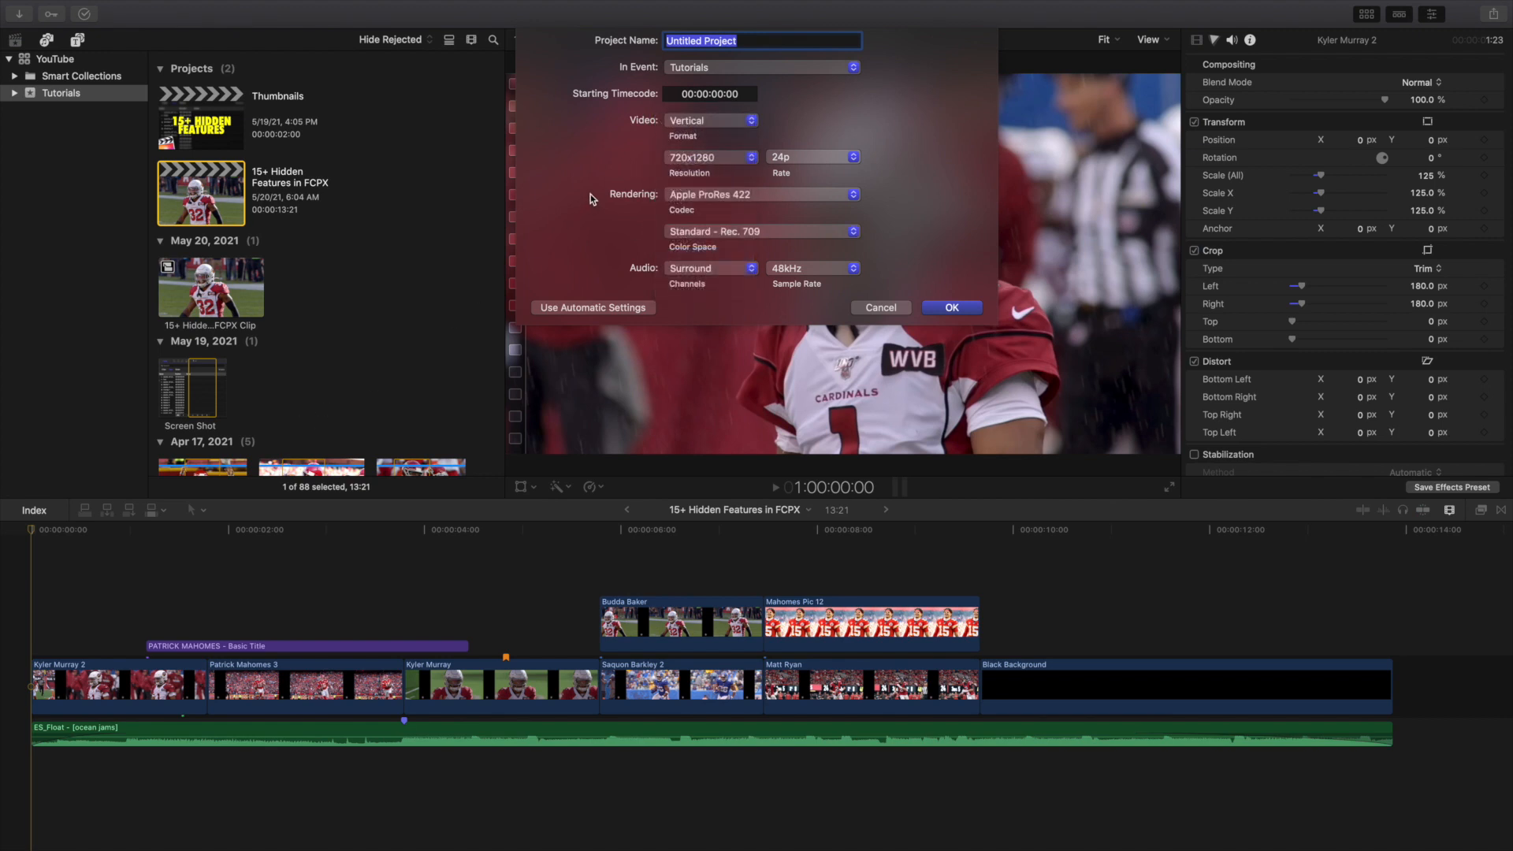
left_click(893, 309)
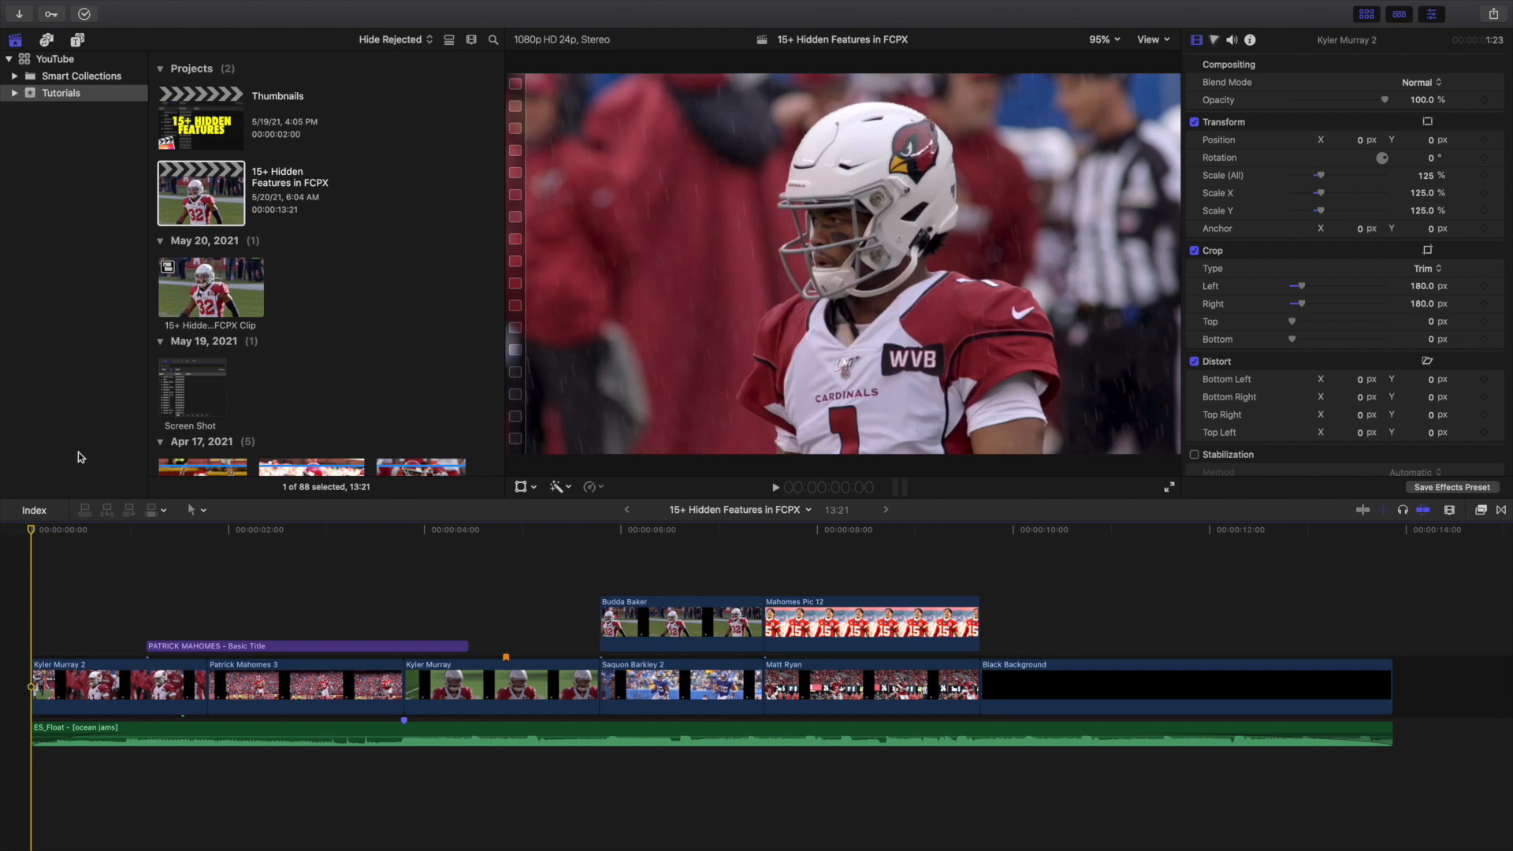
- Examine the backups available for restoring the YouTube library, and close the backup dialog without opening one
mouse_move(193, 5)
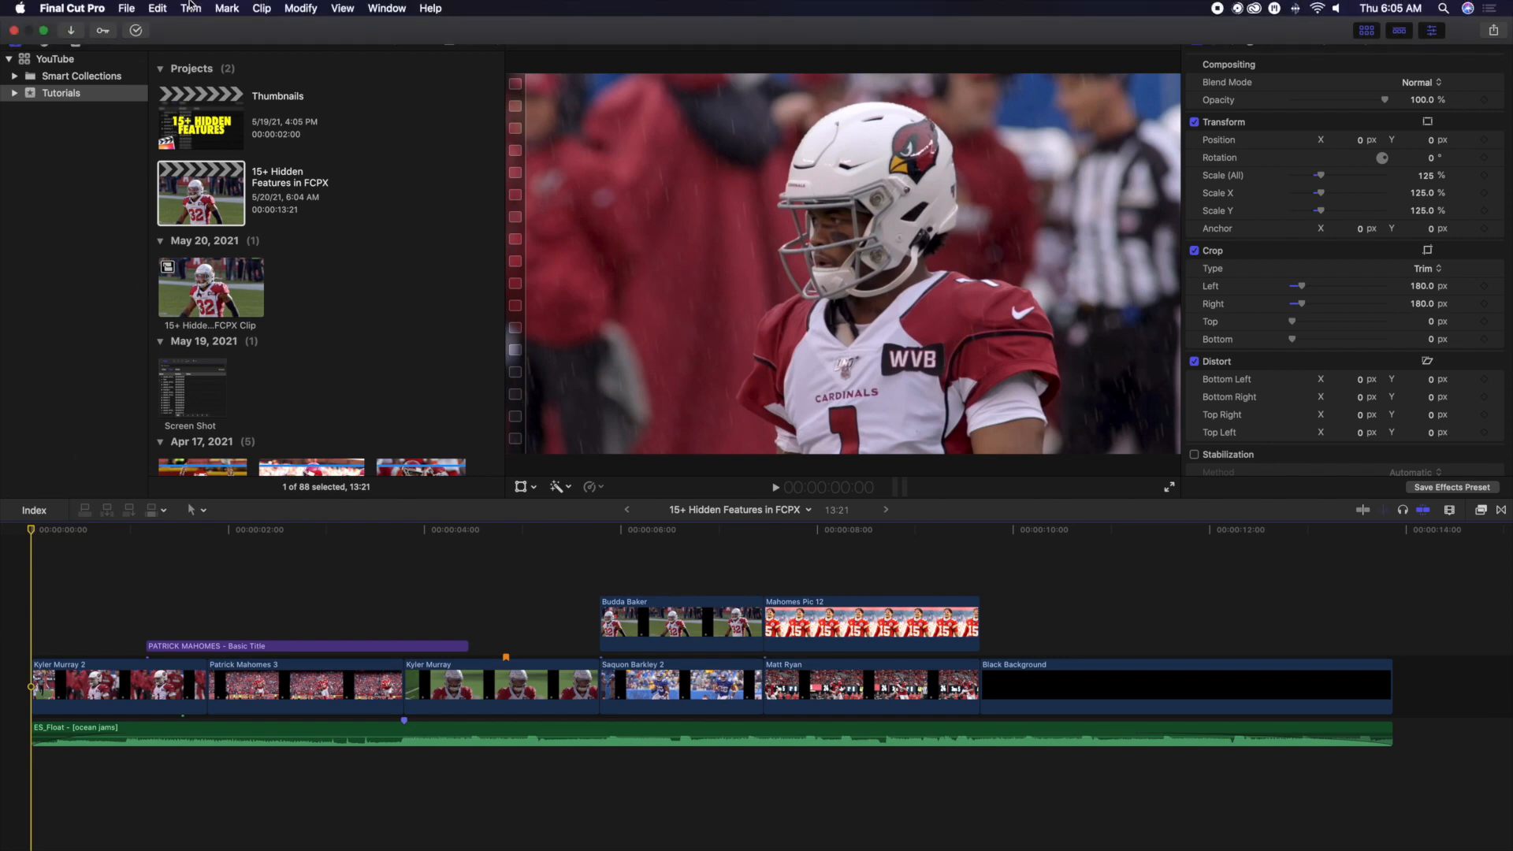
left_click(128, 8)
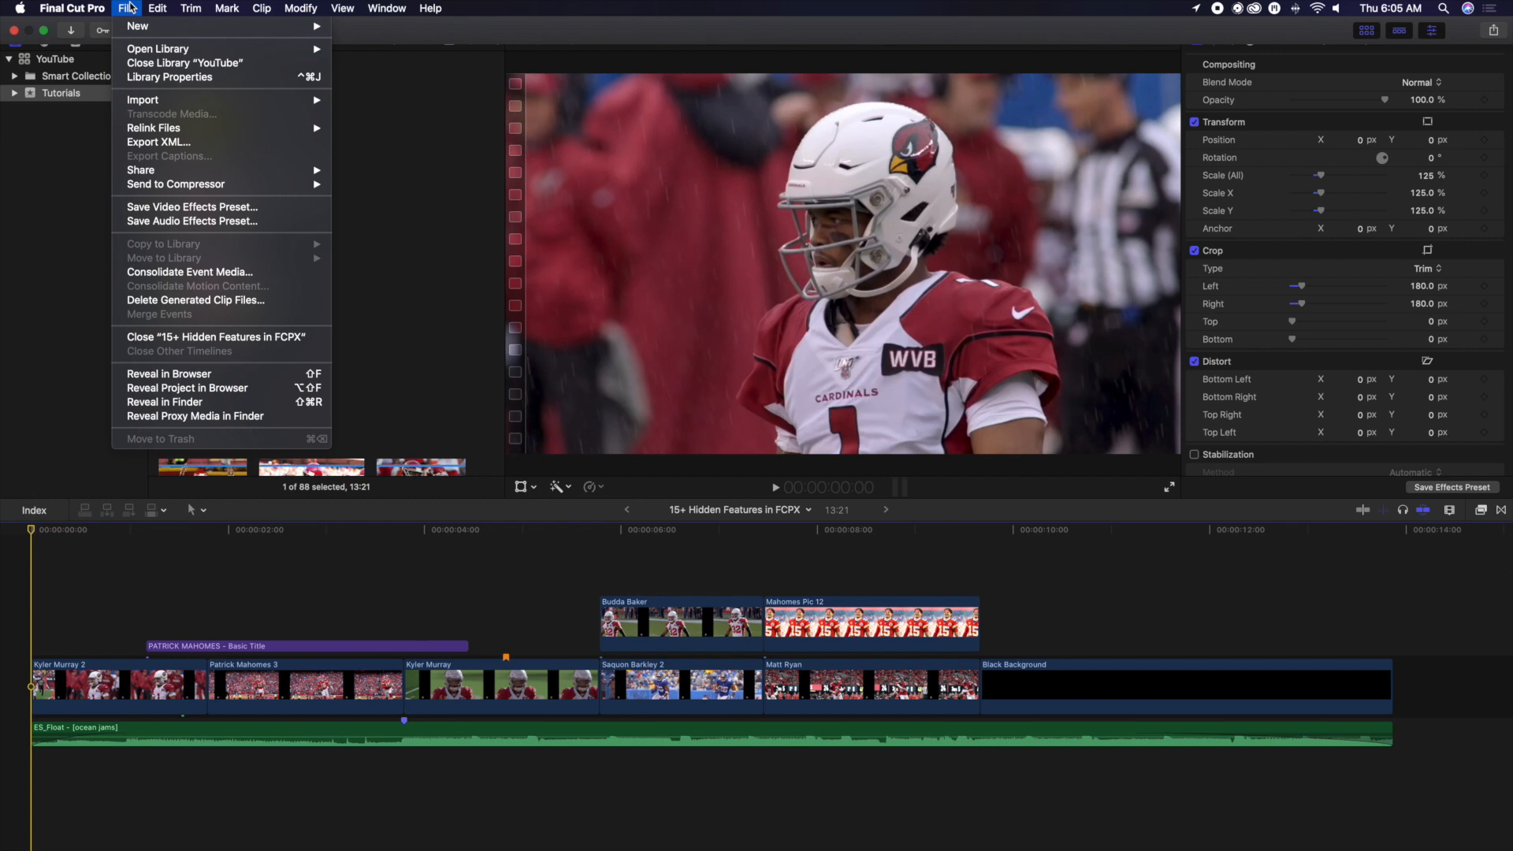
mouse_move(147, 50)
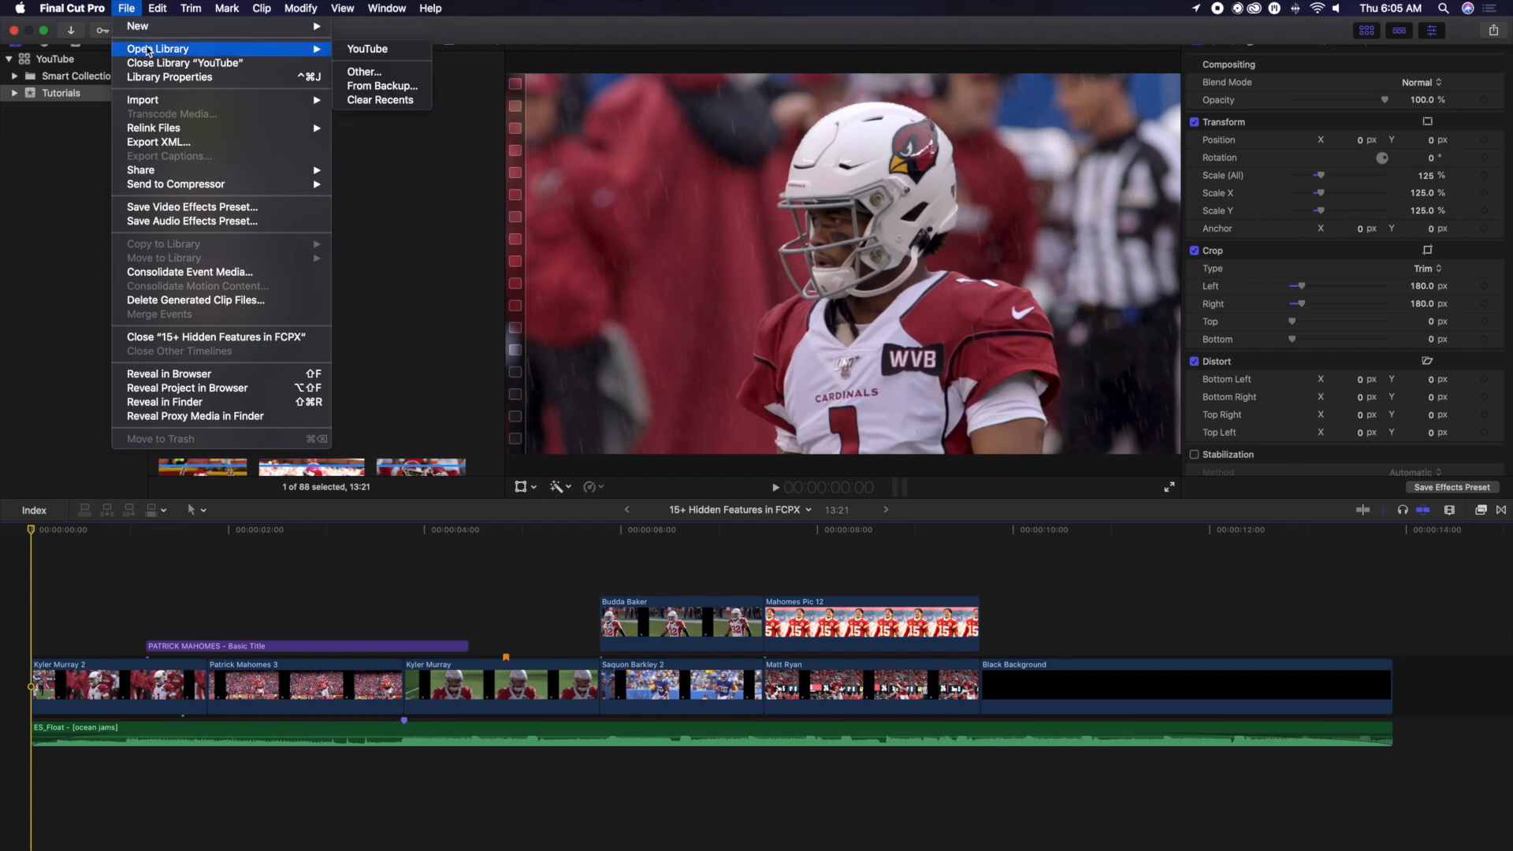
left_click(379, 93)
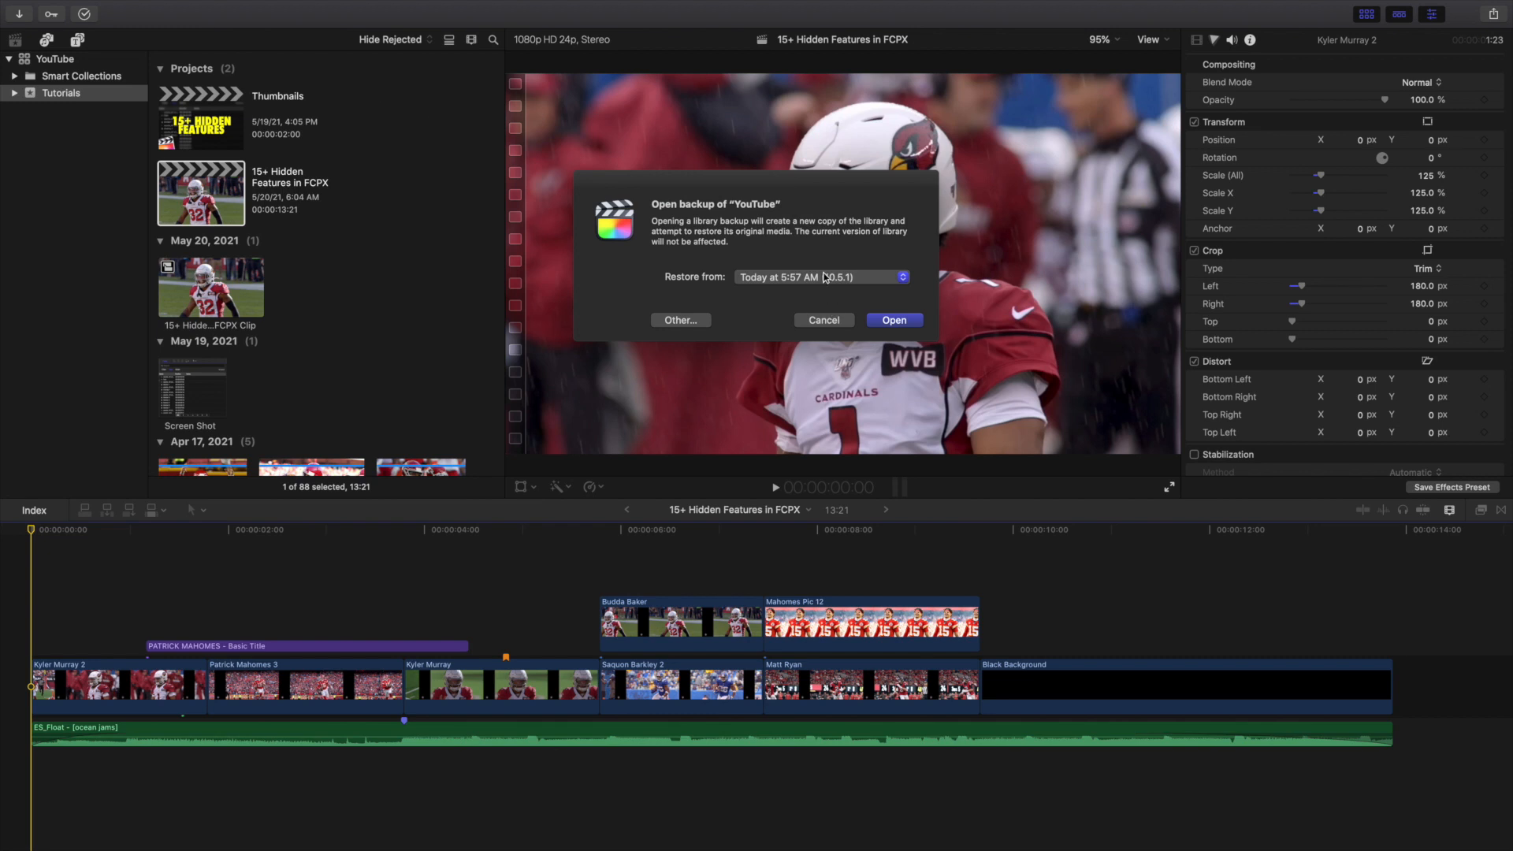
left_click(824, 276)
left_click(819, 277)
left_click(814, 321)
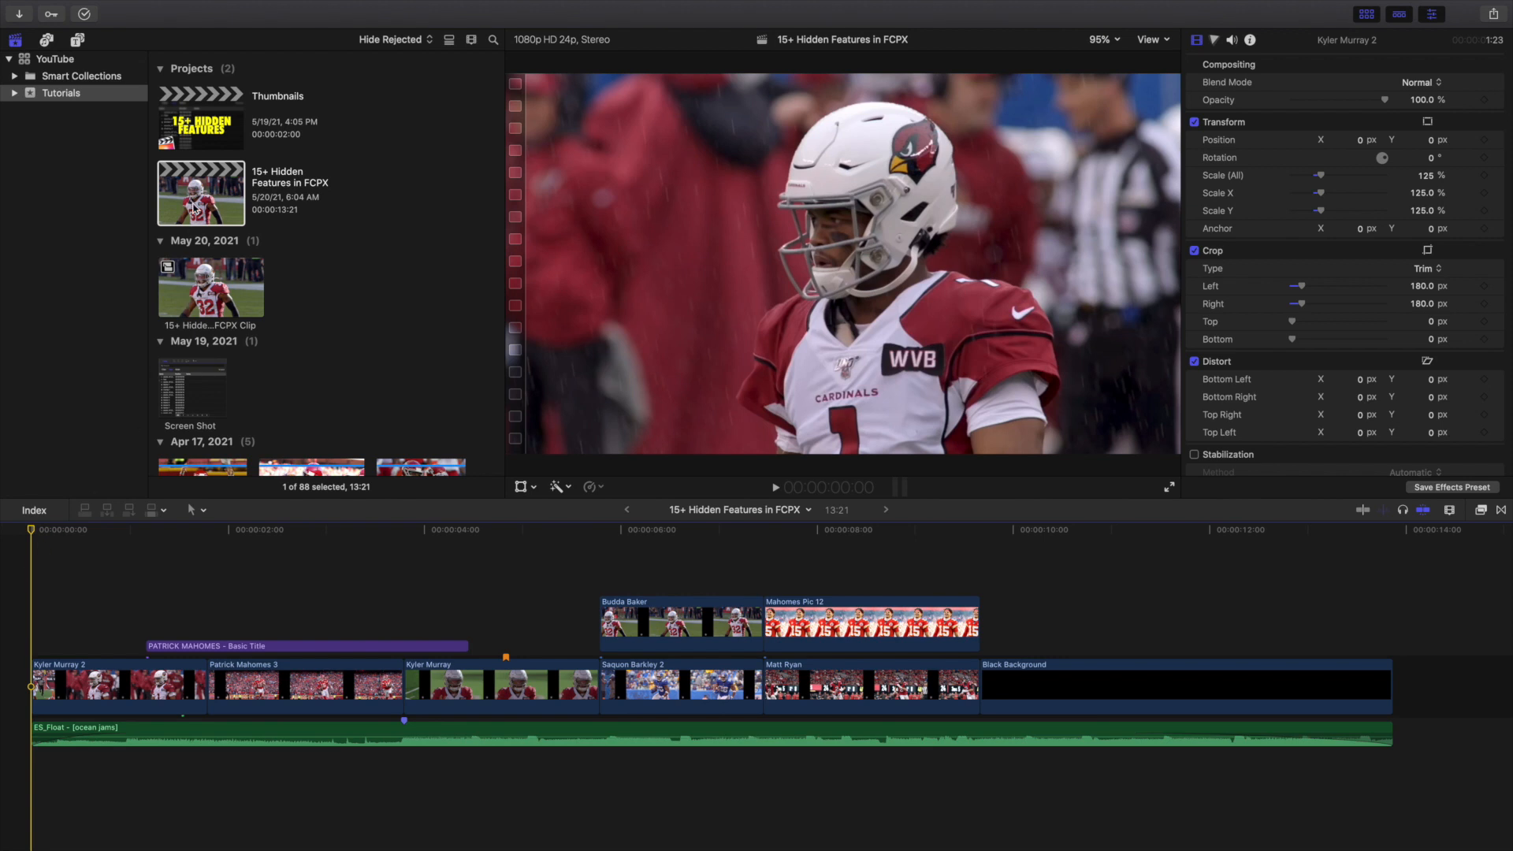
- Duplicate the 15+ Hidden Features in FCPX project, open the copy, and undo the duplication
left_click(194, 209)
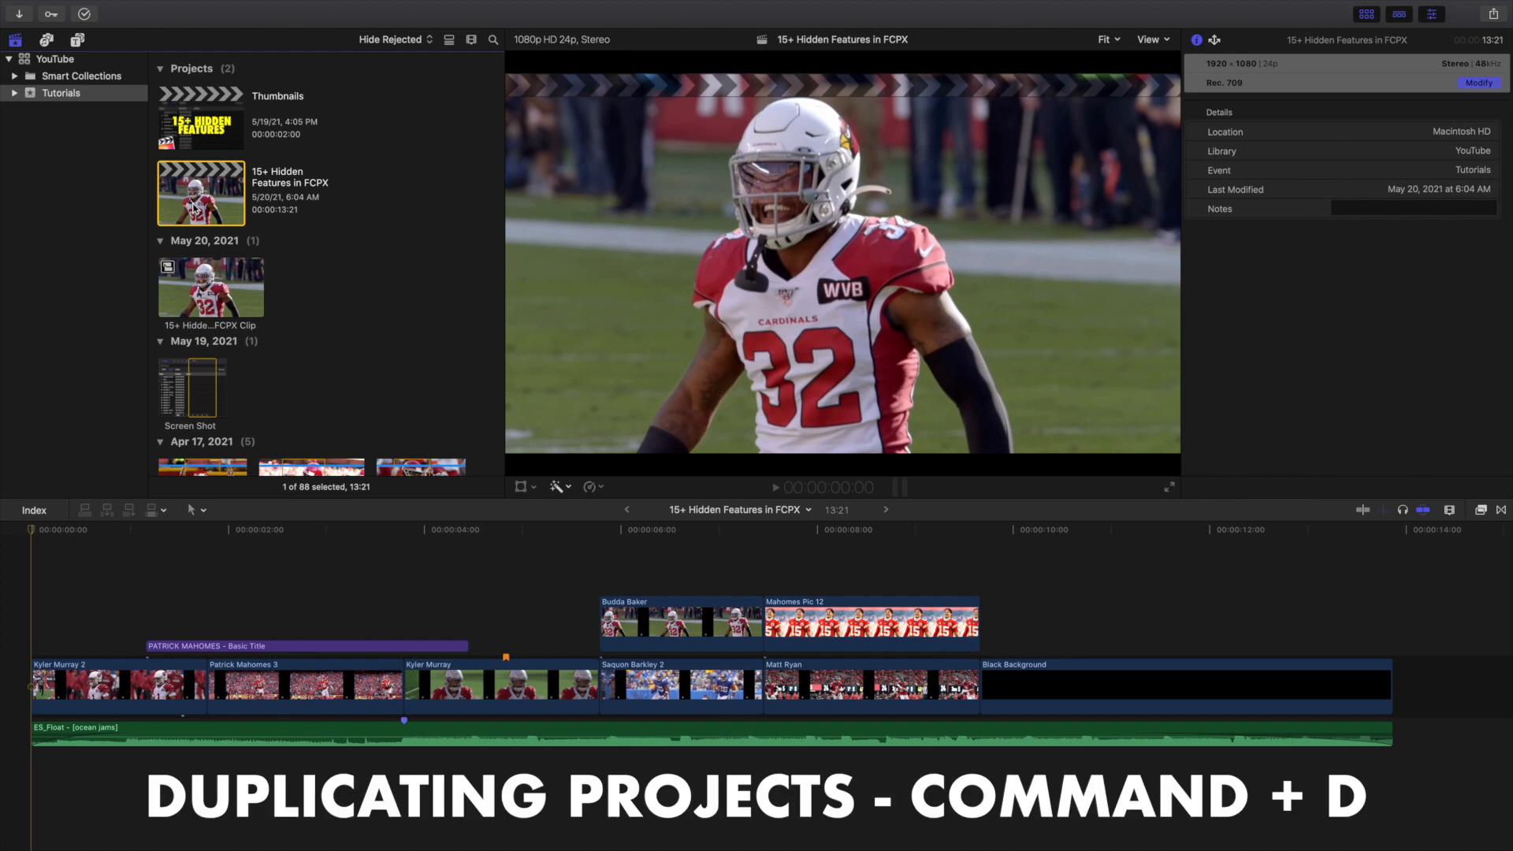
key("super+d")
double_click(172, 281)
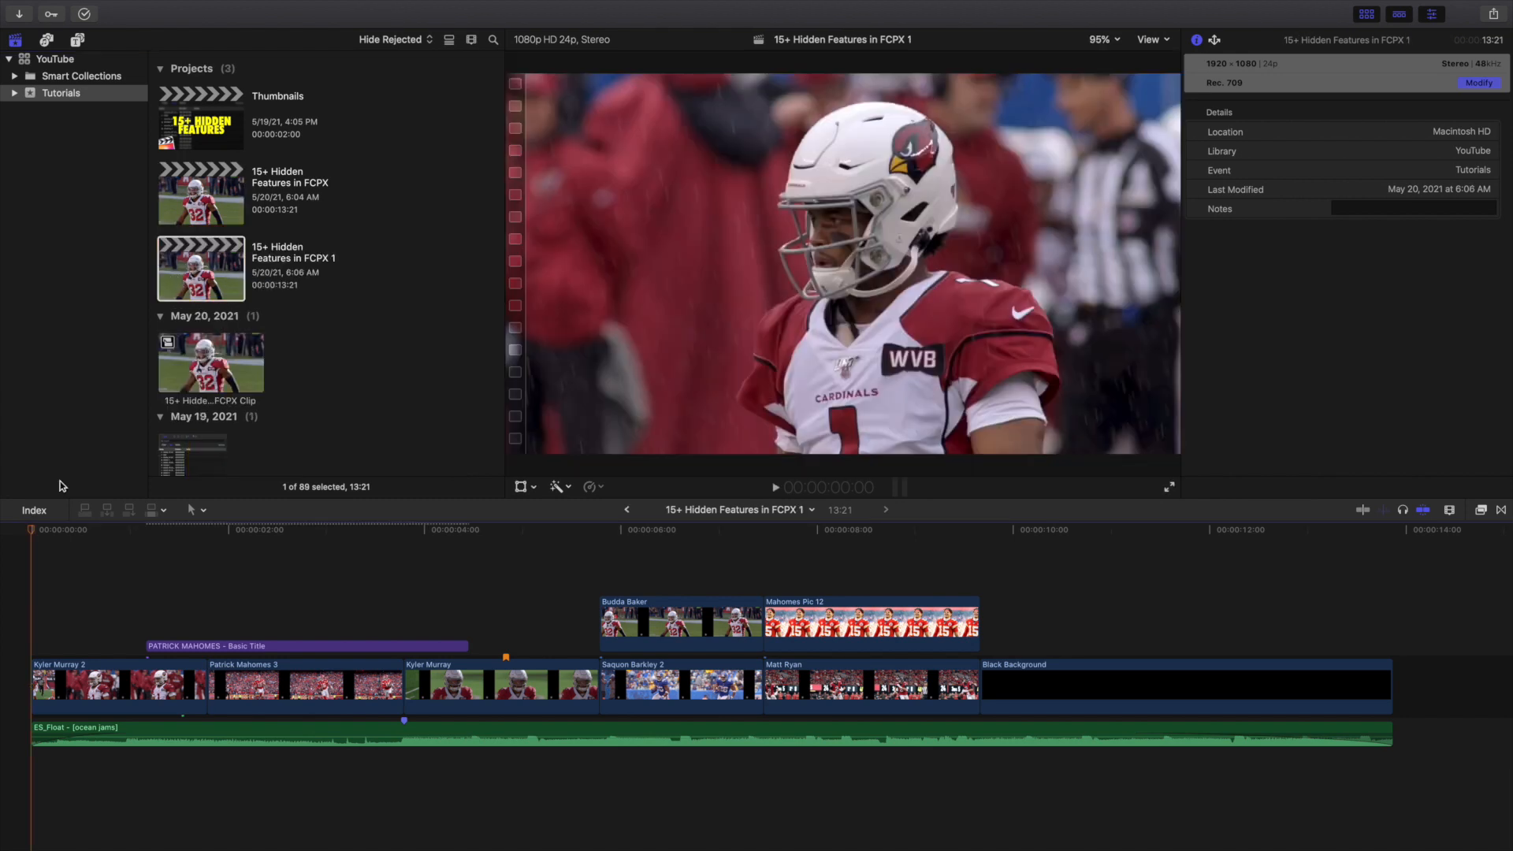
key("super+z")
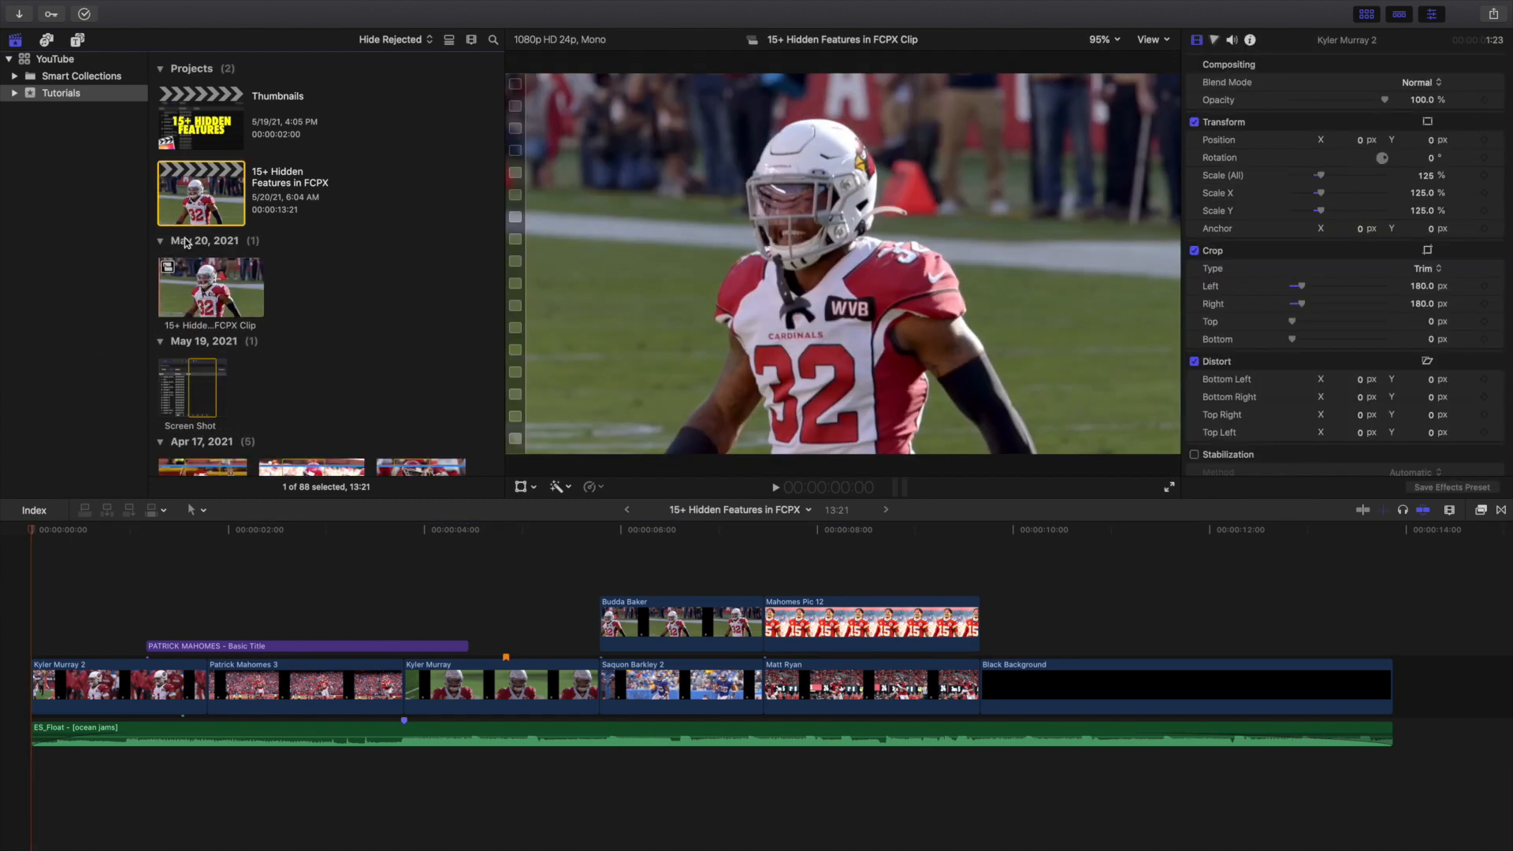
- Review the duplicate and snapshot commands offered for the 15+ Hidden Features in FCPX project, and return to its timeline
right_click(203, 213)
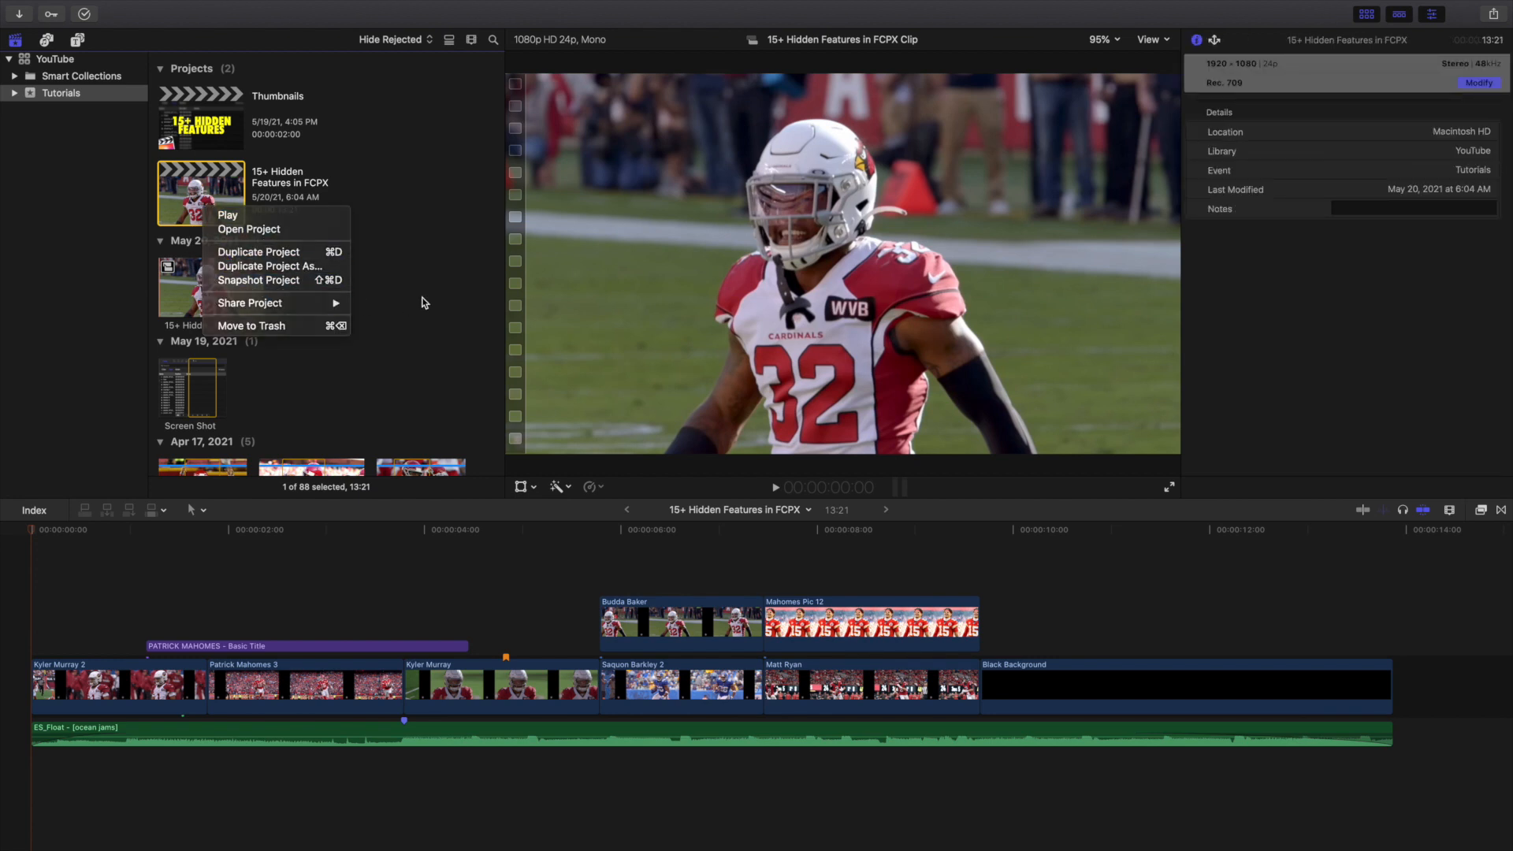
left_click(374, 292)
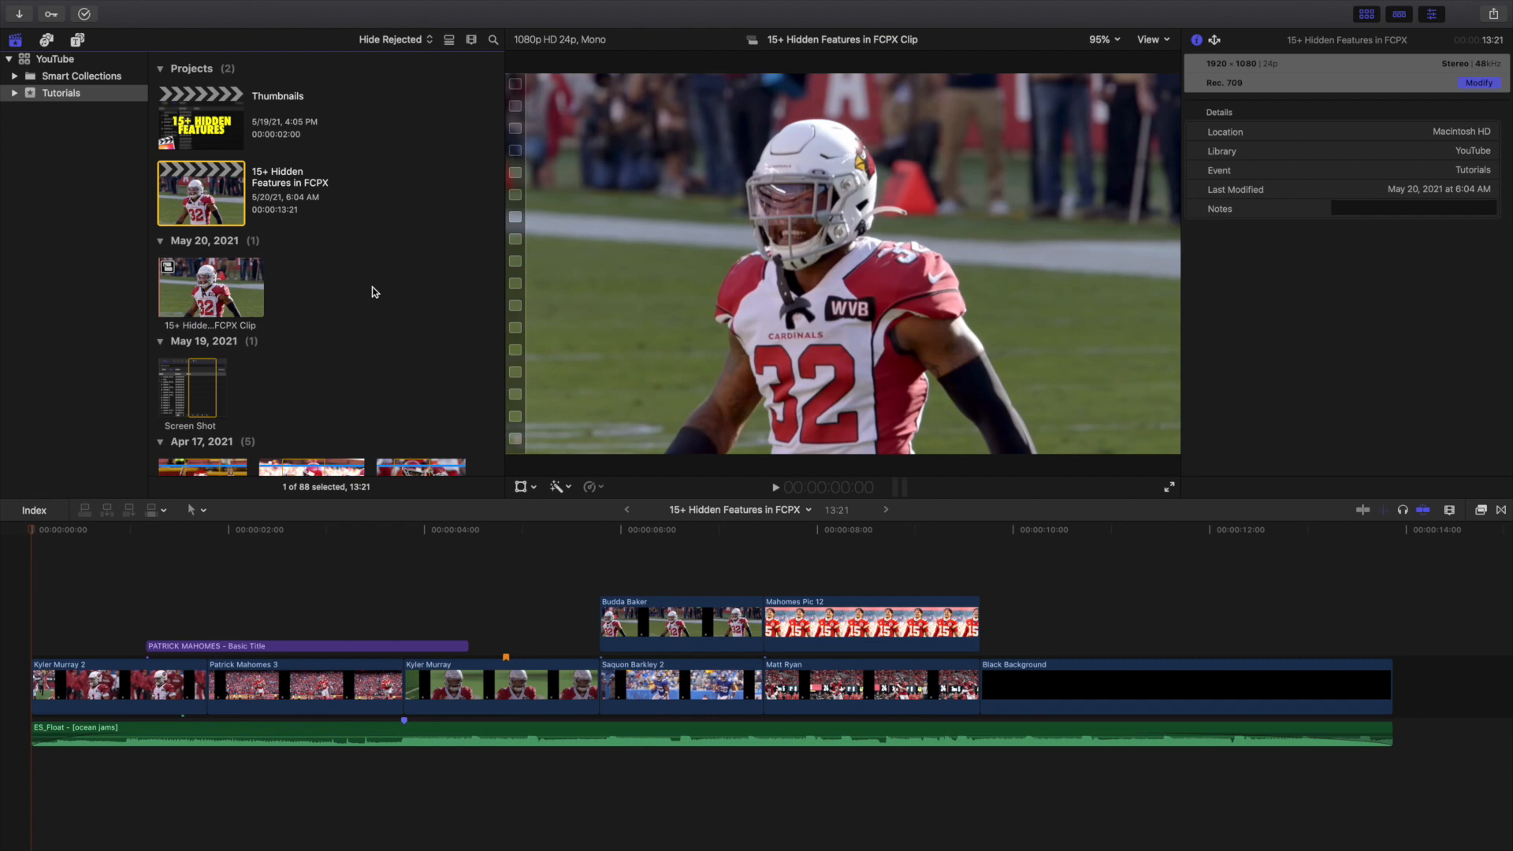
left_click(10, 629)
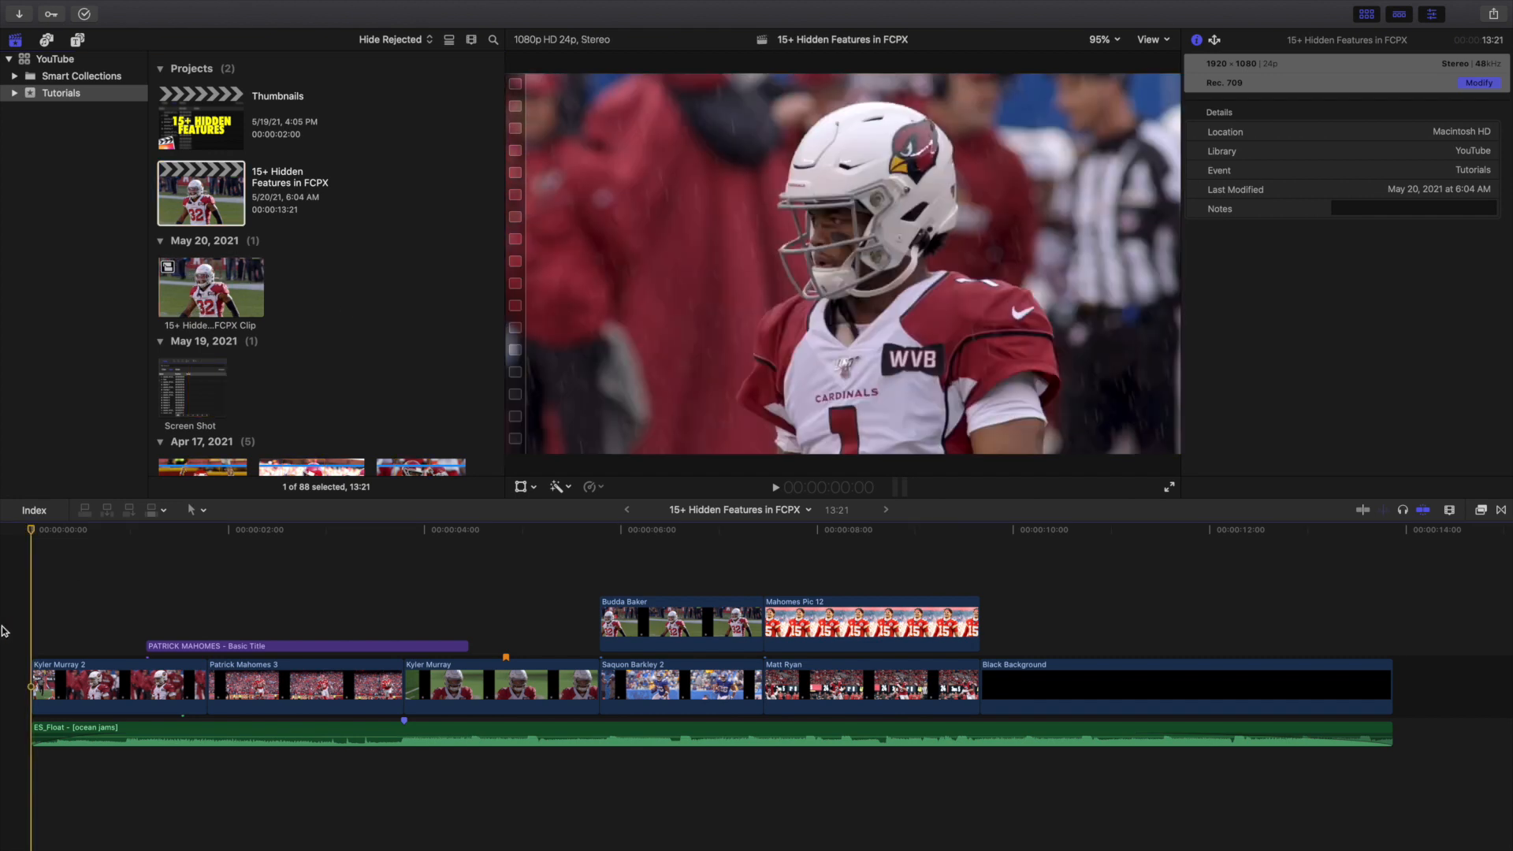